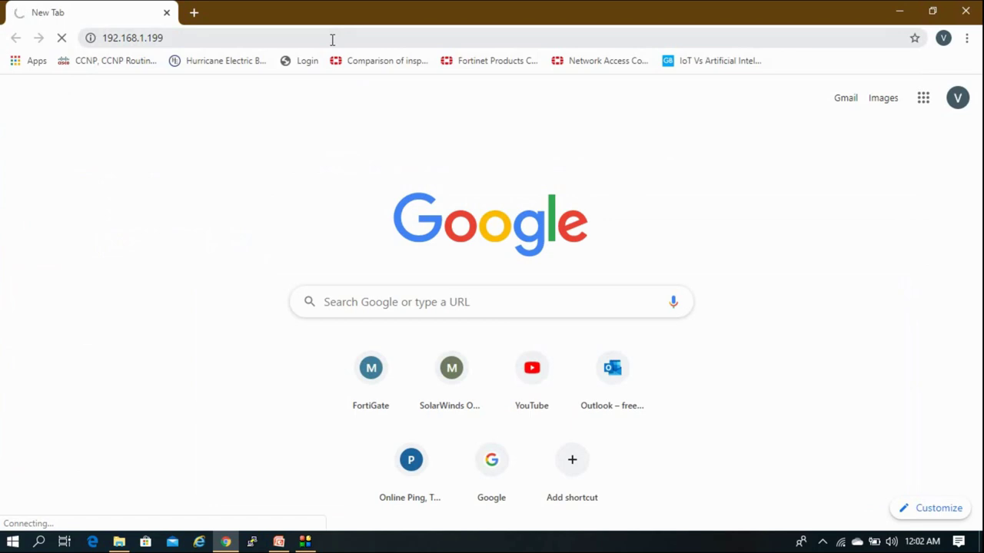
- Start a continuous ping to 192.168.1.99 in Command Prompt with 'ping 192.168.1.99 -t'
key("super+r")
key("Return")
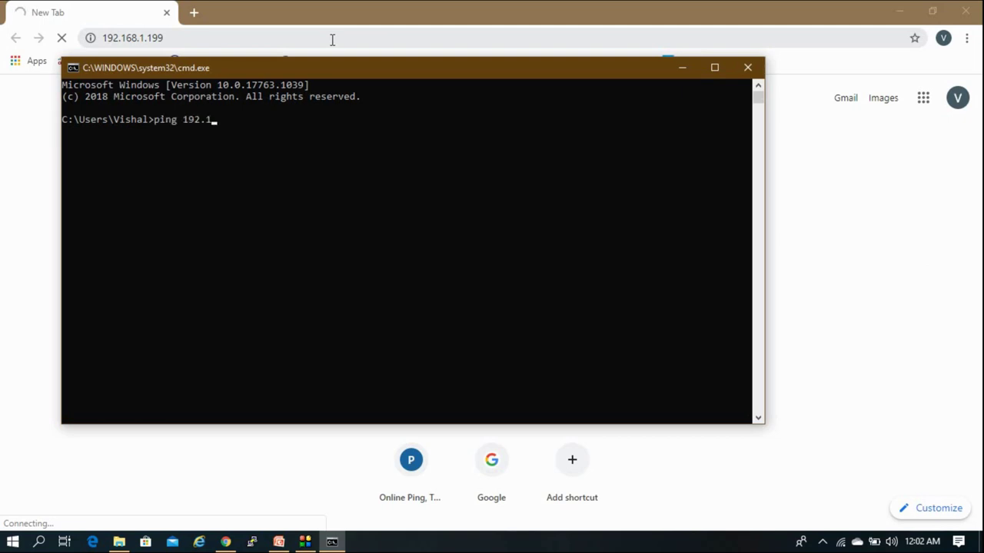
type("ping 192.168.1.")
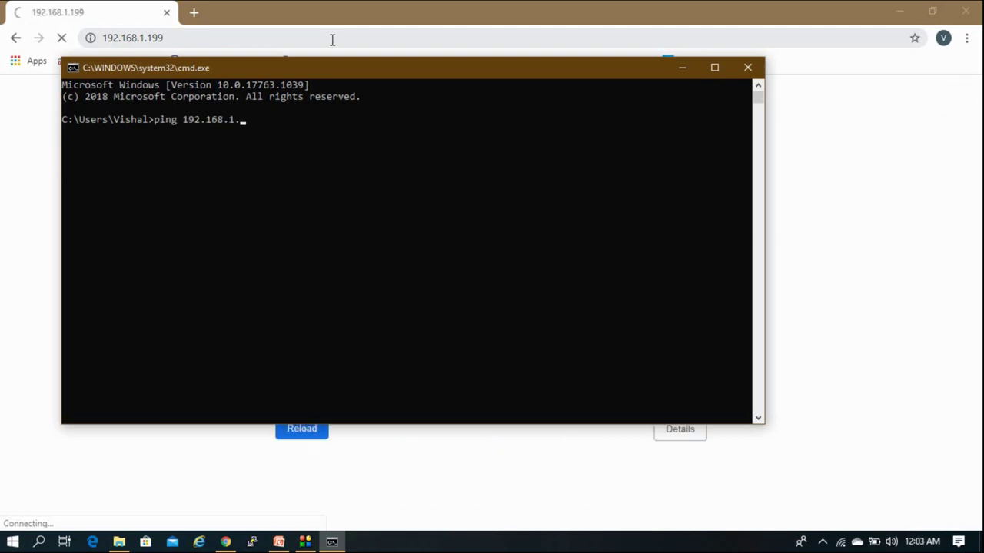
type("99 -t")
key("Return")
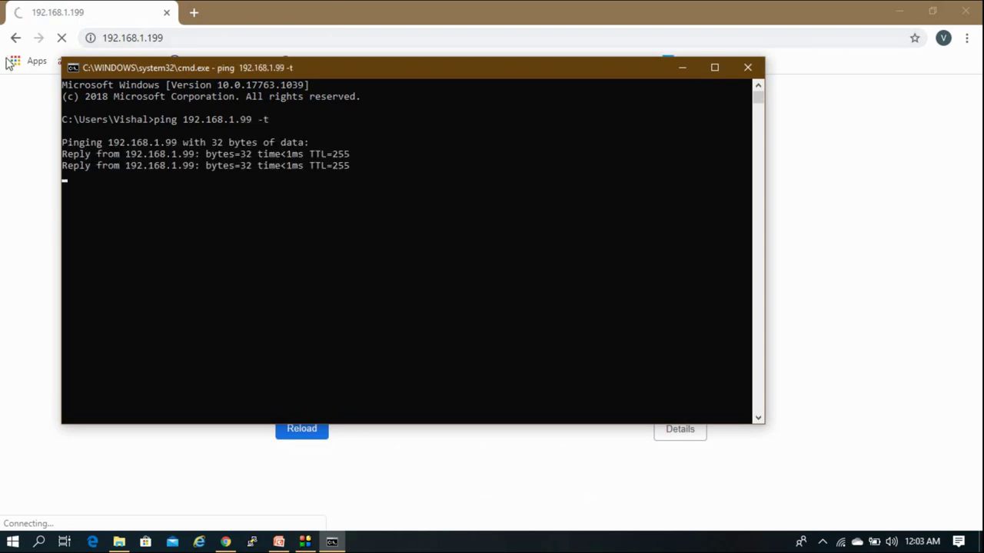
- In Chrome, correct the address to 192.168.1.99 and load the FortiGate login page
left_click(61, 40)
left_click(62, 40)
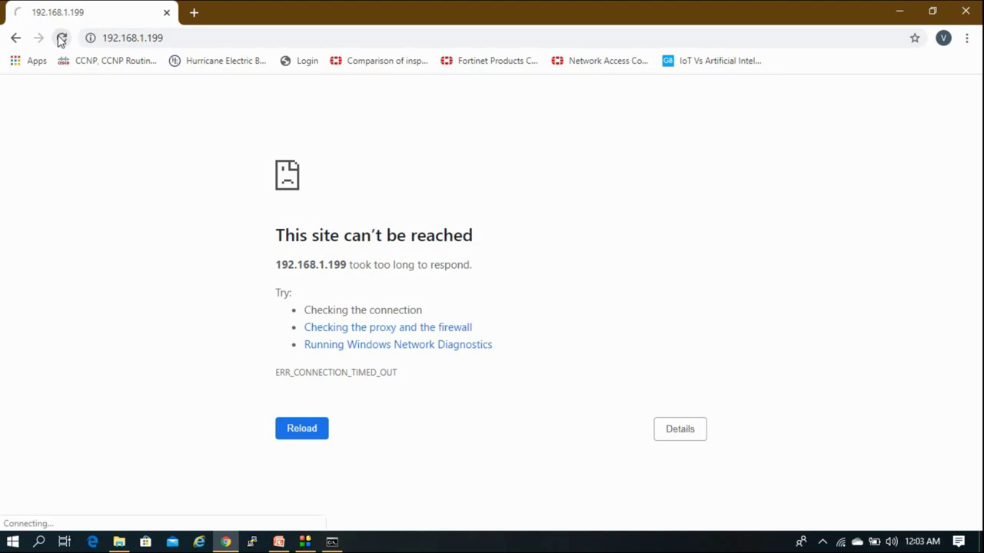
left_click(151, 38)
key("End")
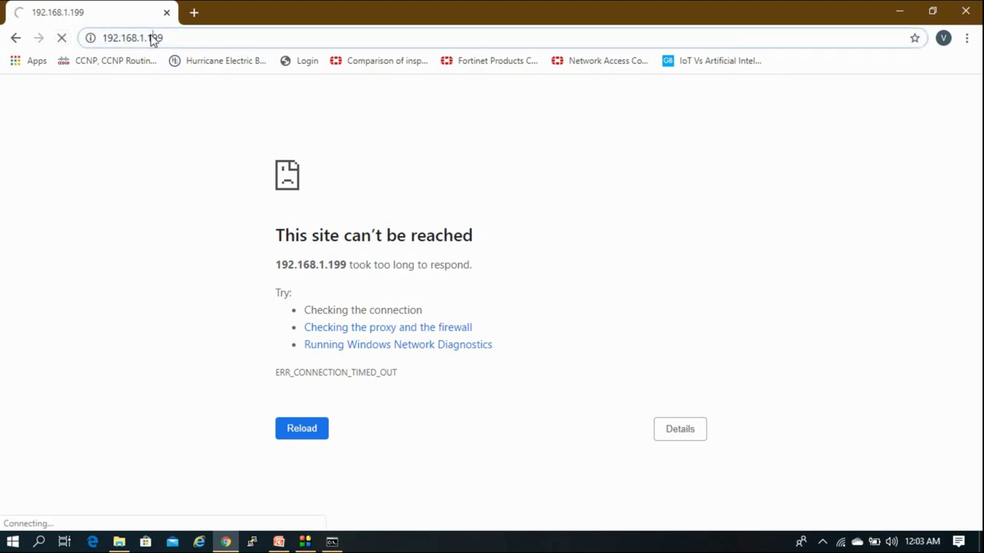
key("BackSpace")
key("Return")
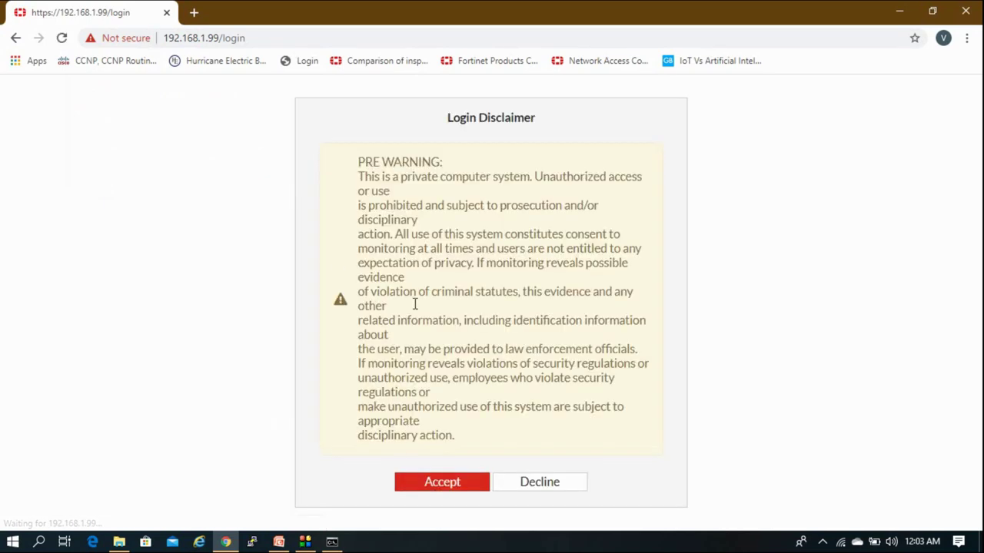
- Accept the disclaimer, log in with the administrator user name and password, then accept again
left_click(439, 482)
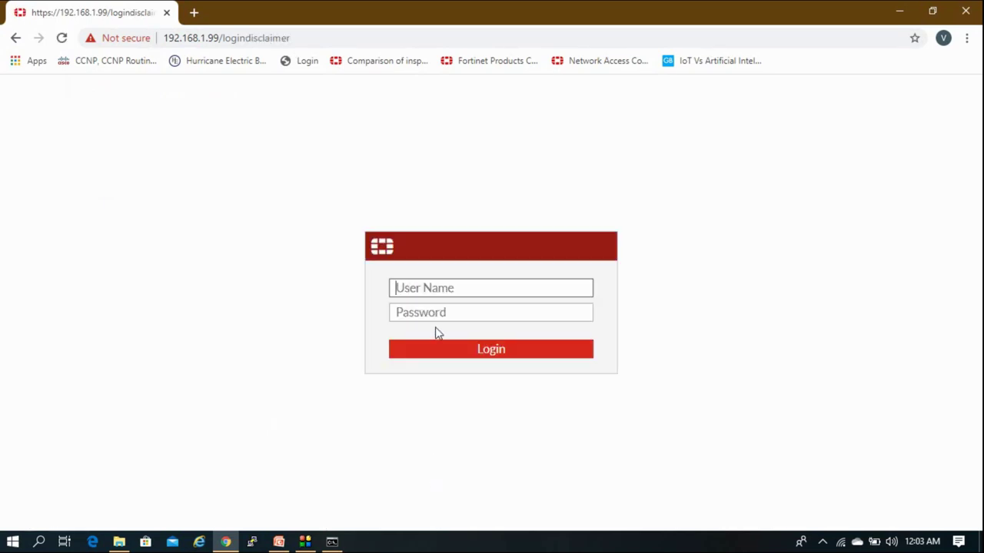
type("admin")
key("Tab")
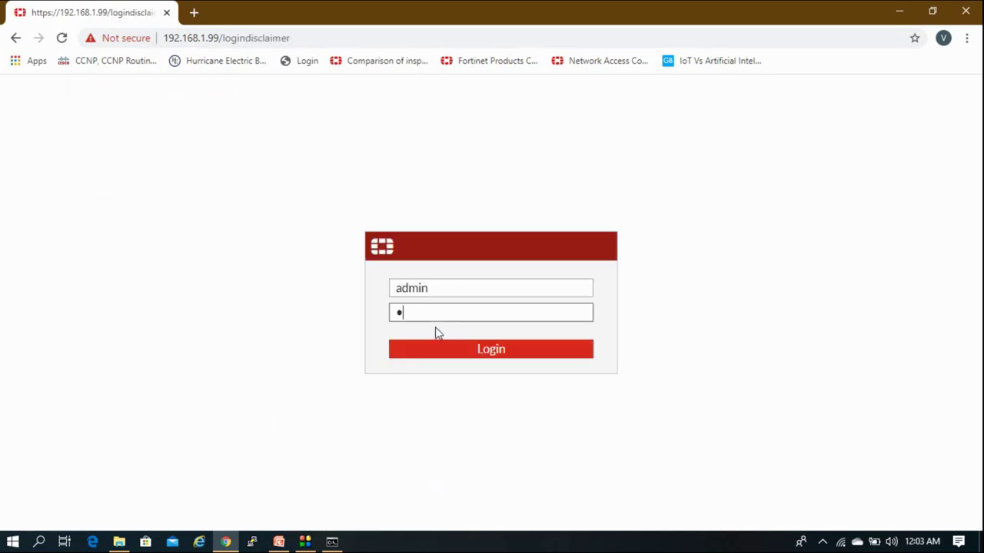
key("Return")
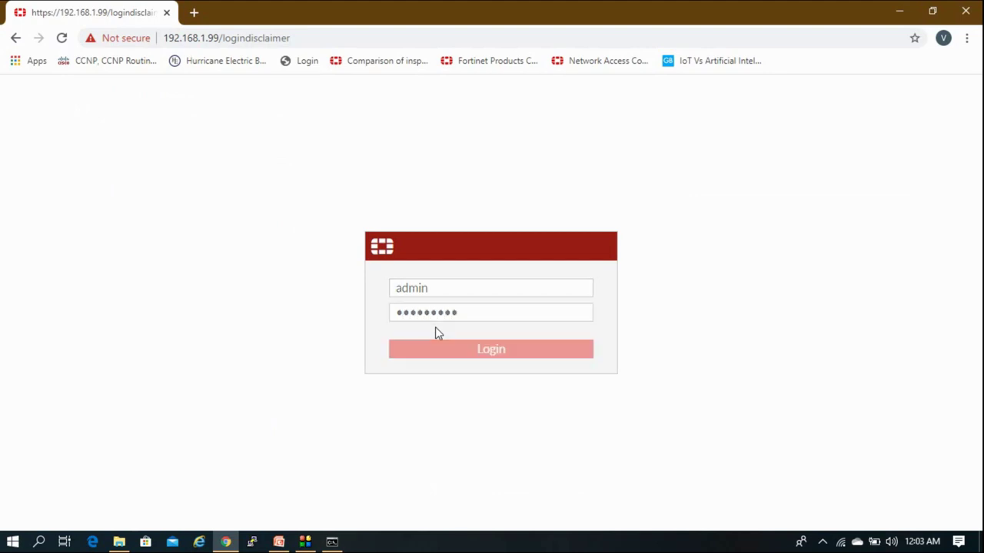
left_click(468, 510)
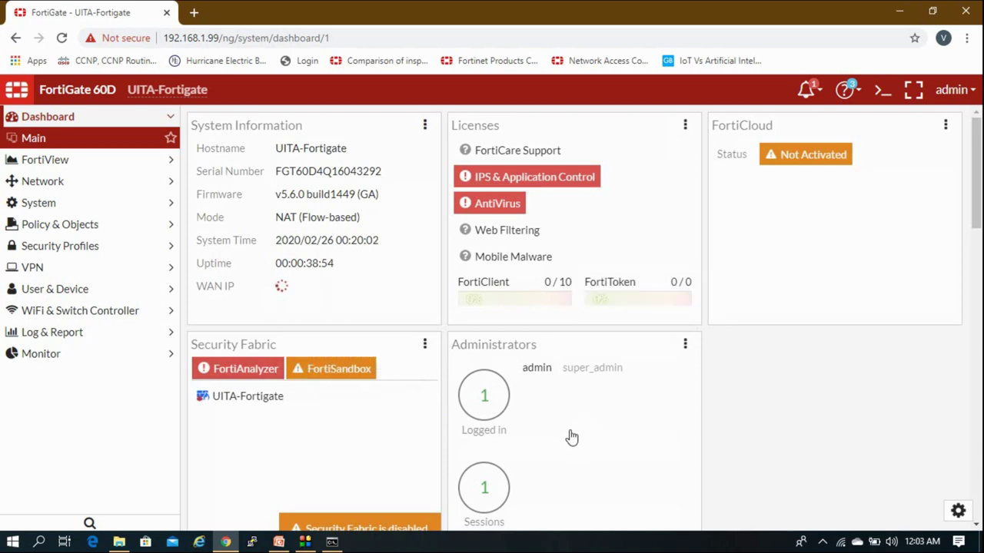
- Open System > Settings from the operation mode options and scroll through the settings
right_click(293, 225)
left_click(287, 226)
left_click(299, 233)
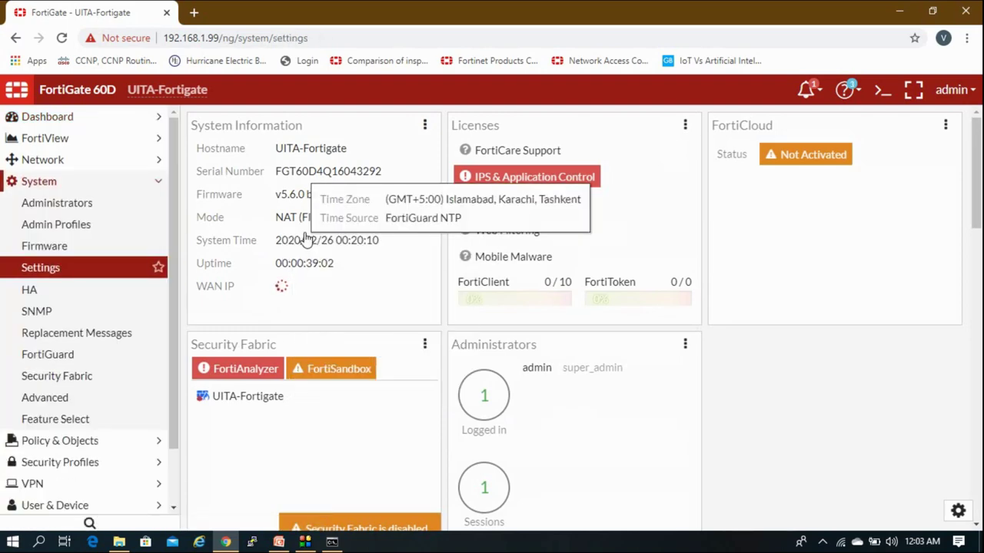
scroll(306, 239, "down", 5)
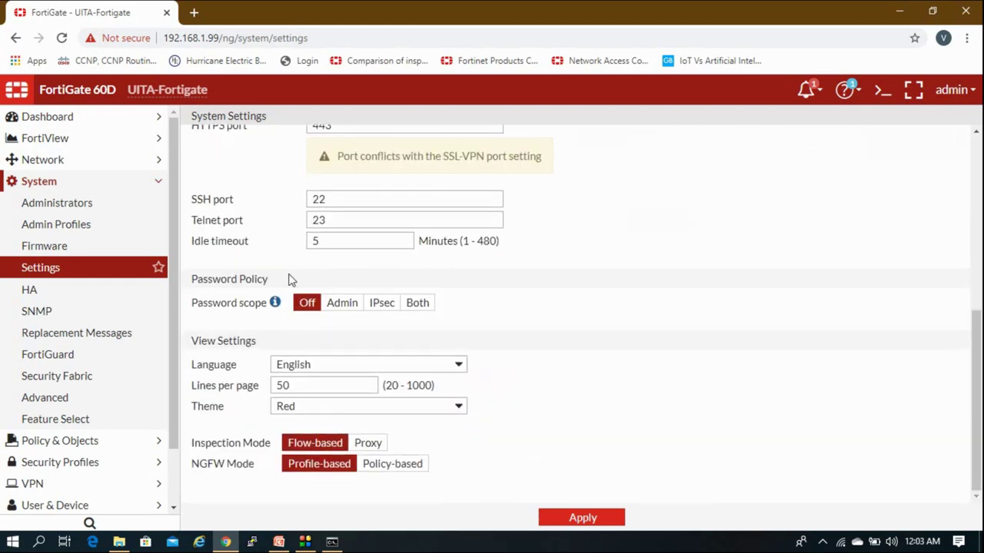
scroll(288, 281, "up", 5)
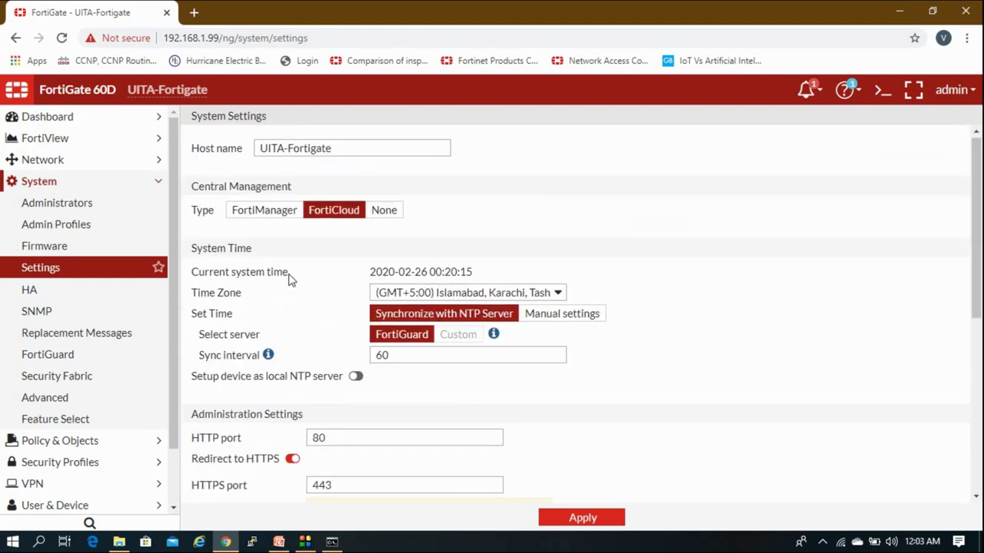
- Collapse the System menu and go to Network > Interfaces
left_click(112, 188)
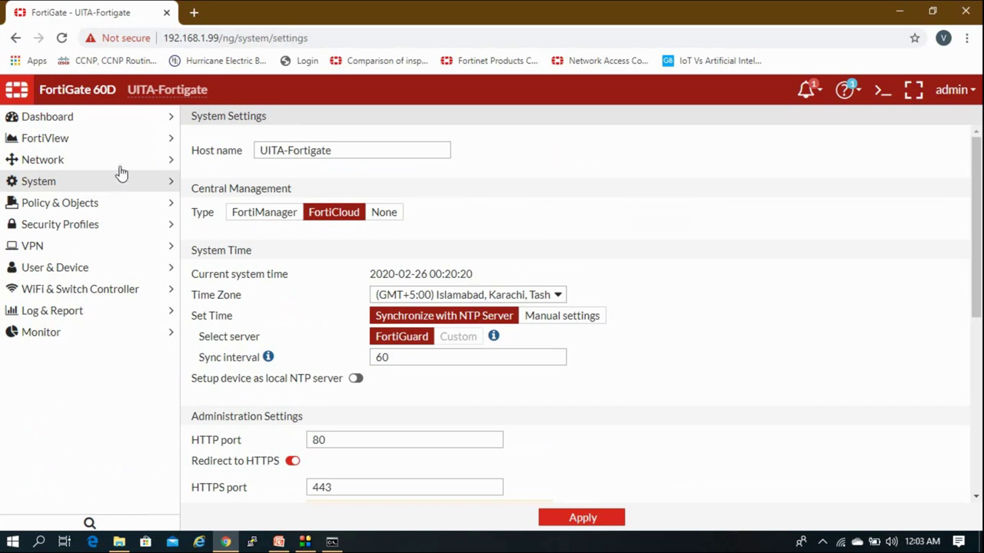
left_click(116, 163)
left_click(107, 183)
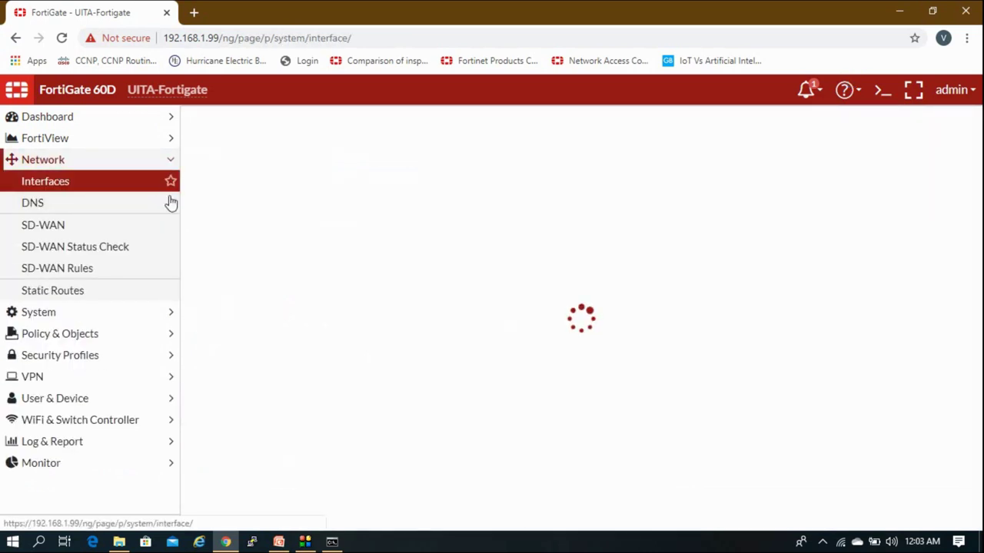
- Reload Interfaces, check the faceplate port details, and select the internal hardware switch row
left_click(98, 185)
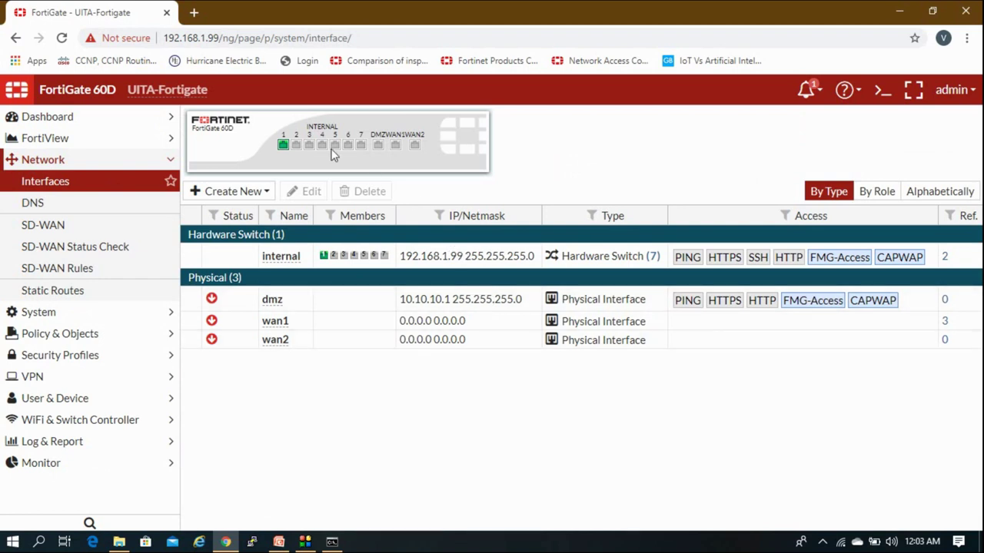
mouse_move(296, 152)
mouse_move(332, 152)
mouse_move(420, 150)
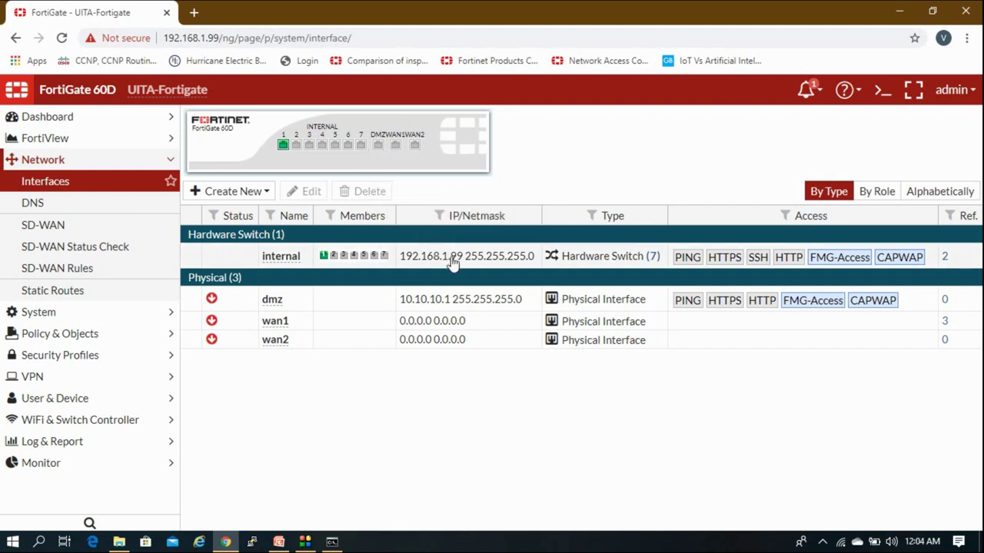
left_click(245, 261)
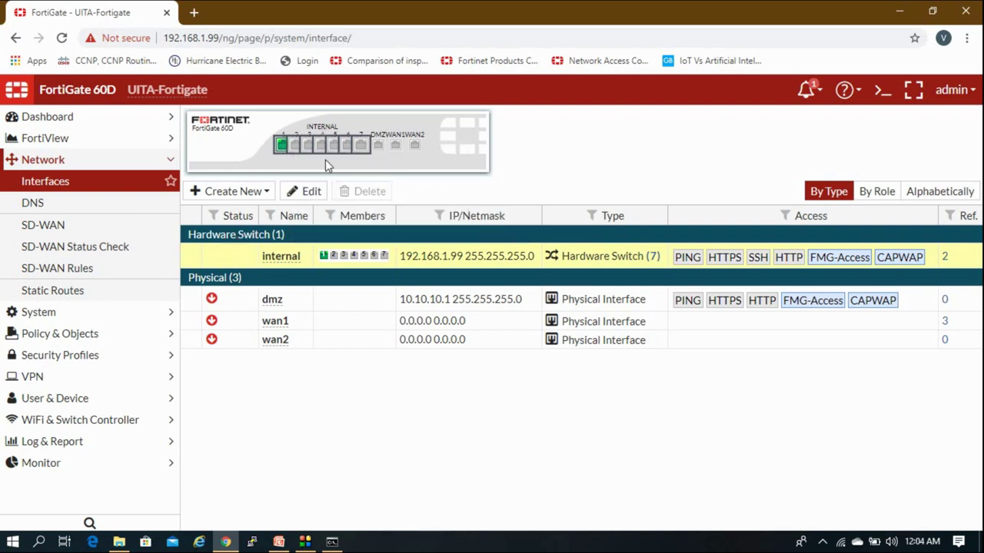
double_click(266, 262)
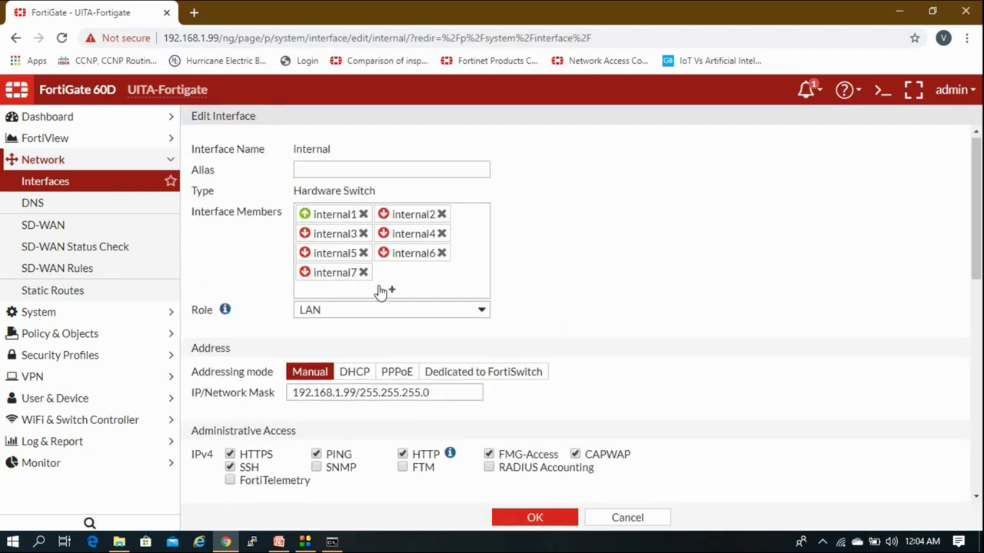
scroll(380, 290, "down", 3)
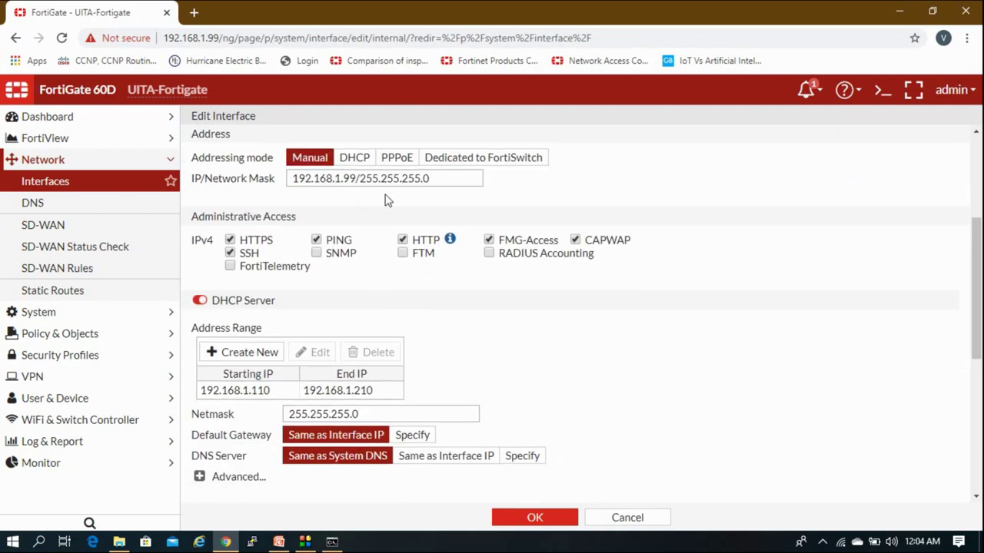
scroll(388, 200, "down", 1)
scroll(343, 372, "down", 3)
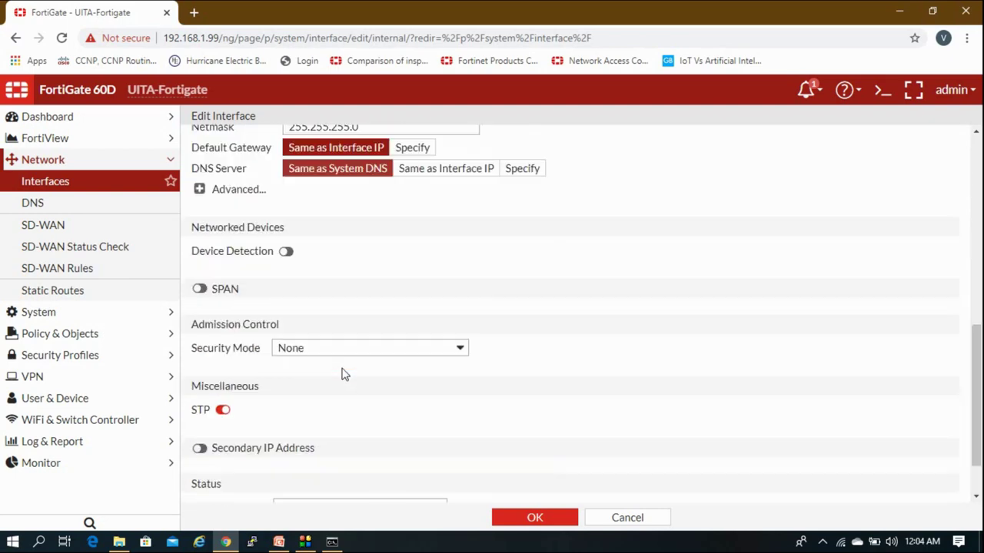
scroll(343, 372, "down", 1)
scroll(343, 372, "up", 4)
scroll(343, 372, "up", 3)
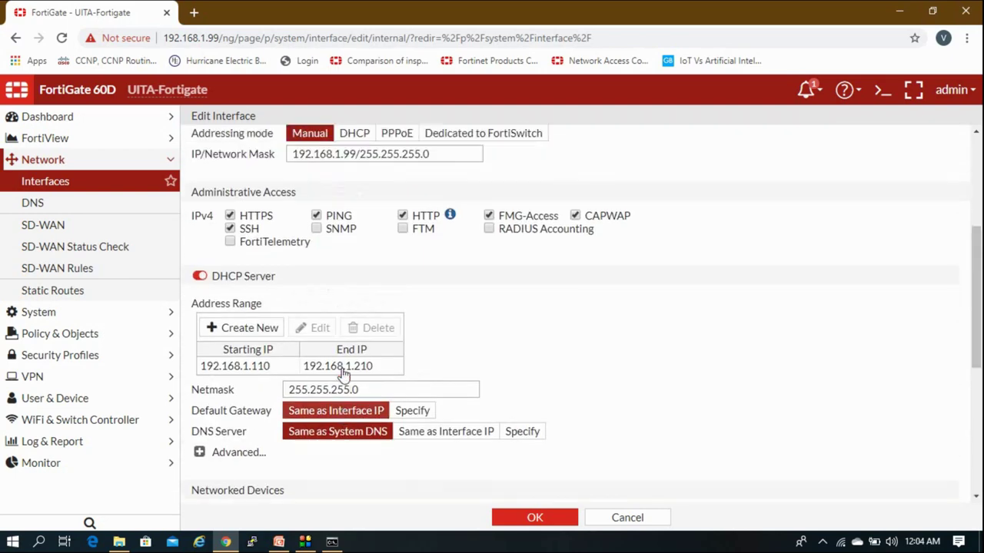
scroll(396, 289, "up", 1)
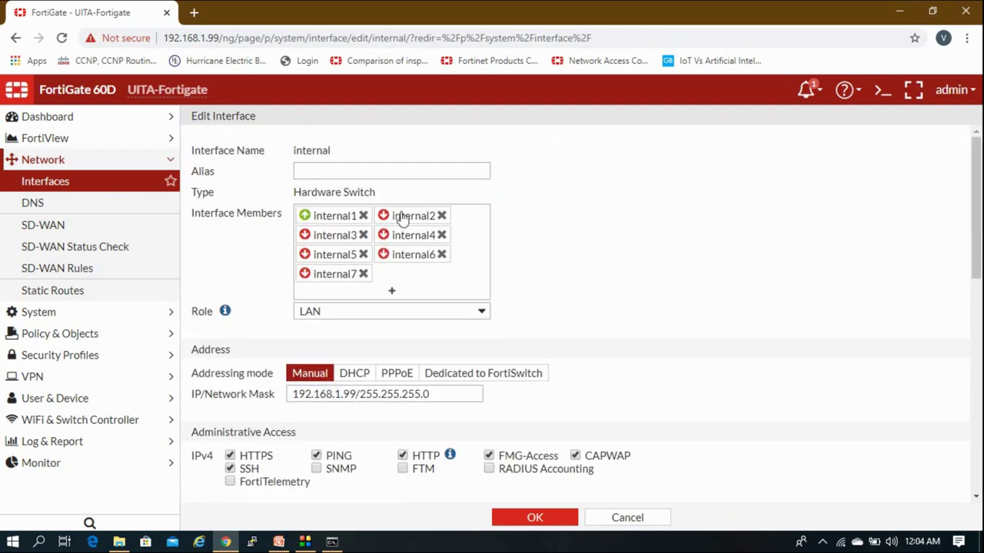
left_click(604, 519)
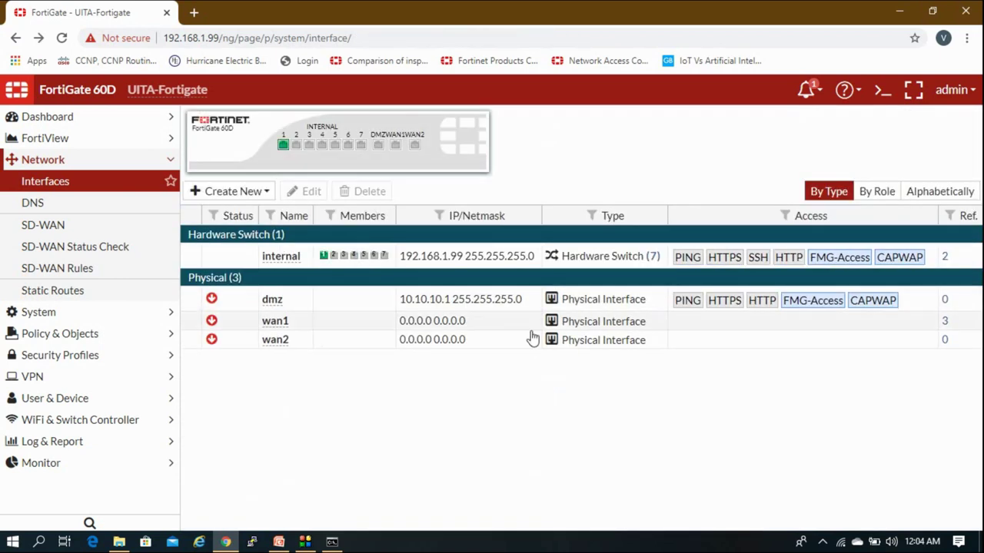
- Select the dmz row, then choose Create New > Interface to get a blank form
left_click(344, 328)
left_click(347, 346)
left_click(352, 300)
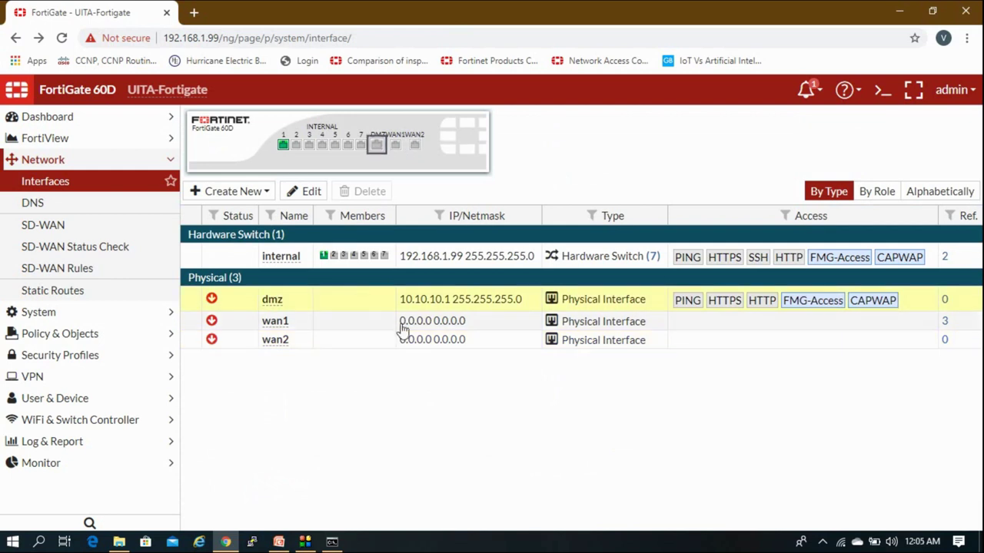
left_click(266, 194)
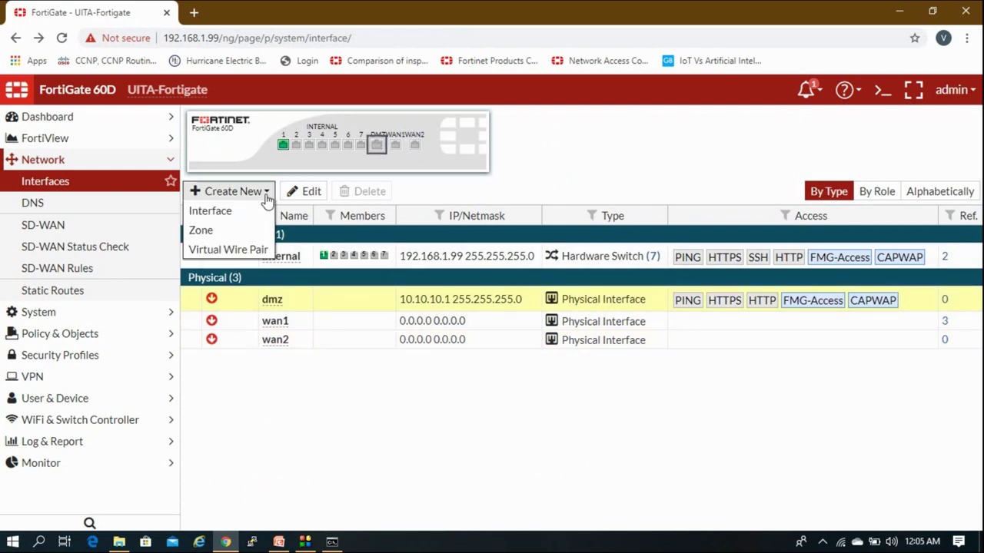
left_click(373, 400)
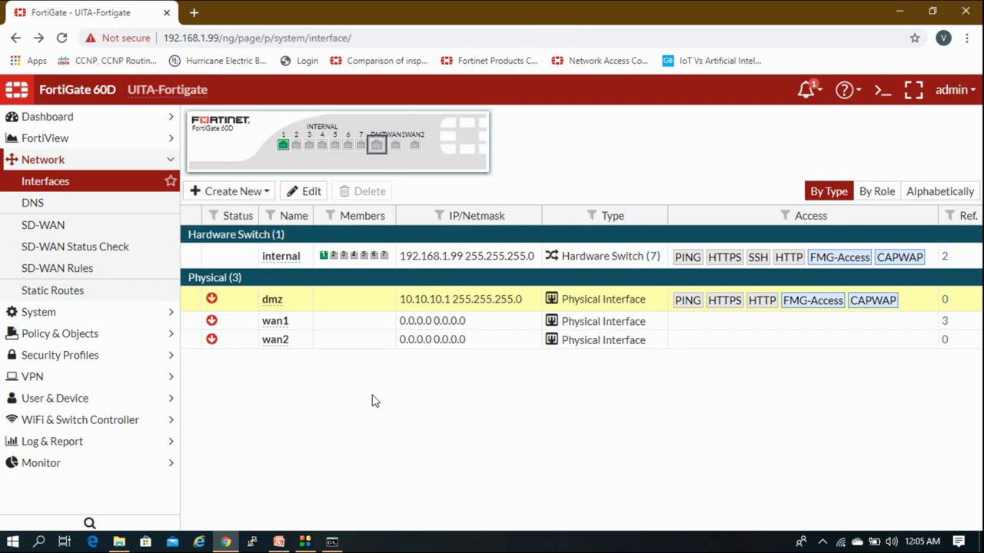
left_click(261, 194)
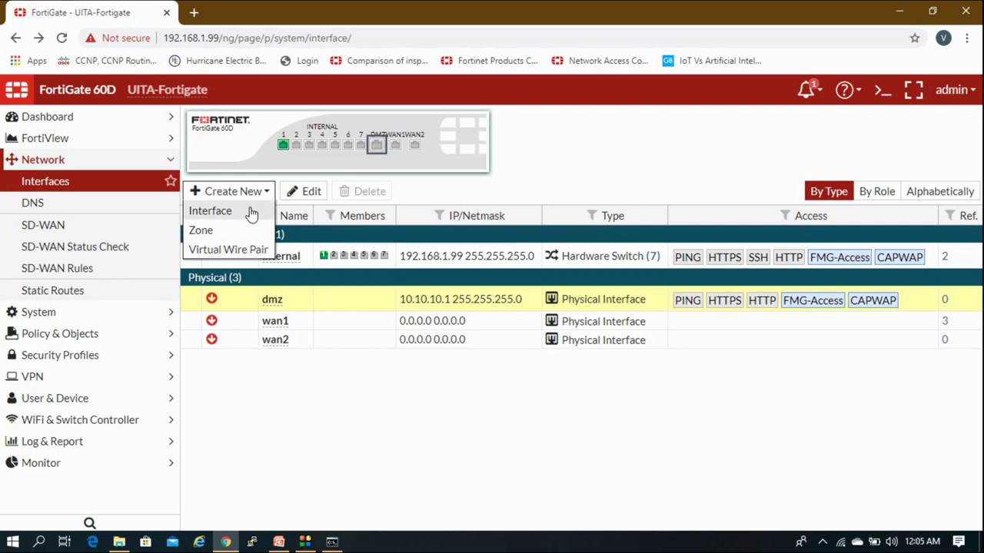
left_click(252, 212)
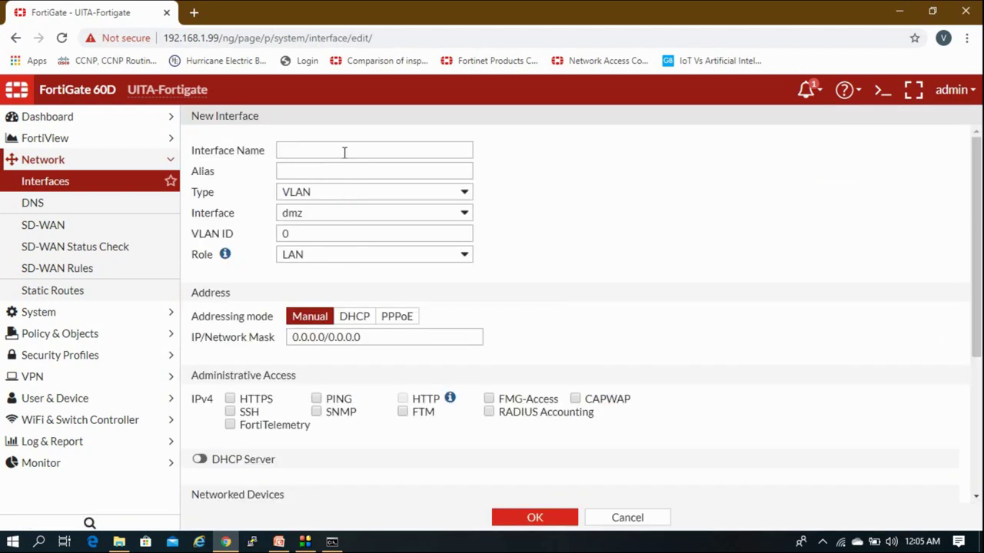
- Name the new interface 'Test-UITA'
left_click(345, 151)
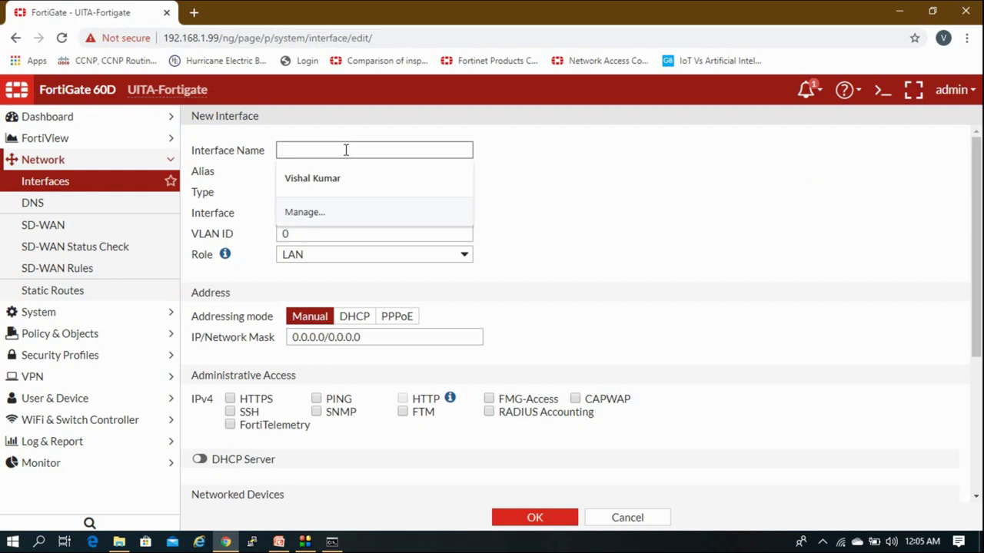
type("UIT")
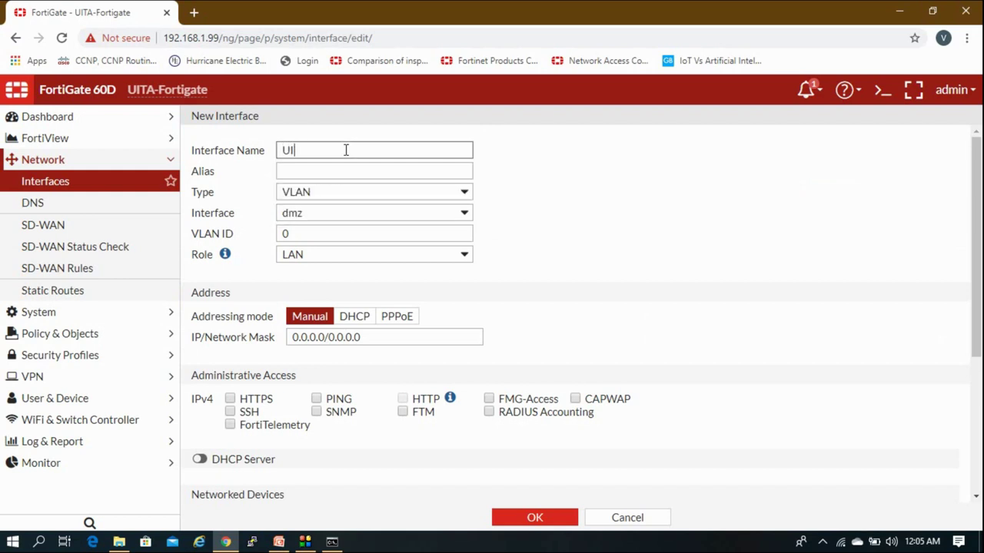
key("BackSpace")
key("BackSpace")
type("tEST")
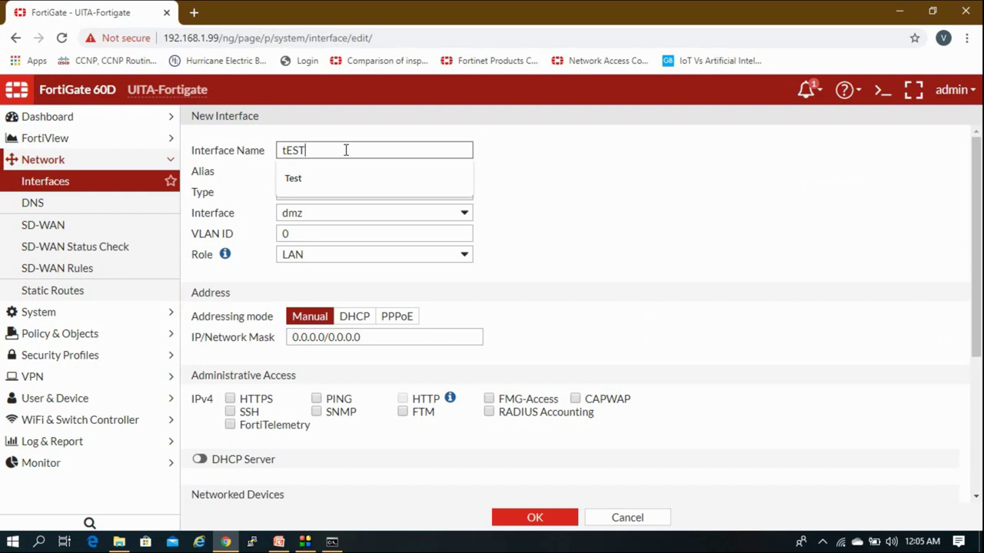
key("BackSpace")
key("BackSpace")
key("BackSpace")
key("BackSpace")
type("Tea")
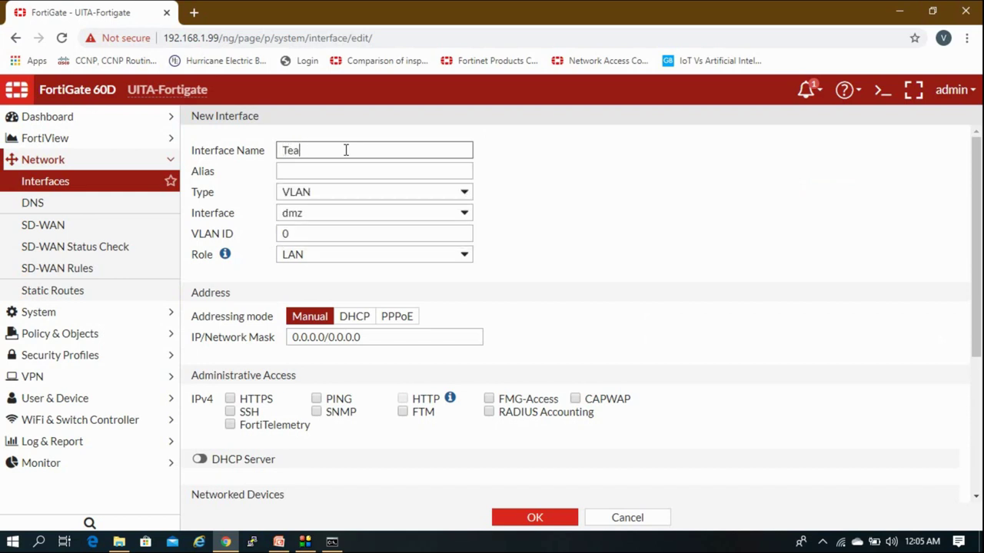
key("BackSpace")
type("st-UITA")
left_click(354, 172)
left_click(585, 172)
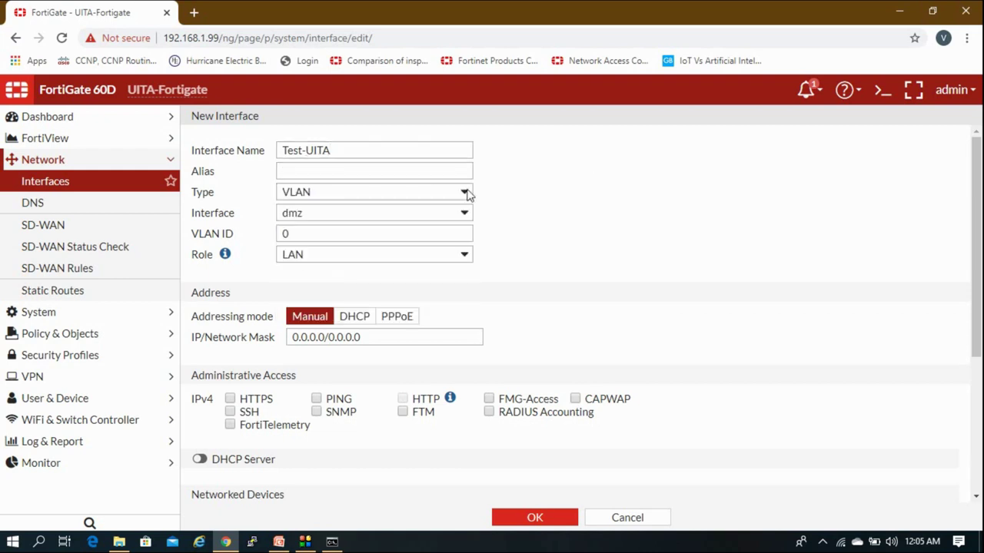
- Keep Type as VLAN, set the parent interface to wan1, and enter VLAN ID 150
left_click(452, 199)
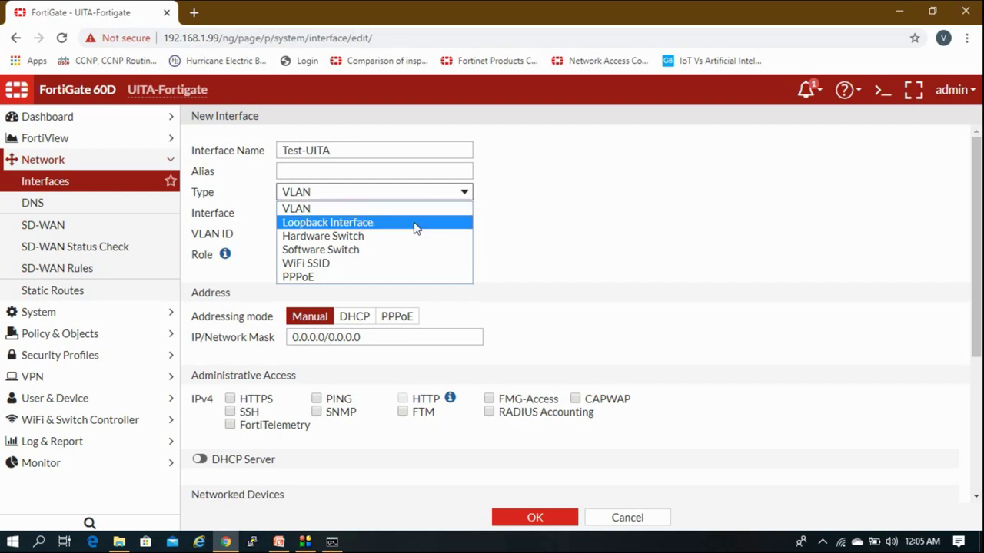
key("Up")
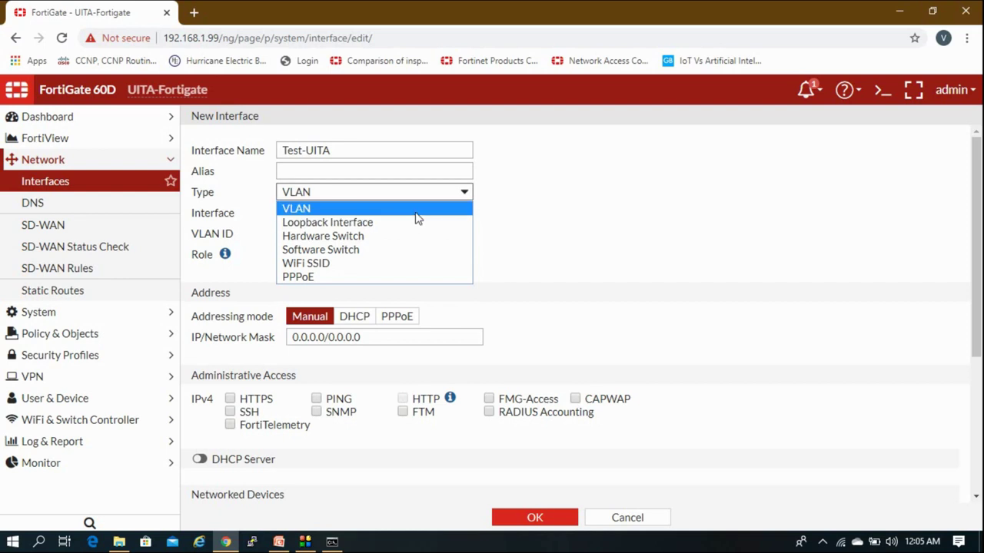
key("Return")
left_click(416, 215)
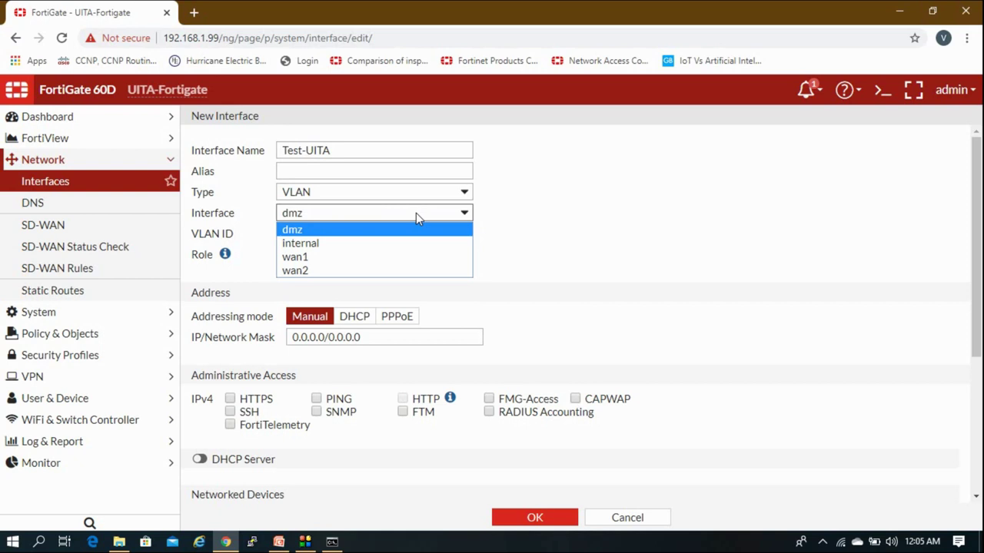
left_click(399, 260)
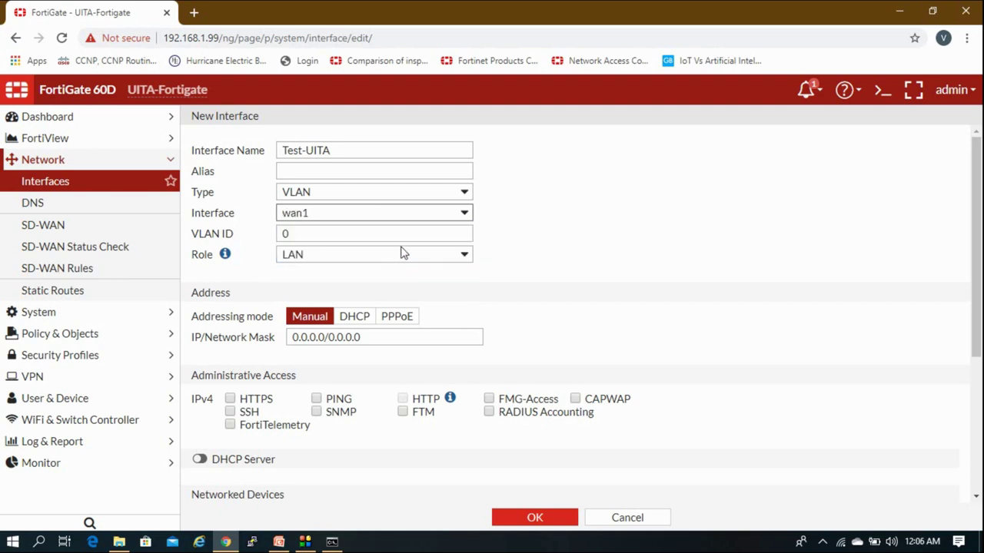
left_click_drag(422, 236, 255, 241)
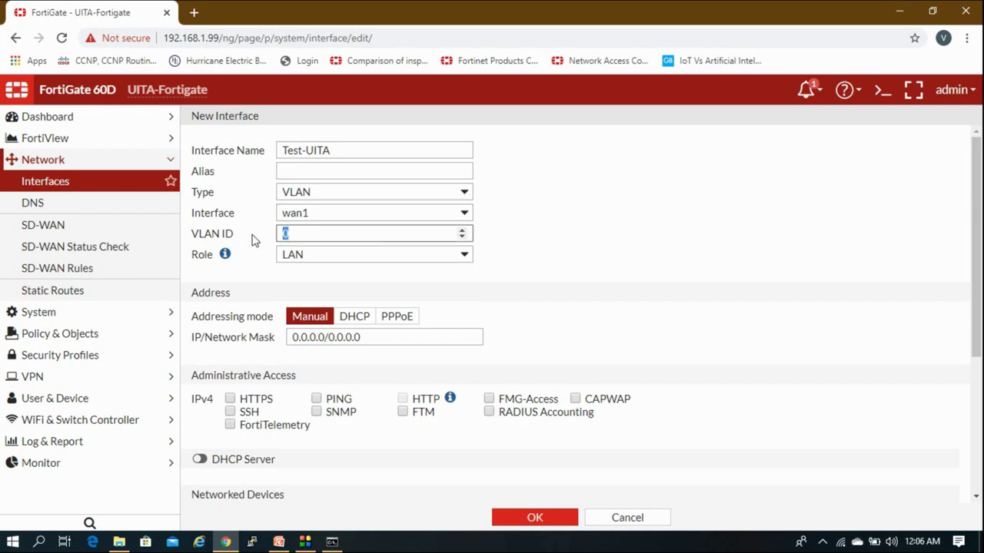
type("15")
left_click(743, 254)
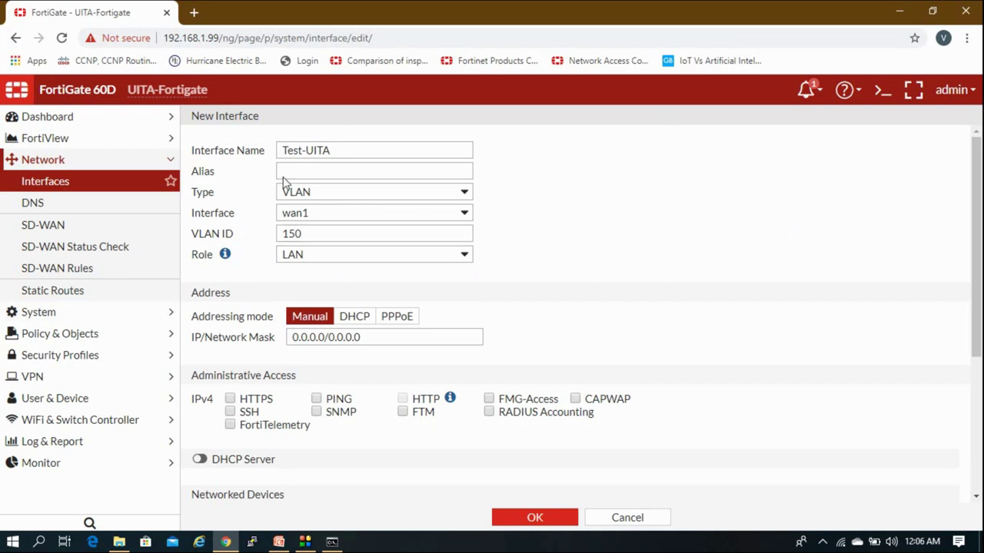
left_click(324, 256)
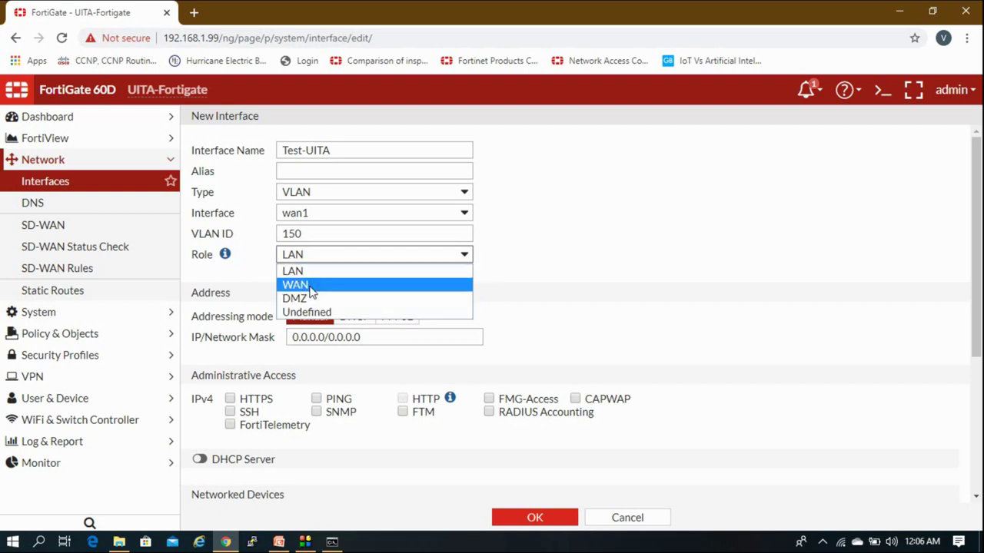
- Set the Test-UITA interface role to WAN
left_click(311, 285)
scroll(595, 202, "down", 2)
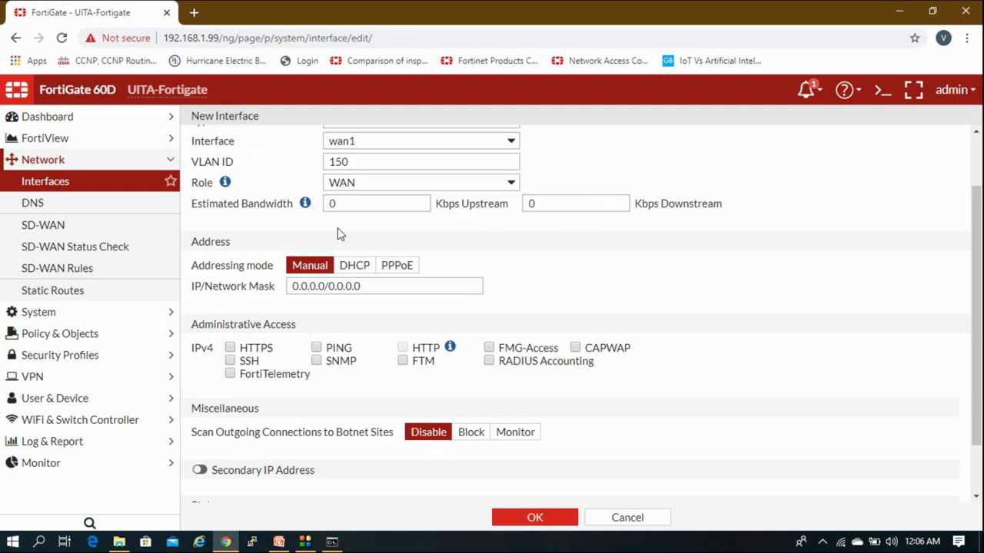
mouse_move(309, 212)
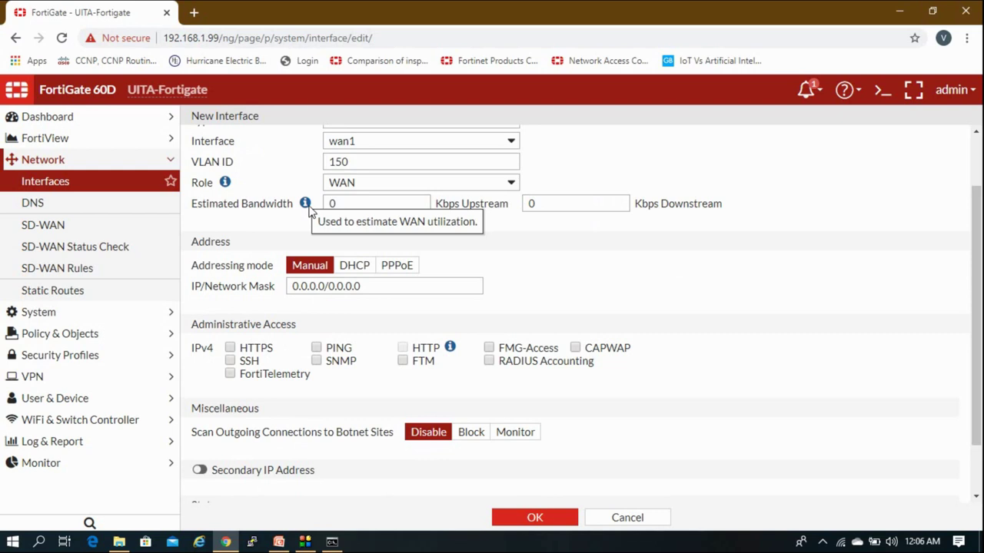
scroll(246, 220, "down", 1)
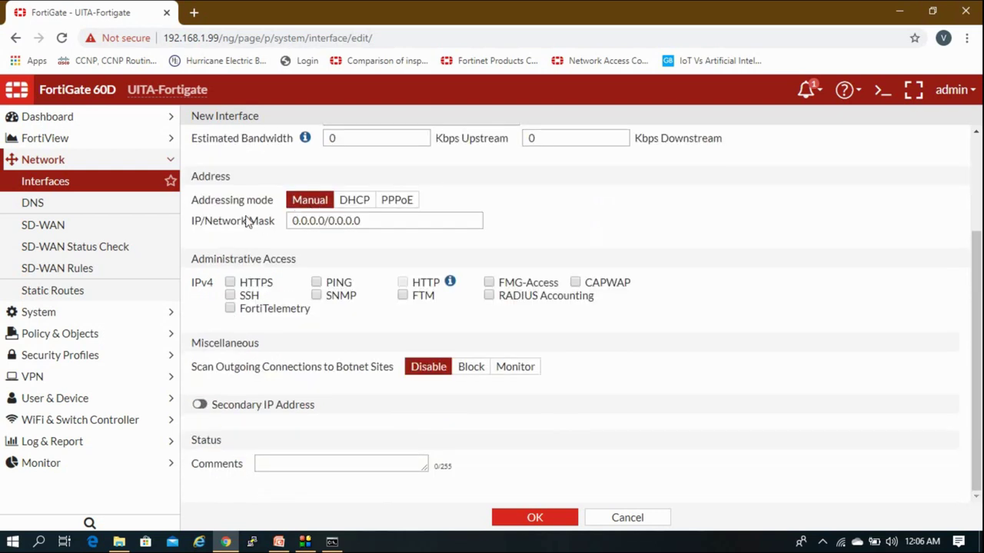
- Enter IP/Network Mask 192.168.10.9/30 and enable PING administrative access
left_click_drag(249, 221, 242, 221)
left_click_drag(374, 221, 284, 229)
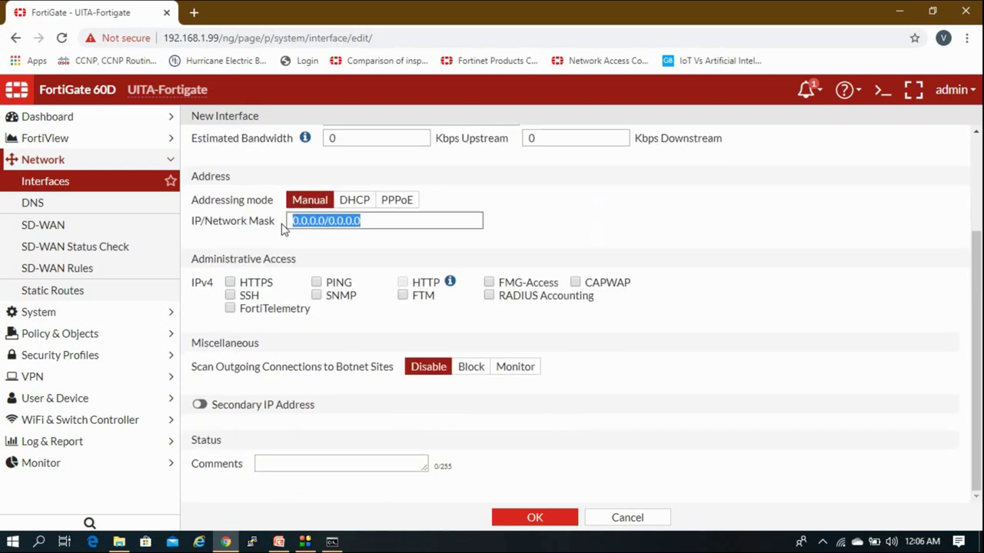
type("192.168")
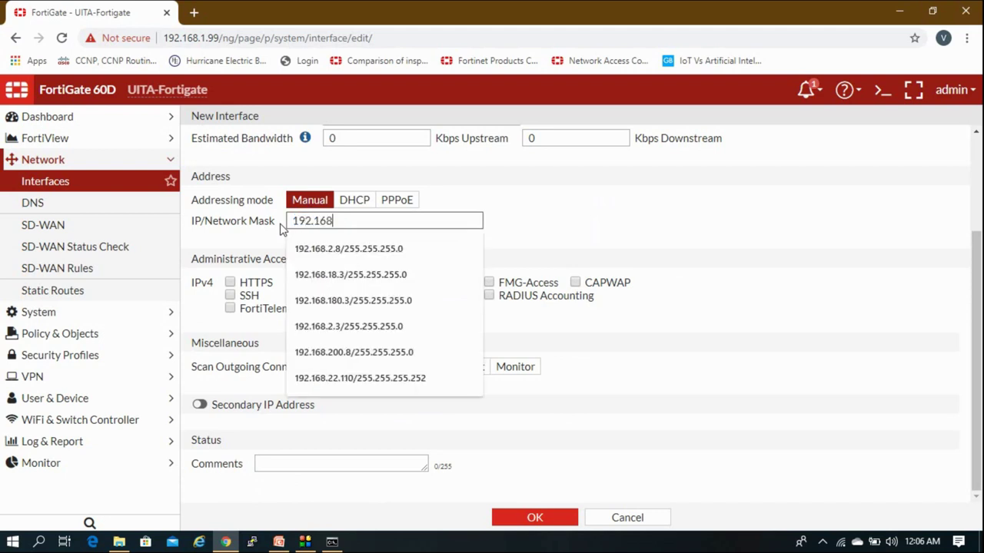
type(".10")
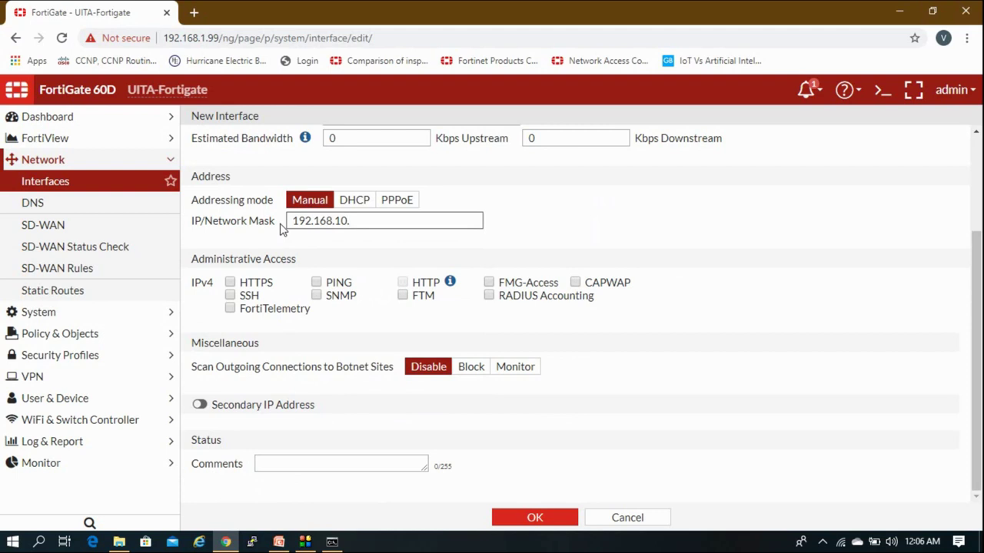
type(".9/20")
key("BackSpace")
key("BackSpace")
left_click(316, 283)
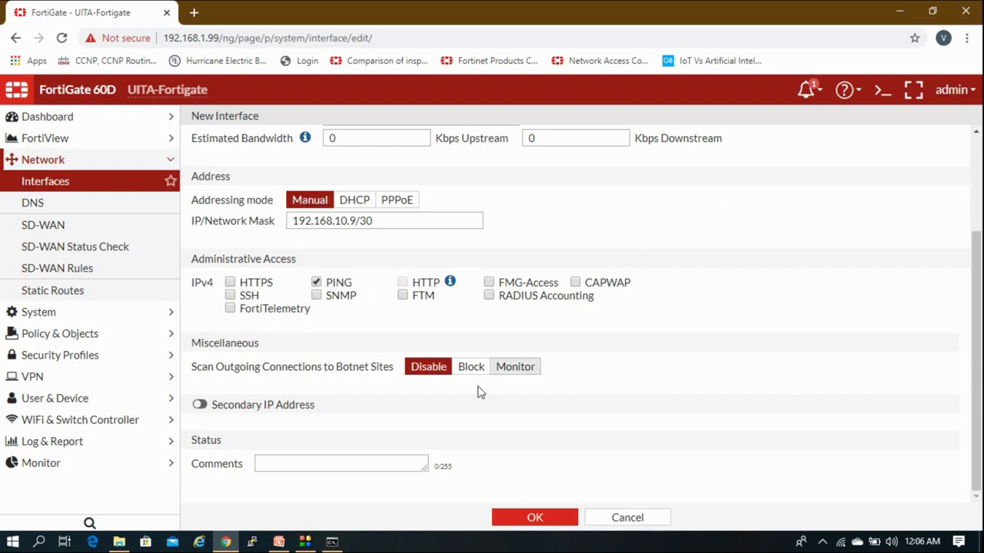
left_click_drag(231, 374, 274, 376)
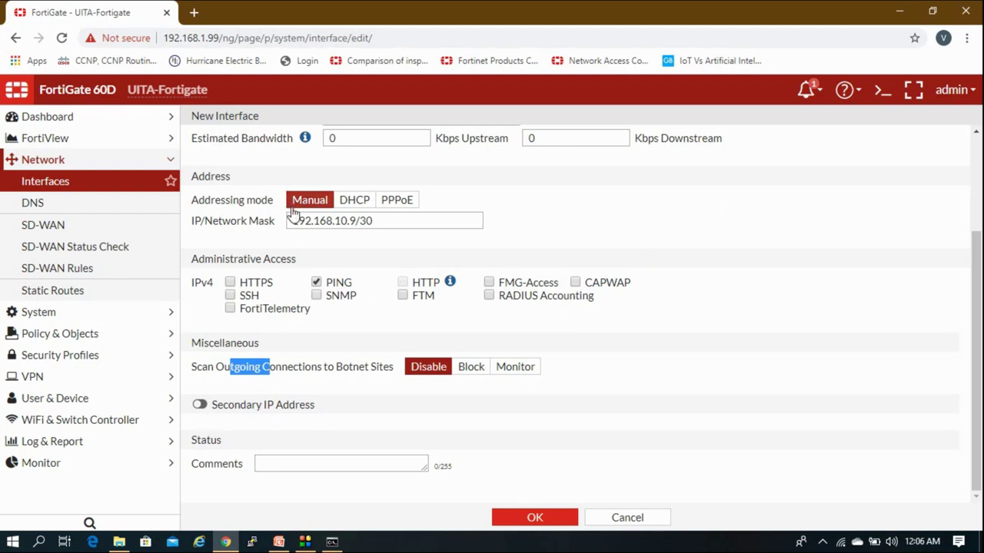
left_click(201, 405)
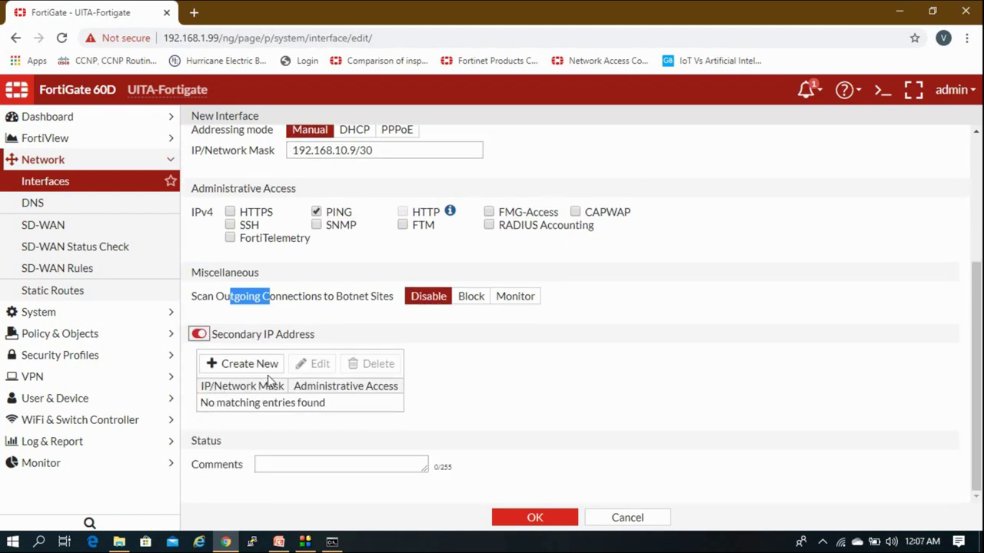
left_click(198, 333)
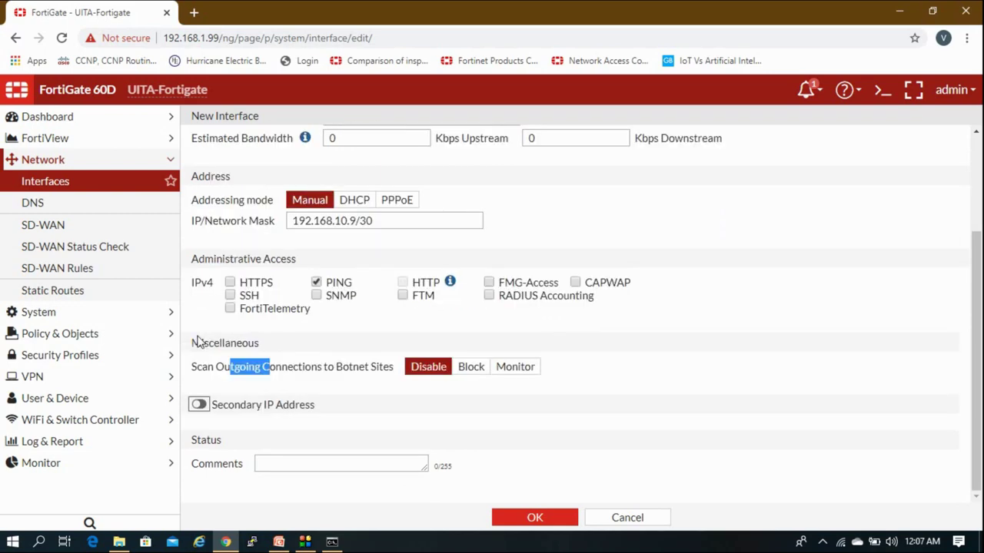
scroll(457, 421, "up", 3)
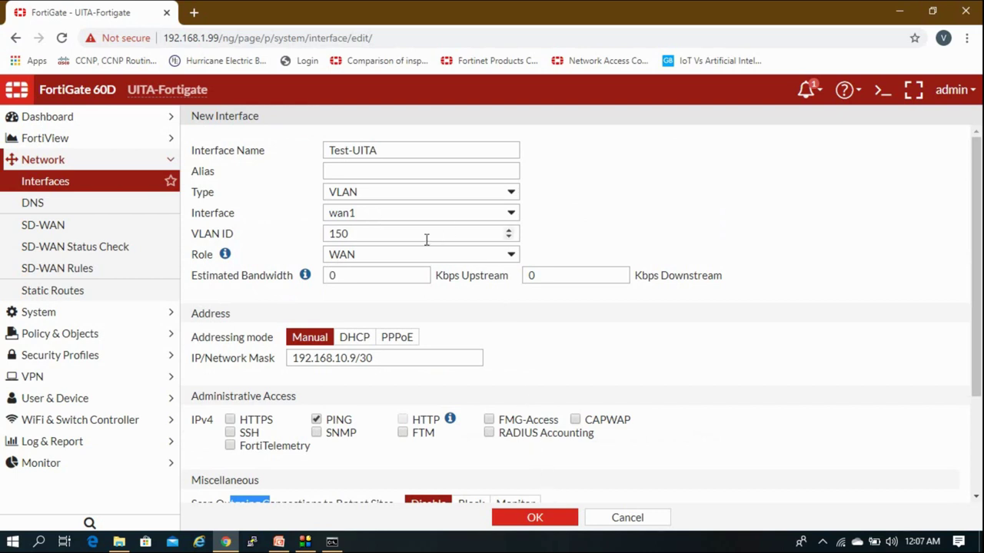
- Keep Type as VLAN, change the role to LAN, and toggle DHCP Server on and off
left_click(377, 198)
left_click(377, 200)
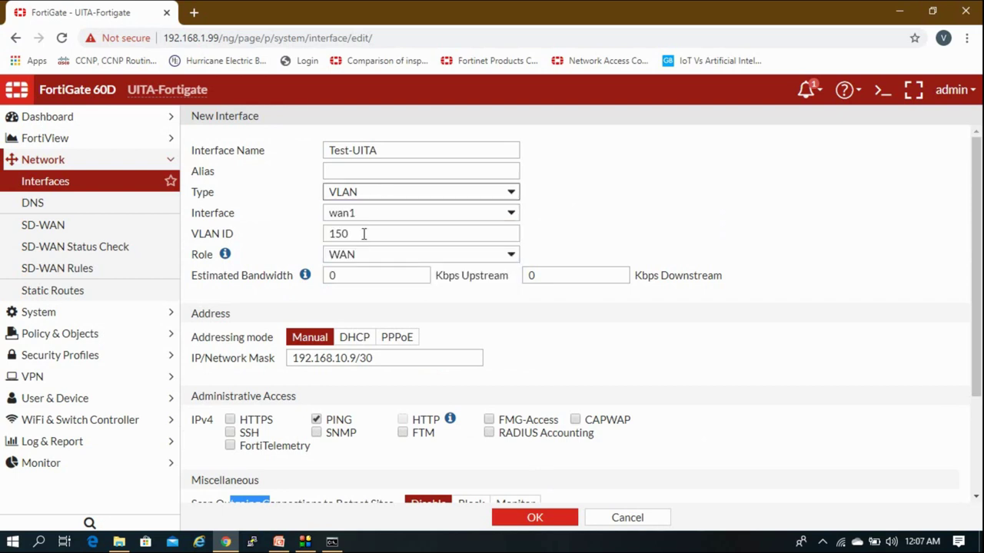
left_click(355, 256)
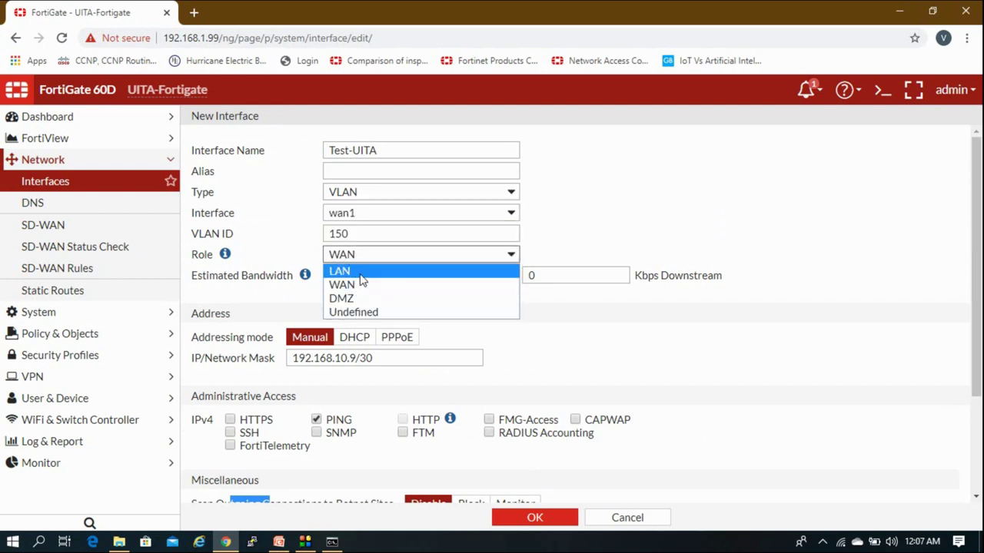
left_click(358, 273)
scroll(585, 300, "down", 3)
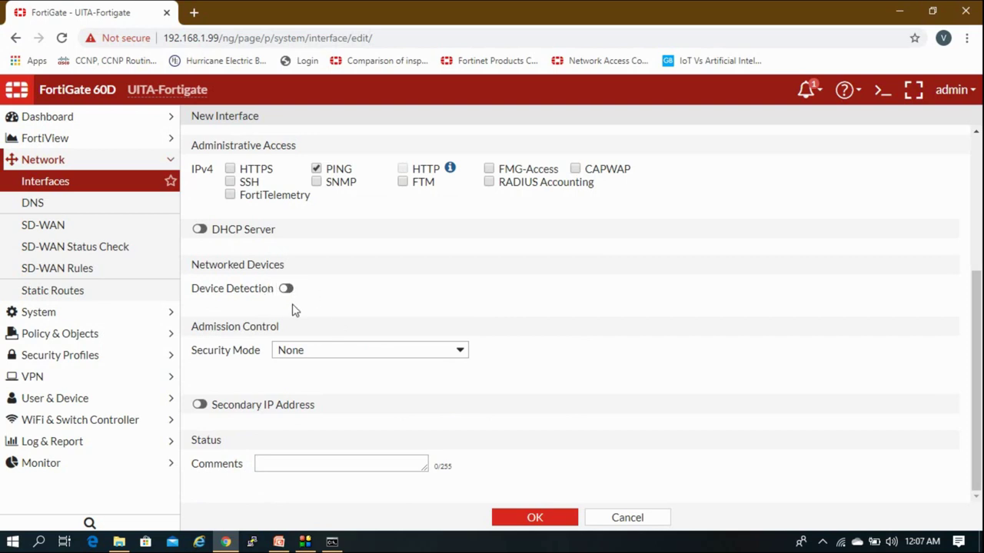
left_click(200, 230)
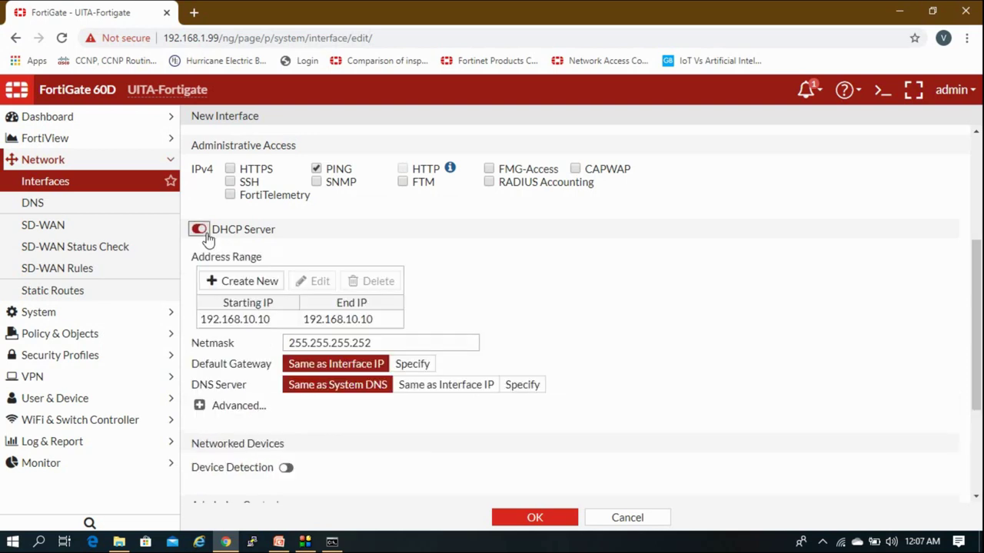
left_click(199, 230)
scroll(254, 269, "up", 3)
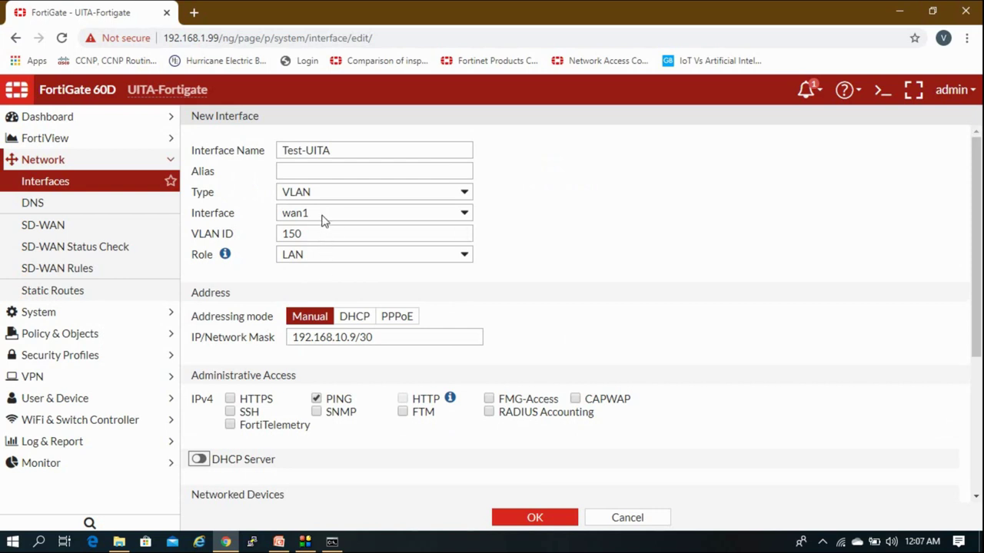
- Reconfirm the LAN role, preview the DHCP Server settings, then leave DHCP Server disabled
left_click(312, 256)
left_click(311, 258)
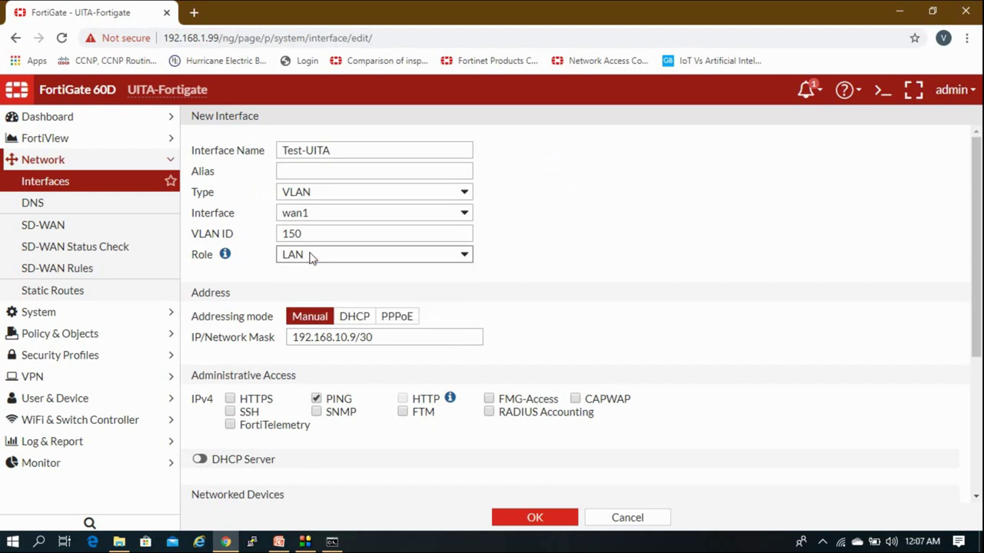
scroll(312, 258, "down", 3)
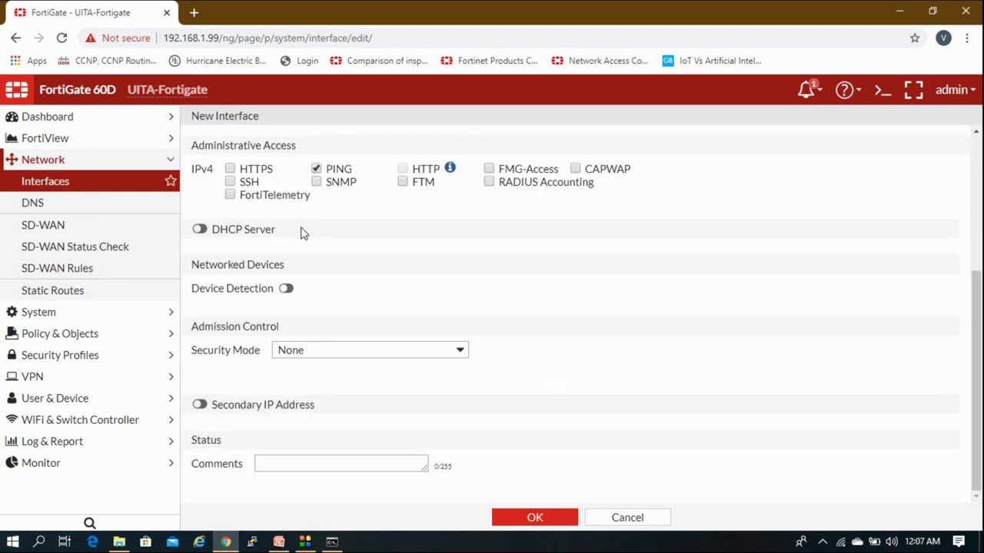
left_click(200, 230)
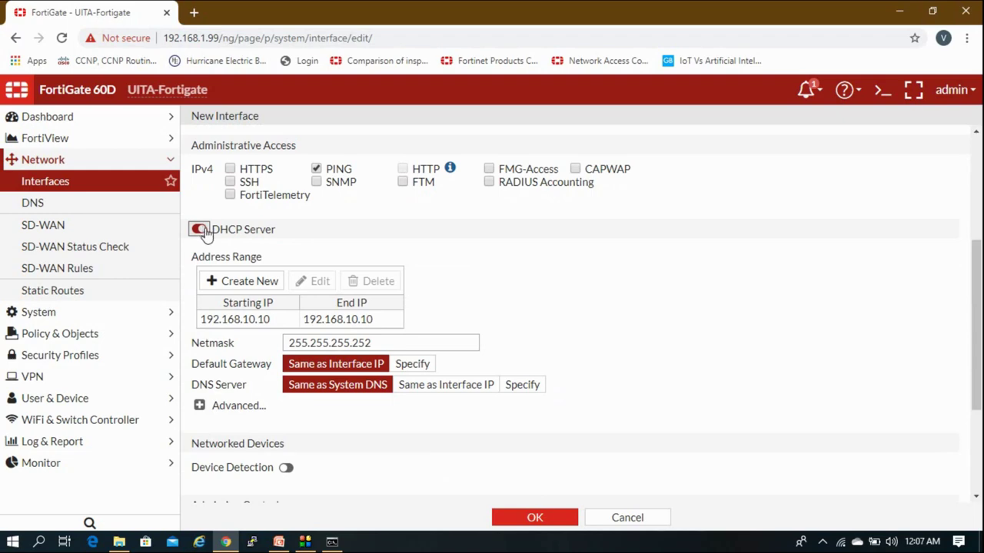
scroll(231, 254, "up", 3)
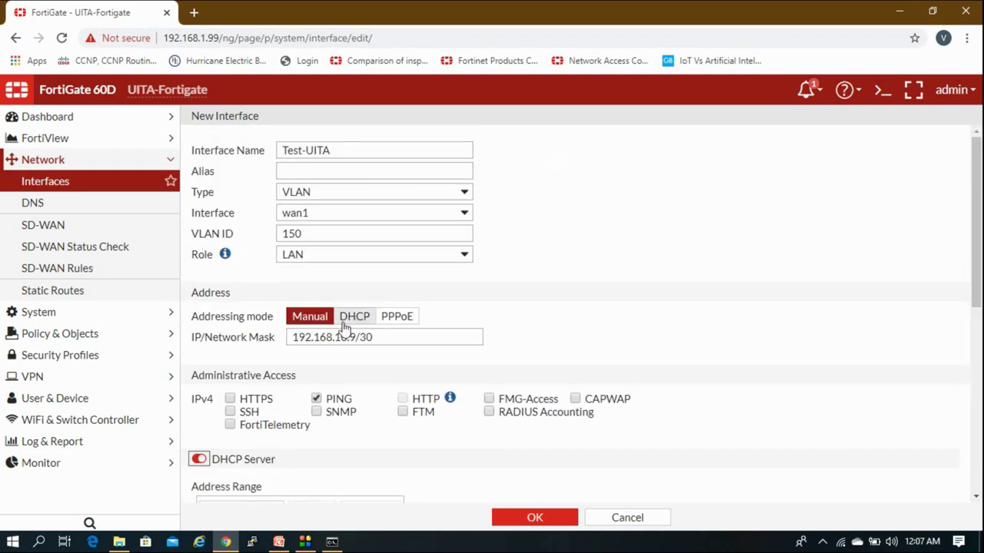
scroll(353, 326, "down", 4)
left_click(208, 180)
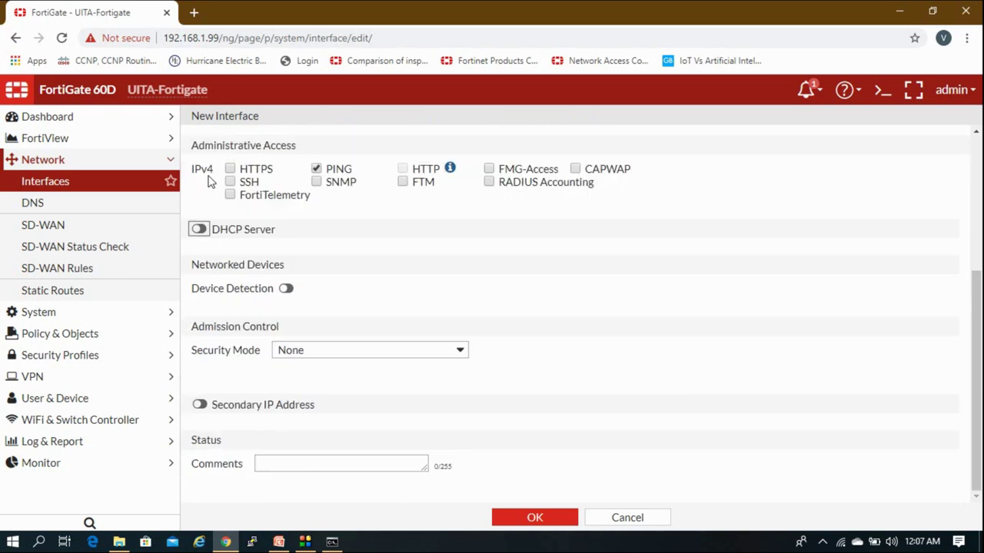
- Enable device detection and active scanning, keeping Security Mode at None
left_click(284, 291)
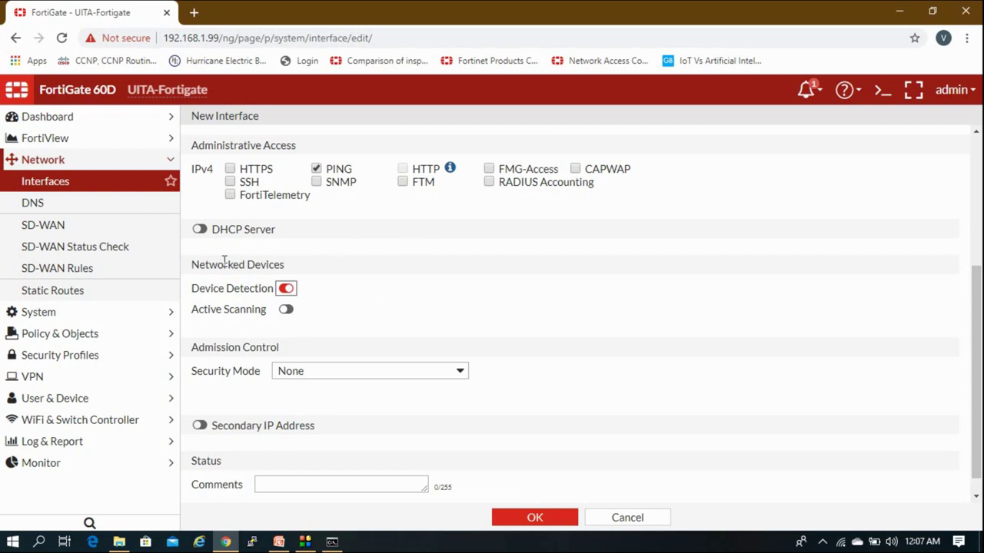
left_click(292, 317)
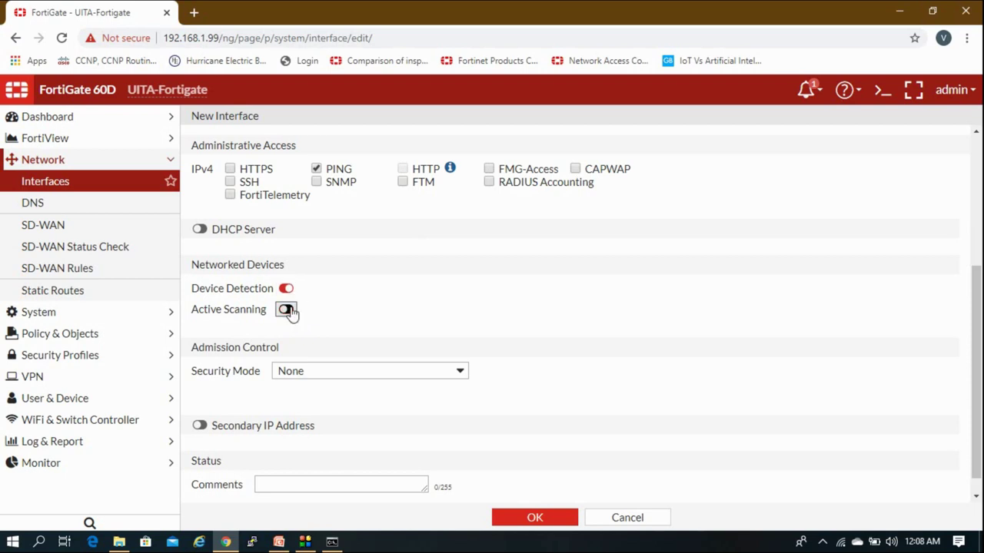
left_click(318, 372)
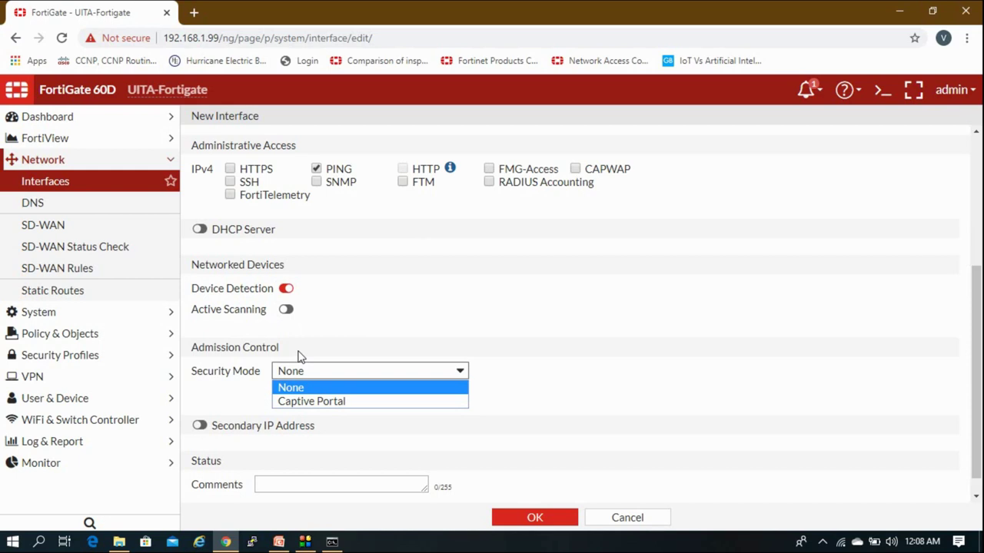
left_click(300, 357)
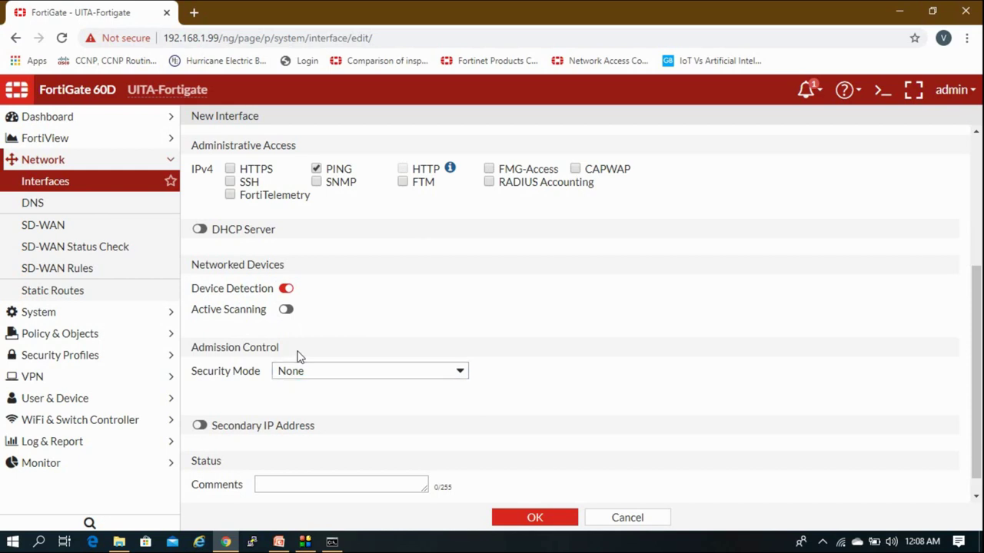
left_click(300, 375)
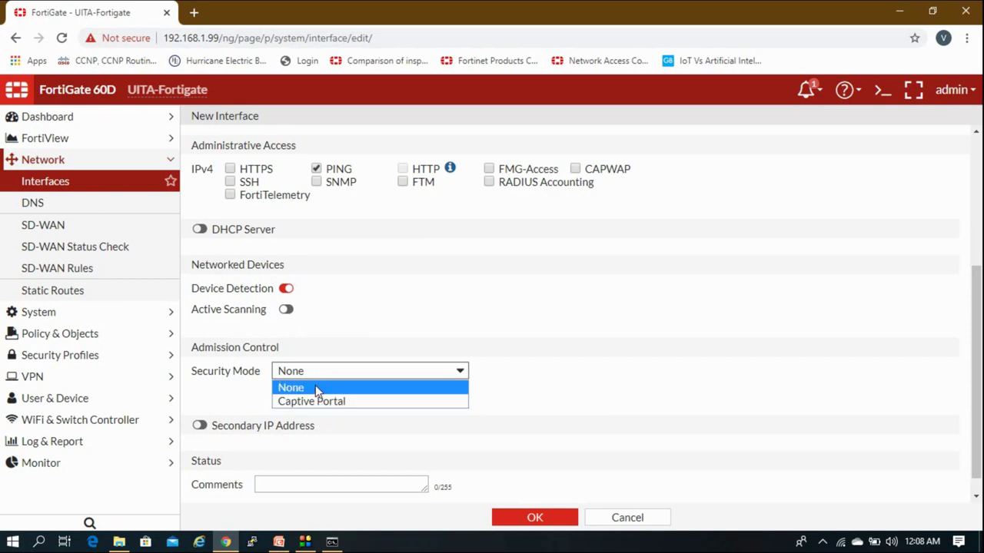
left_click(315, 388)
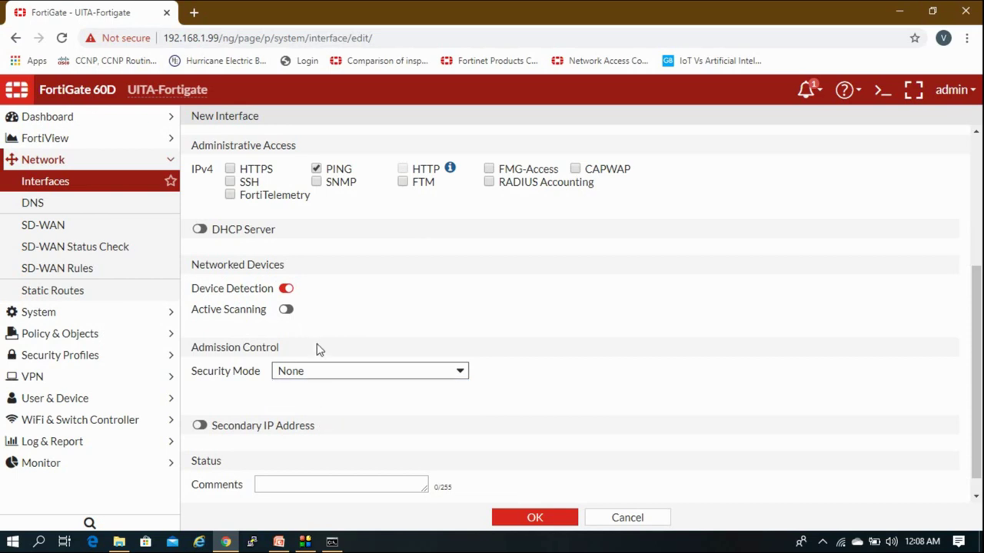
- Try Captive Portal security mode, revert to None, and submit the Test-UITA interface
scroll(319, 350, "up", 3)
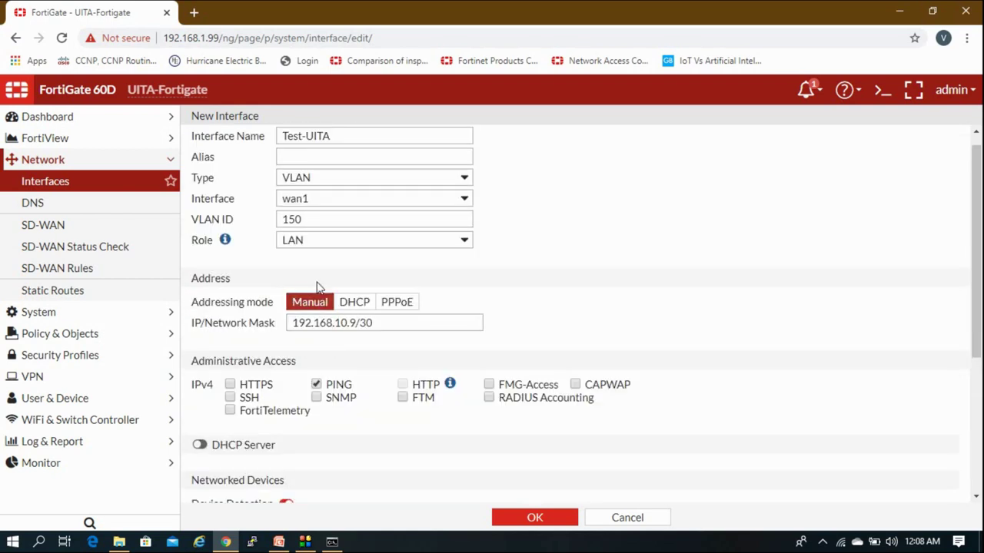
scroll(350, 348, "down", 3)
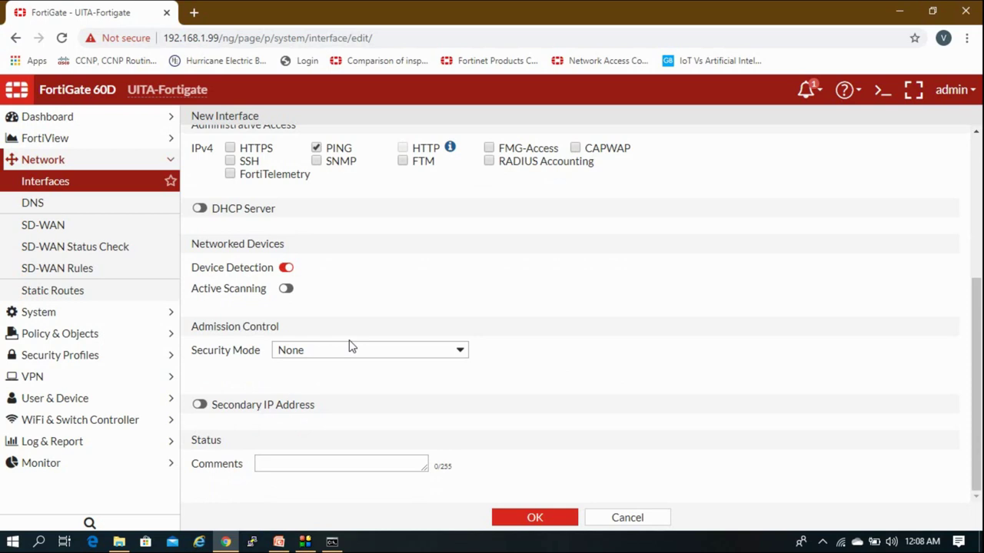
left_click(350, 347)
left_click(332, 380)
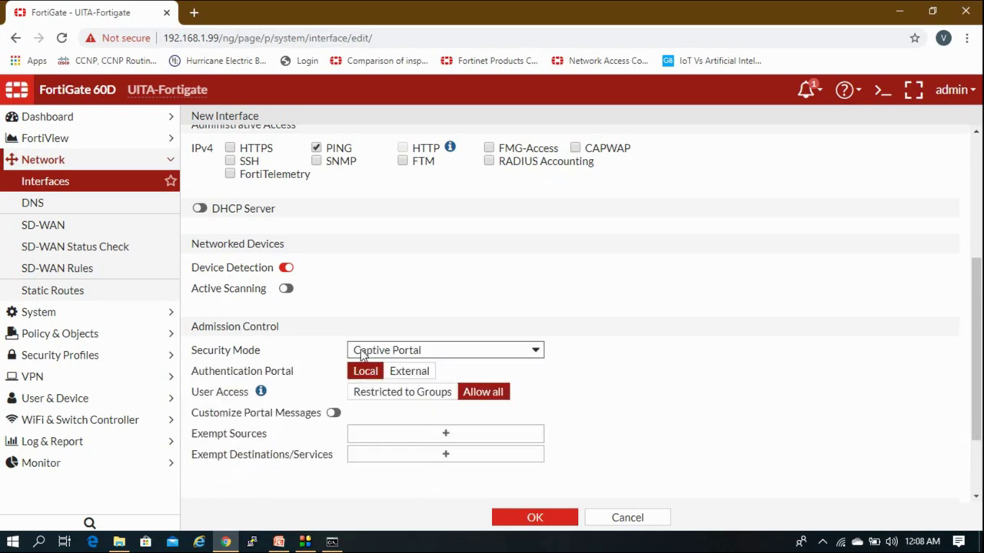
left_click(396, 352)
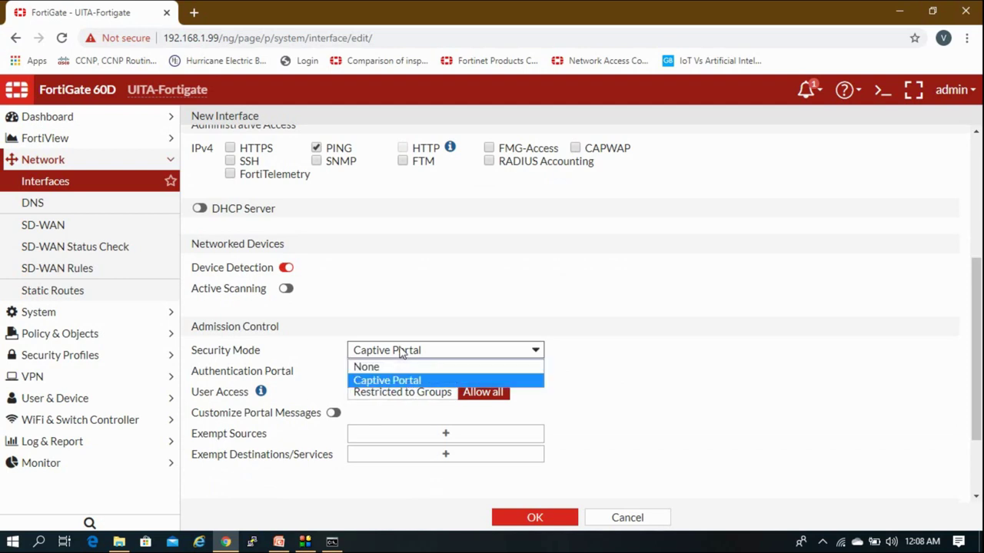
left_click(392, 368)
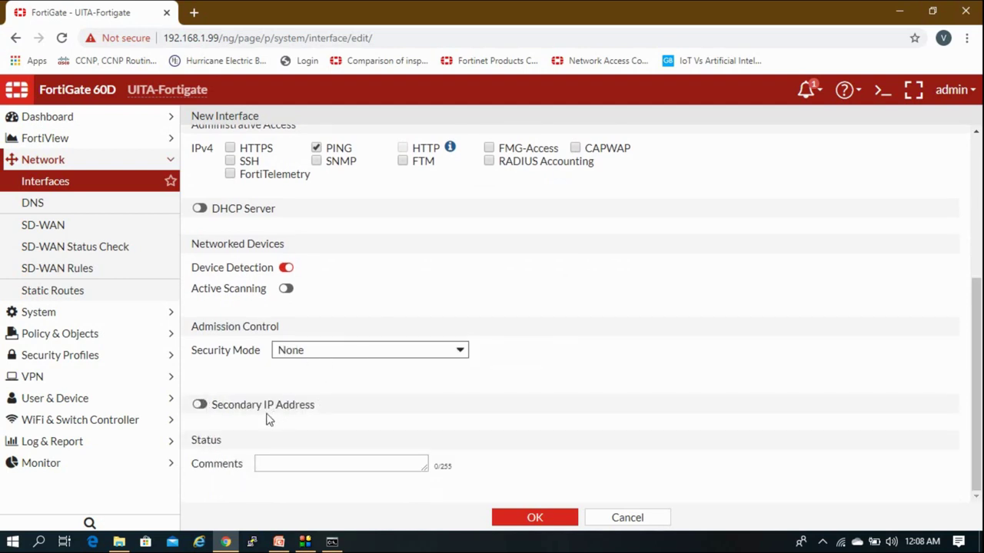
left_click(561, 525)
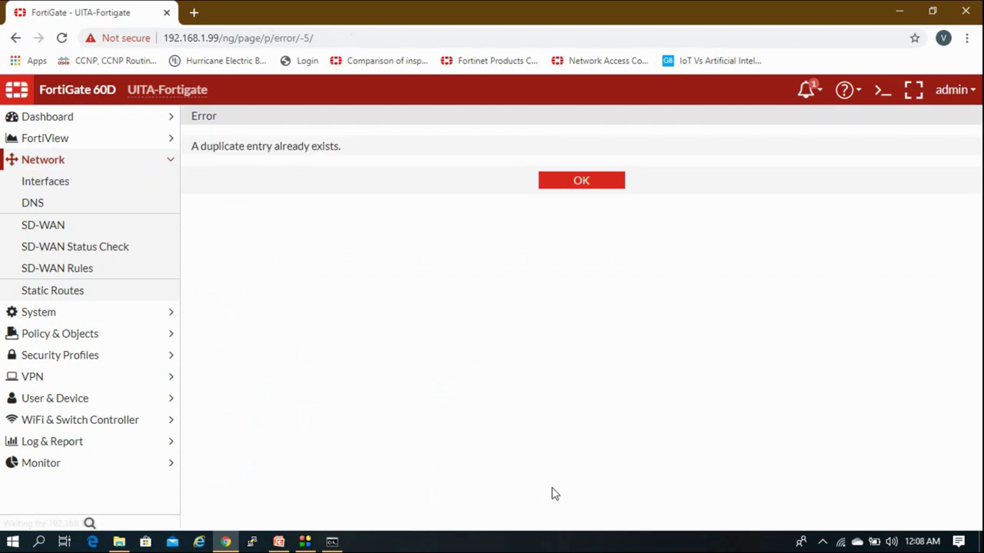
- Dismiss the duplicate-entry error and name a new interface 'Test'
left_click(580, 182)
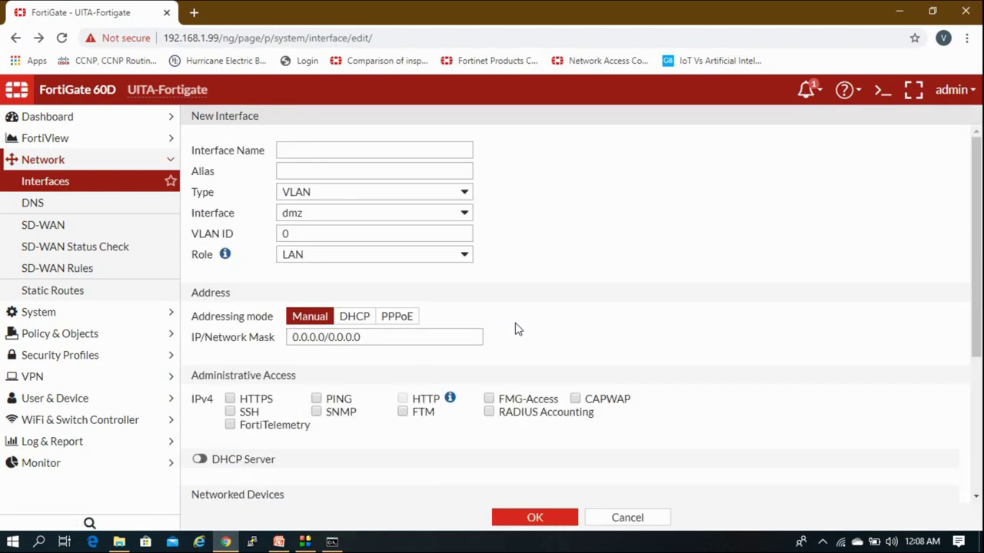
scroll(516, 330, "down", 3)
scroll(516, 330, "up", 3)
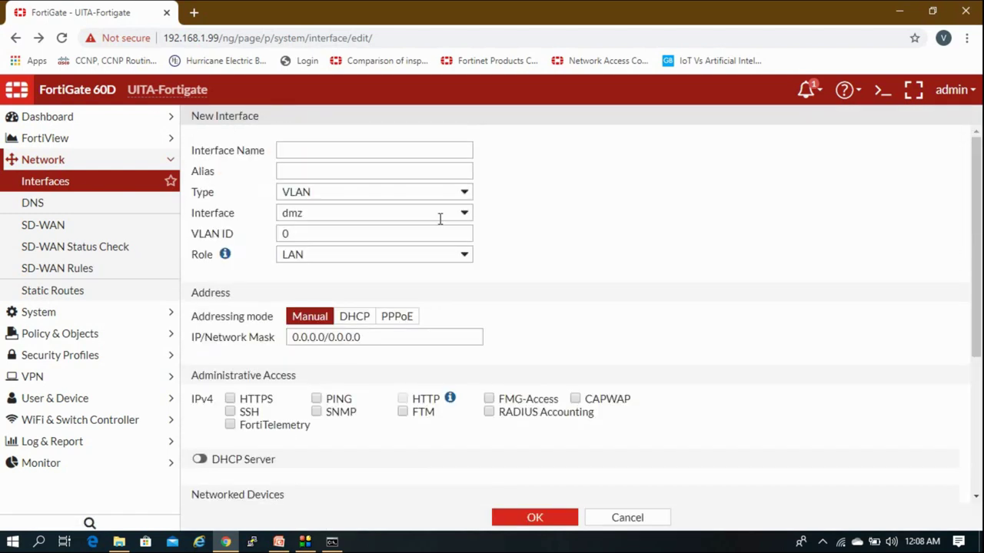
left_click(344, 150)
type("tEST")
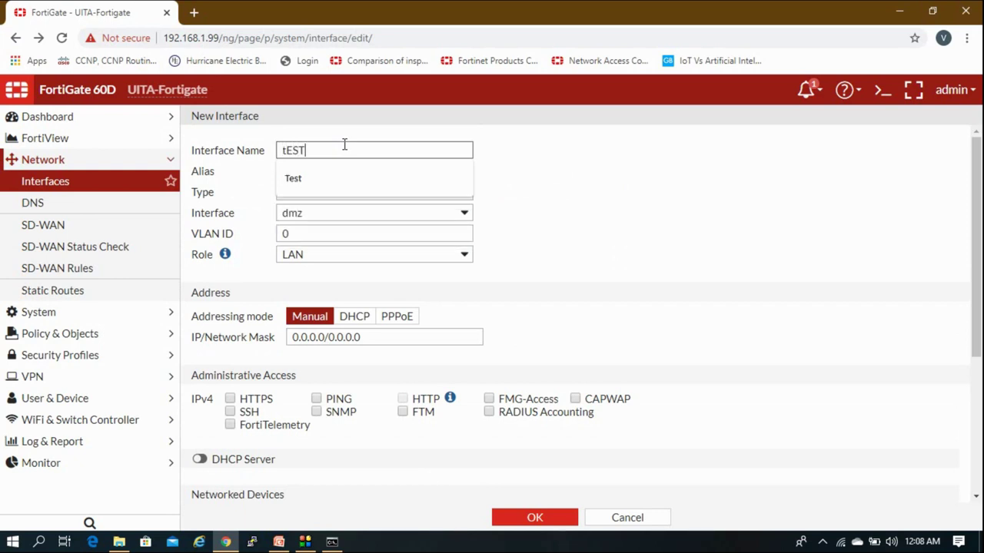
left_click(342, 177)
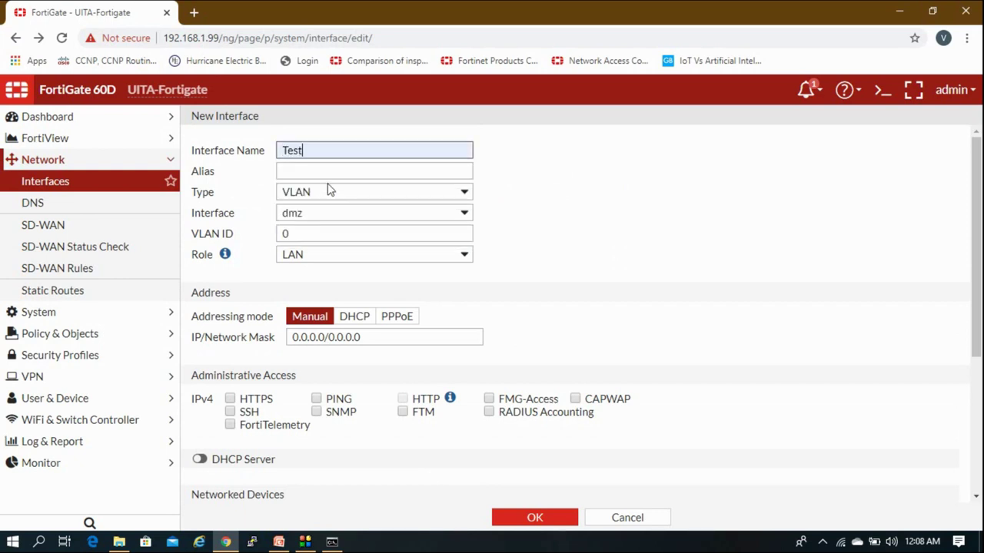
- Make Test a VLAN with ID 200 on wan2, submit it, and dismiss the duplicate-entry error
left_click(331, 193)
left_click(330, 210)
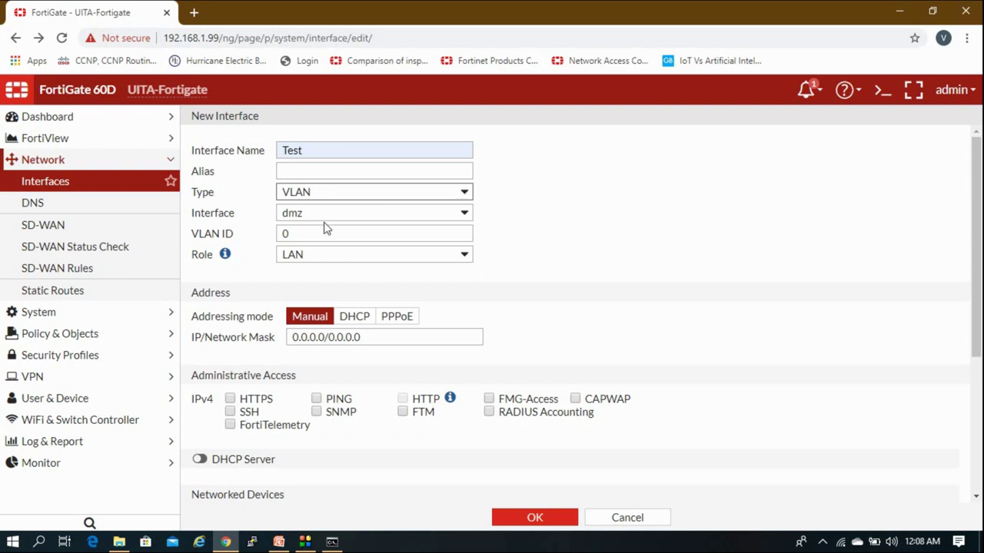
double_click(323, 233)
type("2")
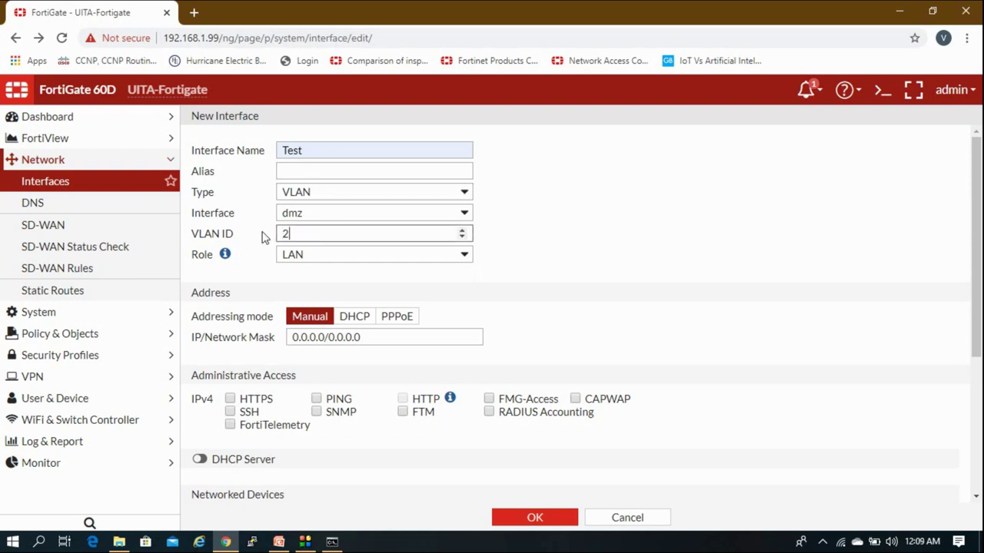
type("00")
left_click(333, 214)
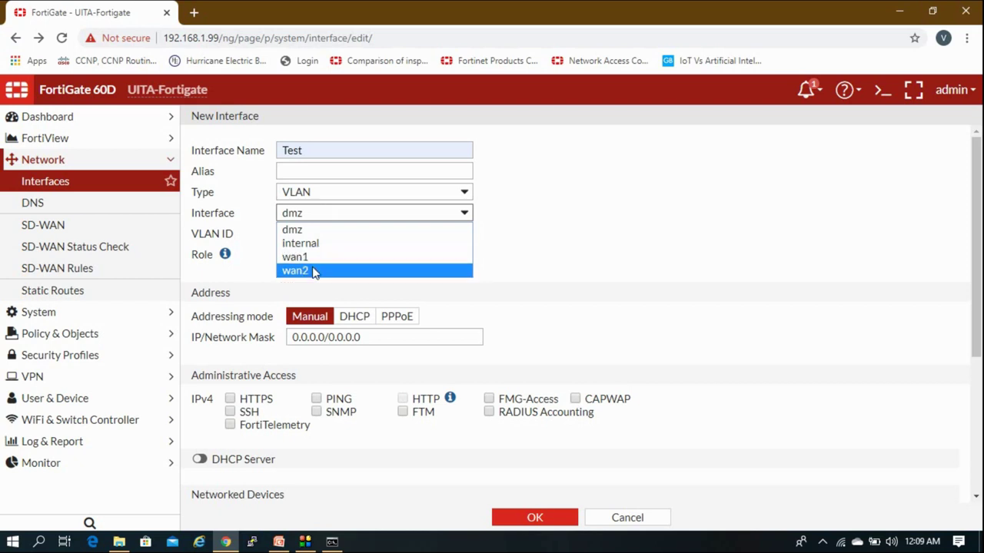
left_click(313, 272)
scroll(415, 338, "down", 3)
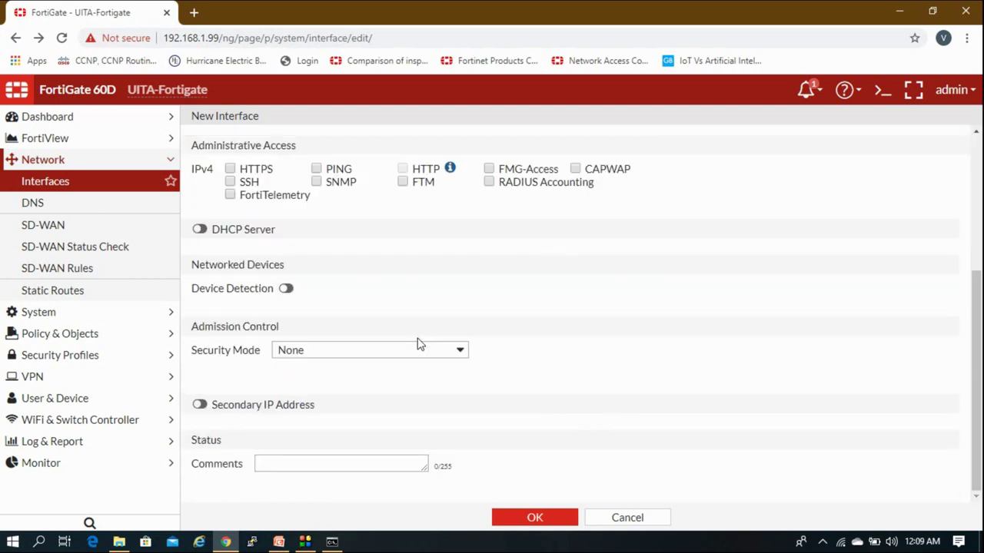
left_click(530, 518)
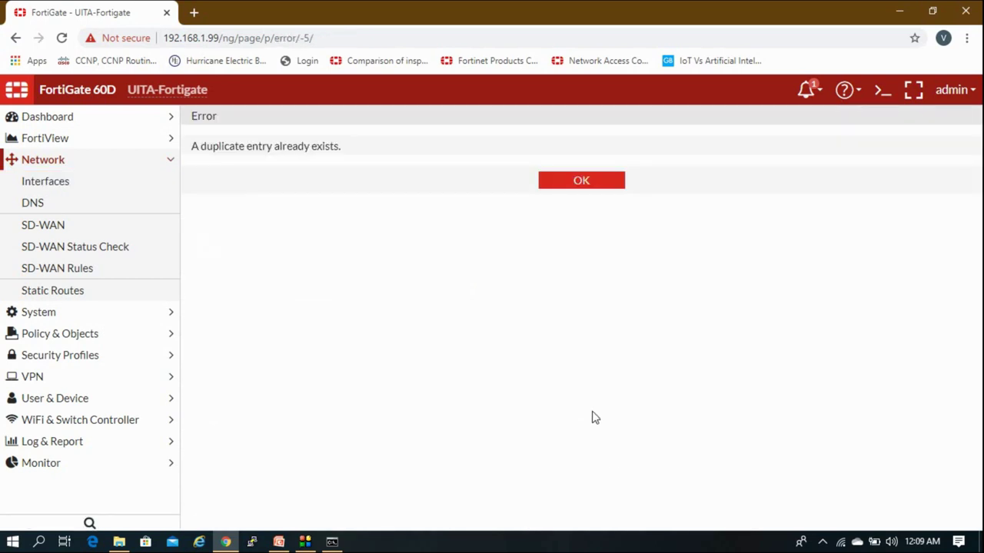
left_click(557, 181)
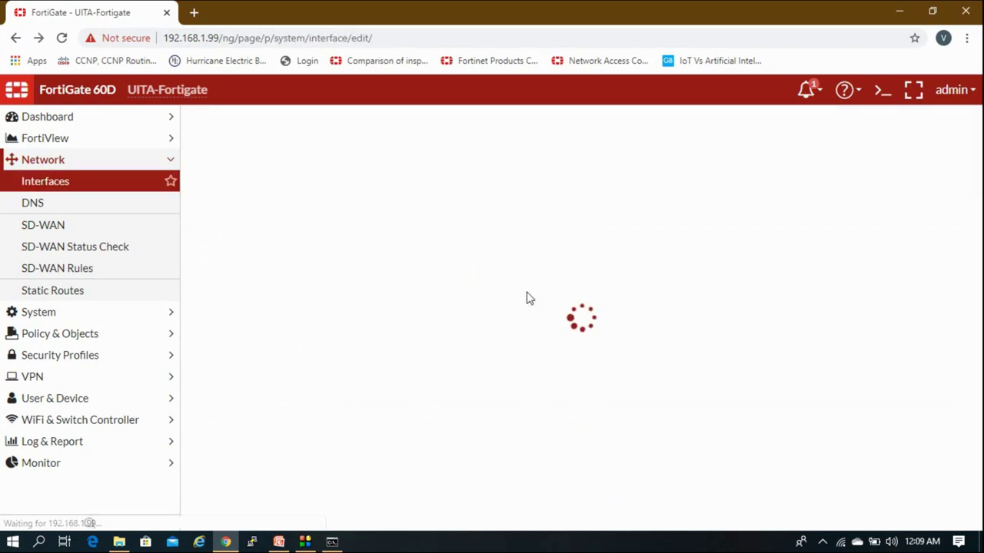
- Discard the blank new interface form and expand wan1 and wan2 to reveal their VLANs
scroll(527, 297, "down", 3)
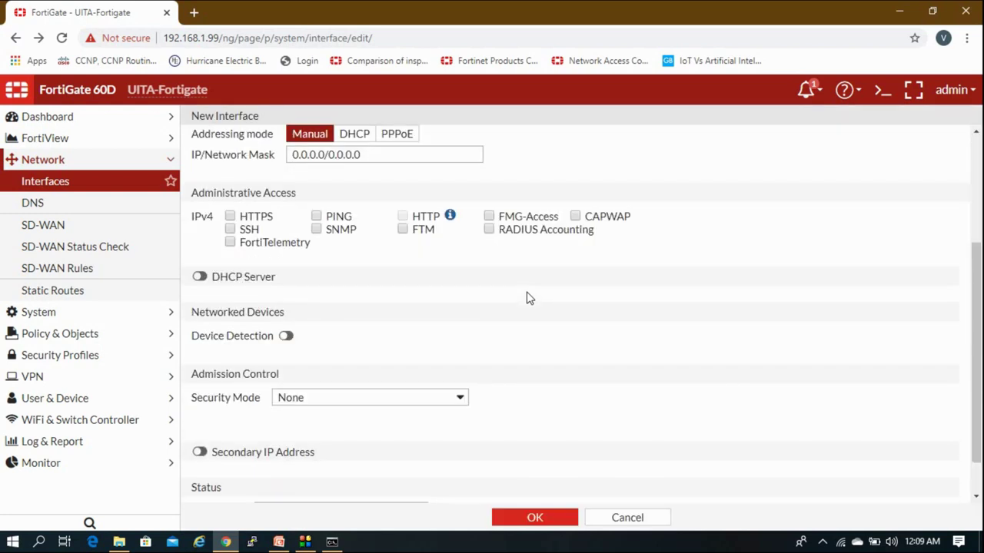
left_click(620, 526)
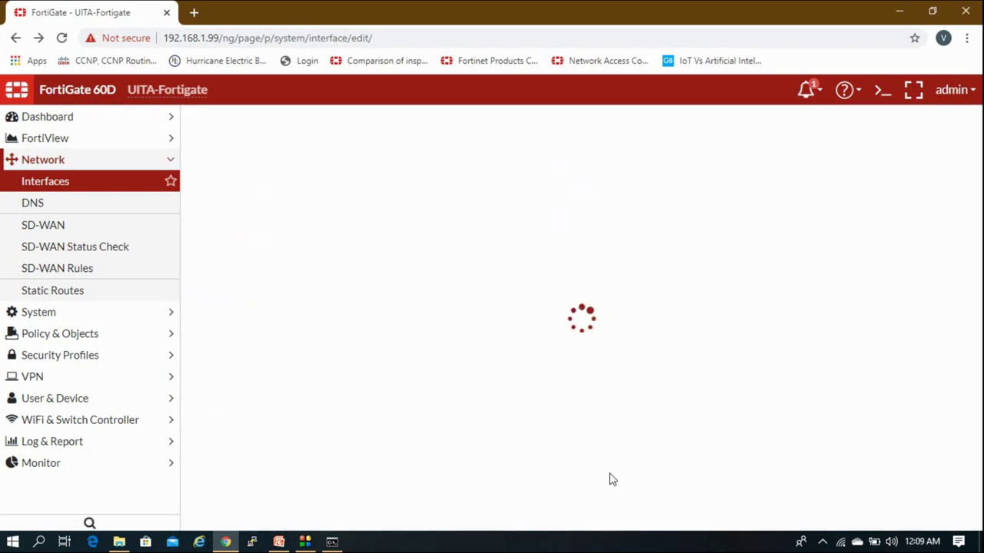
scroll(610, 477, "down", 3)
left_click(86, 188)
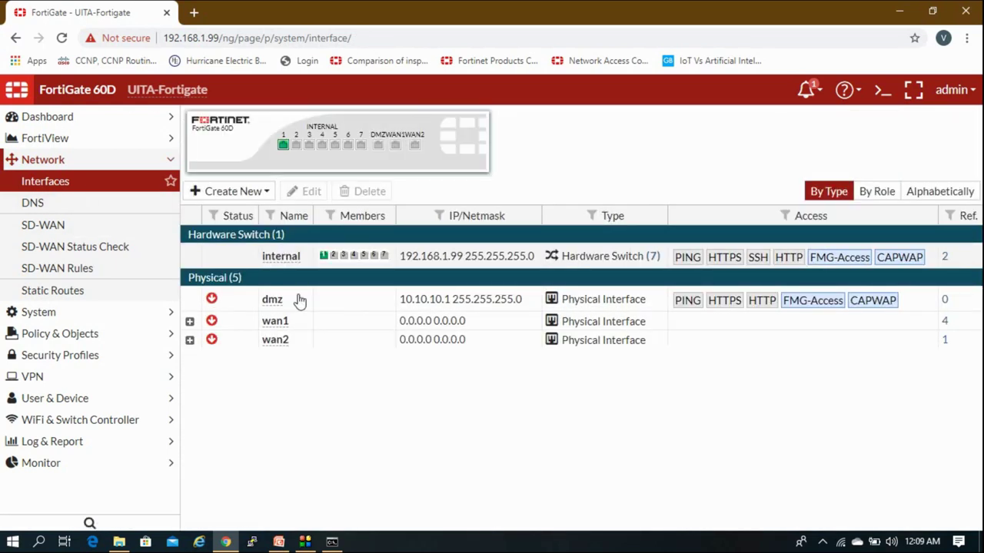
left_click(190, 339)
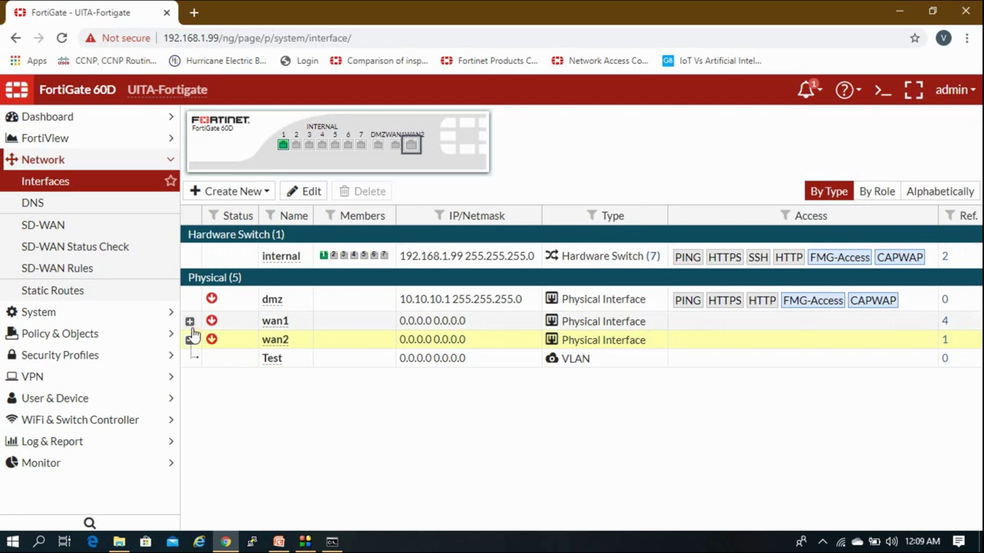
left_click(190, 321)
- Review the Test-UITA VLAN's type, parent interface and VLAN ID without changing anything
left_click(294, 353)
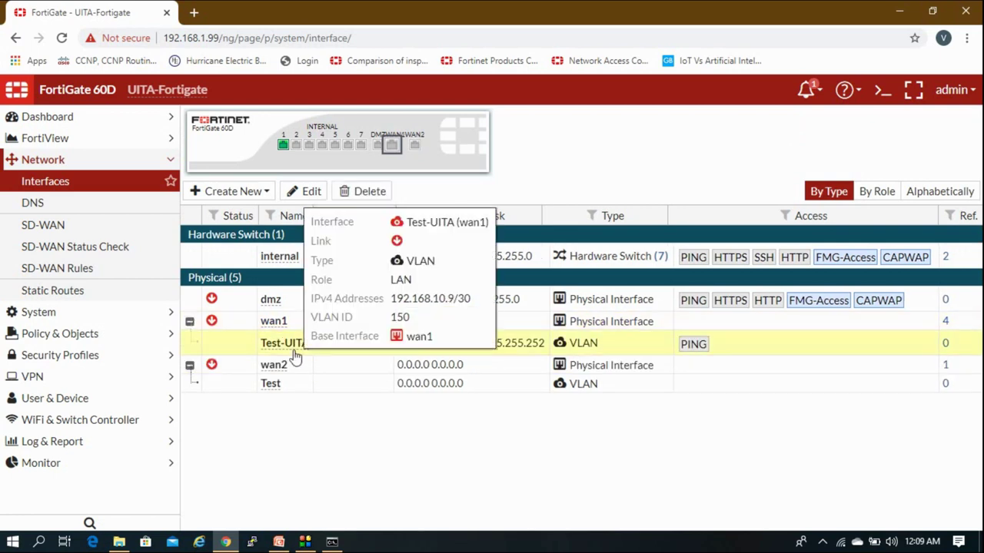
double_click(477, 350)
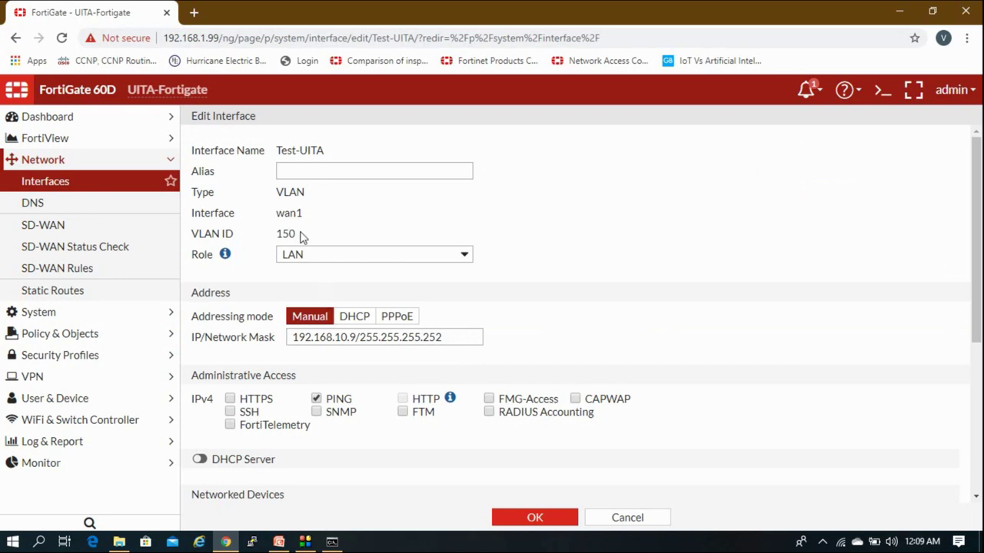
left_click_drag(301, 237, 273, 201)
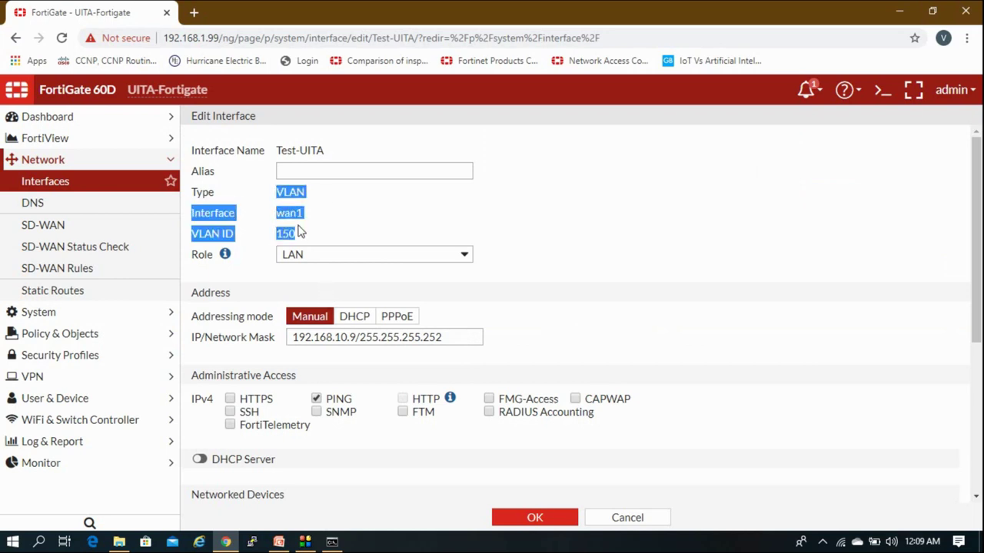
left_click_drag(301, 234, 275, 238)
left_click(273, 240)
scroll(270, 241, "down", 3)
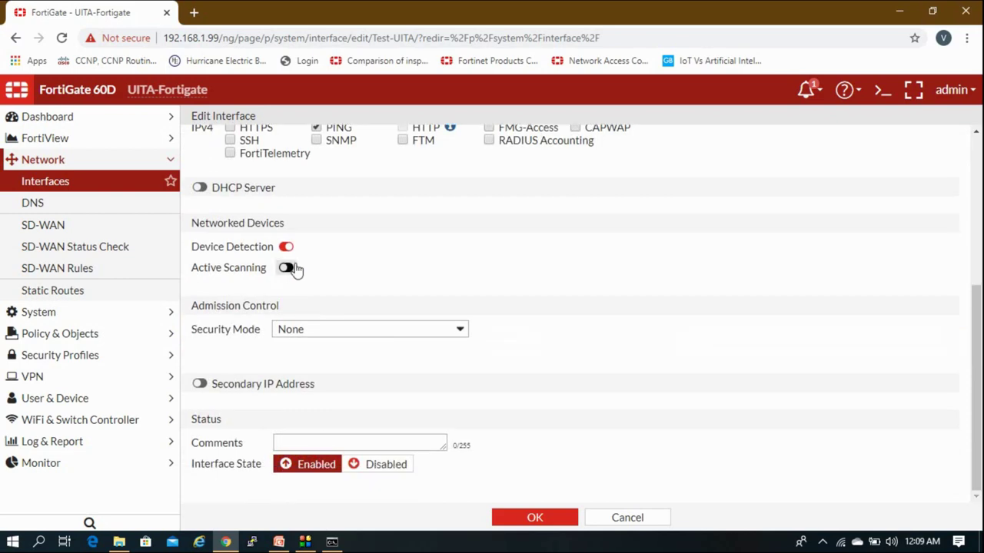
scroll(373, 415, "up", 3)
left_click(653, 521)
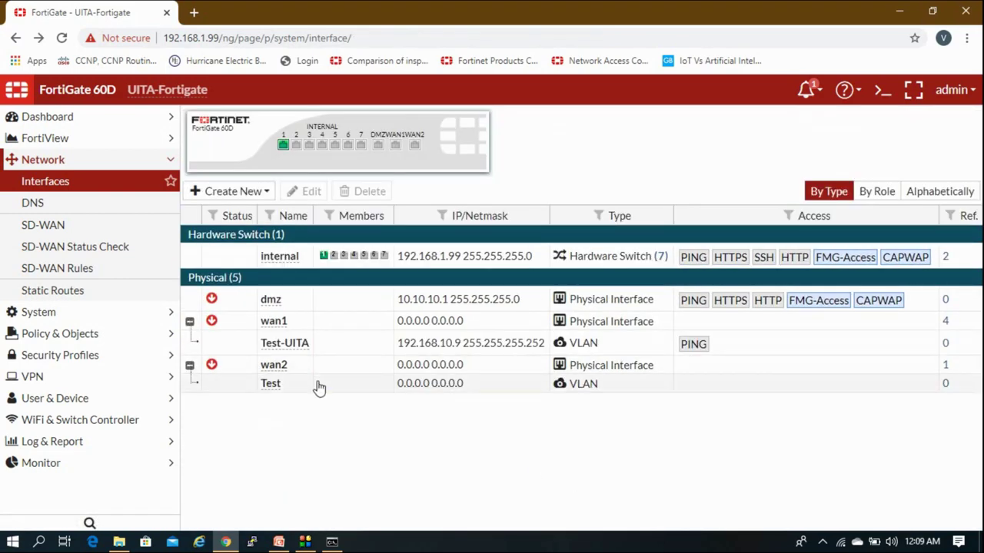
- Review the Test VLAN's settings, VLAN ID 200, and close without changes
double_click(320, 388)
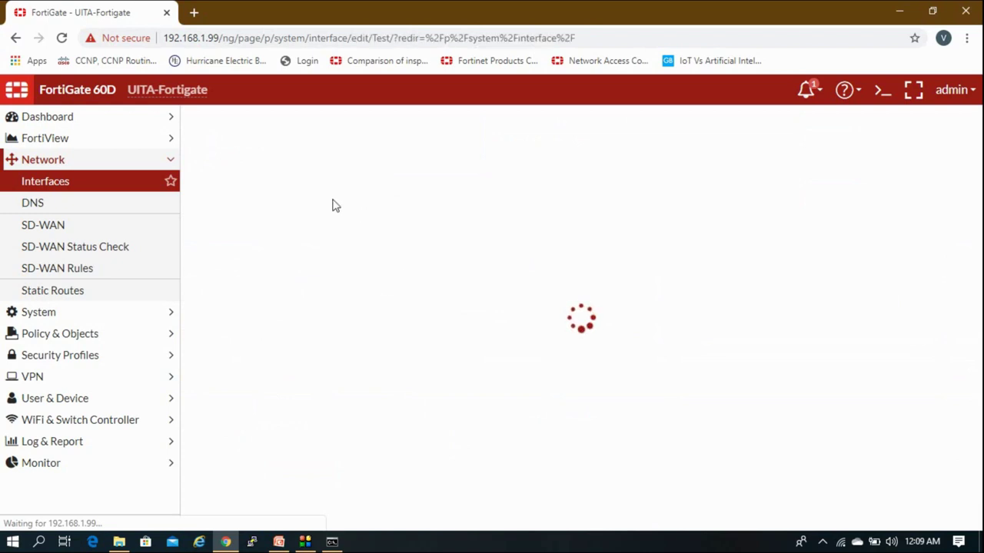
left_click_drag(301, 234, 247, 234)
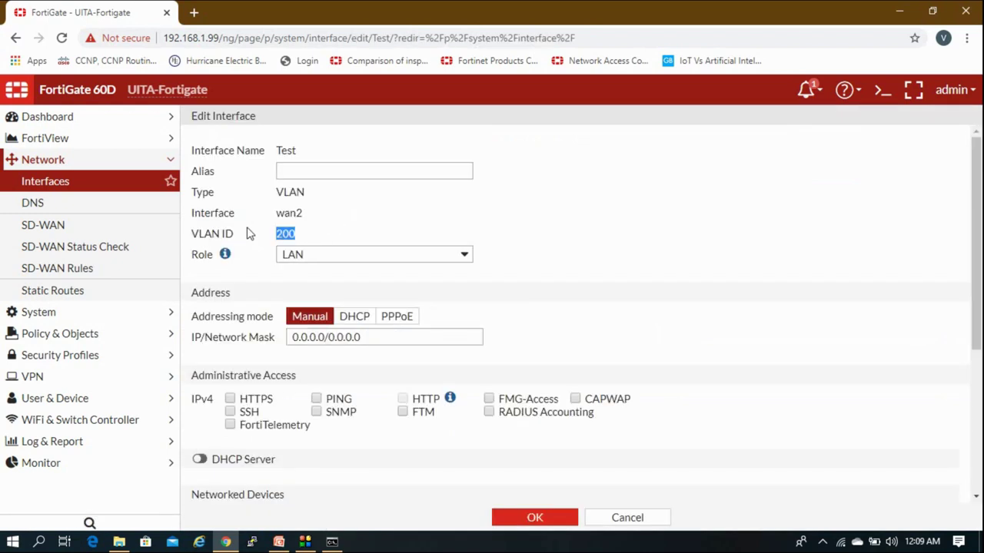
scroll(385, 301, "down", 5)
left_click(591, 516)
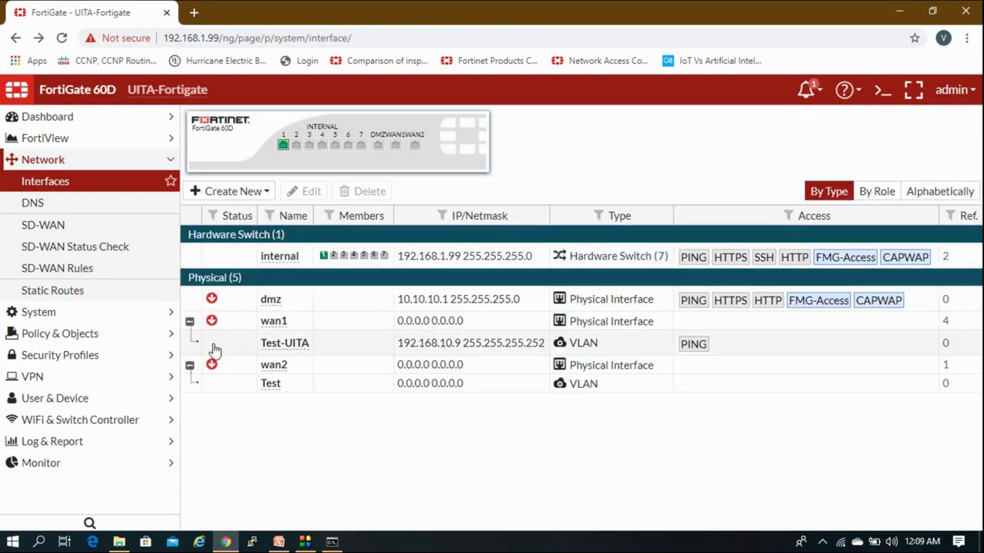
- Collapse wan1 and wan2, then start and abandon the New Zone form twice
left_click(190, 365)
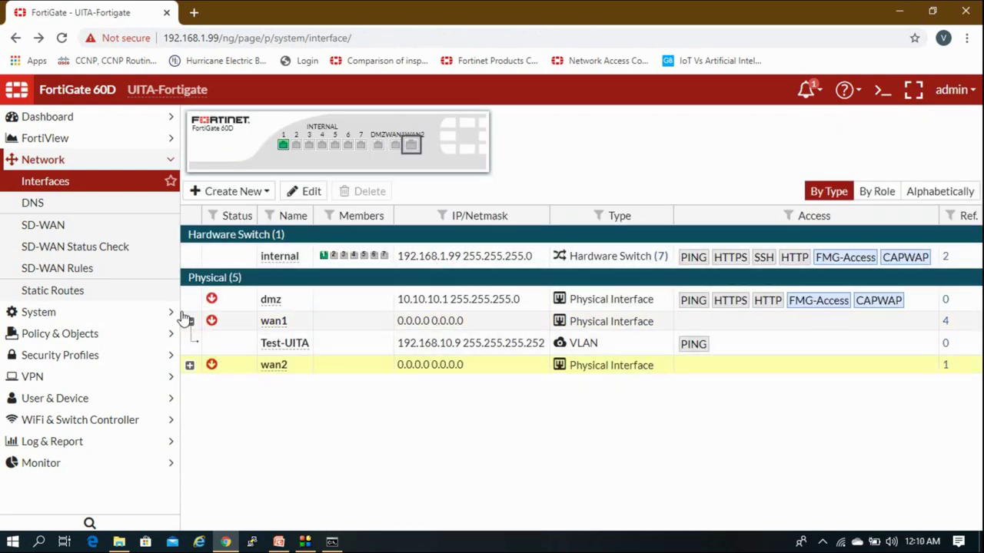
left_click(190, 322)
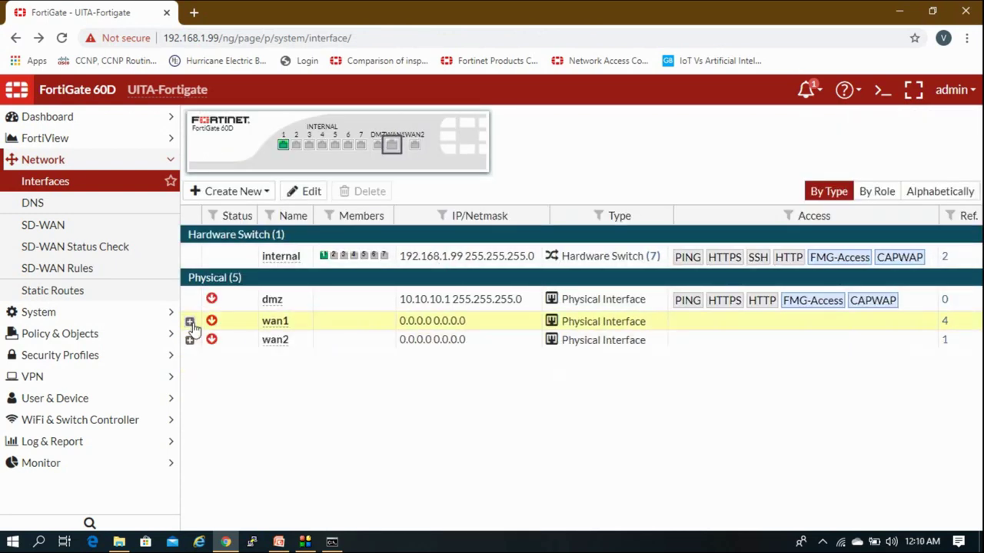
left_click(229, 195)
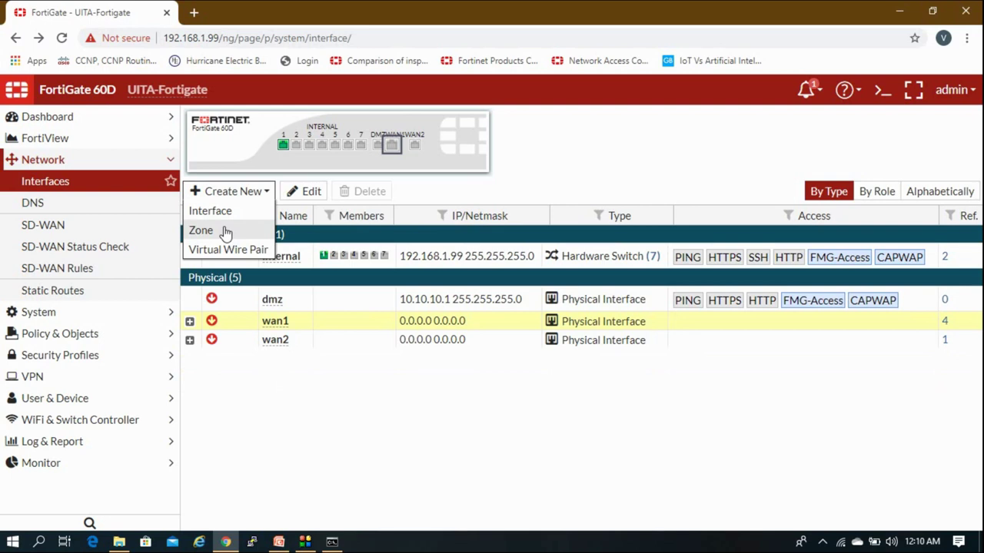
left_click(201, 230)
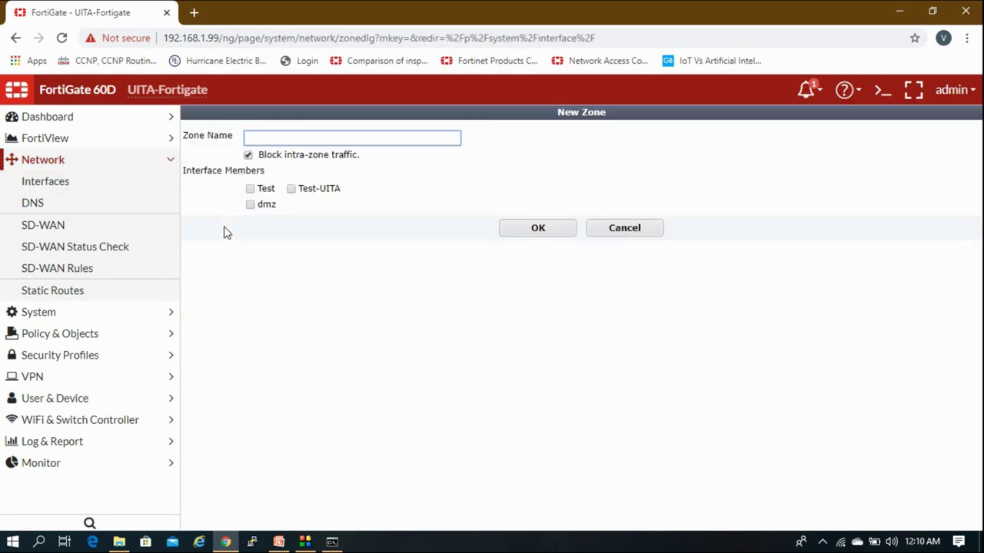
left_click(597, 227)
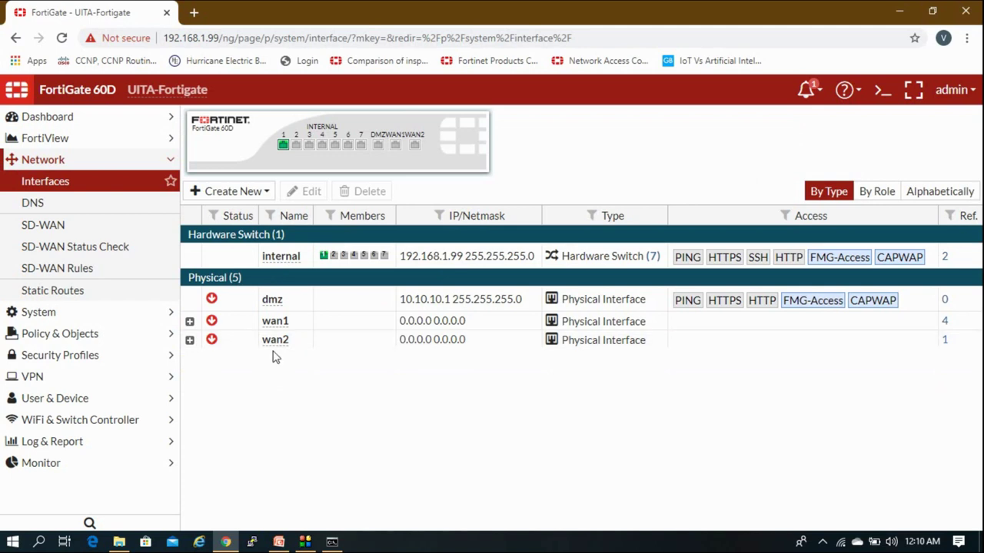
left_click(240, 195)
left_click(238, 229)
left_click(295, 142)
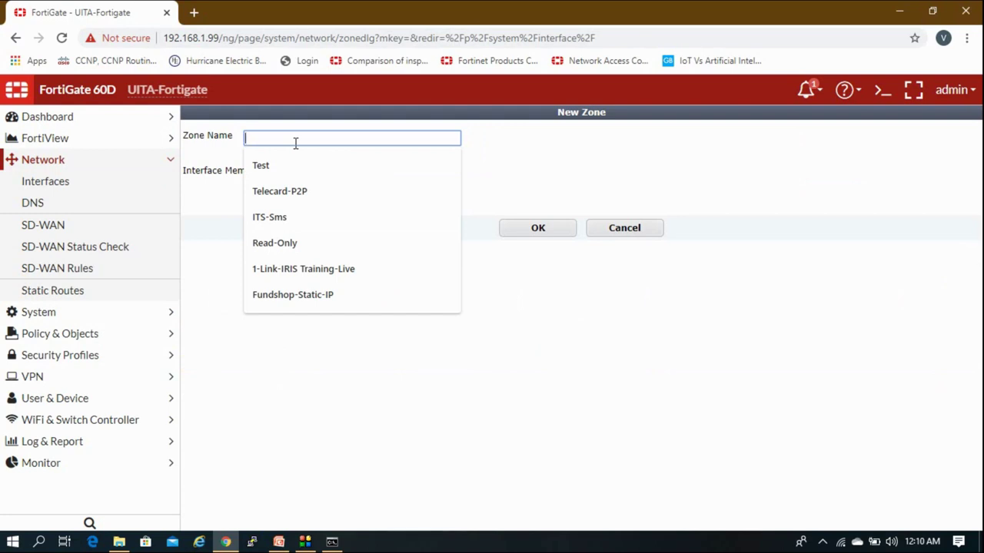
left_click(305, 140)
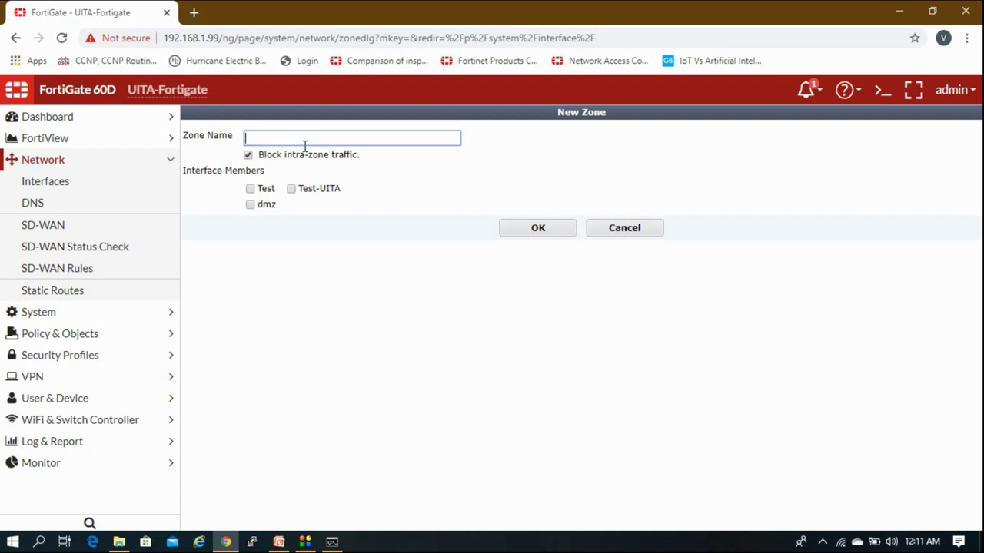
left_click(608, 230)
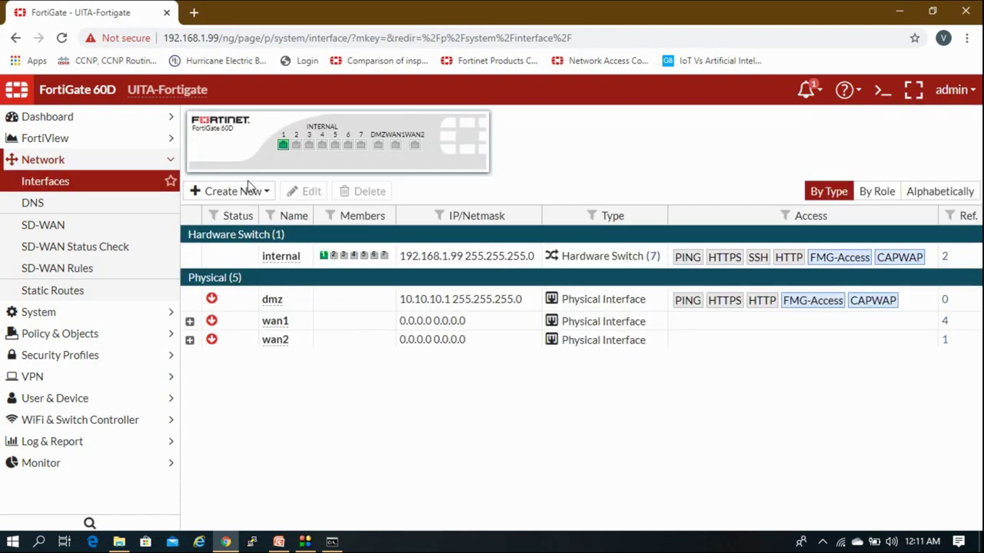
- Create zone Trust with the Test VLAN as its member and intra-zone traffic blocked
left_click(248, 191)
left_click(237, 230)
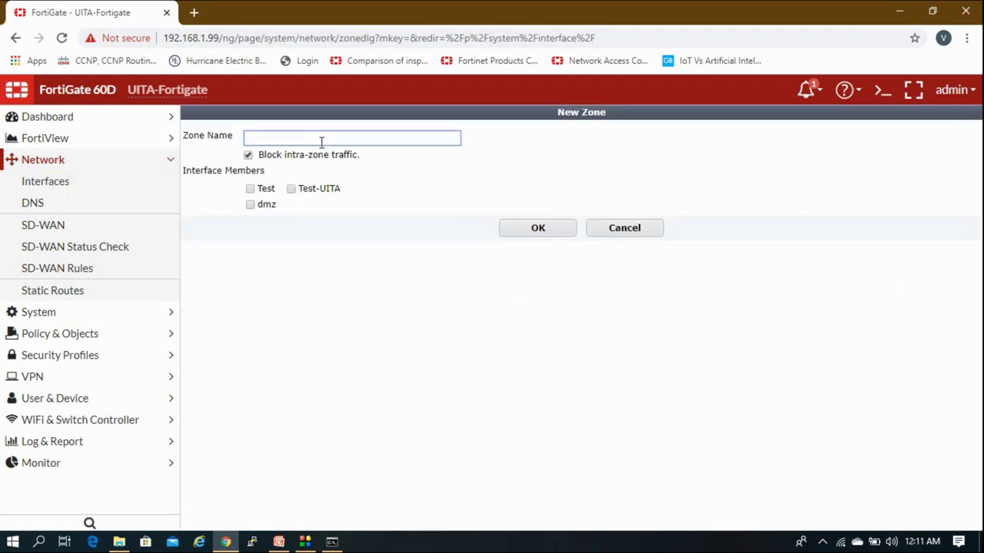
left_click(321, 141)
type("tRU")
key("BackSpace")
key("BackSpace")
type("Tr")
left_click(270, 205)
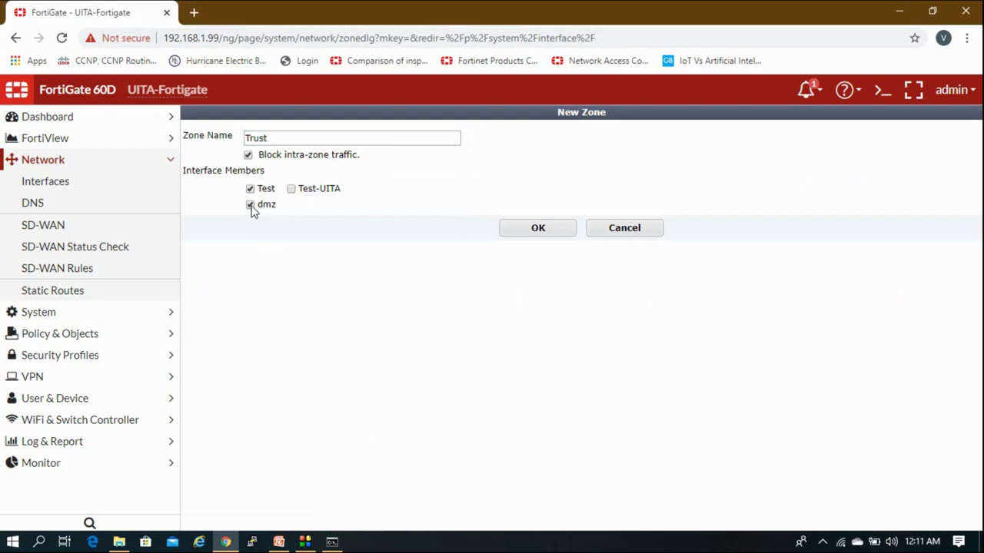
left_click(515, 234)
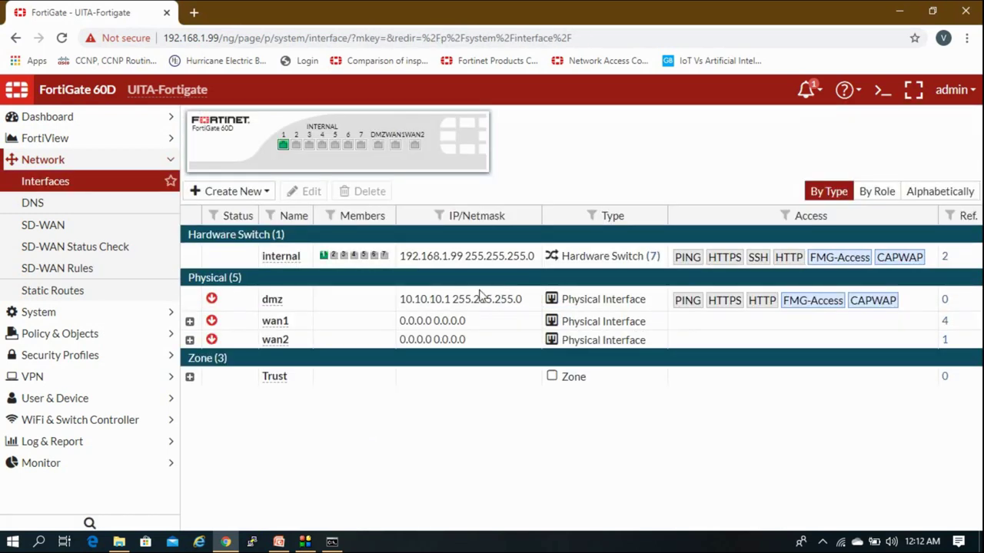
- Expand the Trust zone and briefly expand wan1 to check its Test-UITA VLAN
left_click(191, 379)
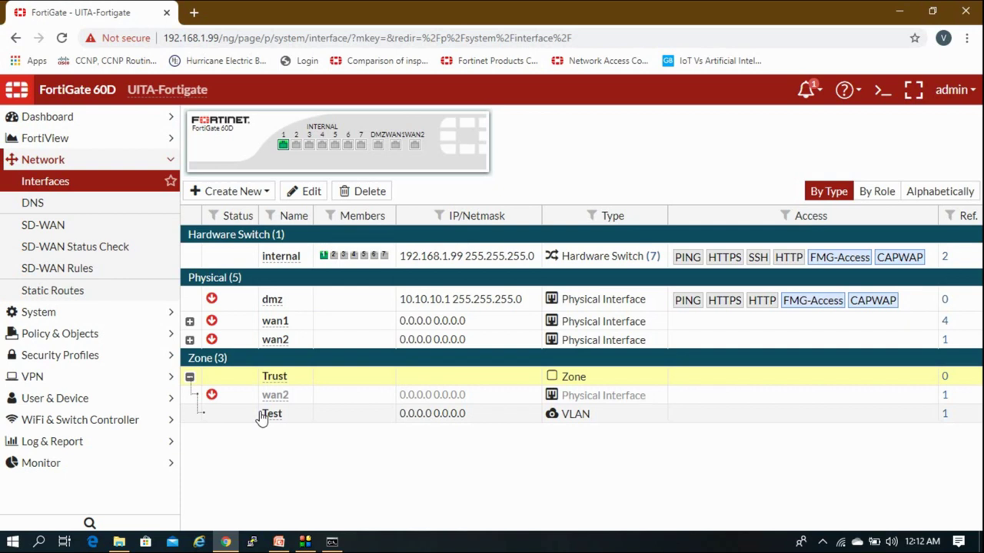
left_click(189, 321)
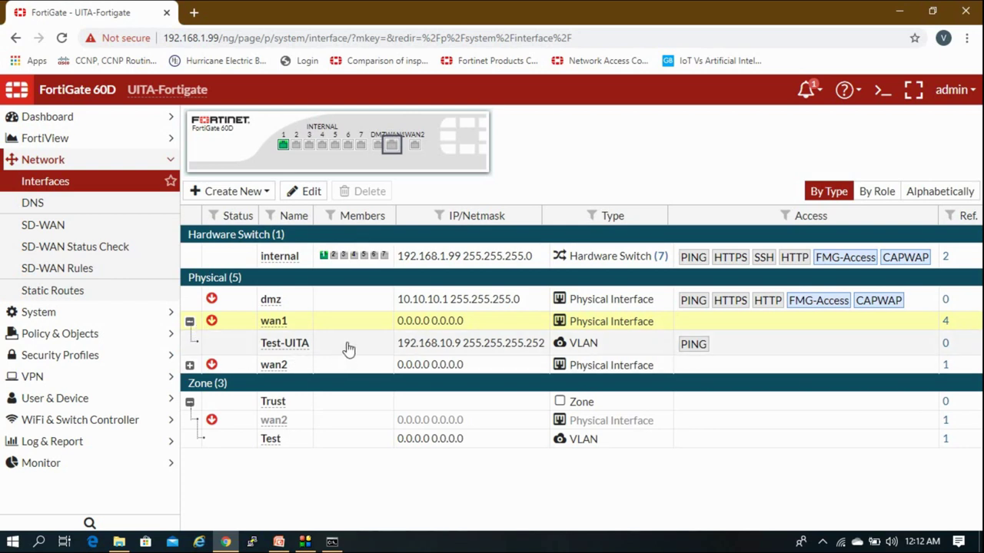
left_click(189, 321)
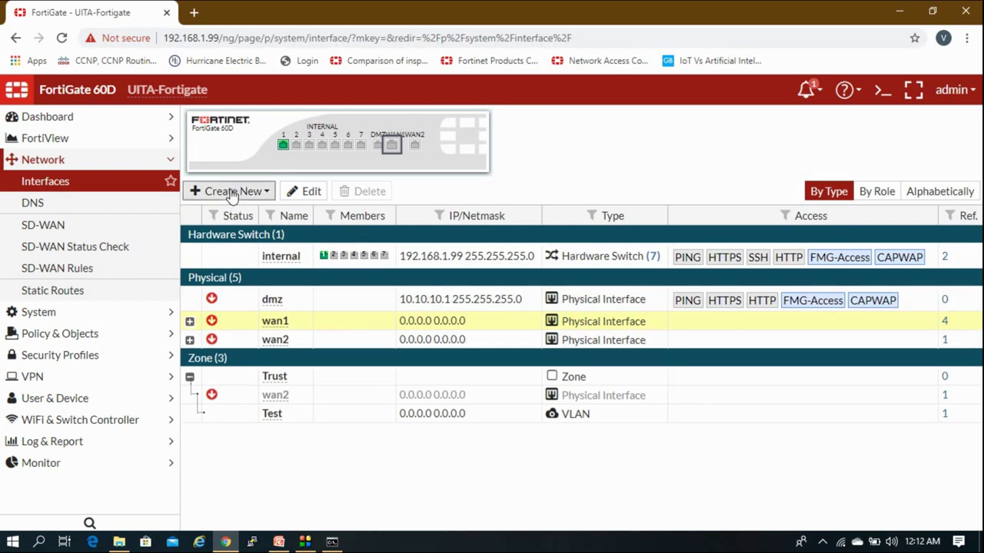
- Create zone Untrust with the Test-UITA VLAN as its member and expand it
left_click(230, 191)
left_click(231, 237)
left_click(351, 139)
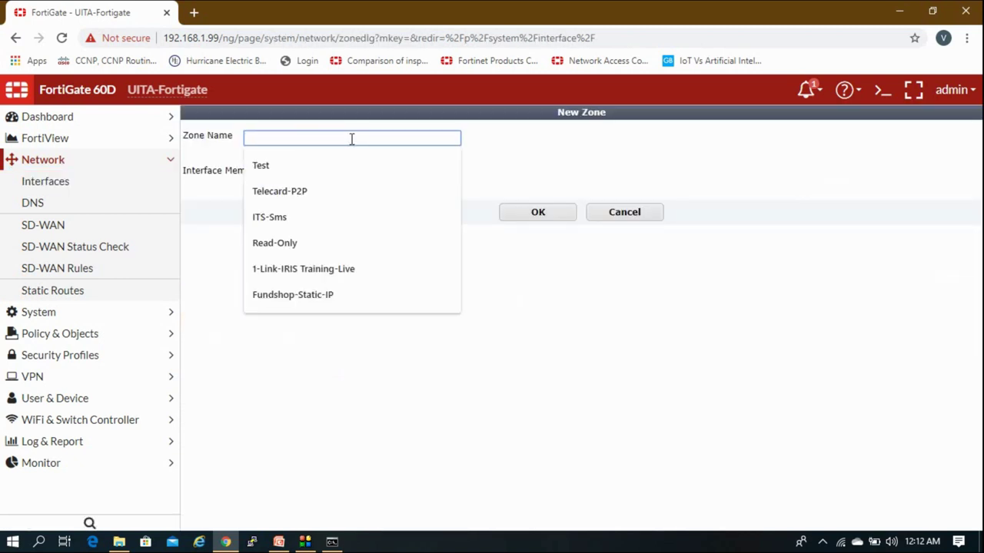
type("Untrust")
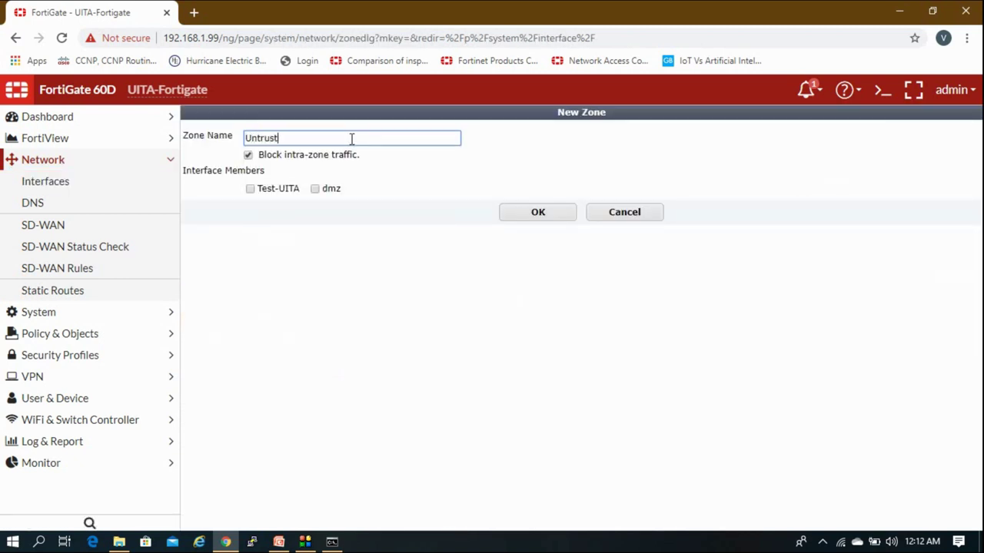
left_click(261, 192)
left_click(532, 215)
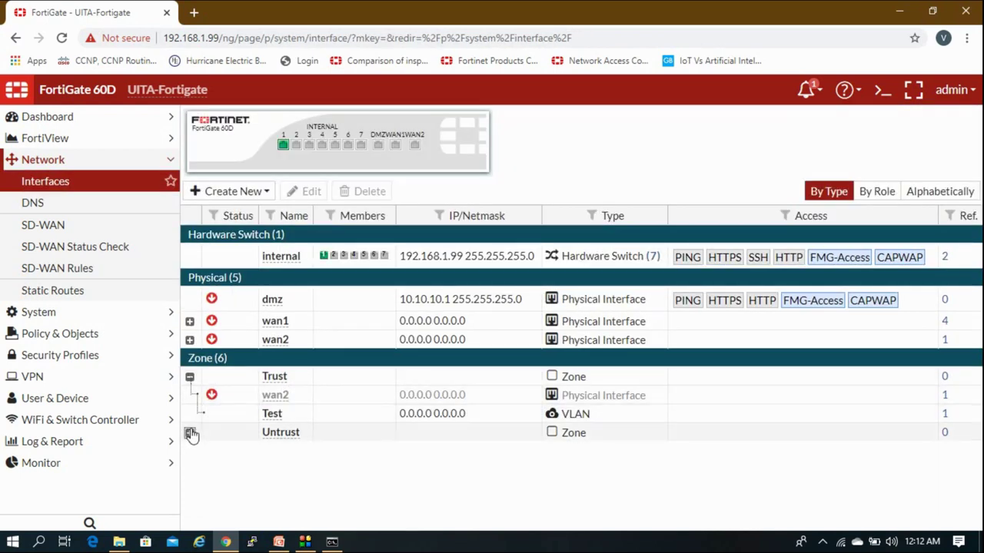
left_click(192, 435)
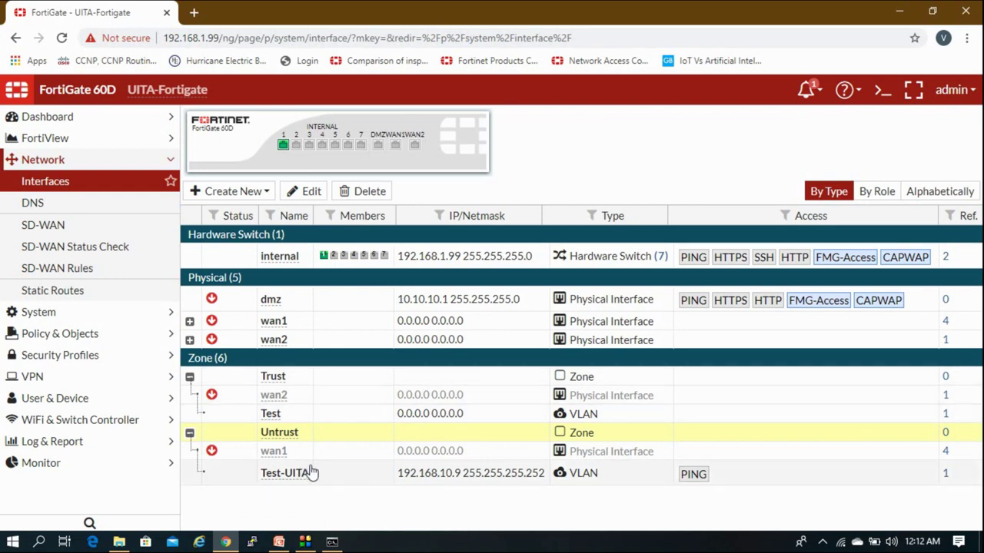
- Add dmz to the Trust zone's members, then reopen it to confirm intra-zone traffic is blocked
double_click(277, 378)
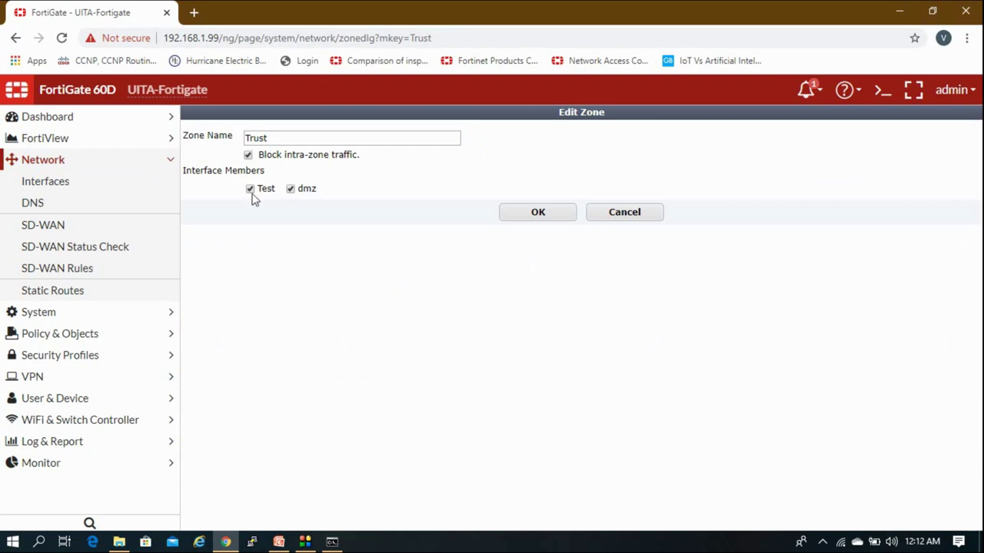
left_click(549, 219)
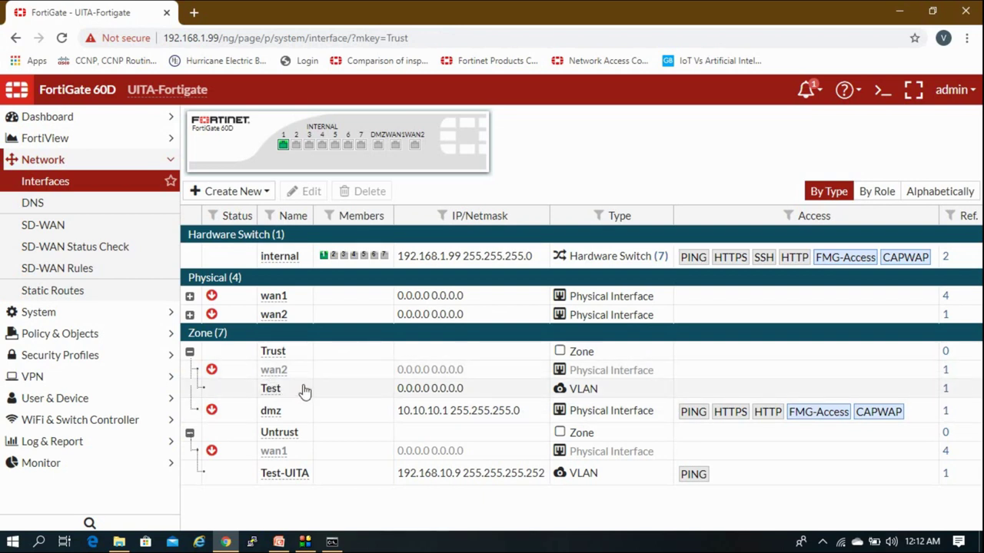
double_click(298, 355)
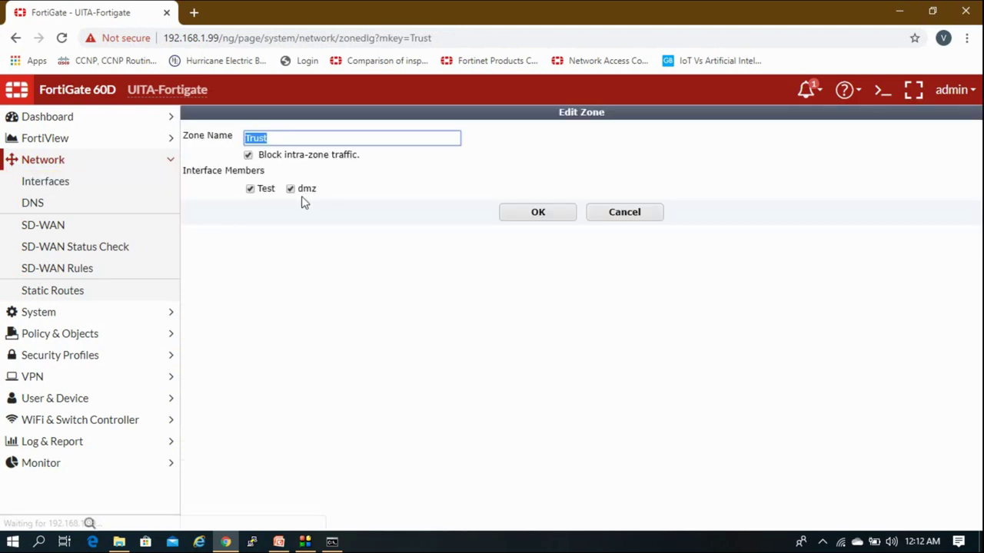
left_click(302, 161)
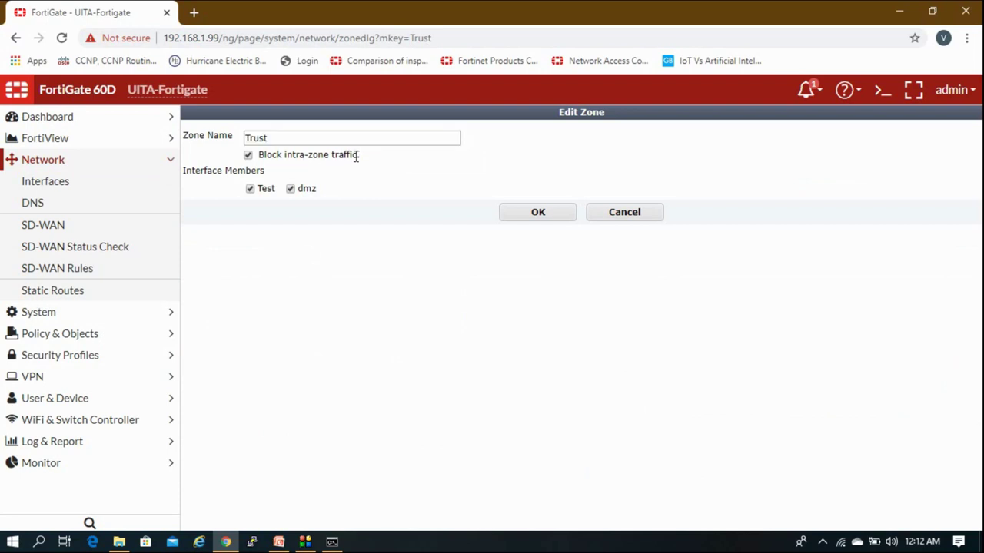
left_click_drag(356, 156, 245, 165)
left_click(237, 168)
left_click(608, 213)
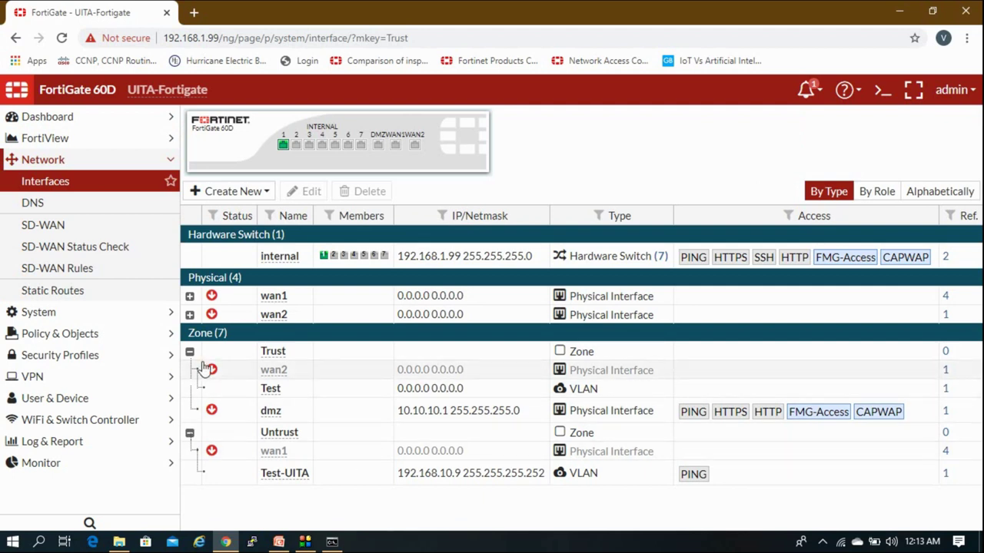
- Collapse the zones and remove internal5, internal6 and internal7 from the internal hardware switch
left_click(190, 352)
left_click(190, 370)
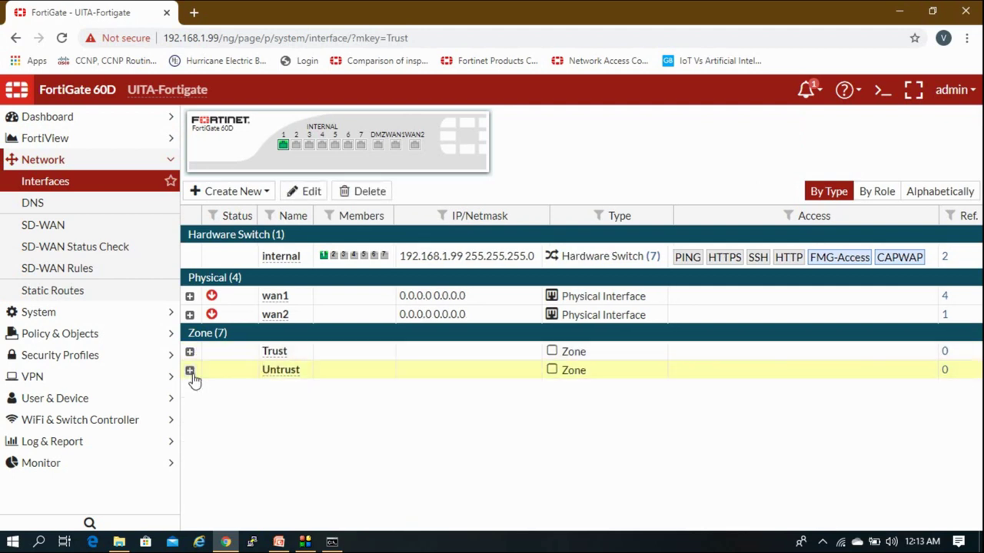
double_click(260, 255)
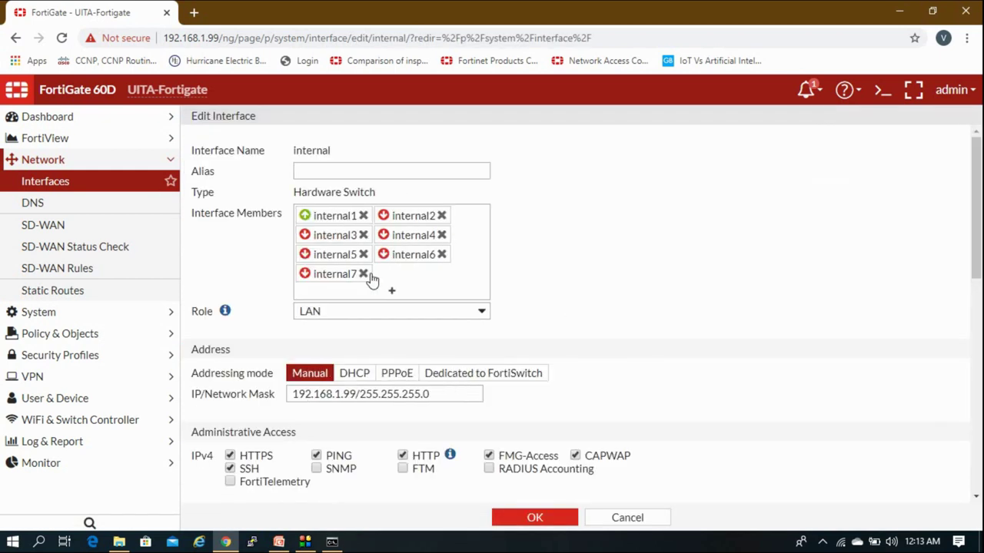
left_click(363, 274)
left_click(363, 255)
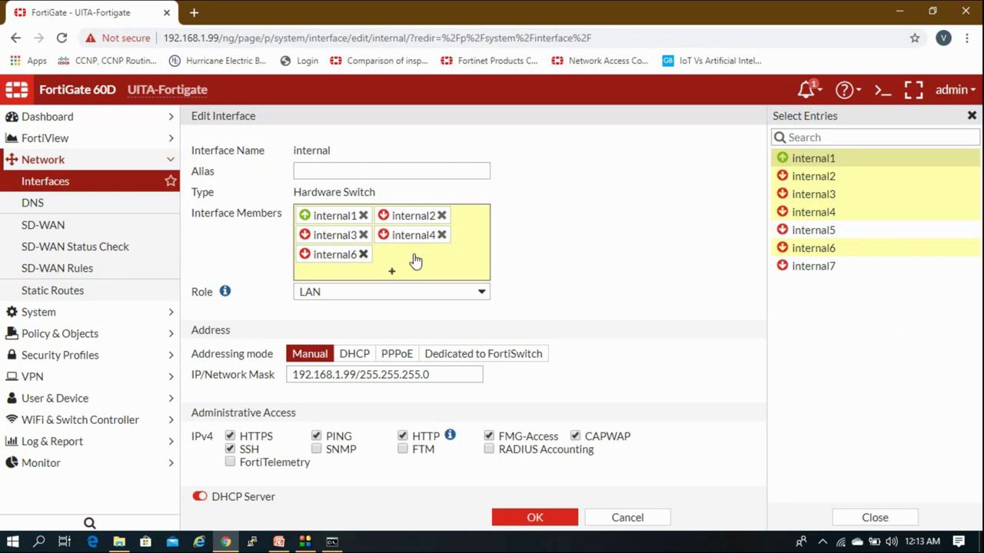
left_click(363, 256)
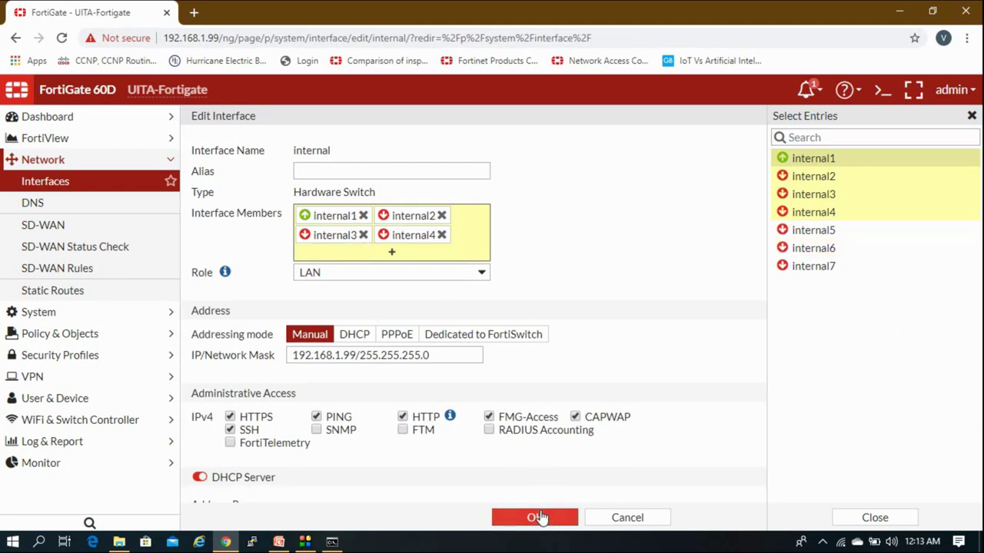
left_click(541, 517)
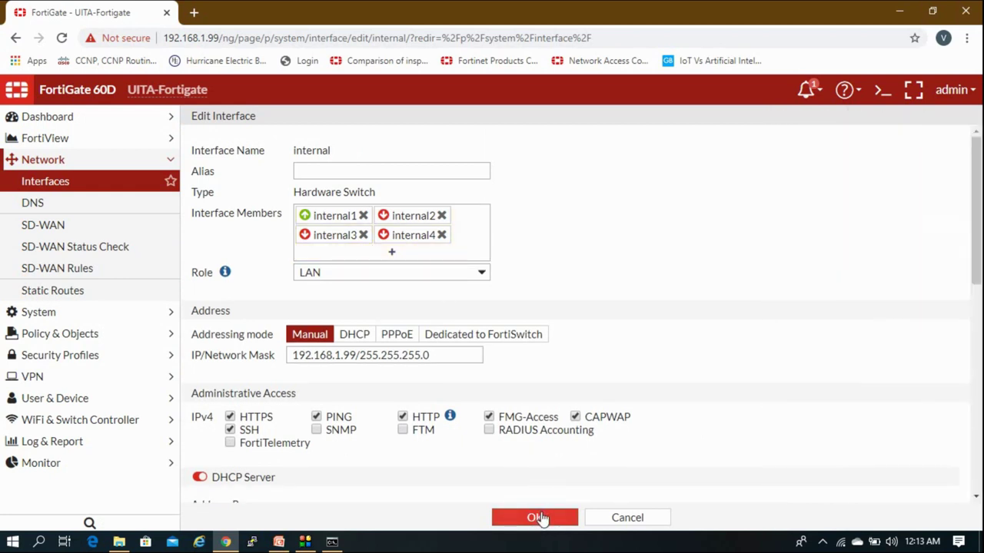
left_click(549, 519)
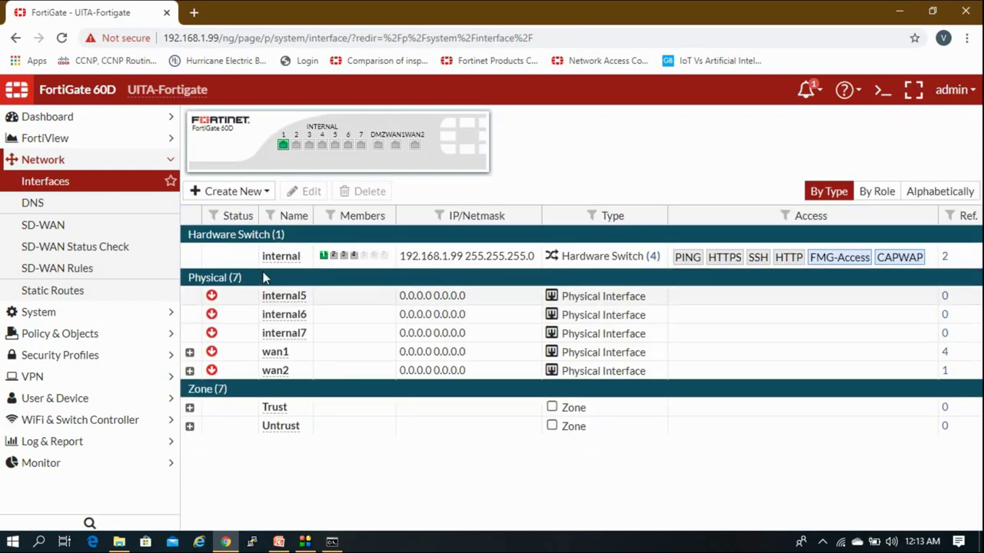
- Abandon a first virtual wire pair attempt, then allow PING access on internal6
left_click(239, 192)
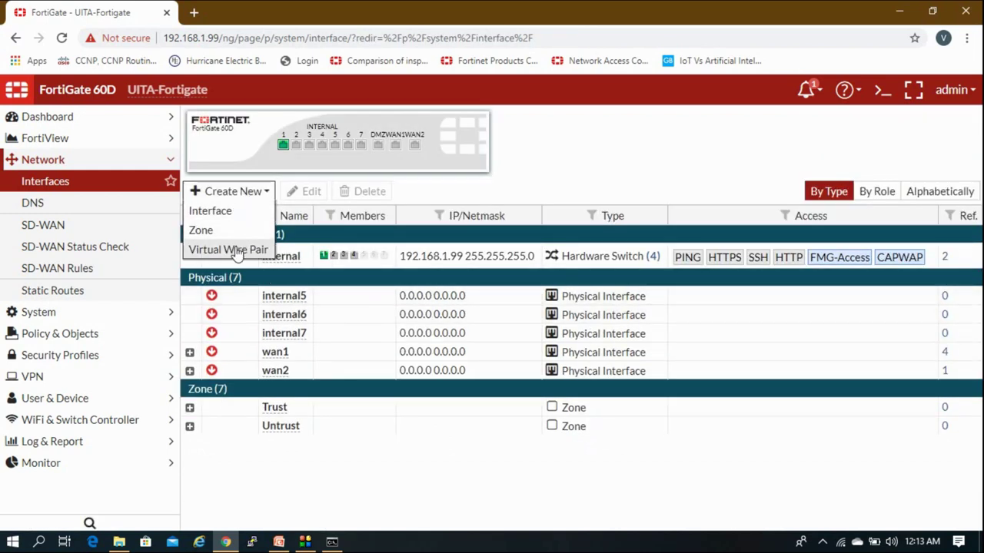
left_click(236, 253)
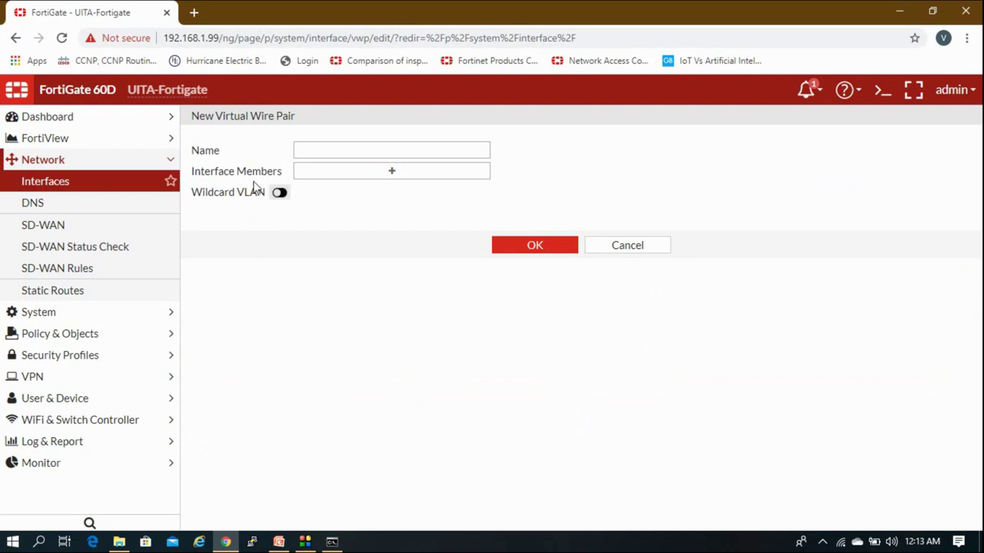
left_click(299, 150)
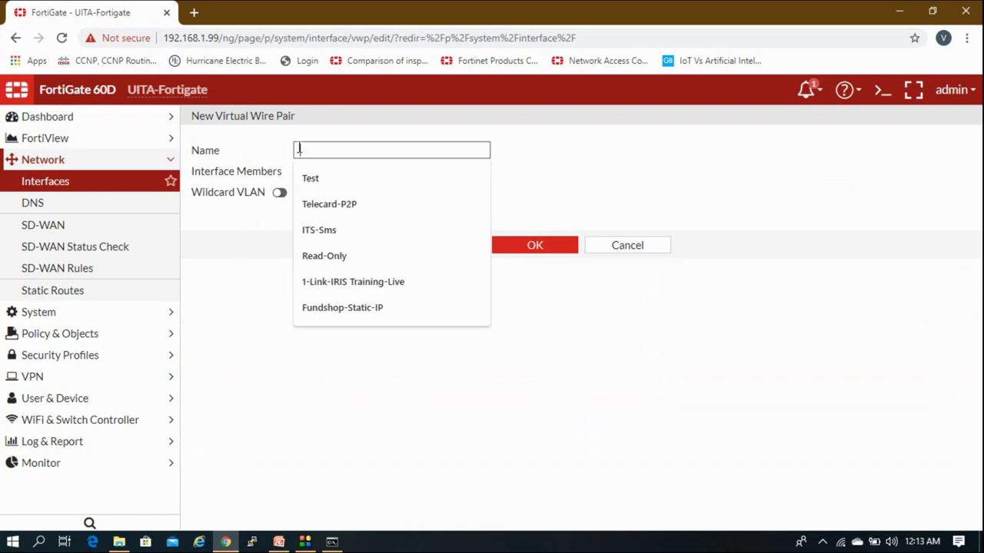
type("Test")
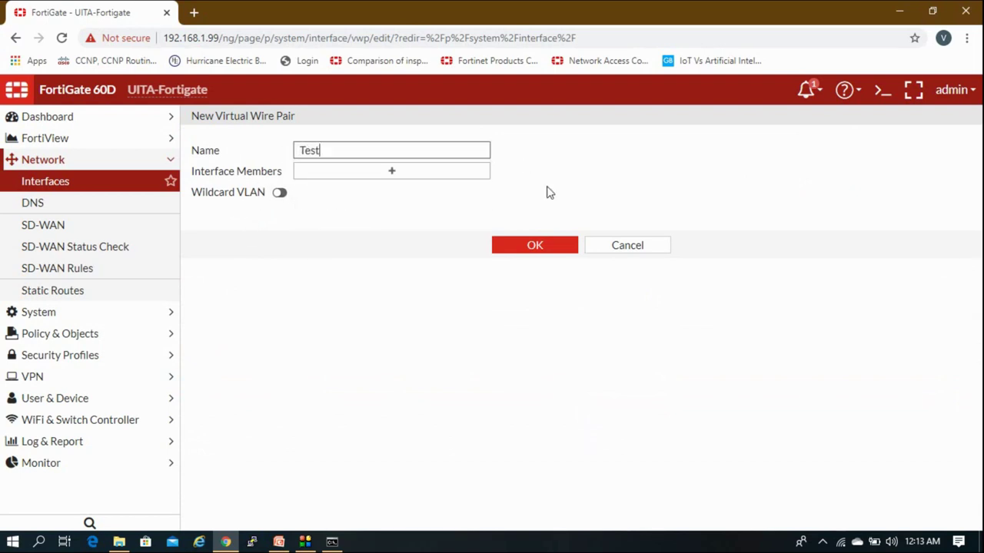
left_click(590, 248)
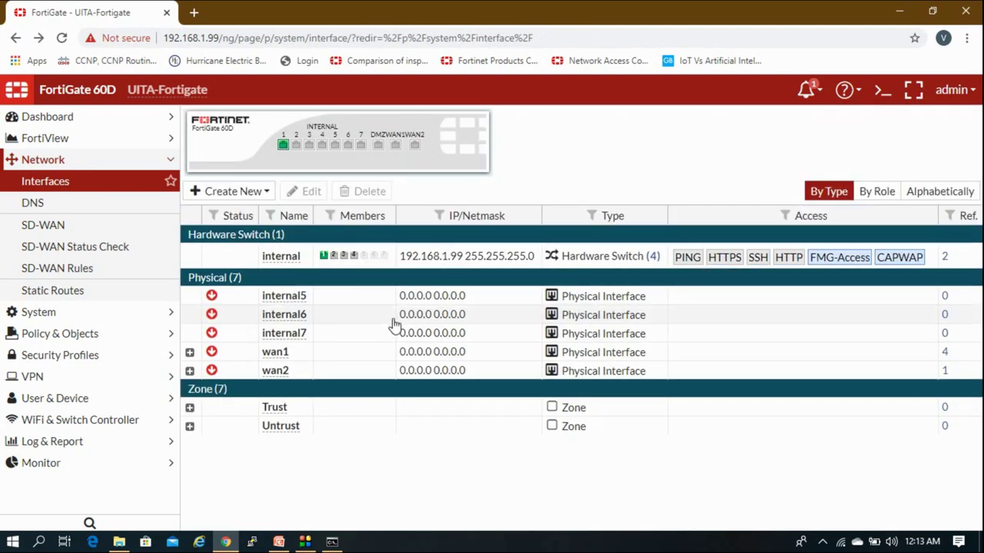
double_click(495, 324)
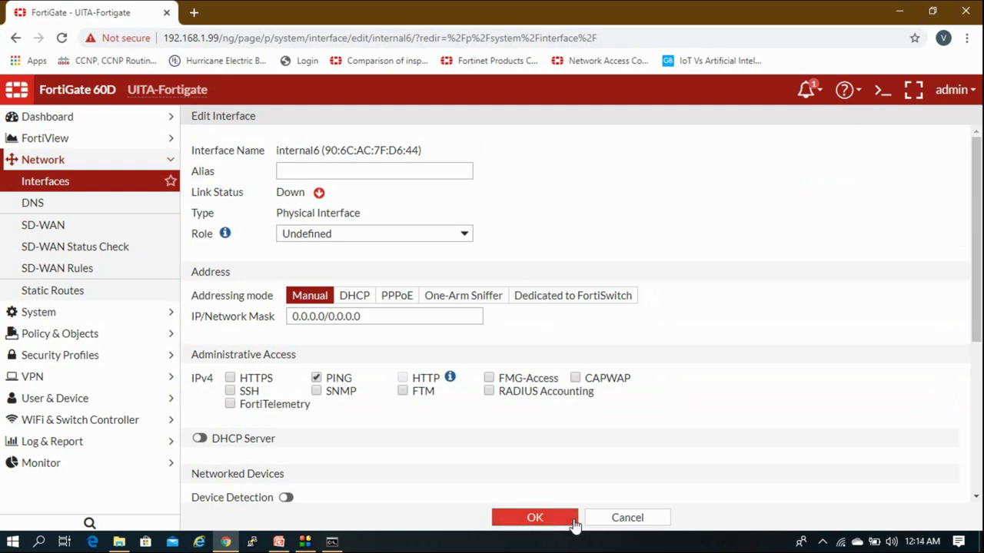
left_click(573, 521)
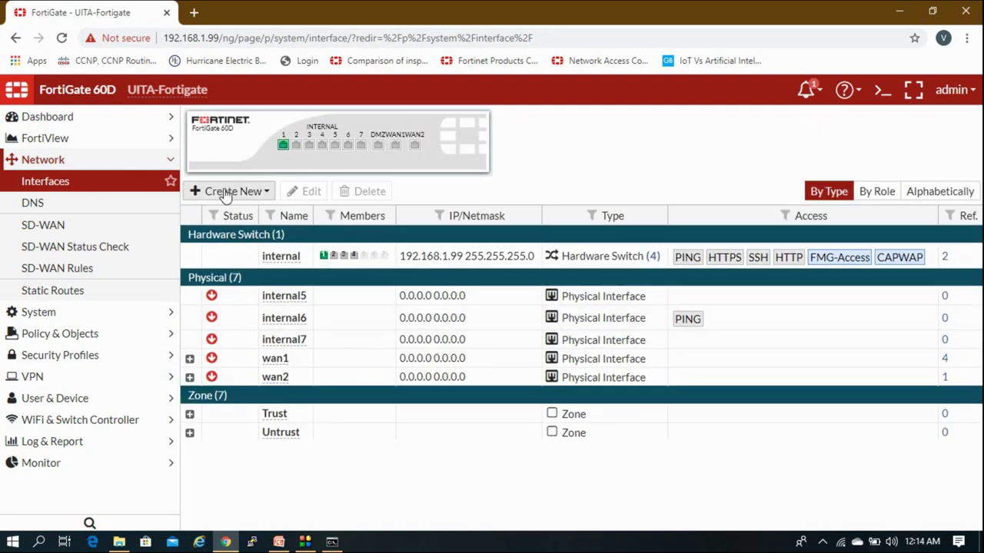
- Create virtual wire pair Test with internal5 and internal6 as its members
left_click(226, 192)
left_click(237, 247)
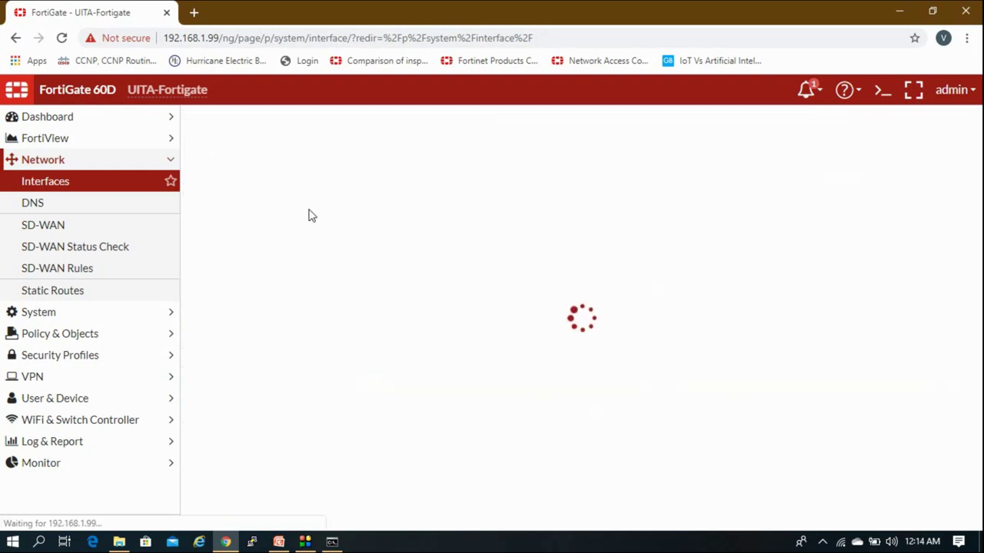
left_click(355, 152)
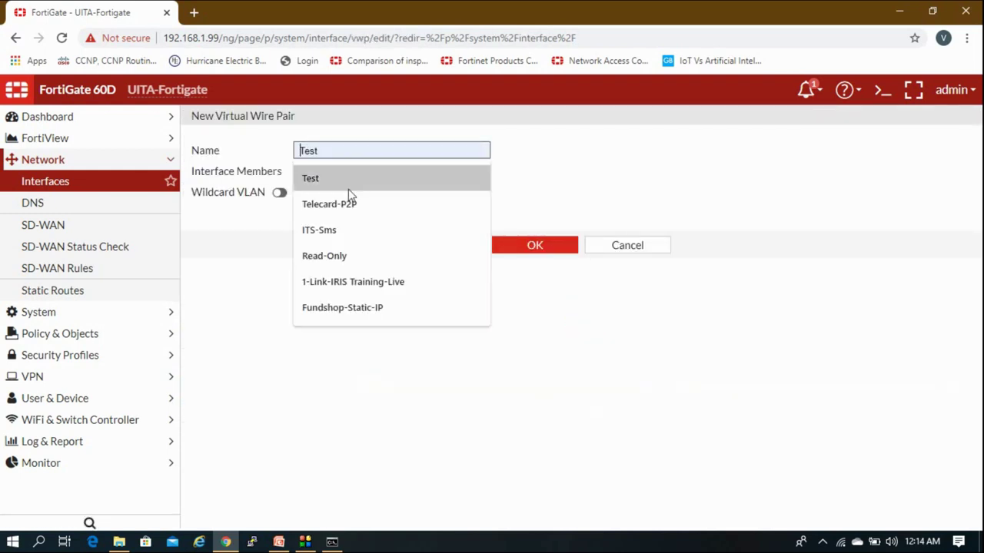
left_click(348, 185)
left_click(360, 172)
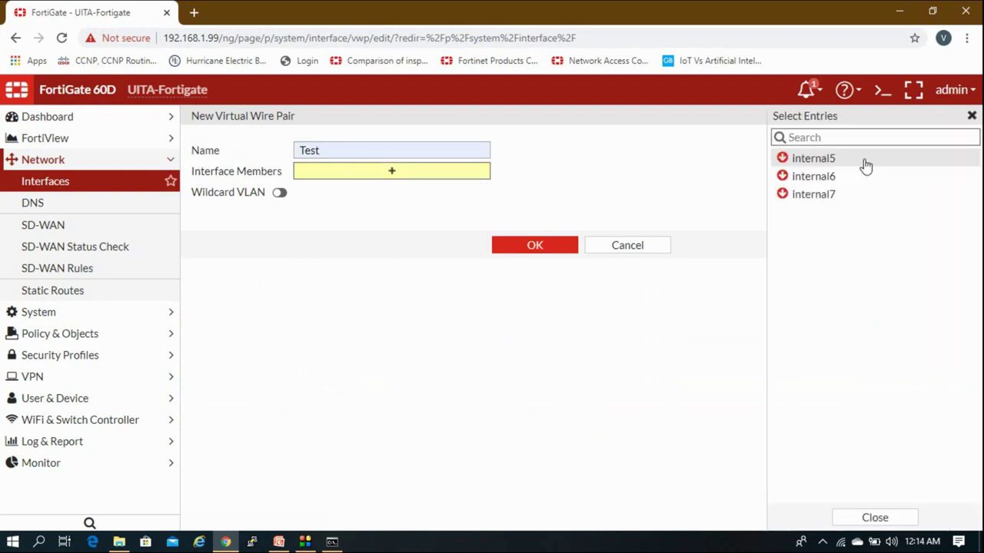
left_click(865, 166)
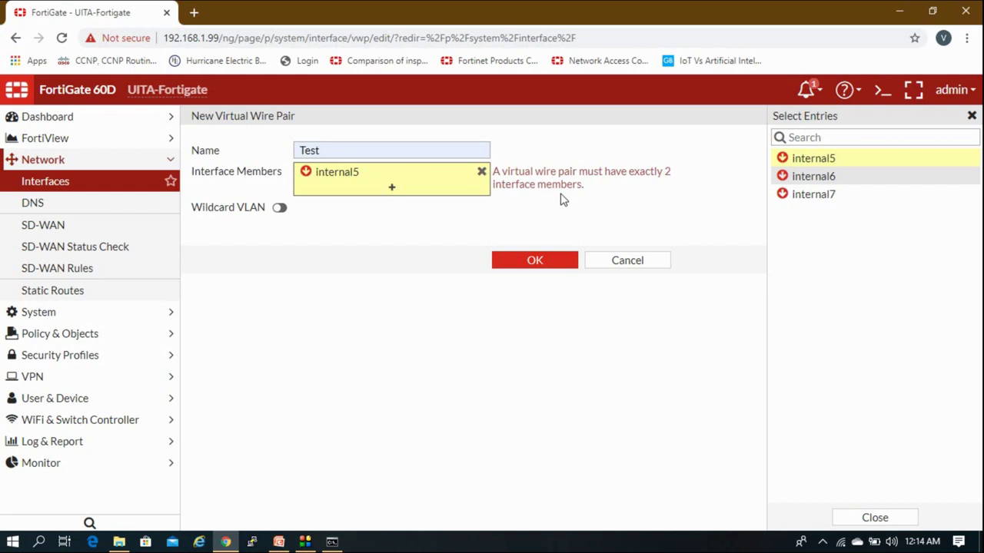
left_click(799, 176)
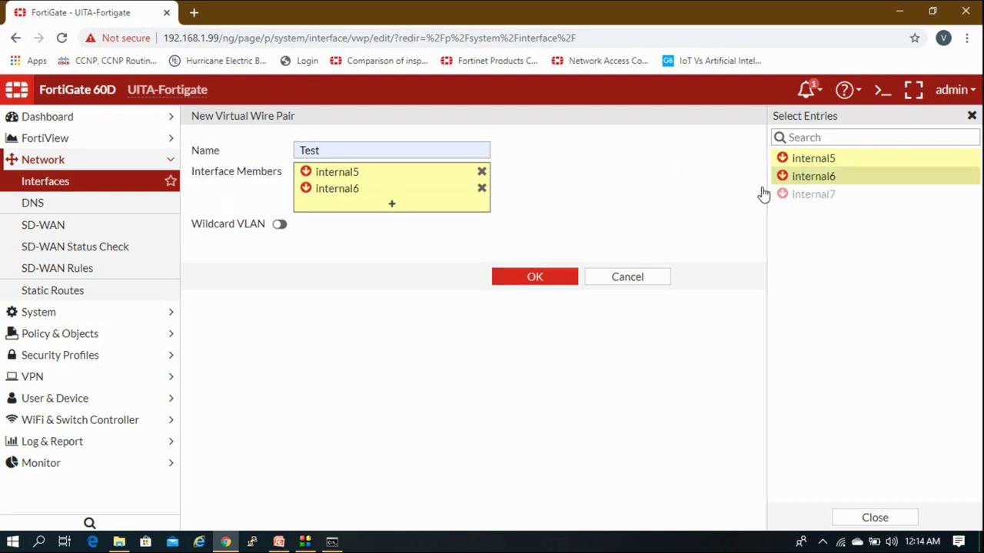
left_click(577, 214)
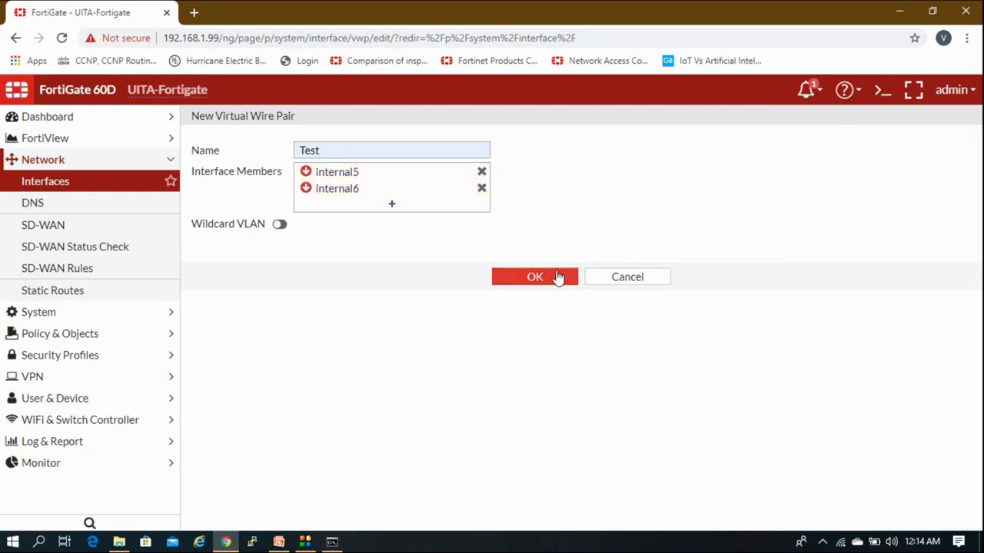
left_click(558, 277)
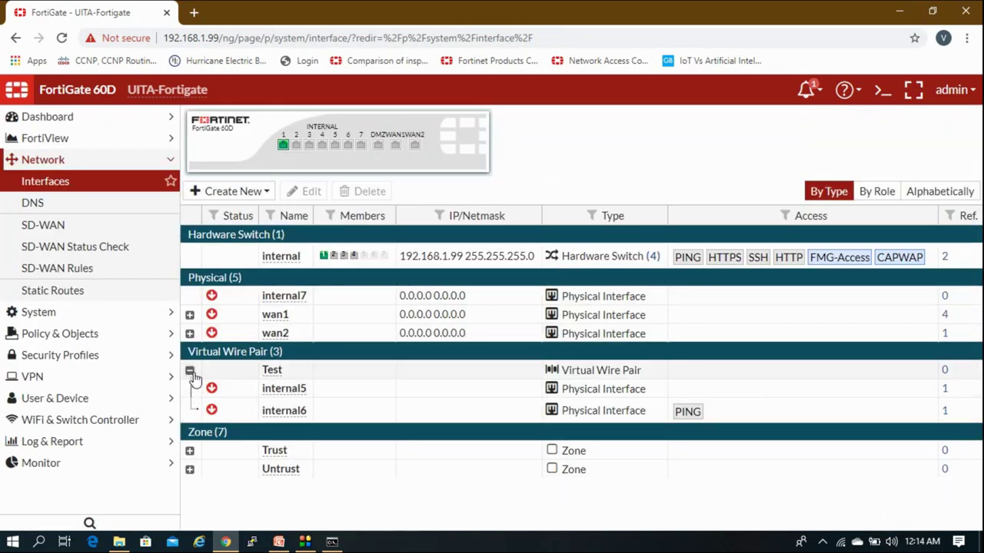
- Open the Test wire pair (internal5, internal6), switch Wildcard VLAN on and save
left_click(456, 395)
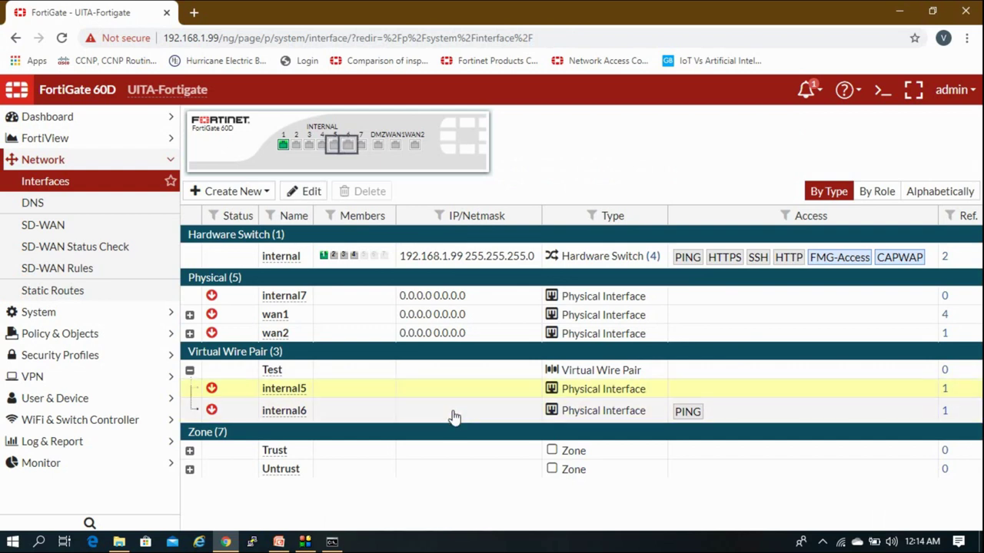
double_click(435, 372)
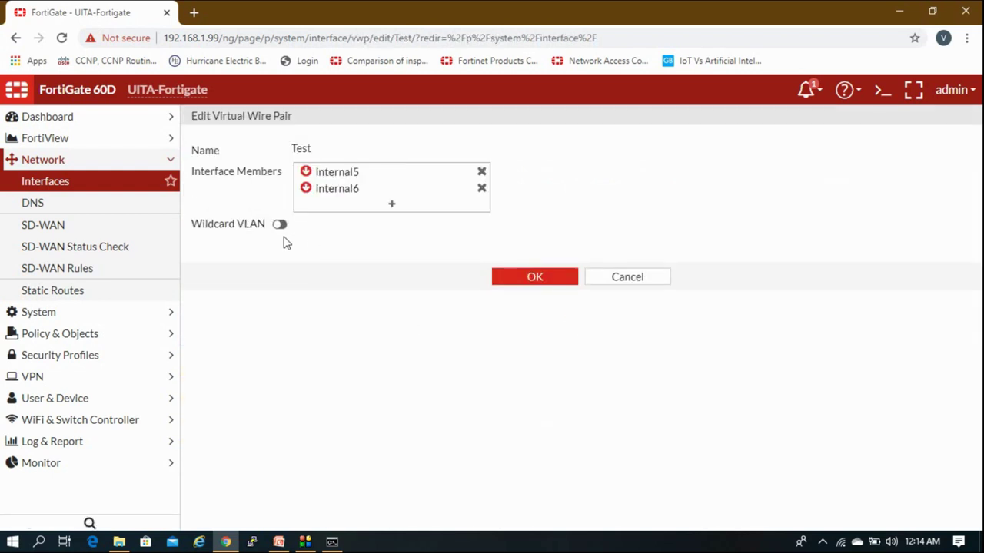
left_click_drag(200, 171, 204, 243)
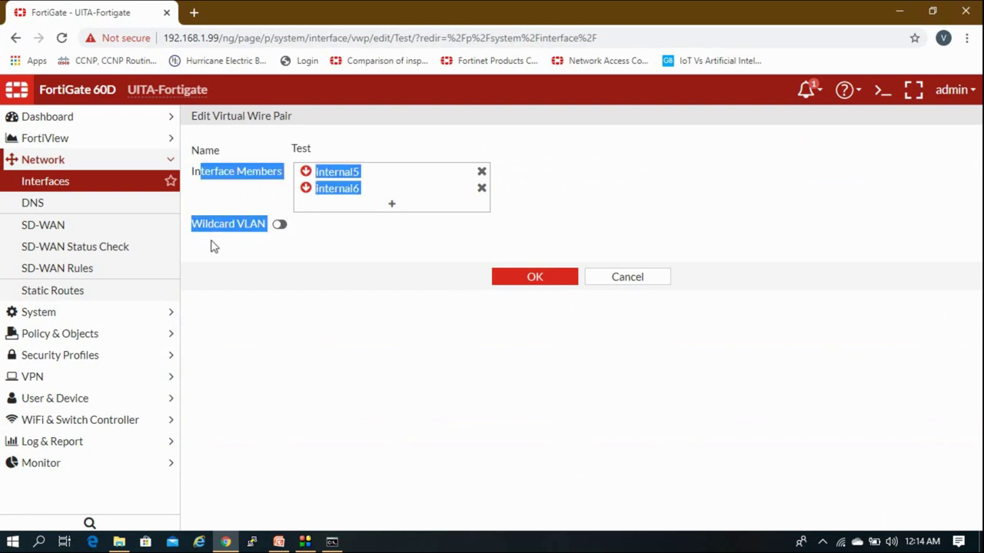
left_click(271, 270)
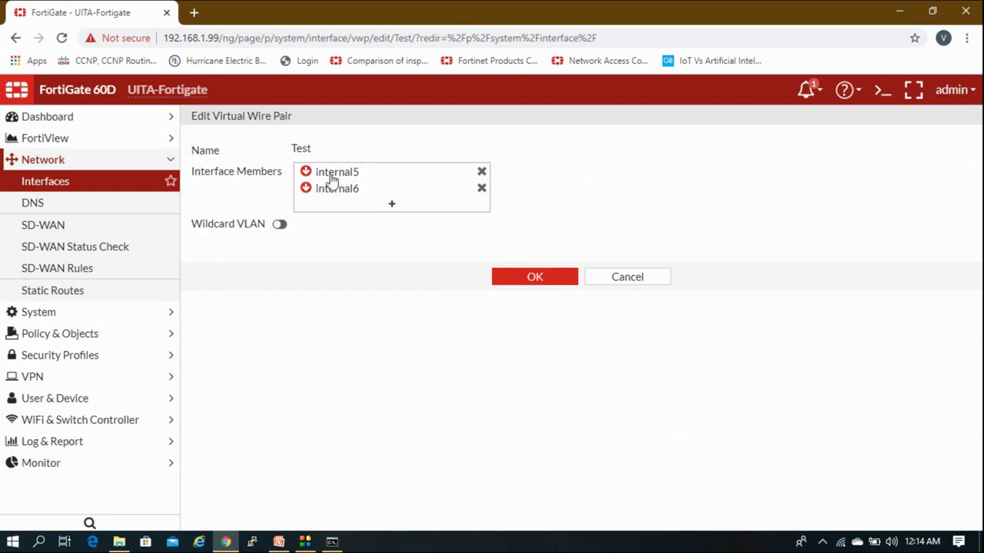
mouse_move(362, 201)
left_click(305, 542)
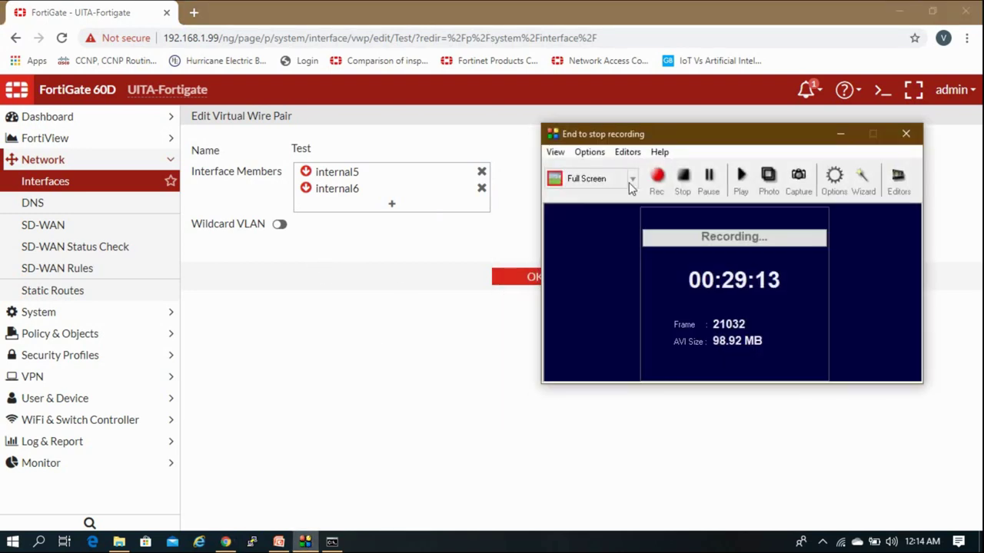
left_click(840, 134)
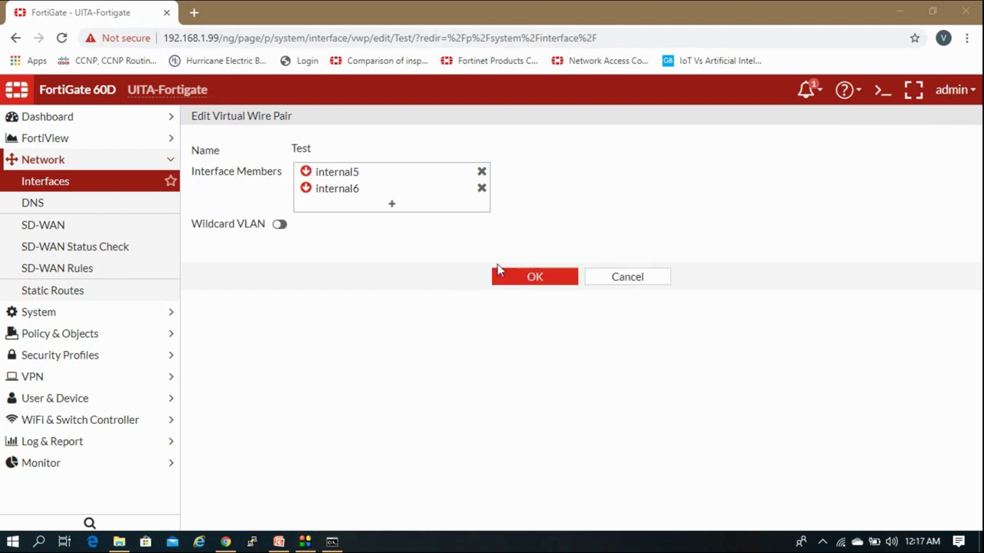
left_click(280, 235)
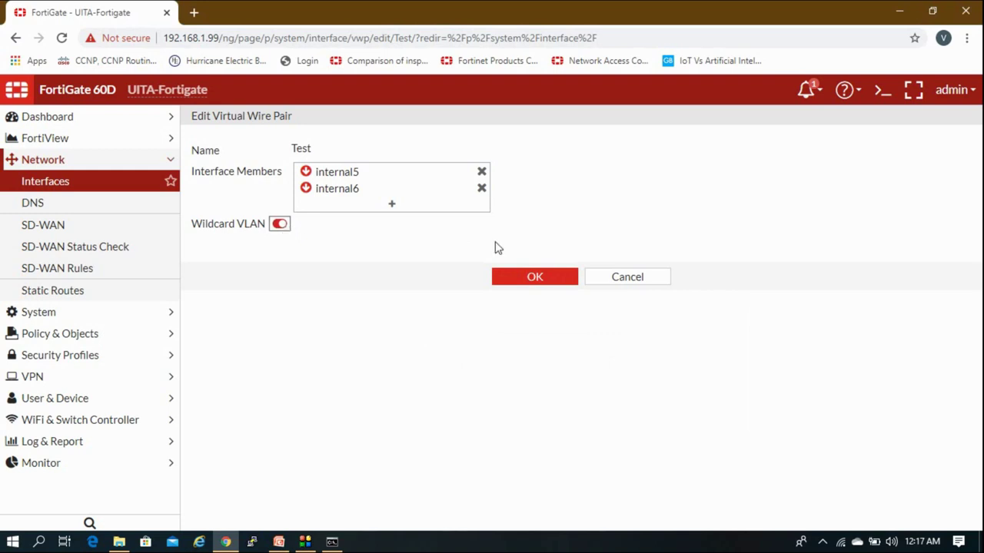
left_click(569, 287)
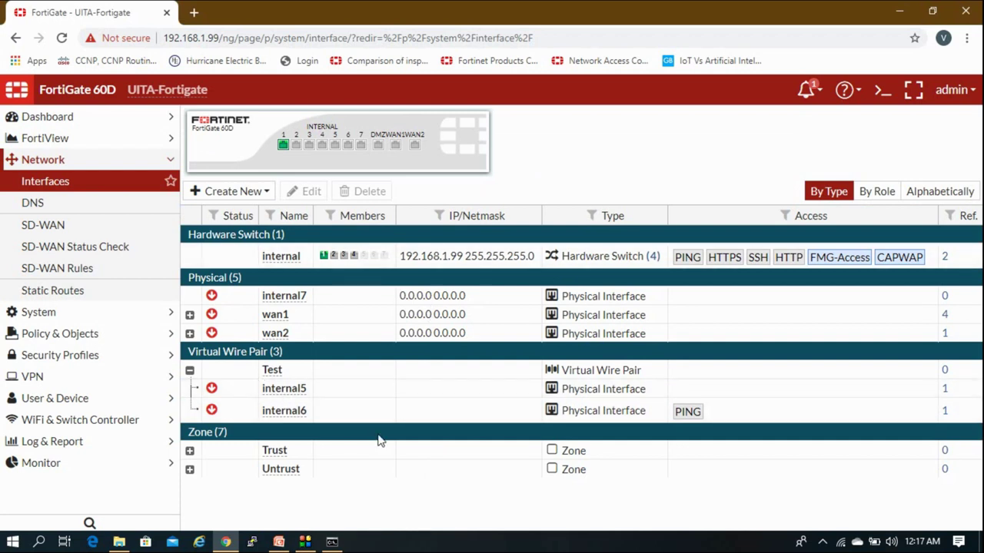
- Collapse the Test pair and Network menu, then scroll through the Main dashboard's system information
left_click(189, 371)
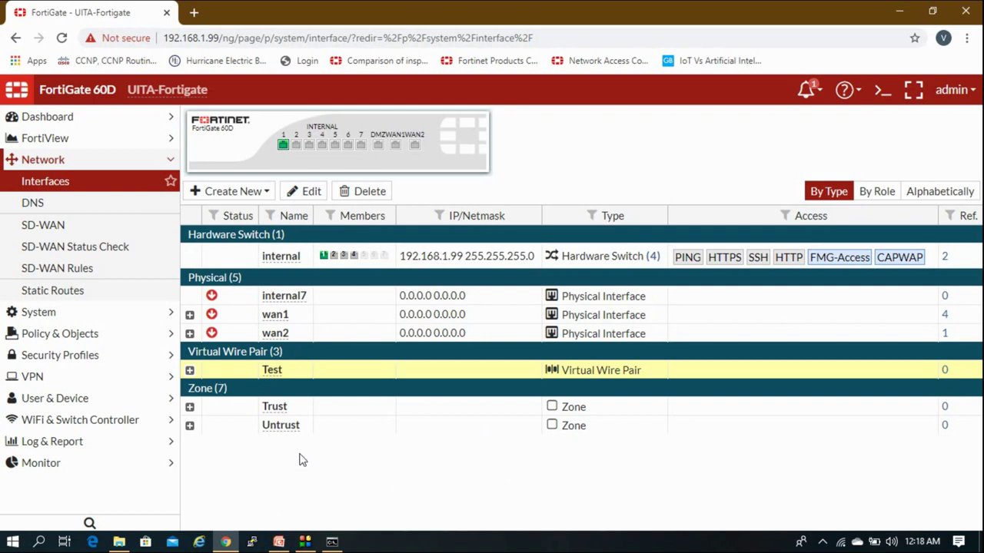
left_click(131, 164)
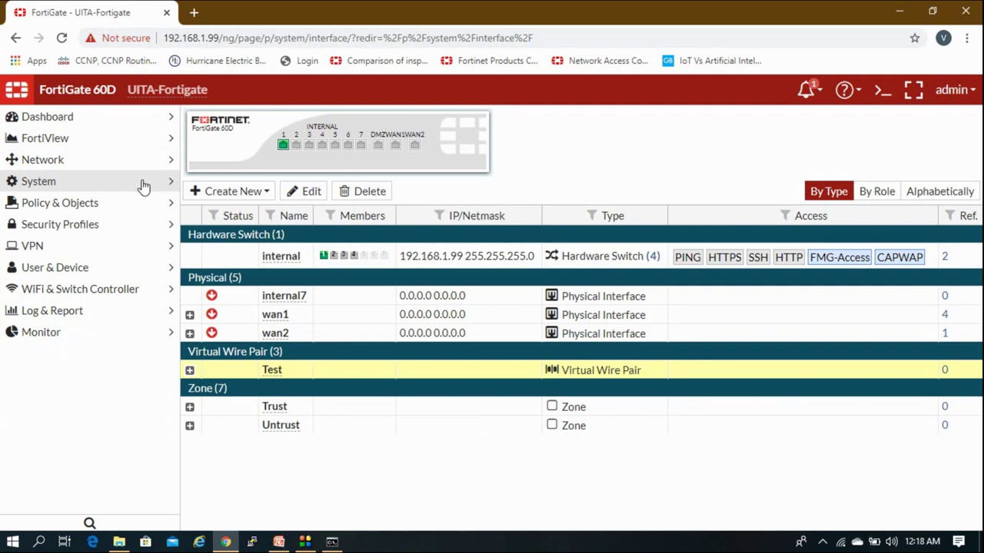
left_click(133, 127)
left_click(120, 144)
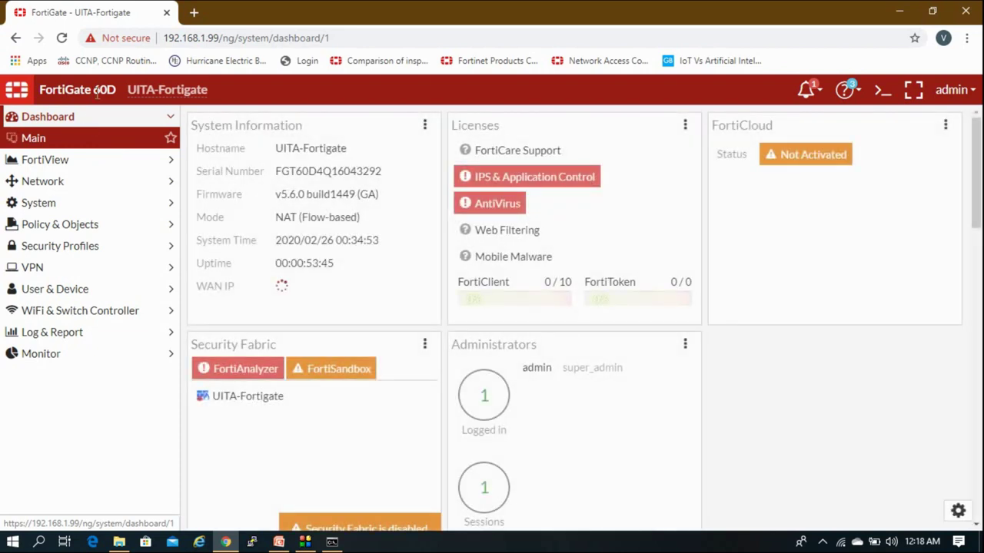
scroll(567, 341, "down", 5)
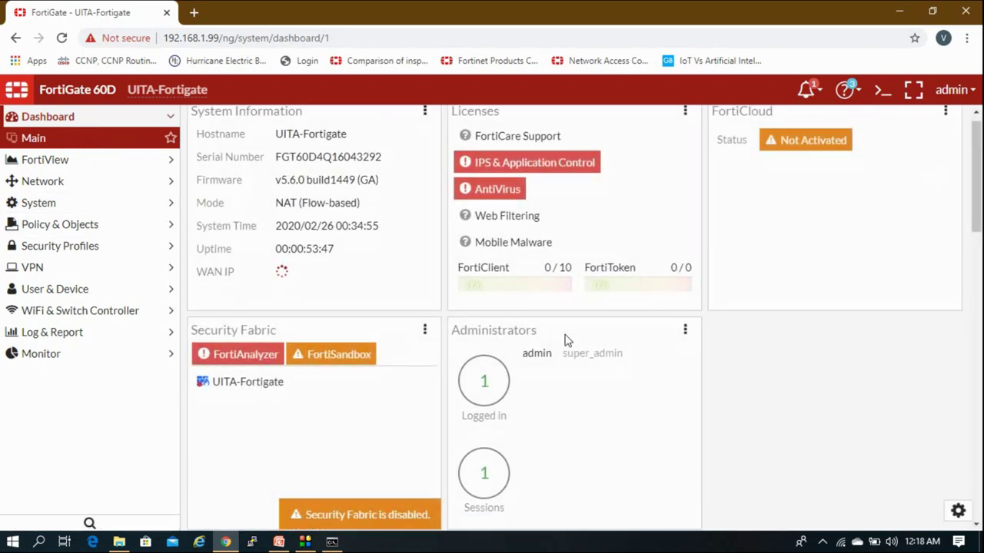
scroll(567, 340, "down", 5)
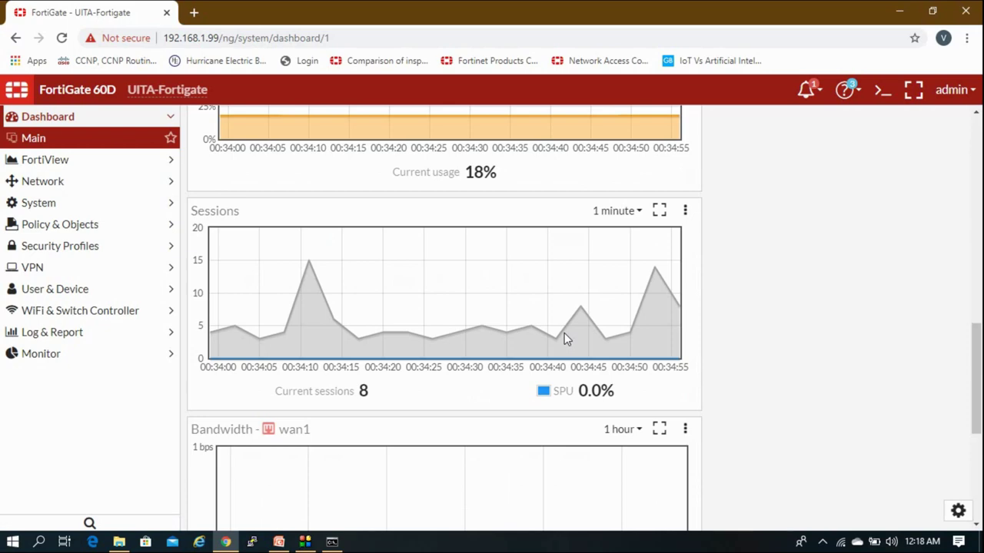
scroll(564, 336, "down", 4)
scroll(564, 337, "up", 2)
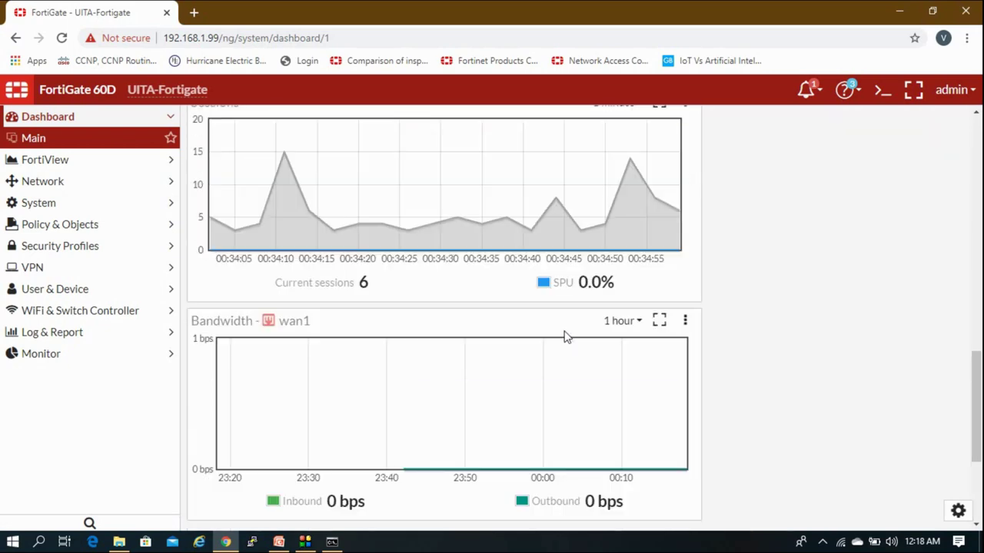
scroll(564, 337, "up", 10)
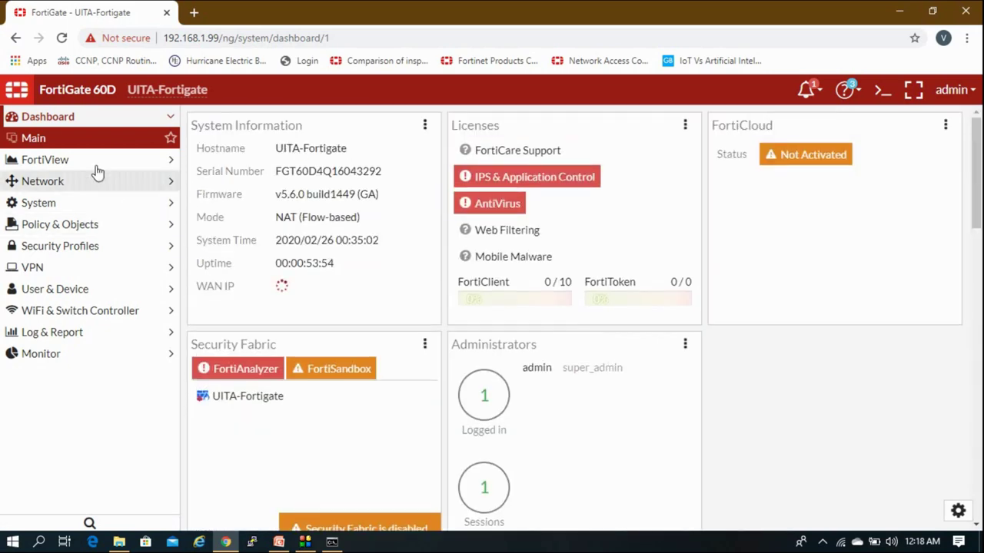
left_click(31, 116)
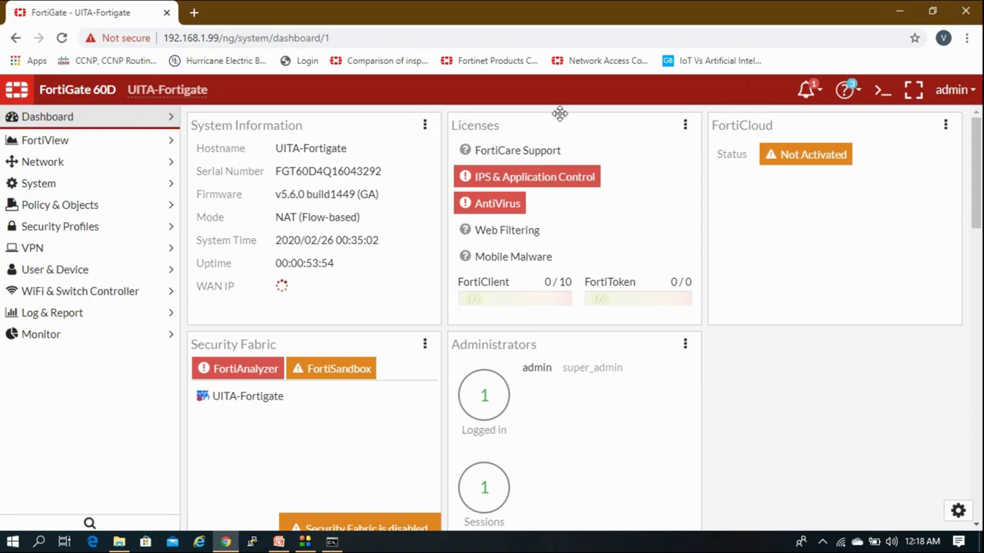
- In the CLI console run config system global, set vdom-admin enable, end, and confirm y
left_click(884, 90)
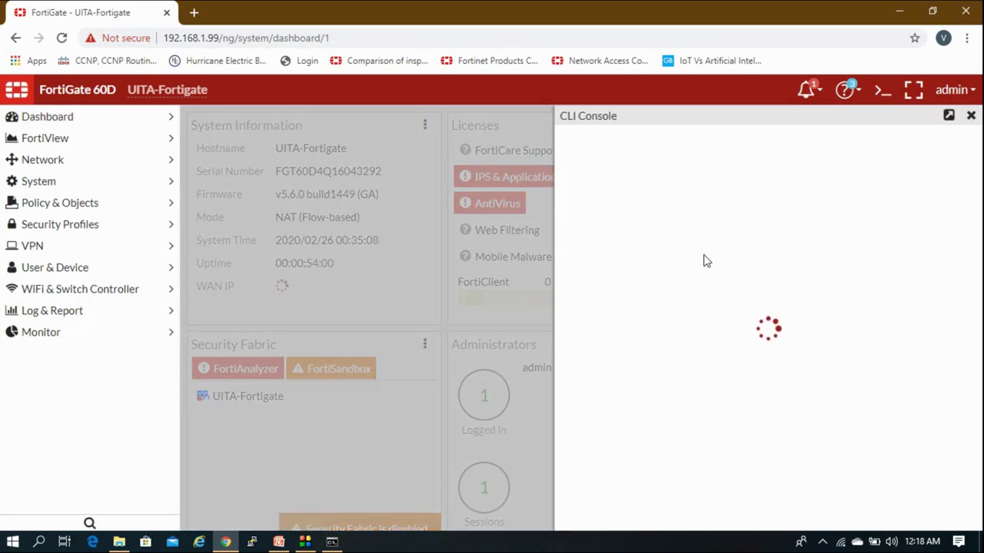
type("config")
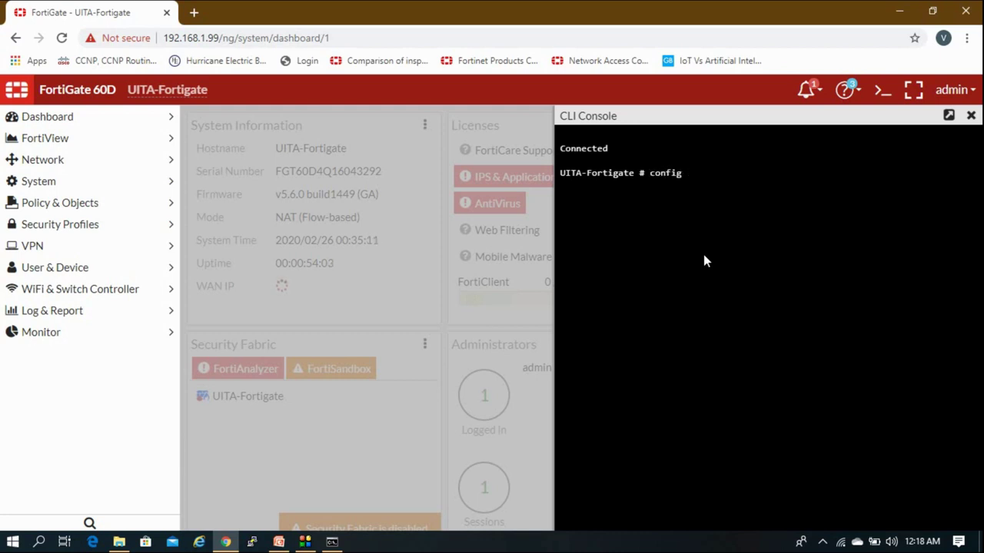
type(" system global")
key("Return")
key("Return")
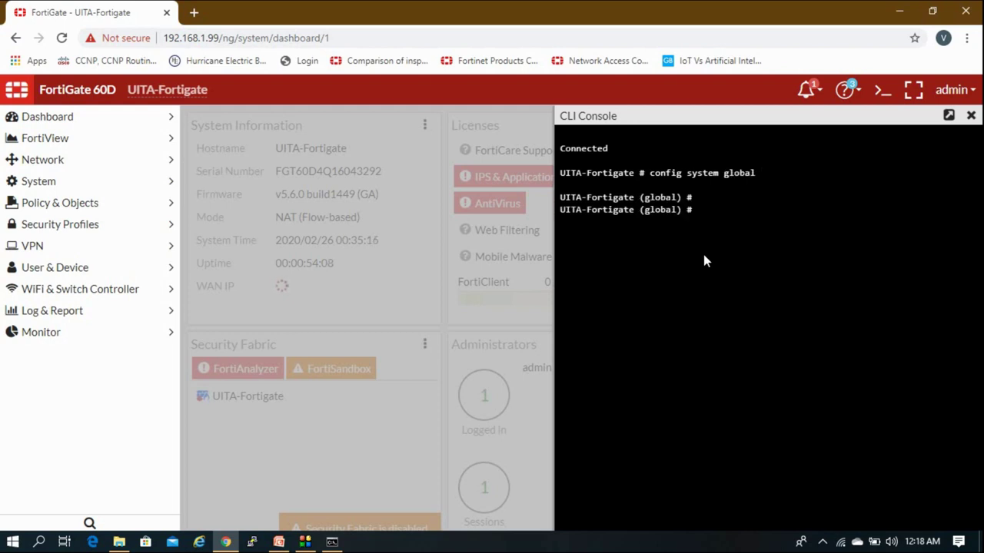
type("set vdom-admin")
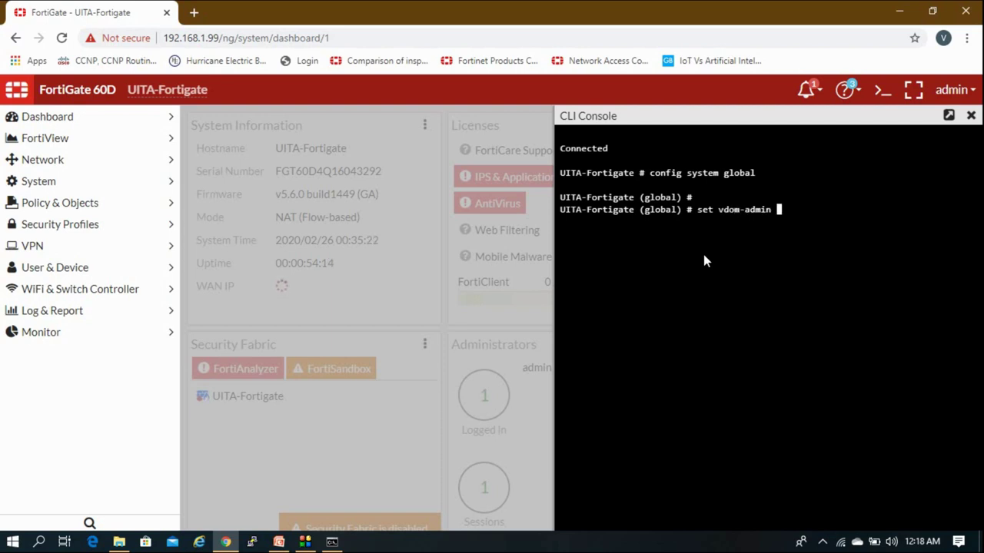
type(" ?")
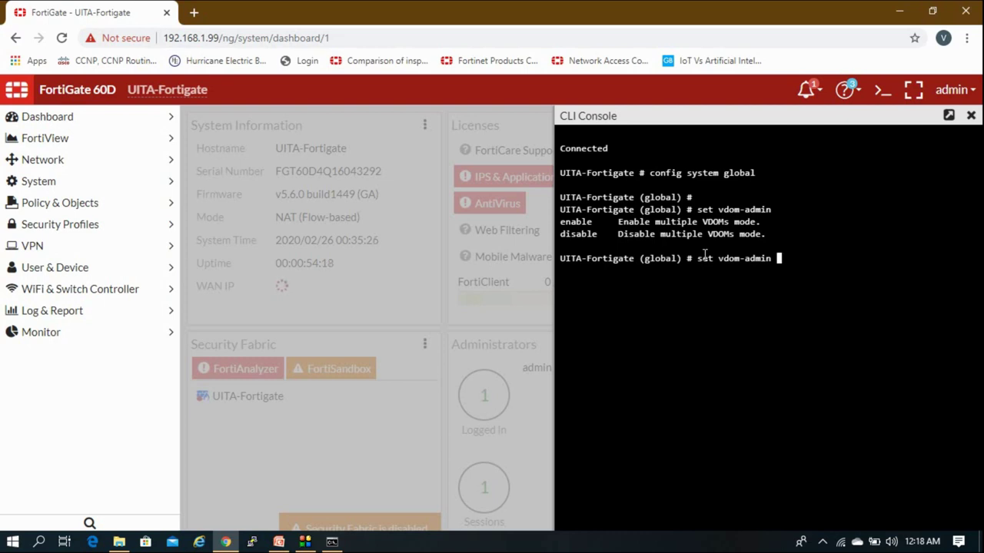
type("enable")
key("Return")
type("end")
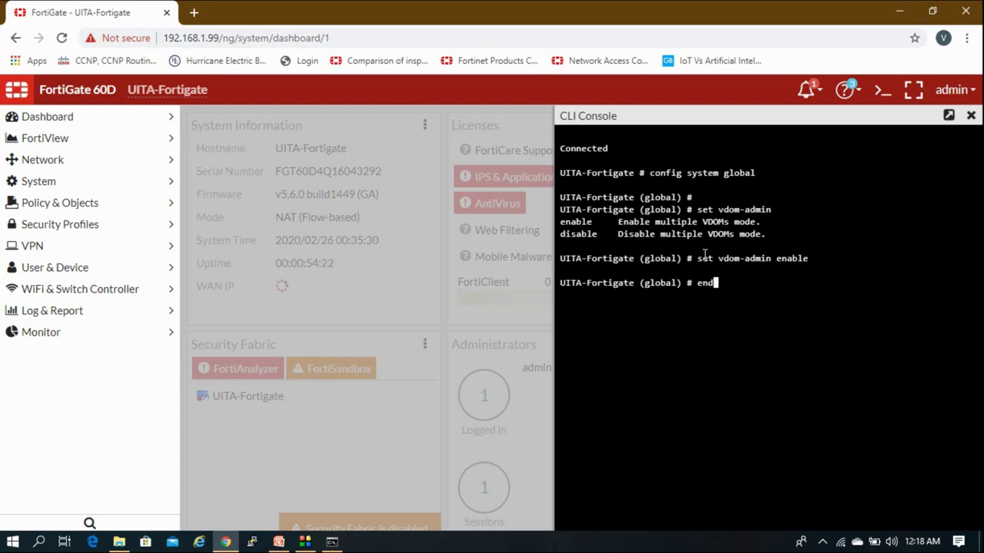
key("Return")
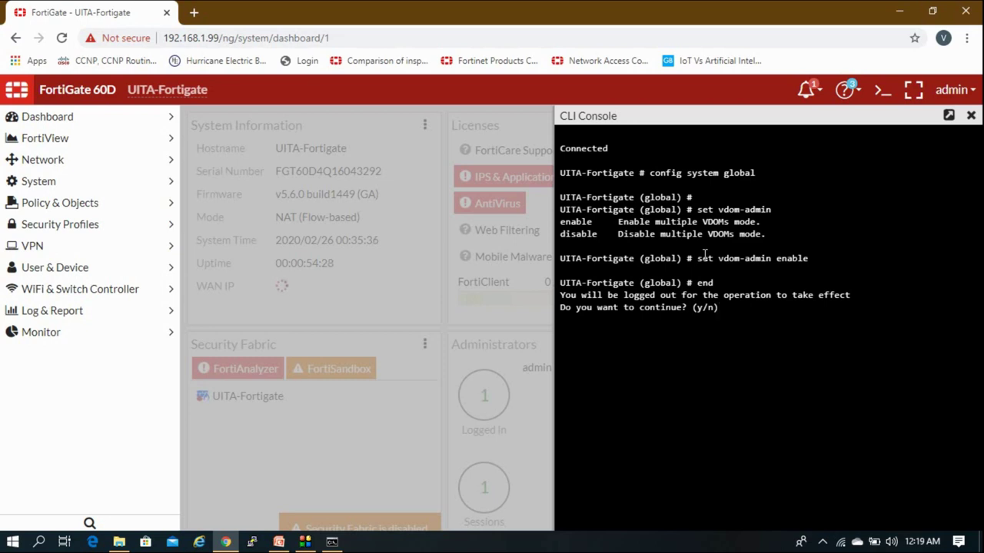
type("y")
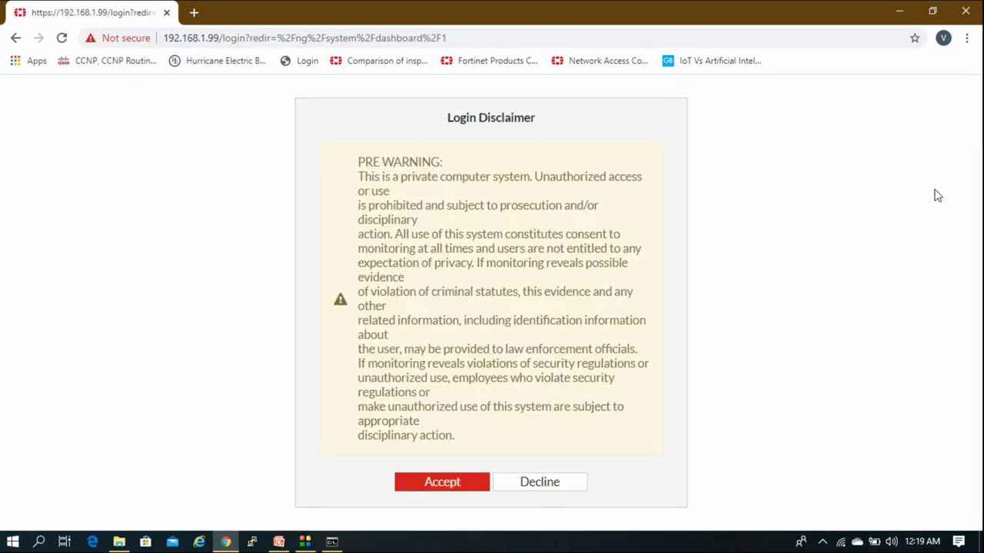
- Accept both disclaimers and log back in as the administrator with the account password
left_click(465, 482)
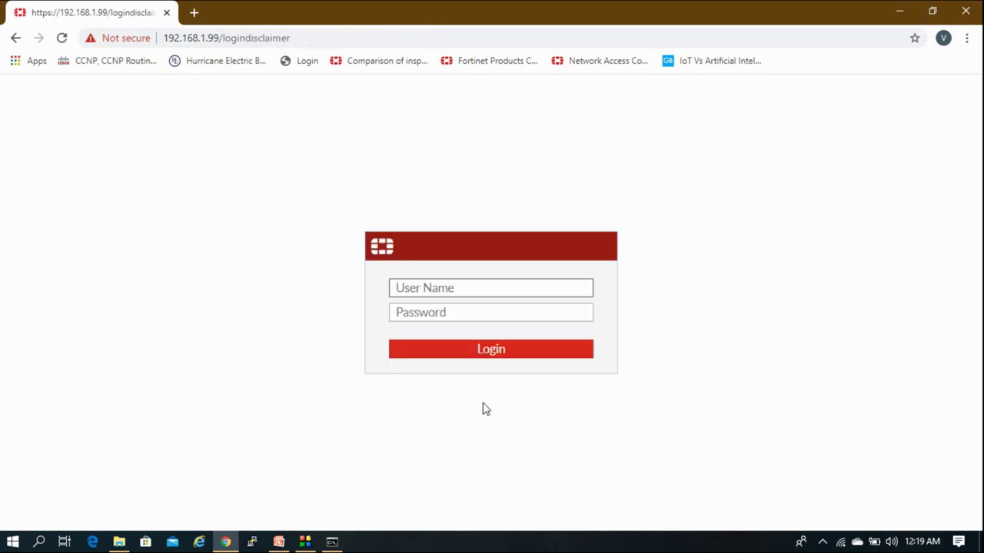
type("admin")
key("Tab")
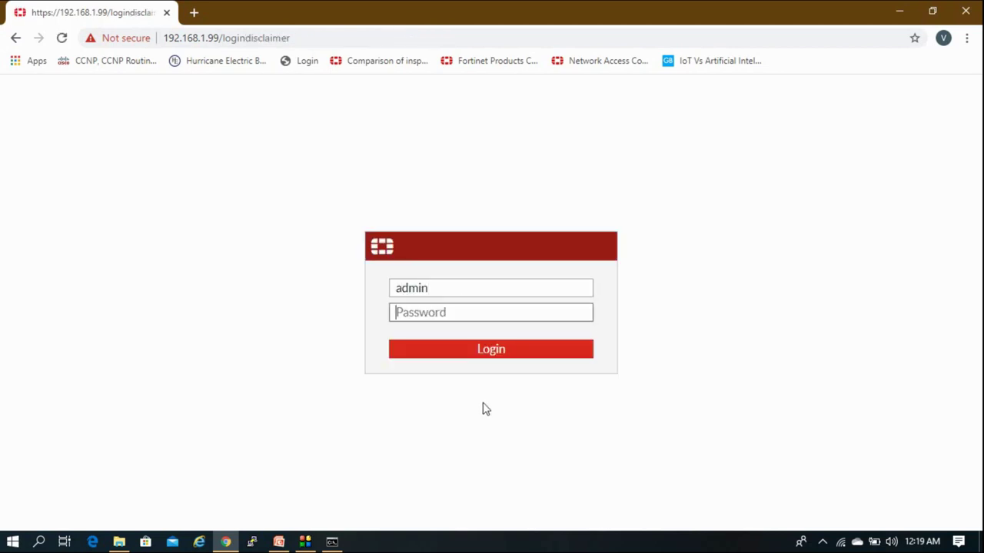
type("•••••••••")
key("Return")
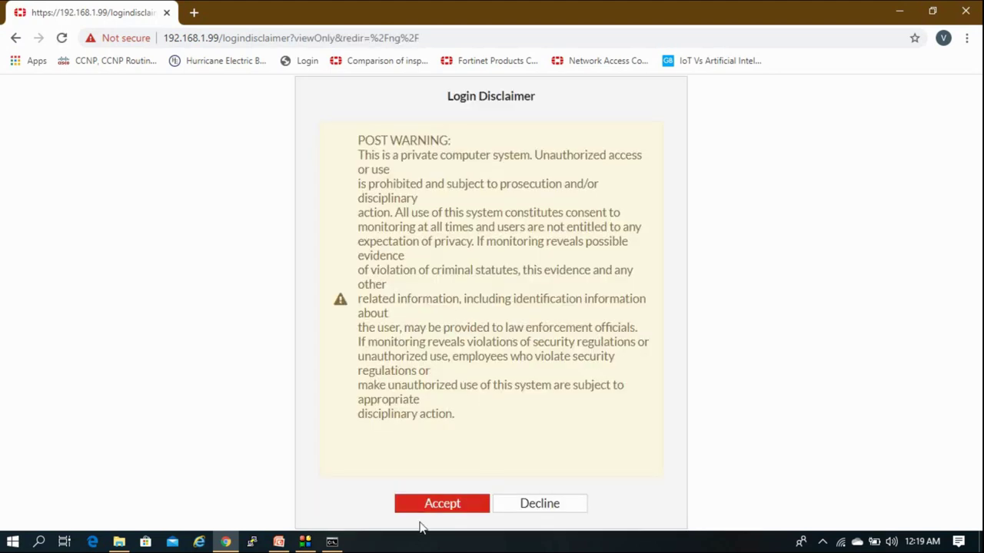
left_click(431, 507)
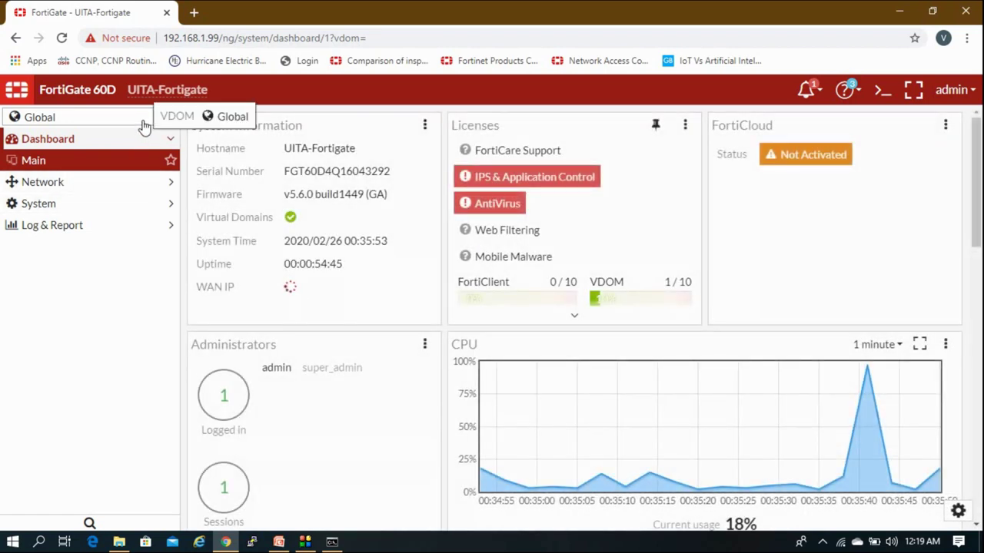
- Check the VDOM list showing Global and root, then switch to the PowerPoint slides
left_click(64, 123)
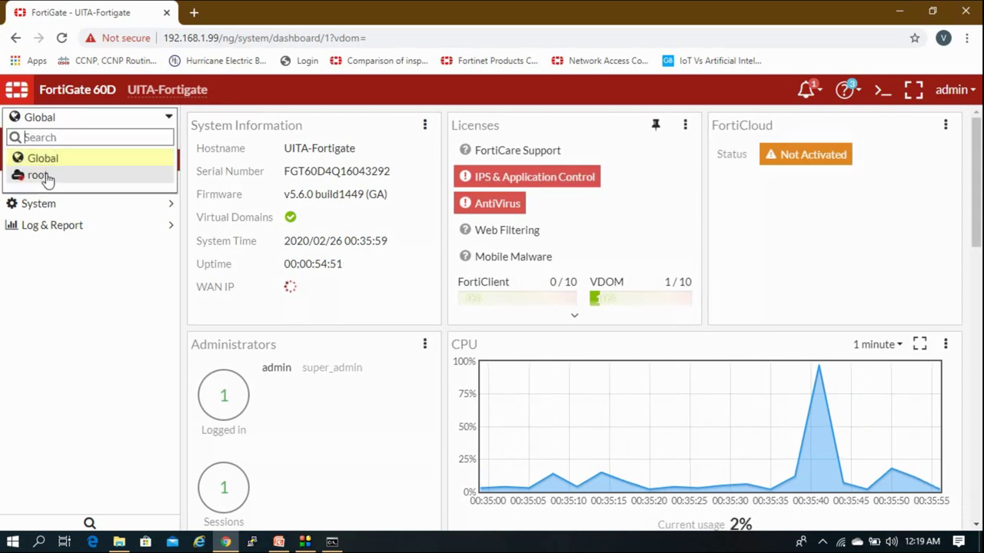
mouse_move(46, 176)
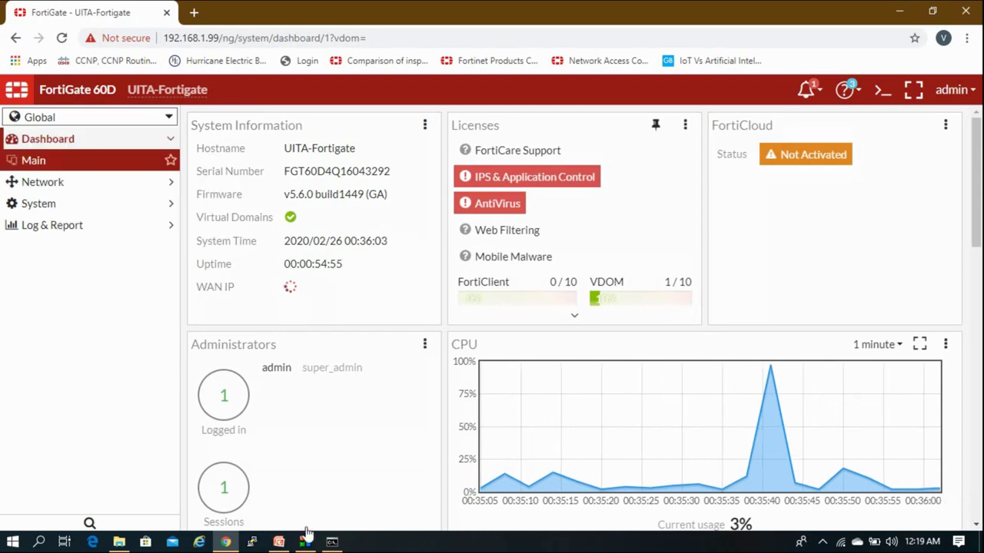
left_click(279, 542)
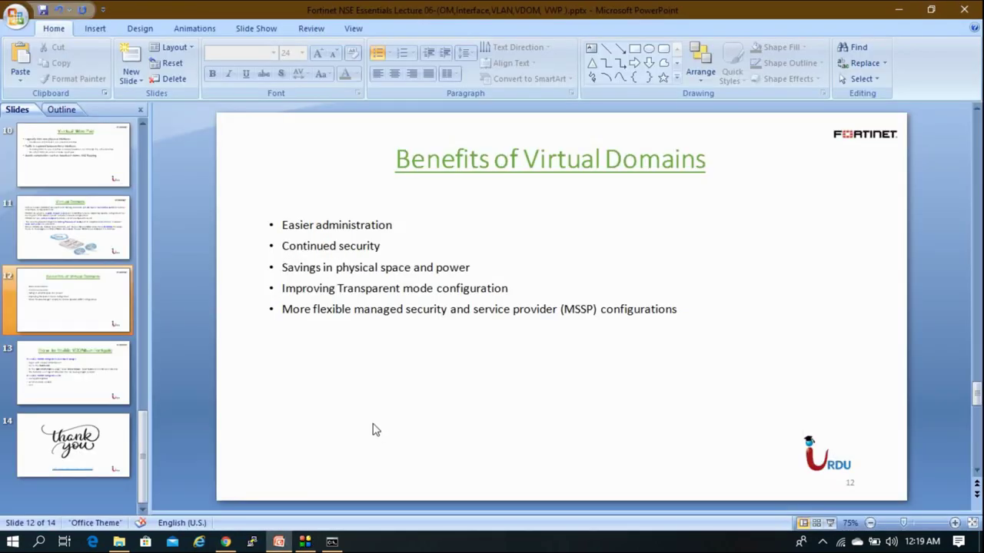
- Revisit PowerPoint slide 11 on Virtual Domains, then return to the FortiGate Global dashboard
scroll(375, 429, "up", 1)
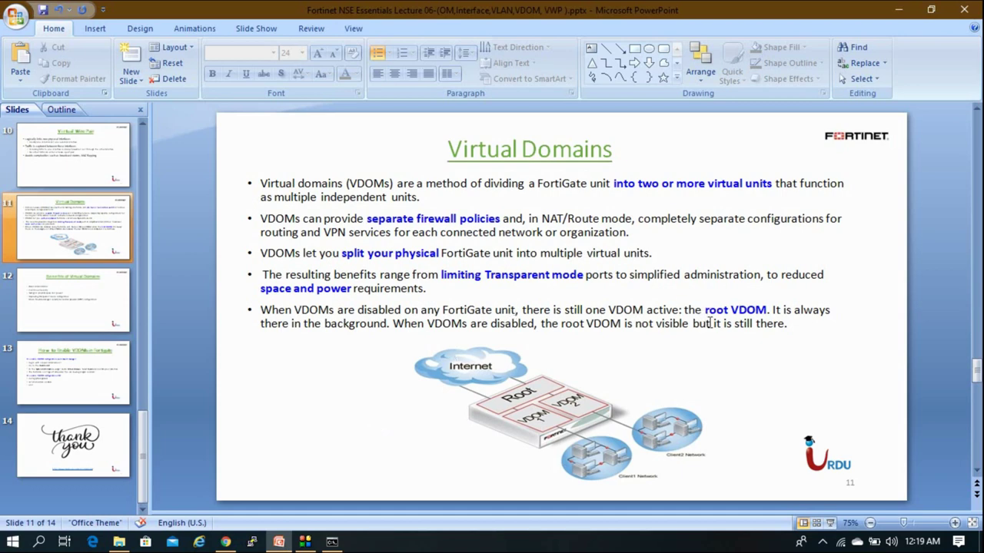
left_click(225, 542)
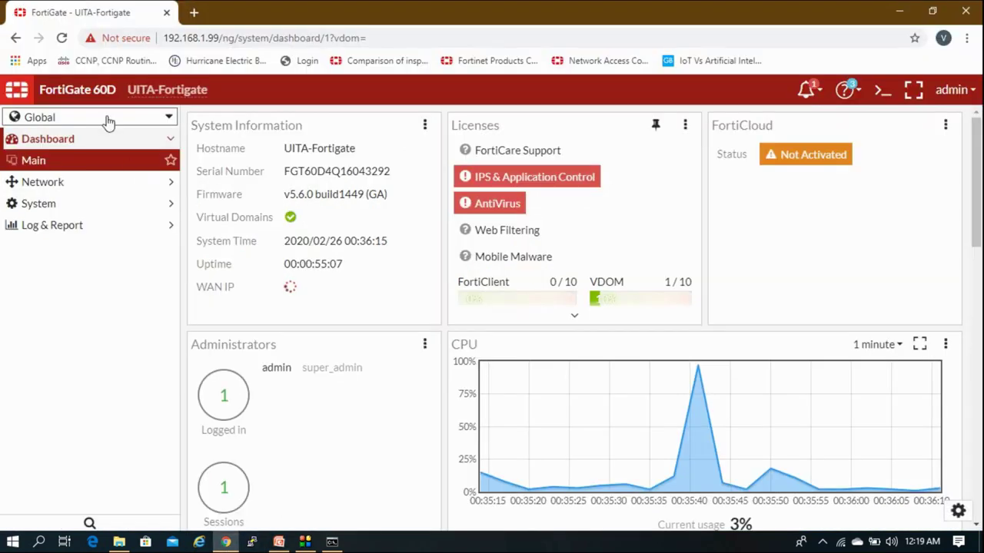
left_click(105, 117)
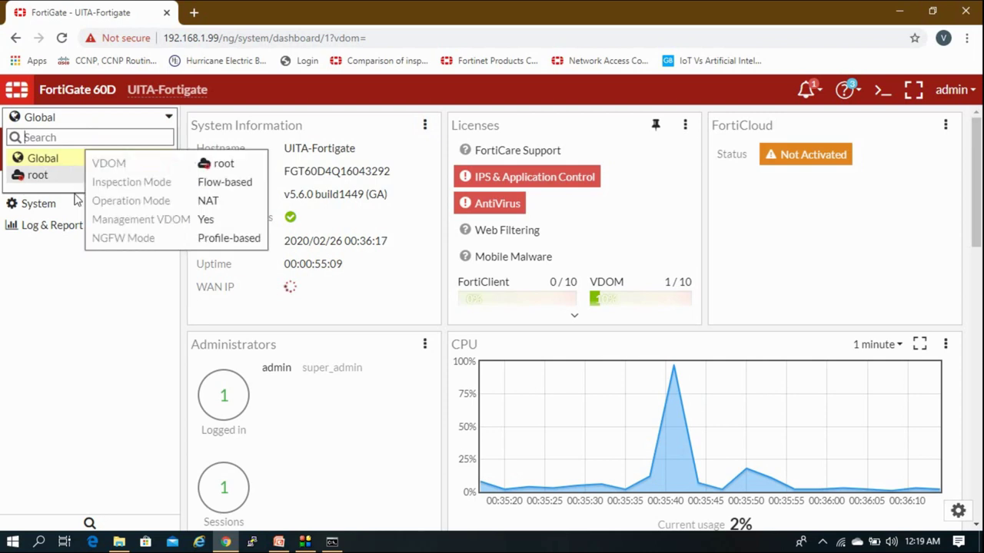
left_click(75, 266)
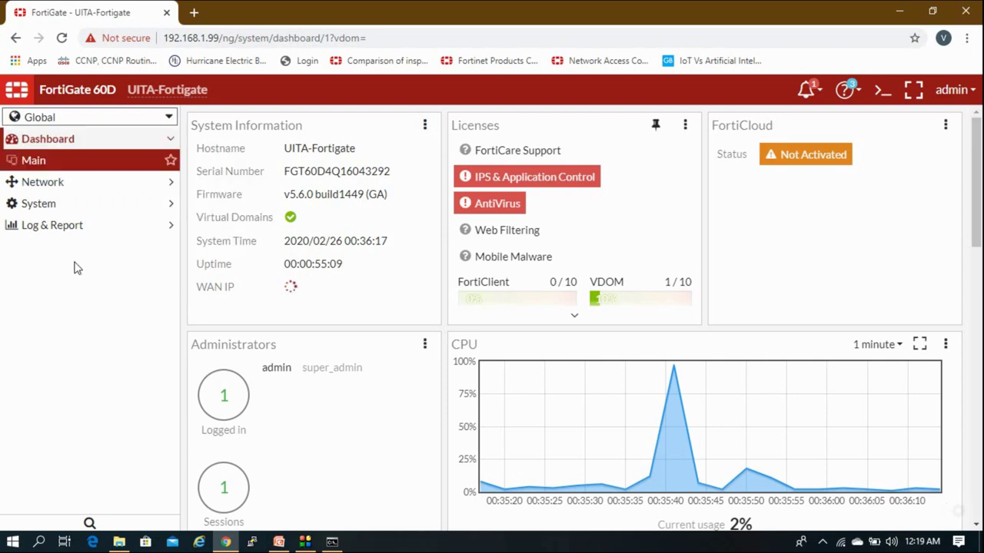
left_click(88, 143)
left_click(96, 120)
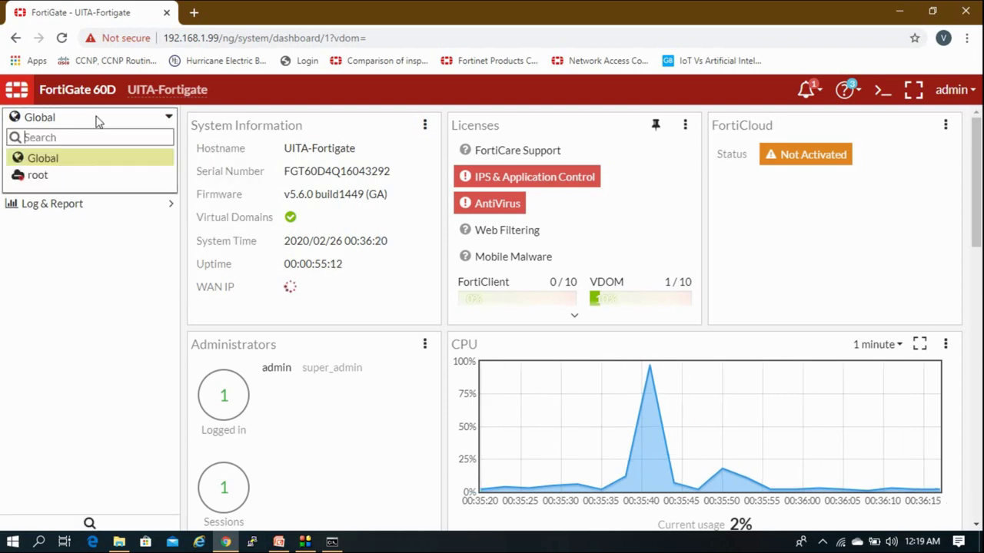
left_click(80, 266)
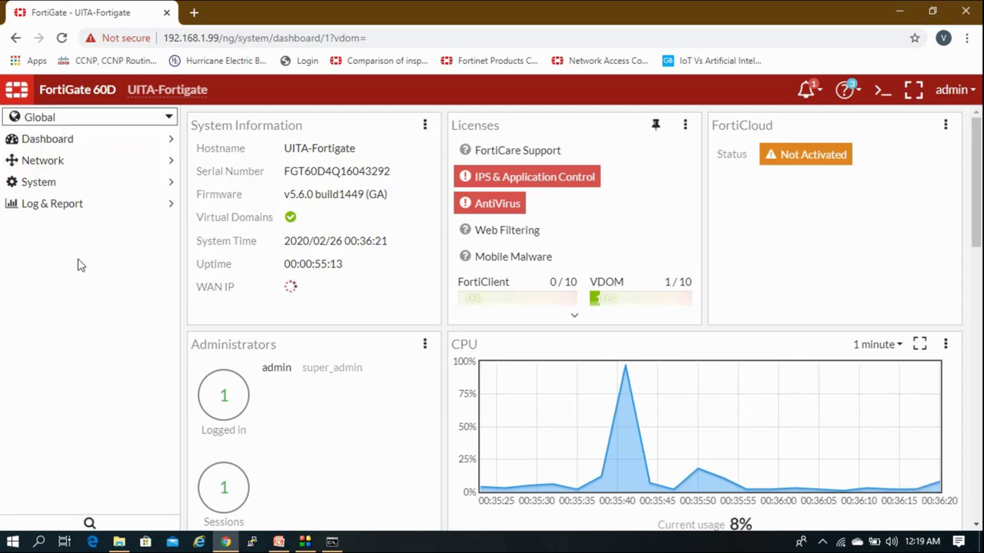
left_click(100, 123)
left_click(100, 124)
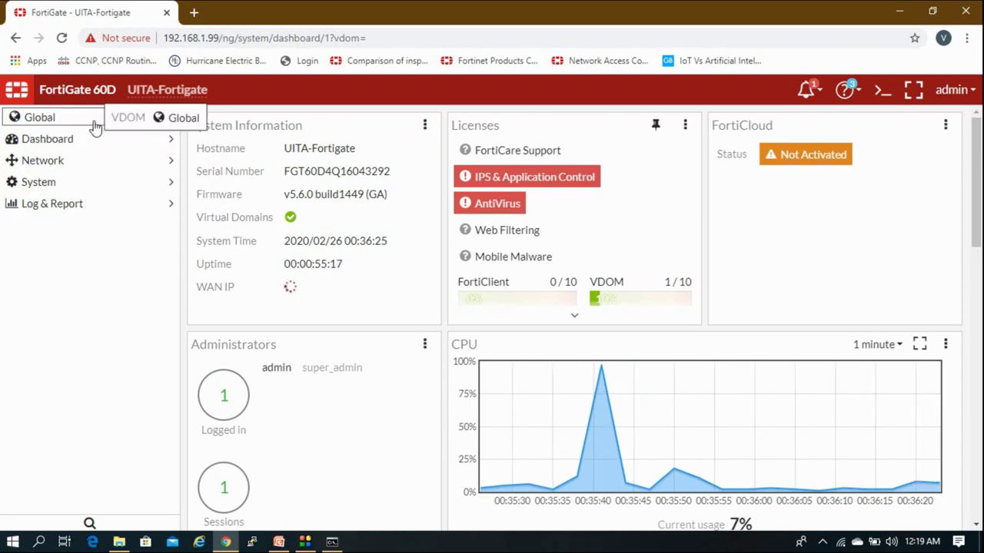
left_click(95, 125)
left_click(38, 175)
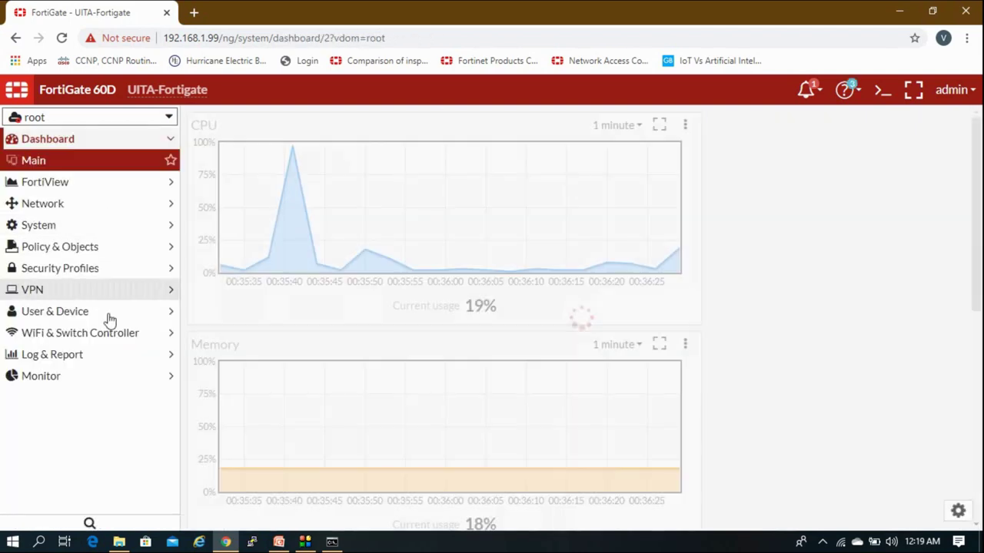
left_click(113, 127)
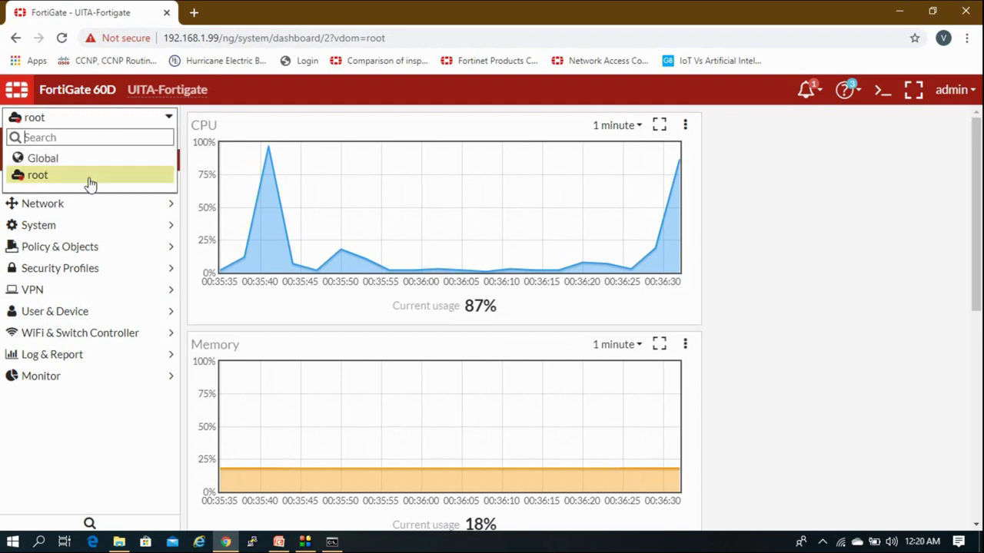
mouse_move(90, 182)
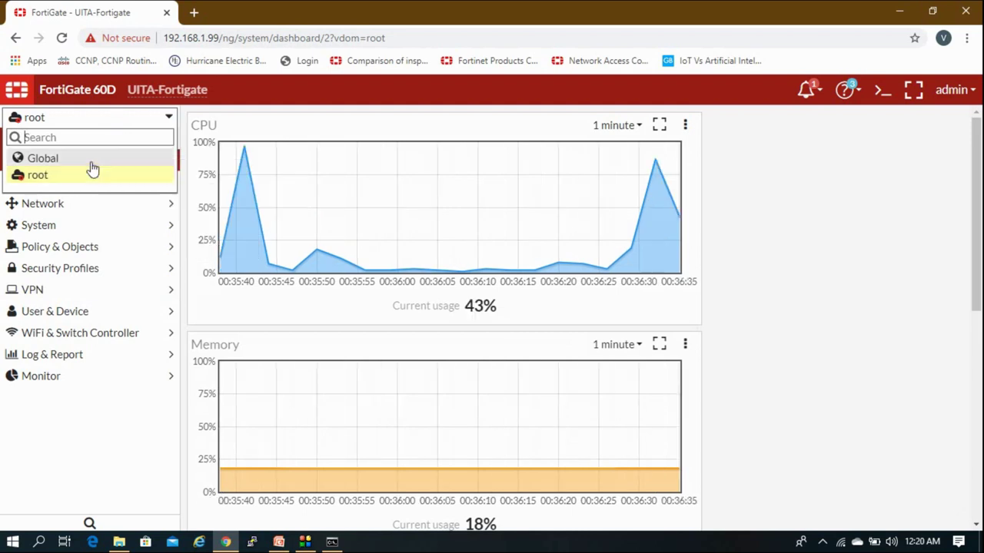
left_click(91, 164)
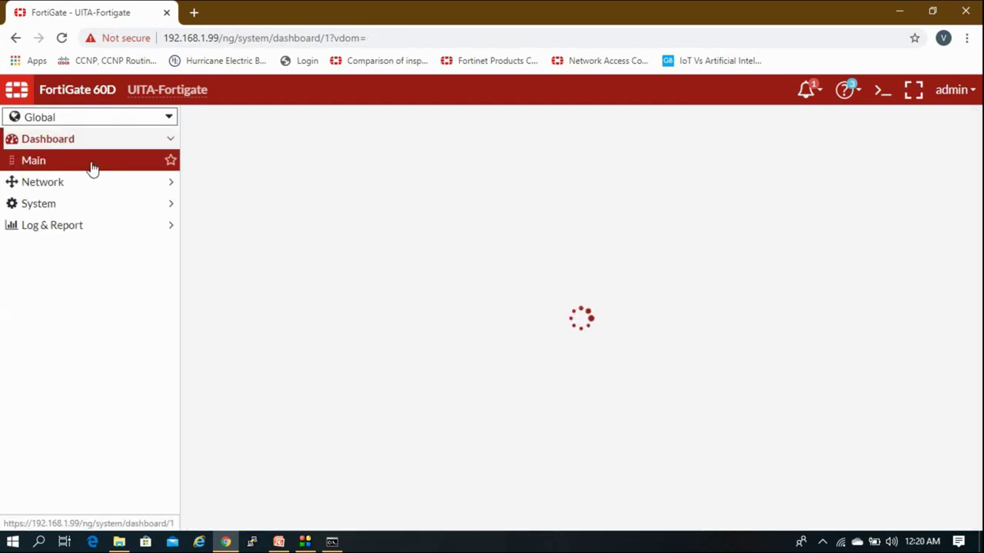
left_click(92, 185)
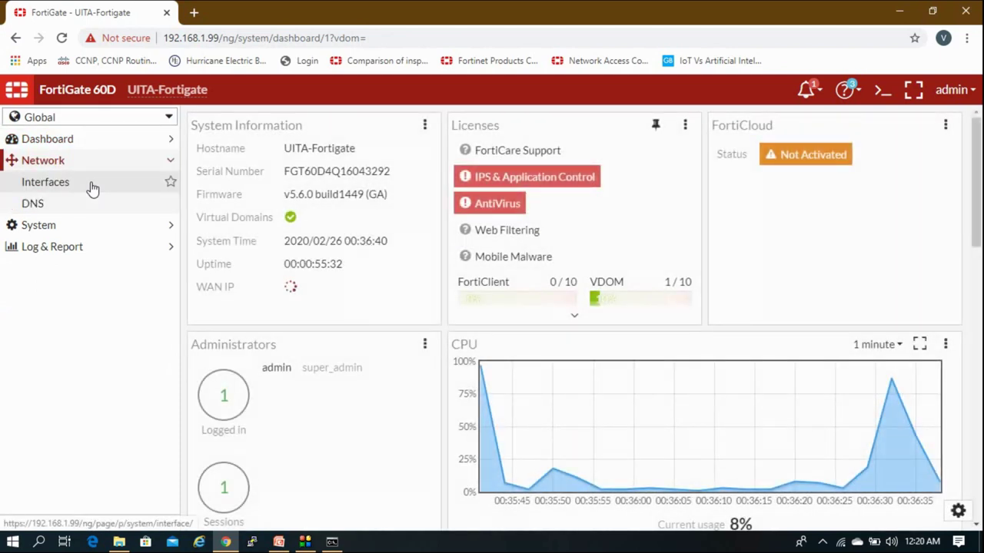
- Open System > VDOM and inspect the root VDOM, which owns every interface in NAT flow-based mode
left_click(90, 227)
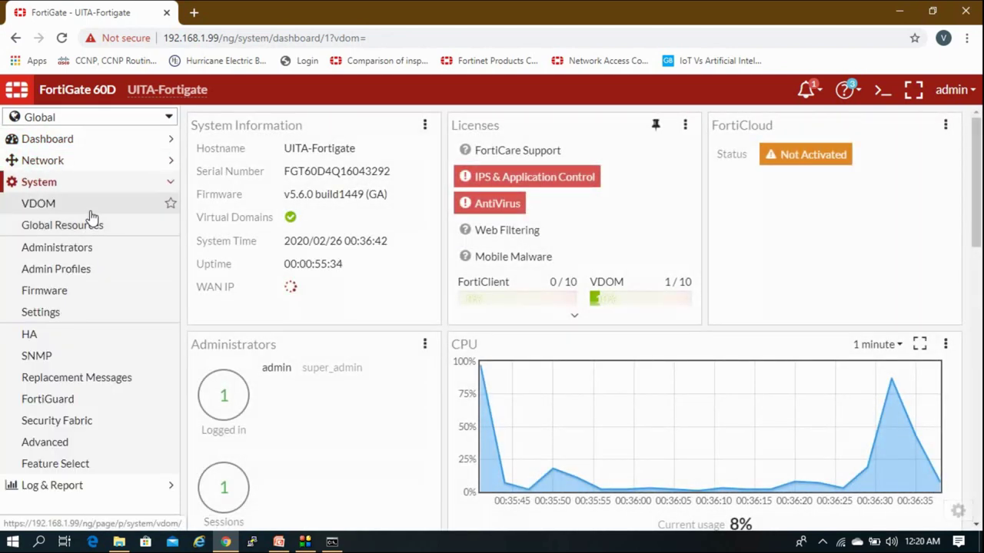
left_click(92, 206)
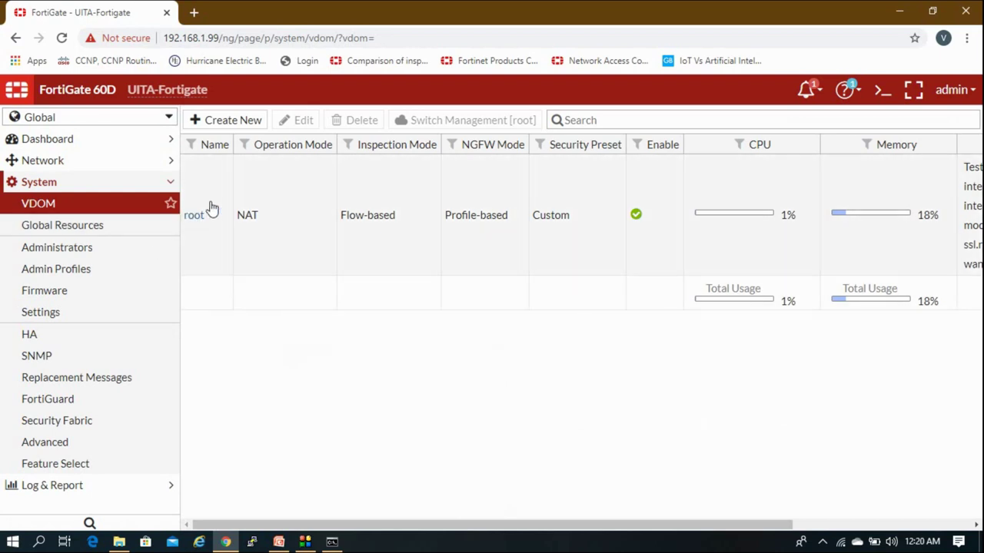
left_click(212, 208)
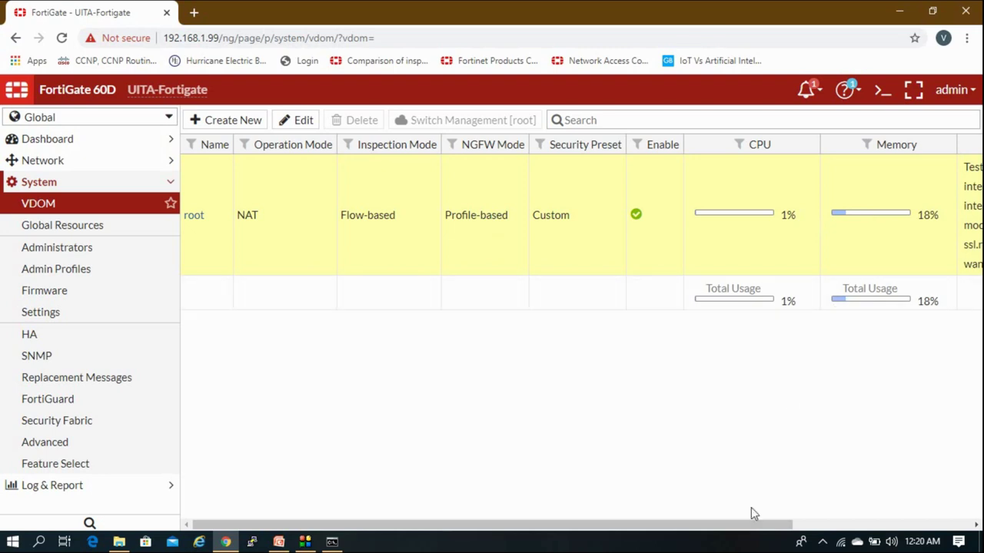
left_click_drag(749, 527, 889, 499)
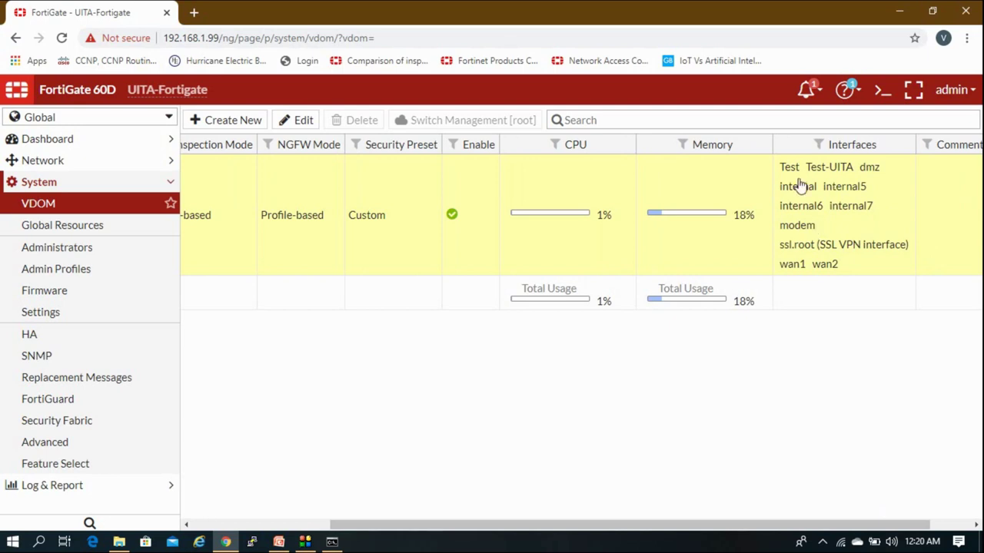
left_click_drag(707, 531, 303, 501)
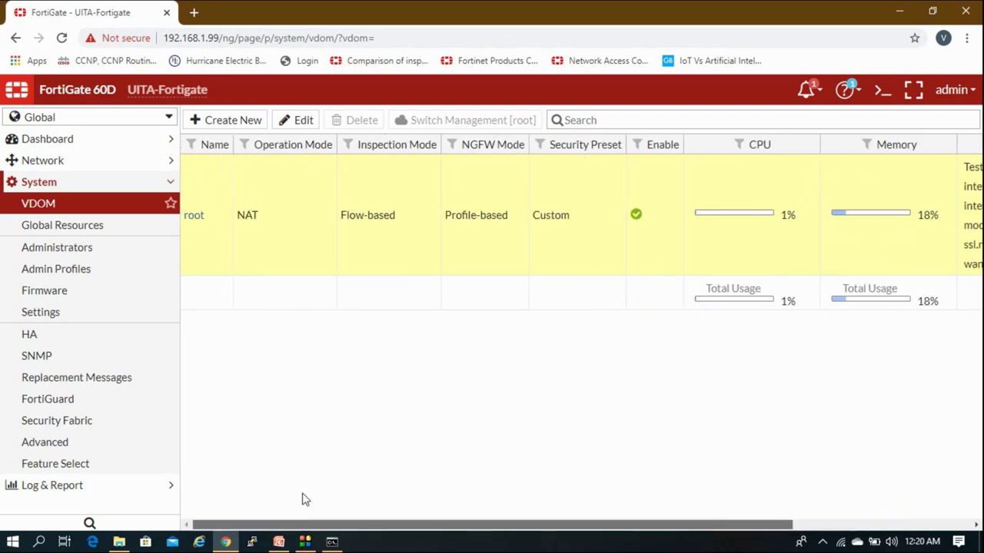
left_click(233, 121)
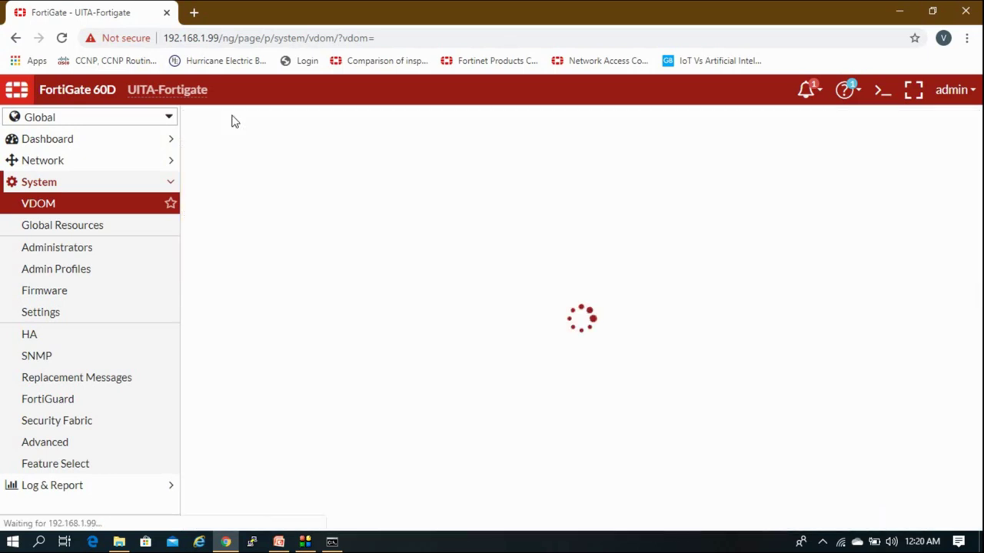
- Create a virtual domain named UITA-Server with flow-based, profile-based settings
left_click(312, 151)
type("UITA-Server")
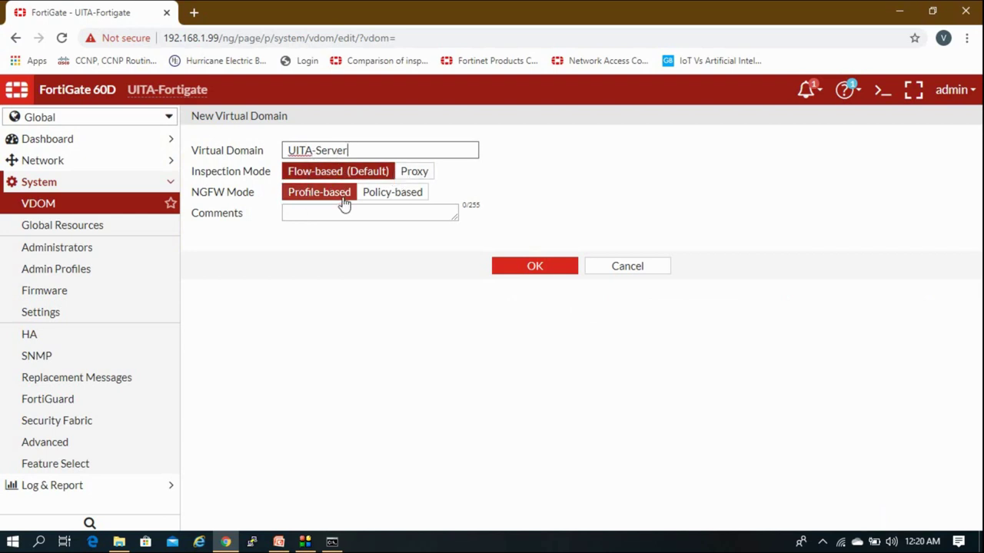
left_click(532, 267)
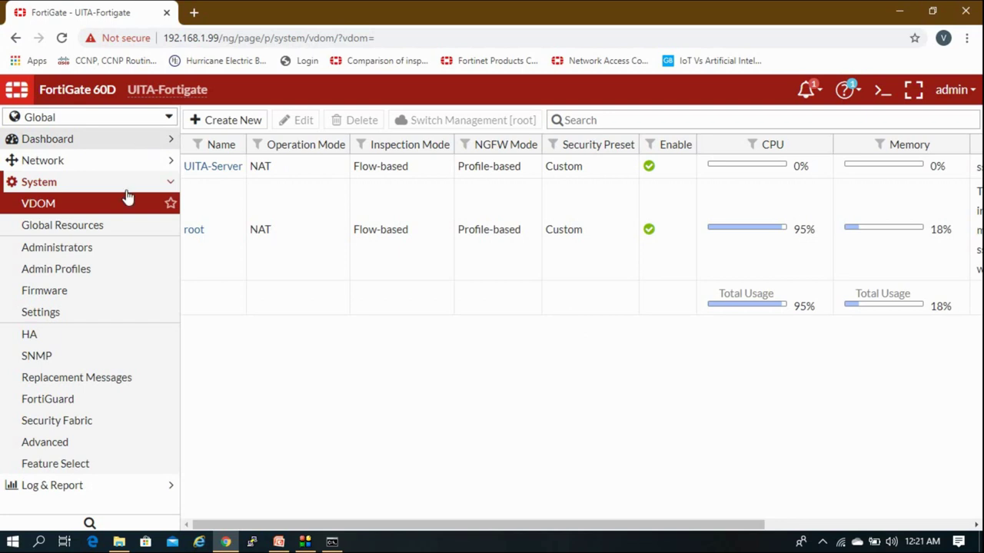
- Compare the UITA-Server and root entries in the VDOM list
left_click(244, 170)
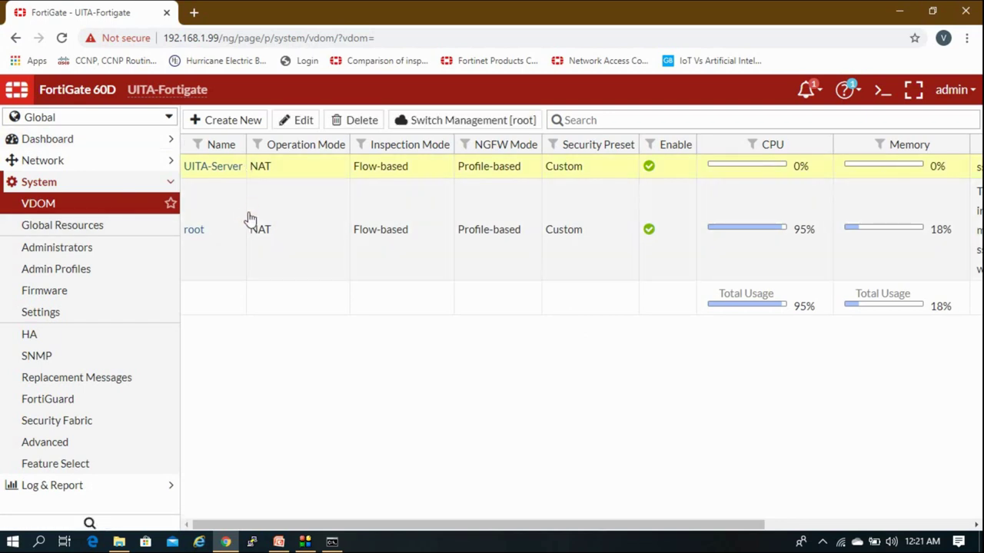
left_click(250, 219)
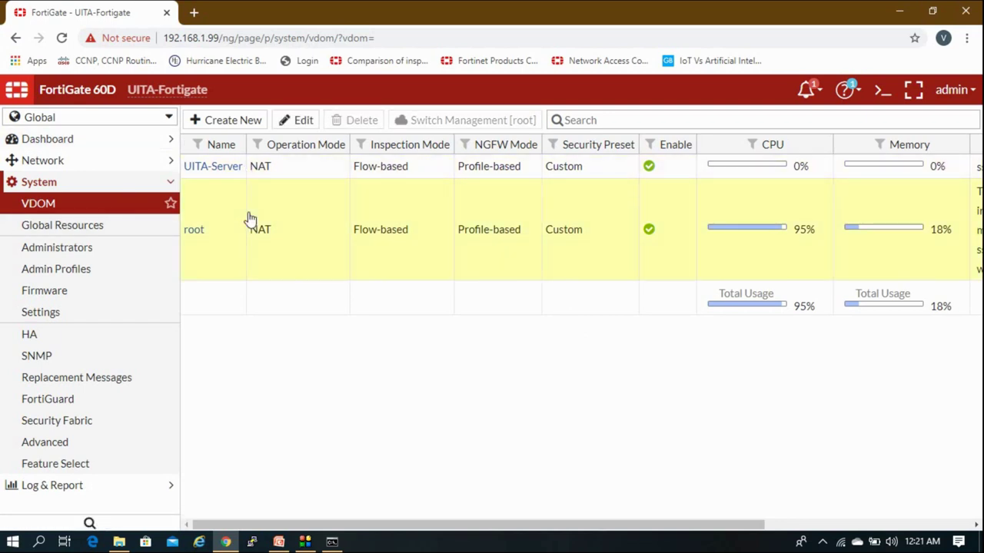
left_click(724, 168)
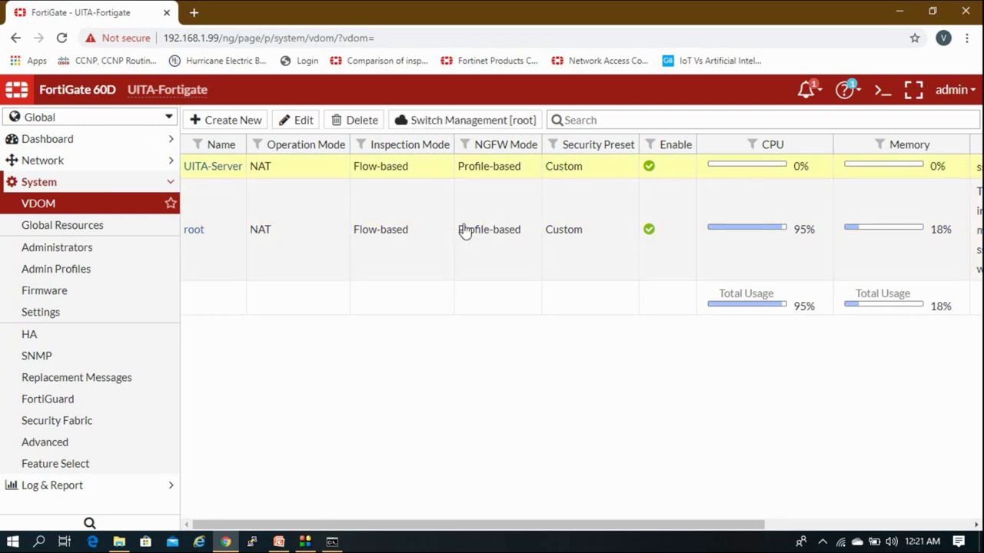
left_click(212, 121)
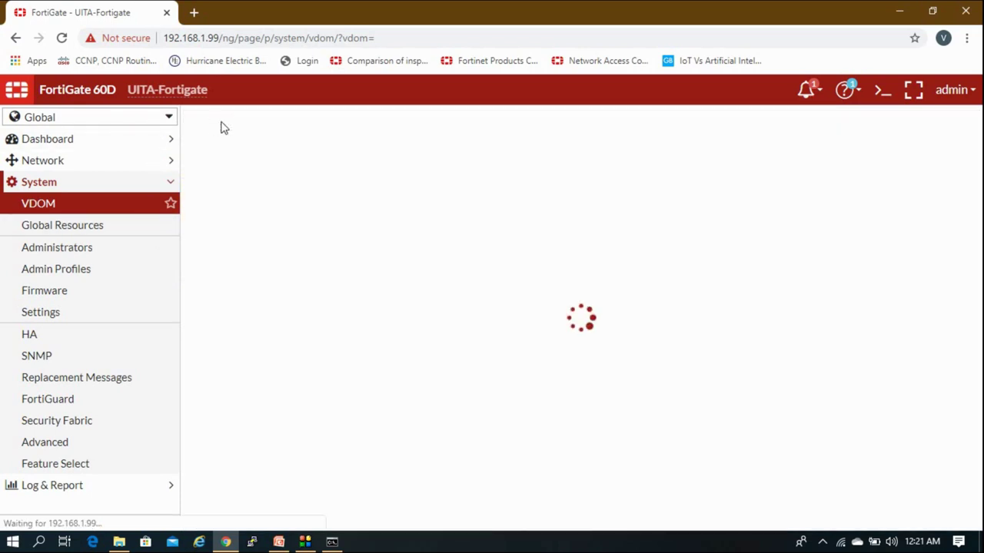
- Create the UITA-LAN virtual domain with Proxy inspection mode
left_click(326, 151)
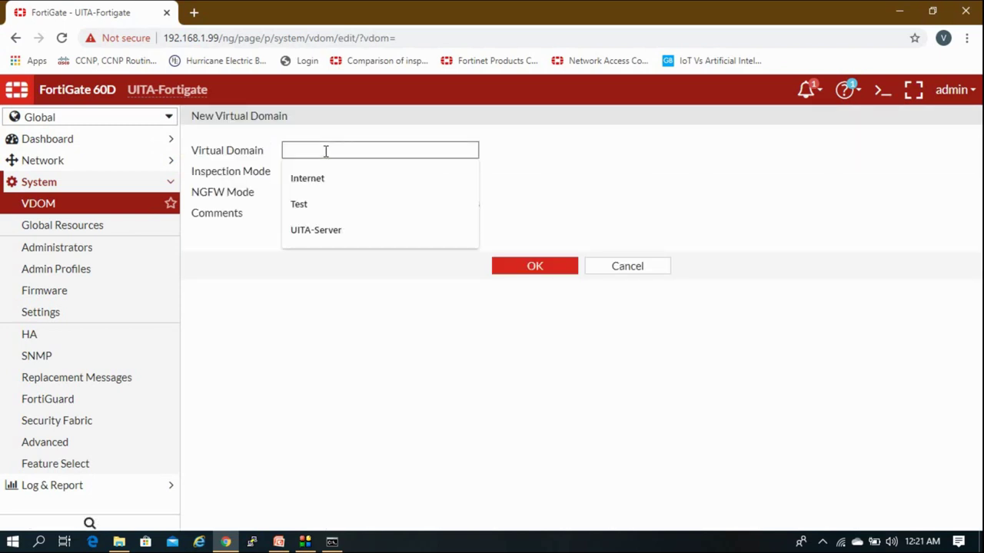
type("UITA-LAN")
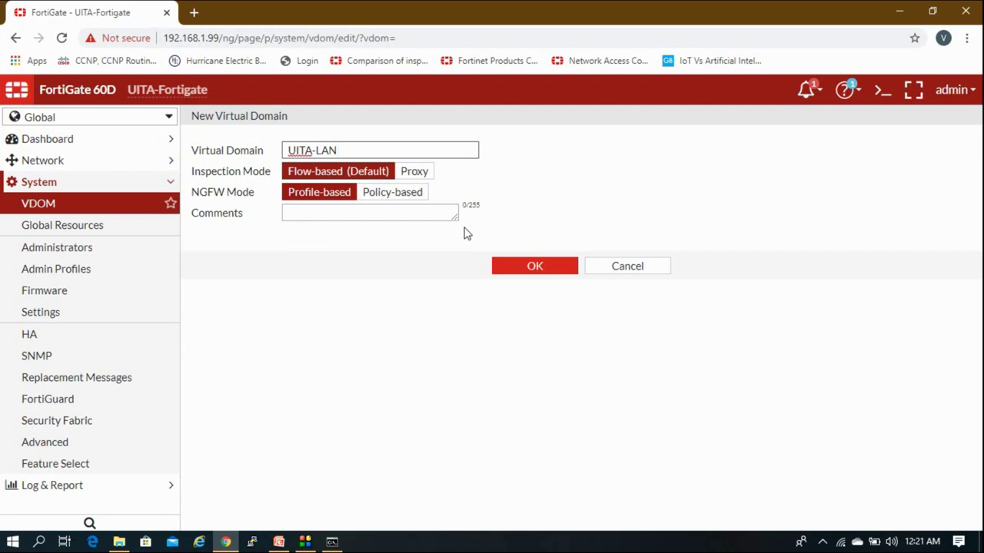
left_click(414, 174)
left_click(524, 247)
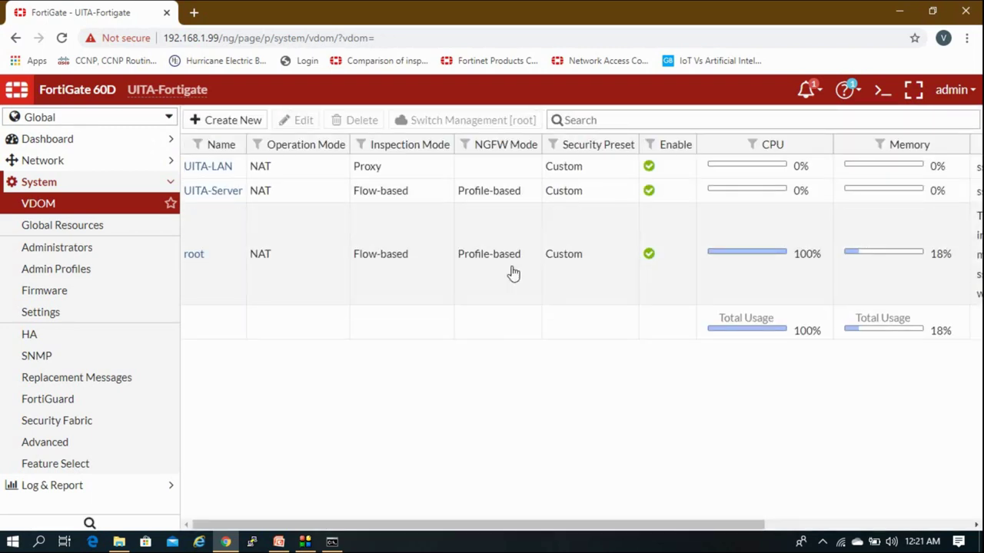
left_click(83, 180)
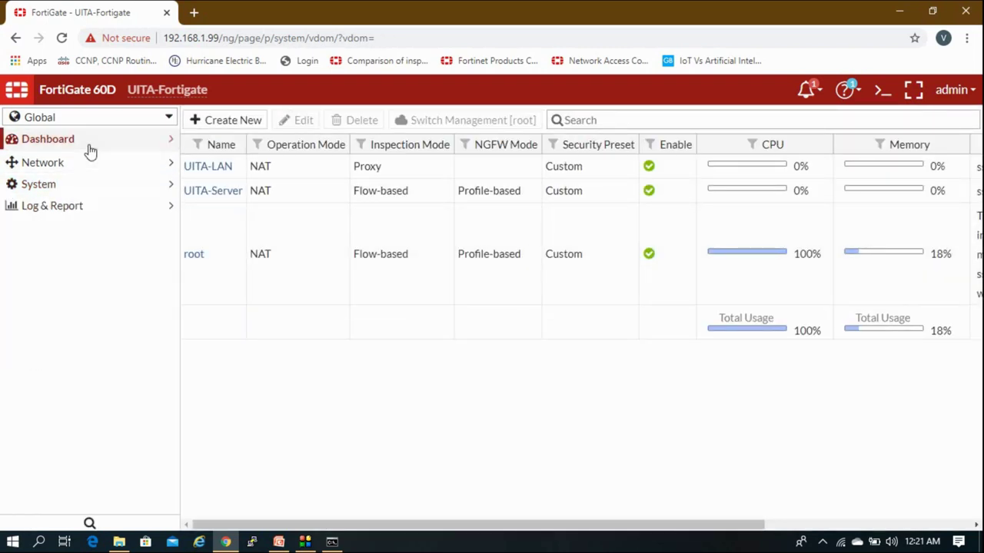
left_click(89, 146)
left_click(73, 163)
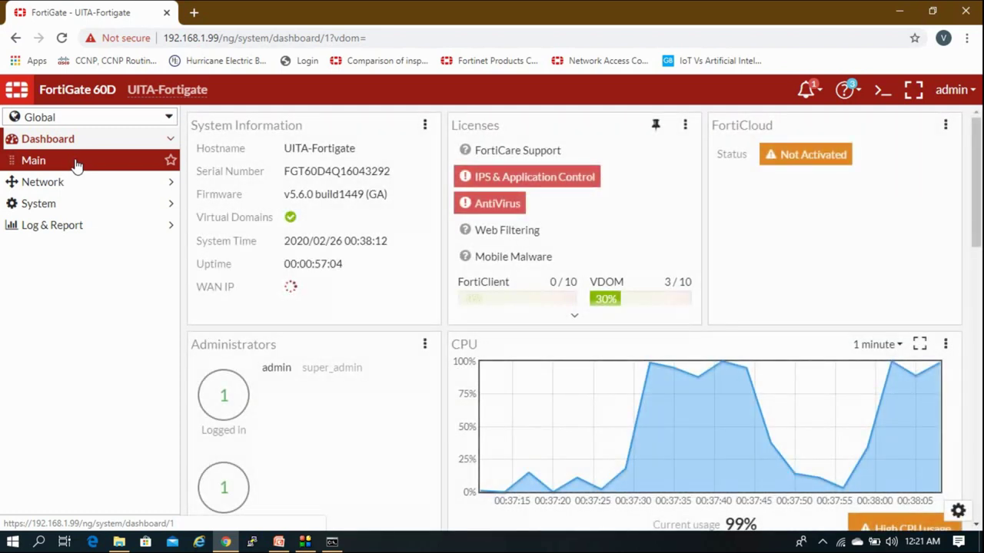
left_click(291, 221)
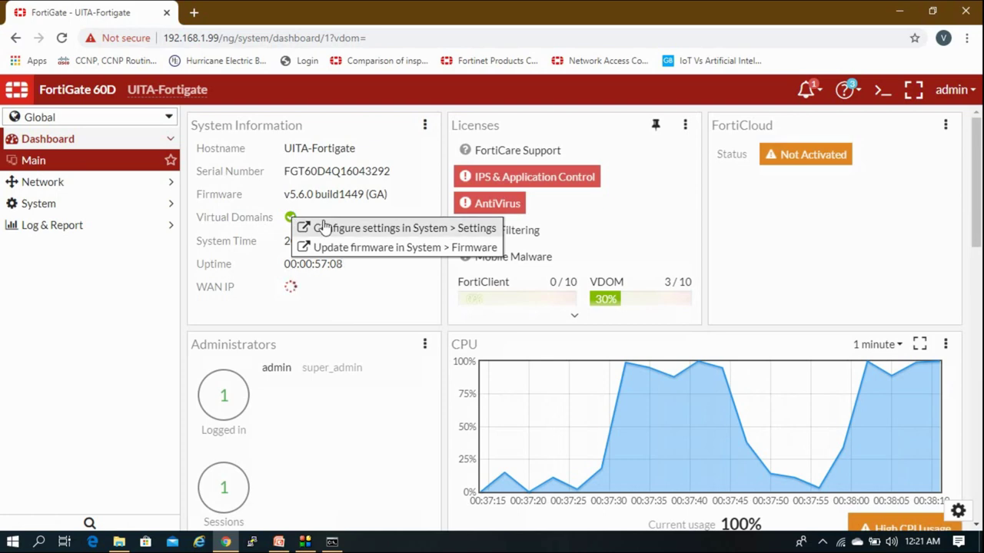
left_click(324, 227)
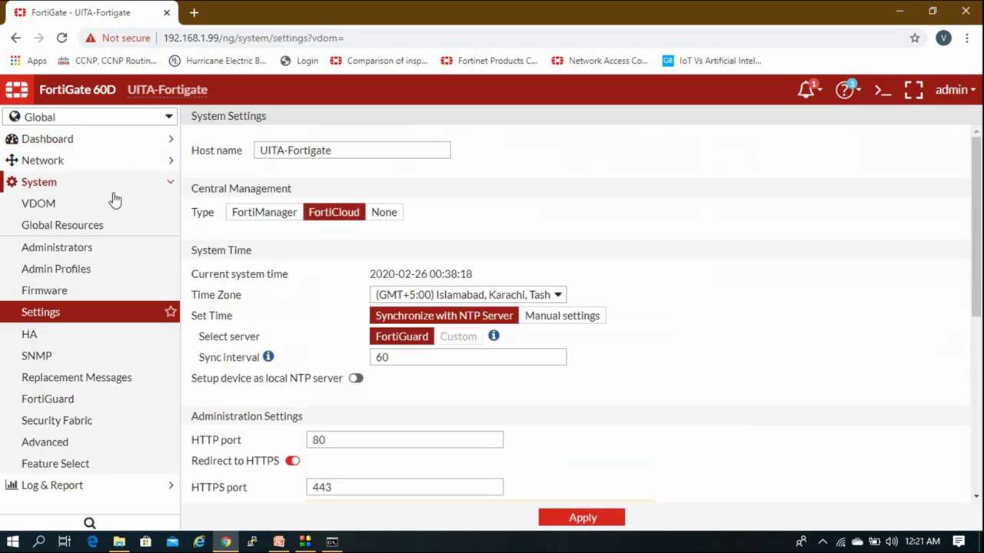
left_click(110, 200)
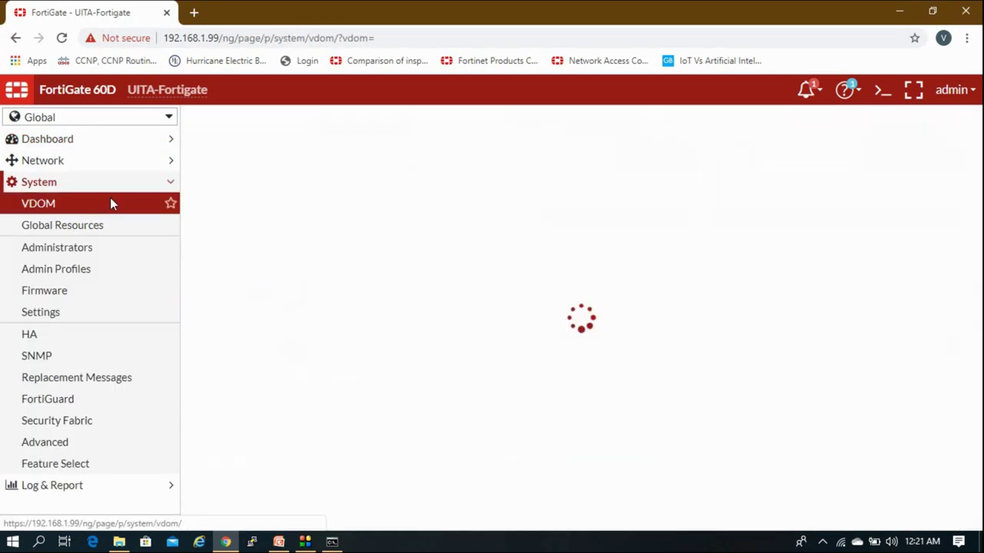
left_click(127, 141)
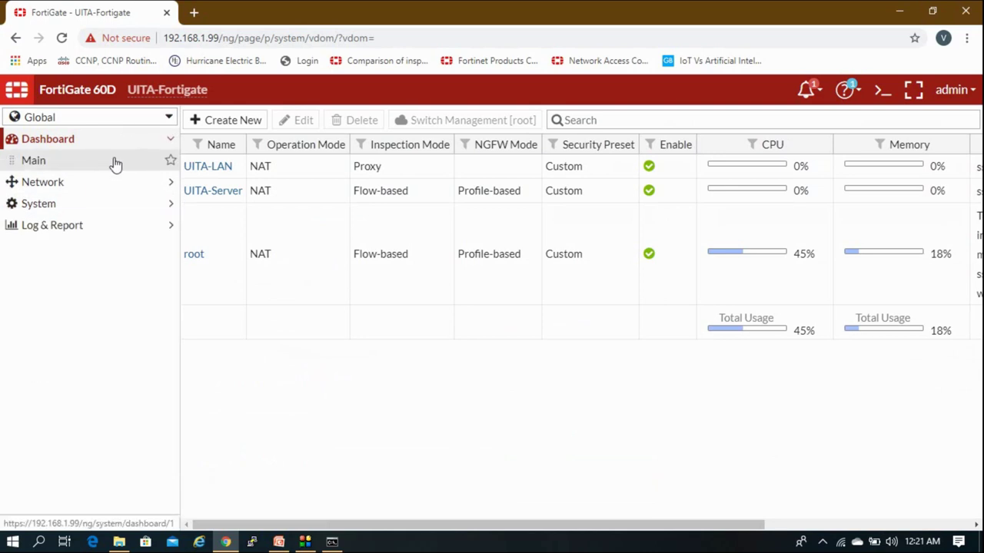
left_click(115, 163)
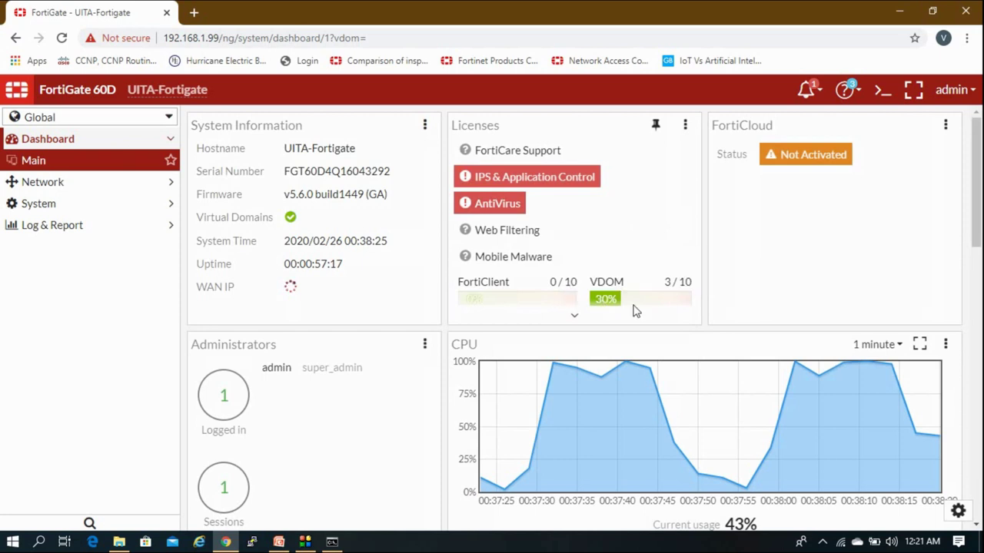
mouse_move(620, 305)
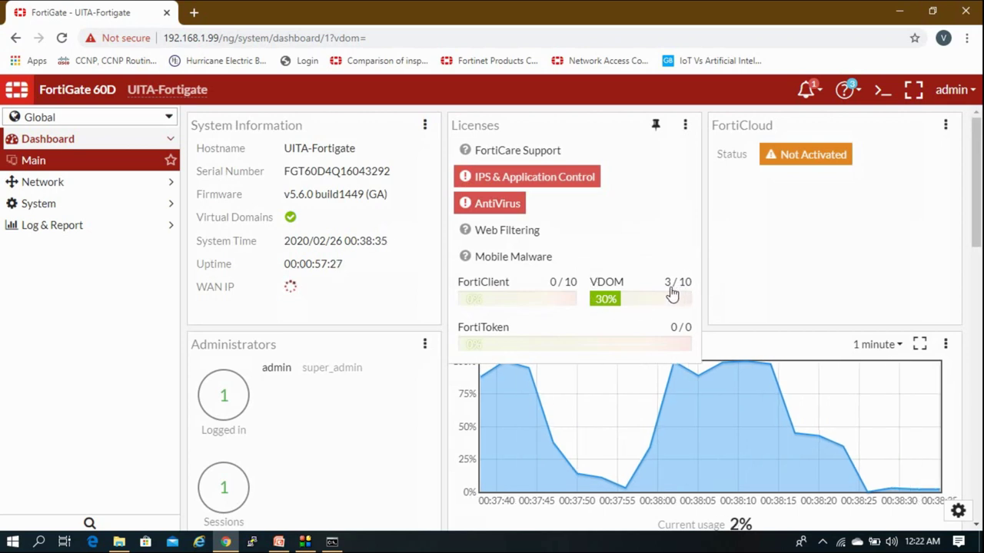
right_click(614, 303)
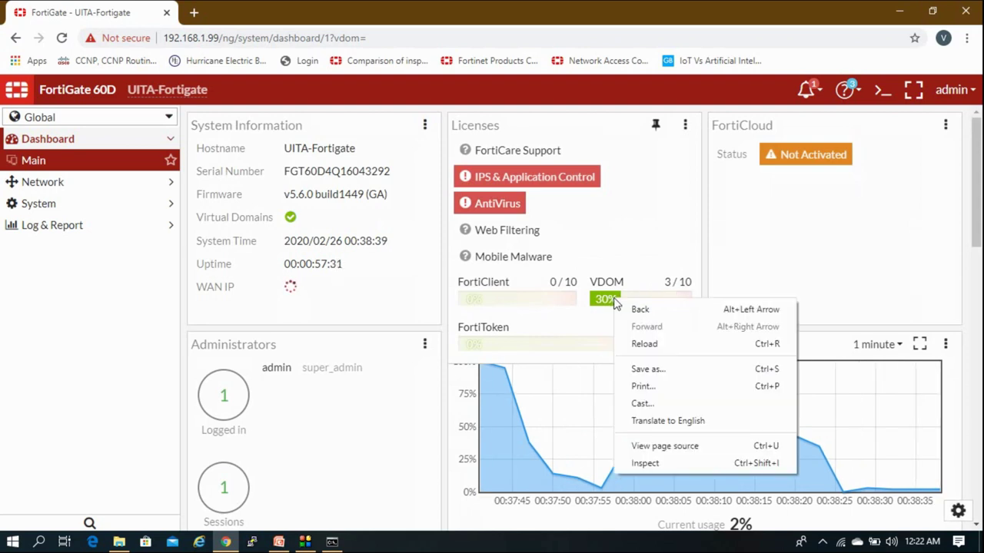
left_click(622, 288)
left_click(628, 291)
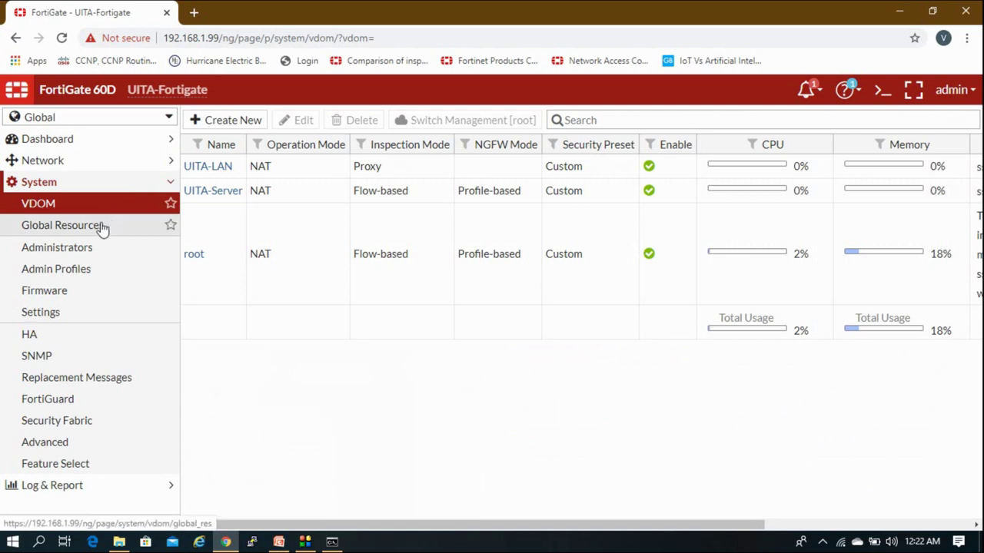
- Check the Global Resources limits and the VDOM list, then view Network > Interfaces
left_click(103, 228)
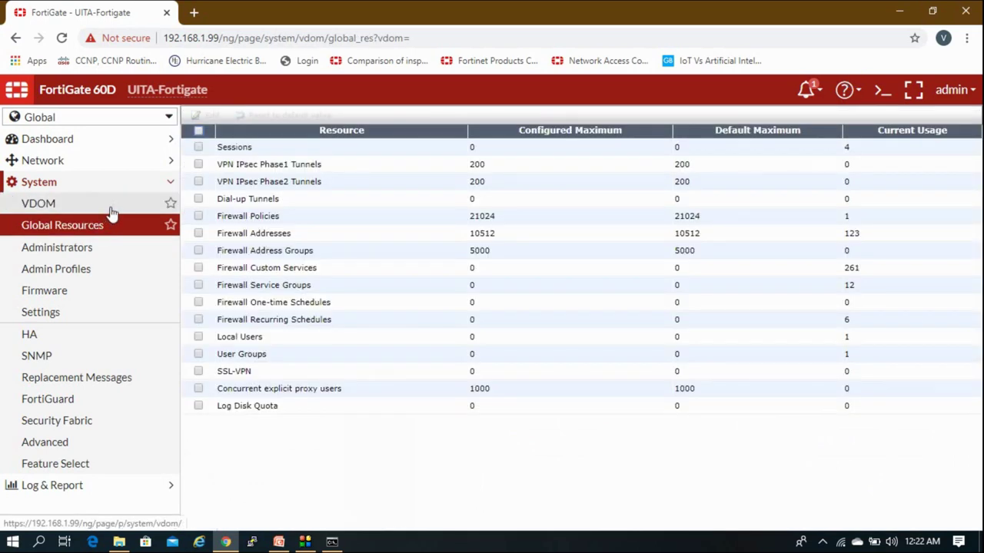
left_click(109, 206)
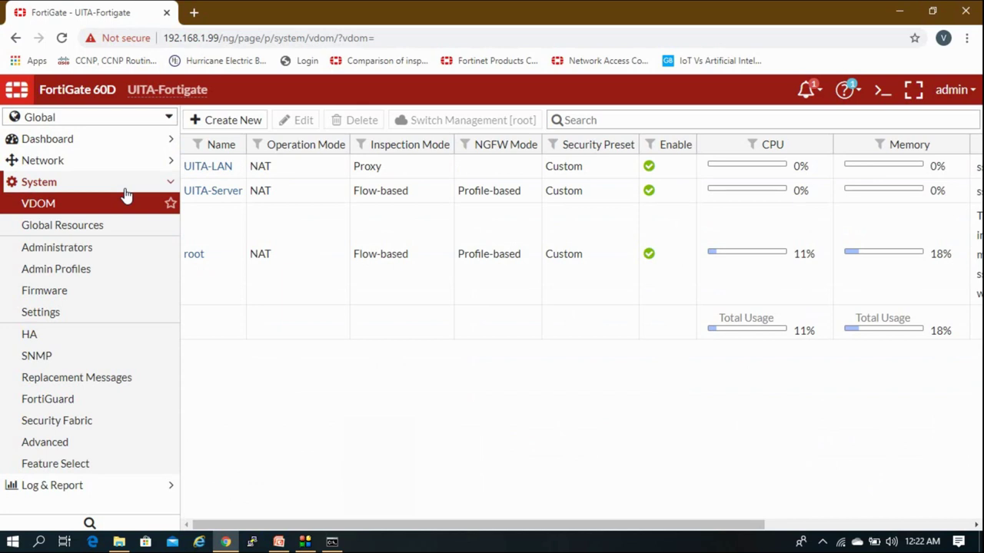
left_click(125, 185)
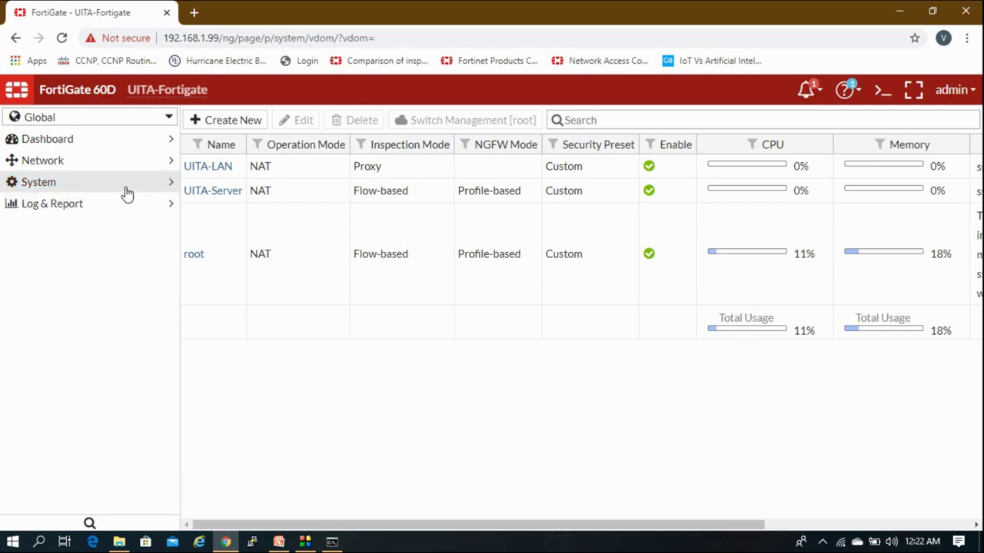
left_click(132, 164)
left_click(131, 190)
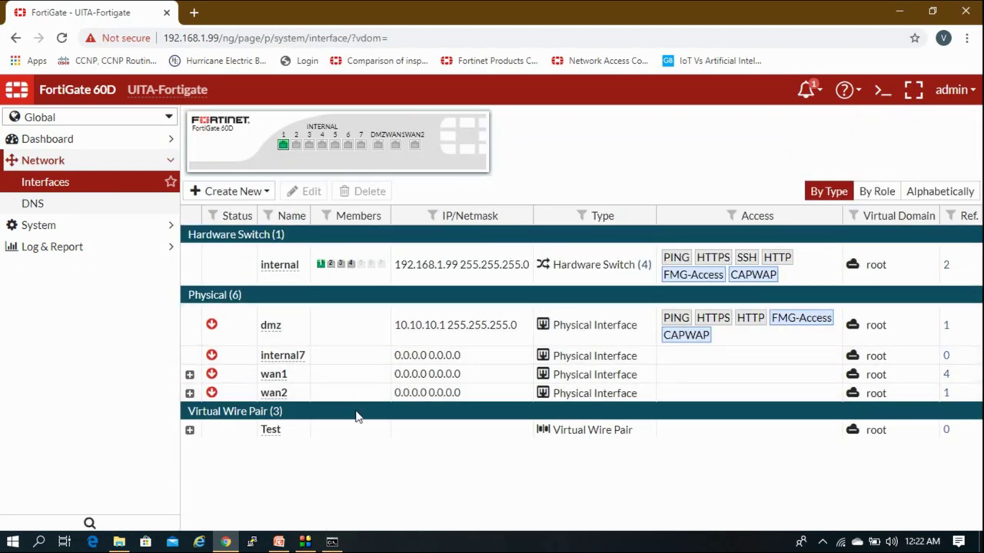
- Review the VDOM Interfaces column, where root still owns dmz and internal7, then reopen Interfaces
left_click(81, 225)
left_click(83, 207)
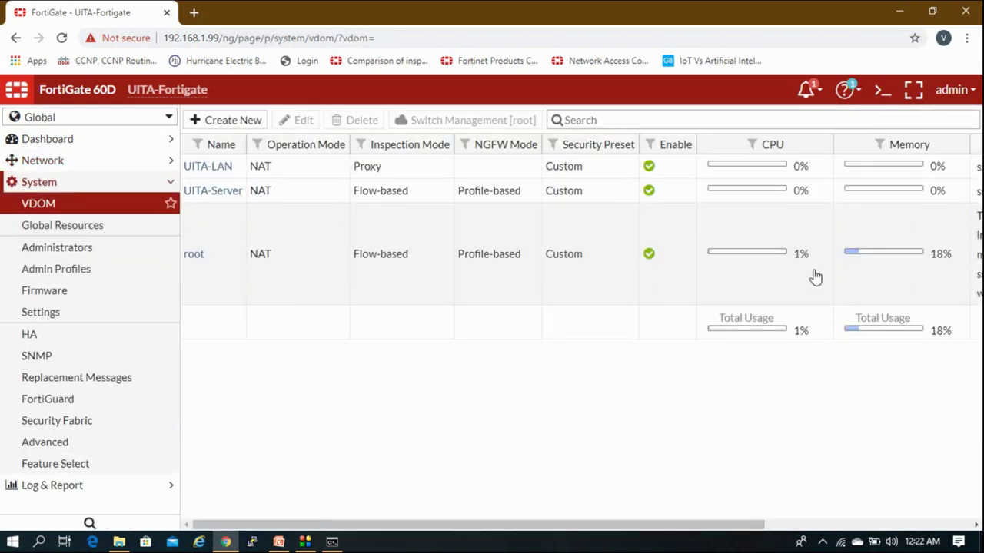
left_click_drag(652, 527, 861, 503)
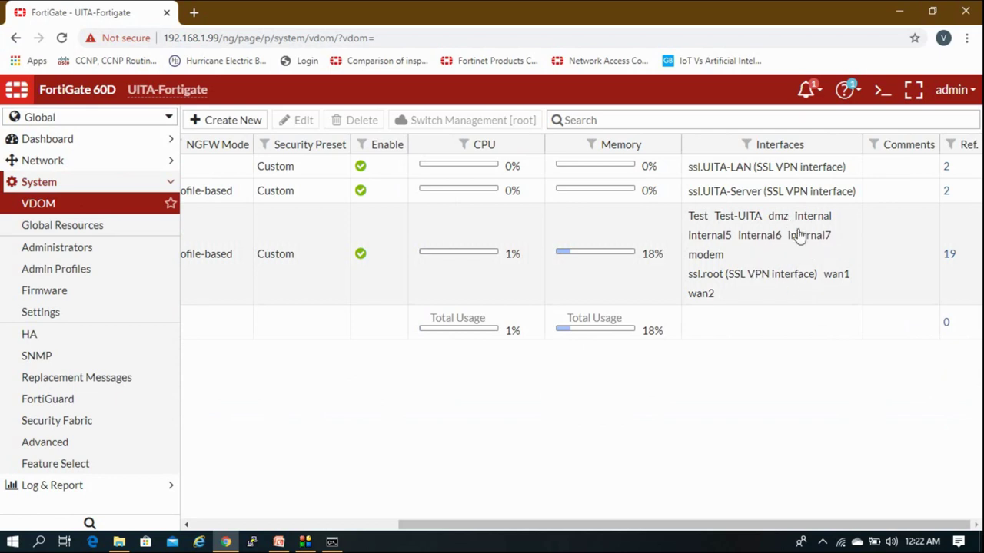
left_click_drag(666, 527, 460, 528)
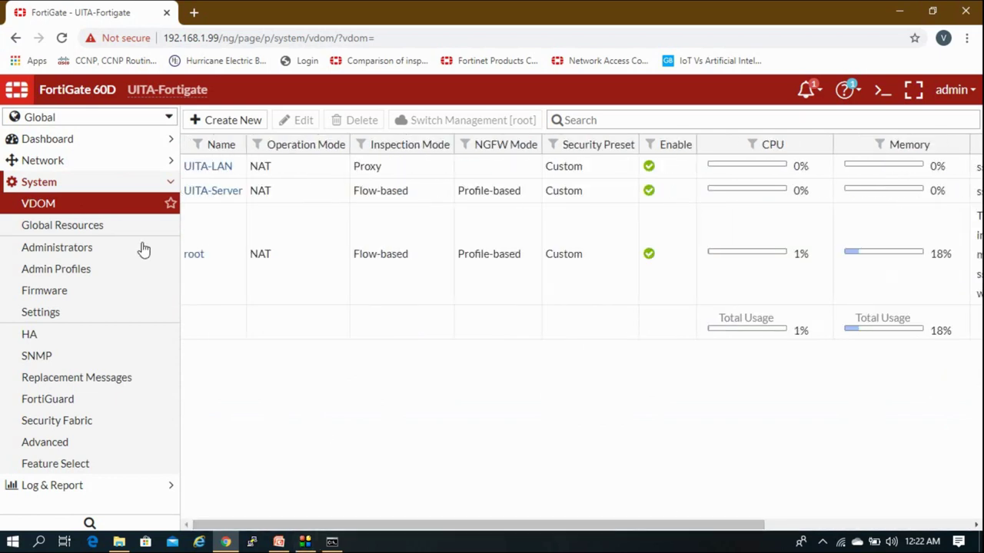
left_click(95, 183)
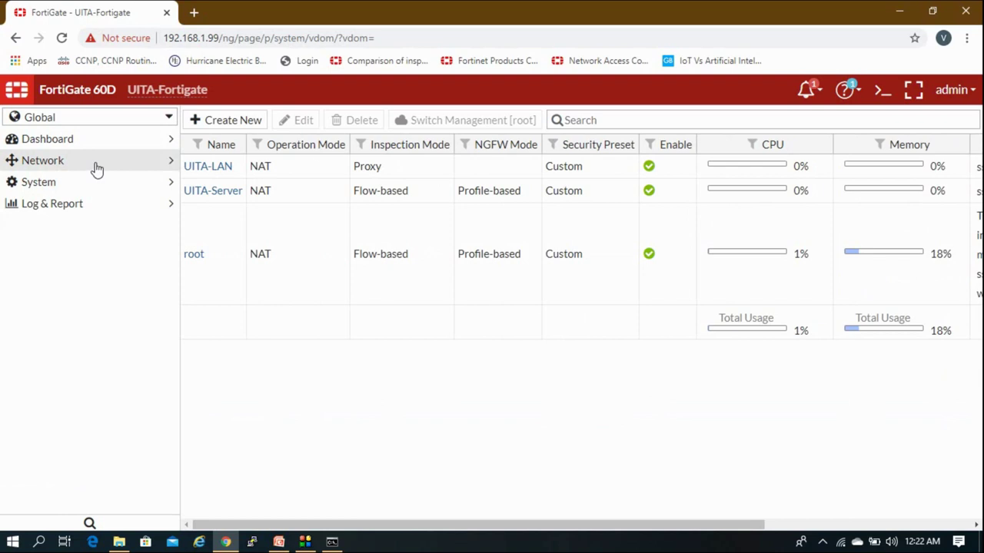
left_click(96, 163)
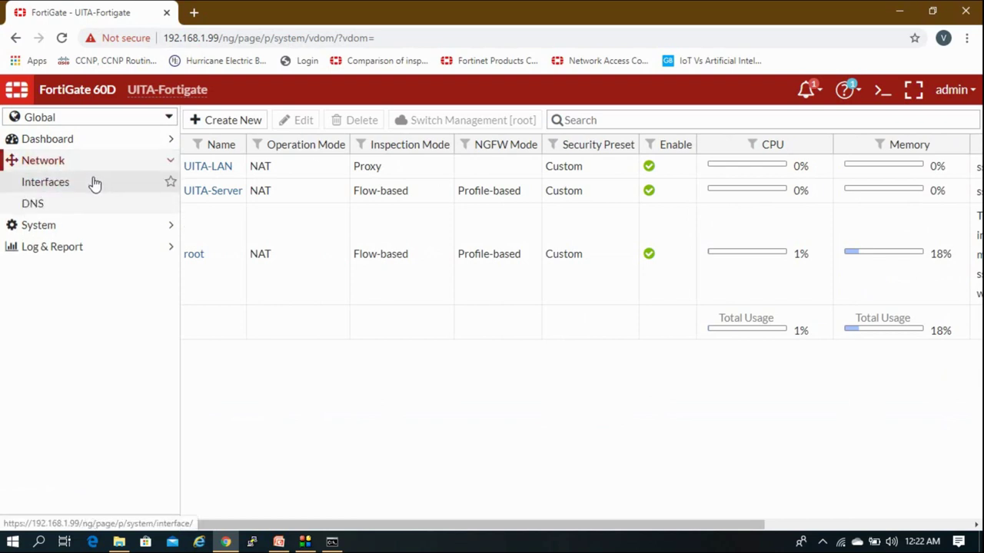
left_click(95, 182)
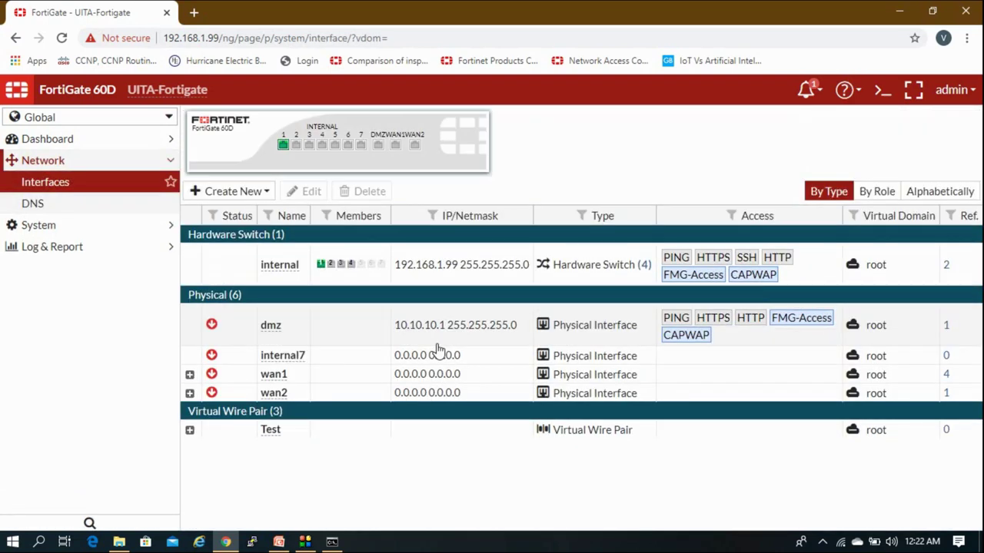
- Change internal7's Virtual Domain to UITA-LAN and save it
double_click(383, 361)
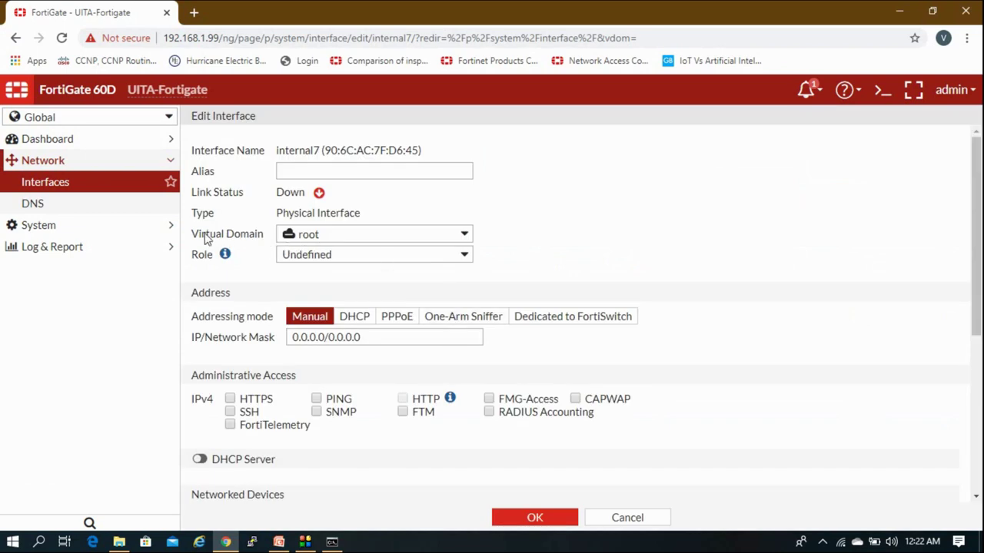
left_click(315, 240)
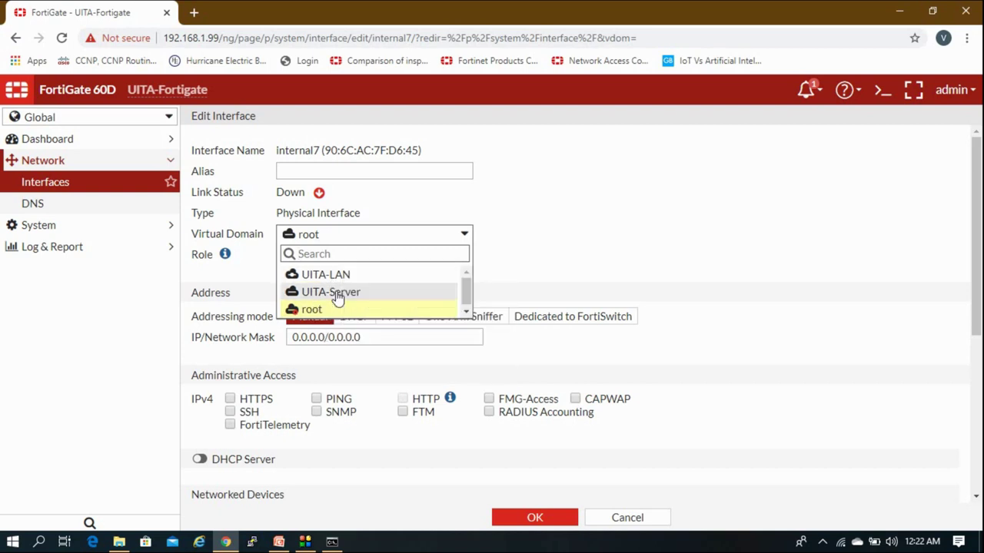
left_click(341, 280)
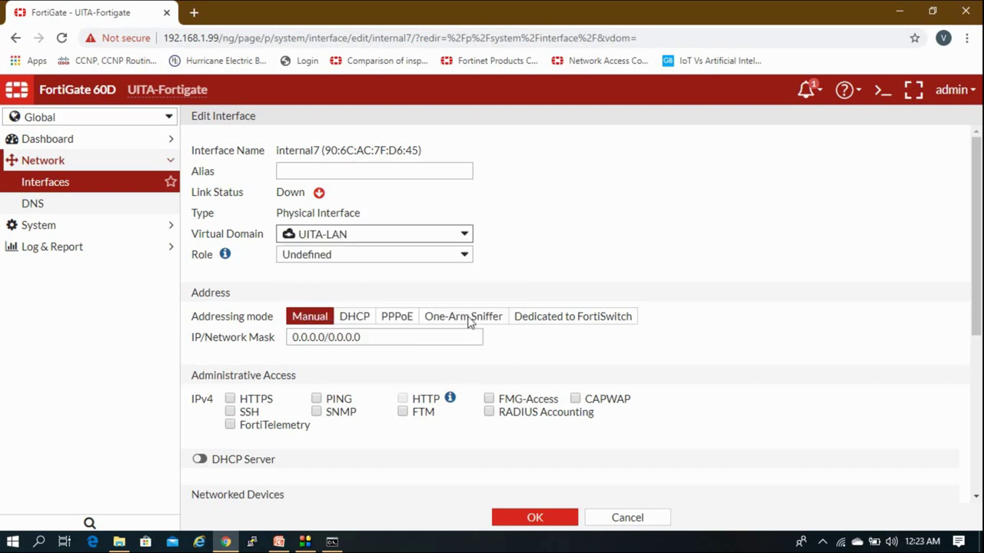
left_click(525, 518)
left_click(524, 518)
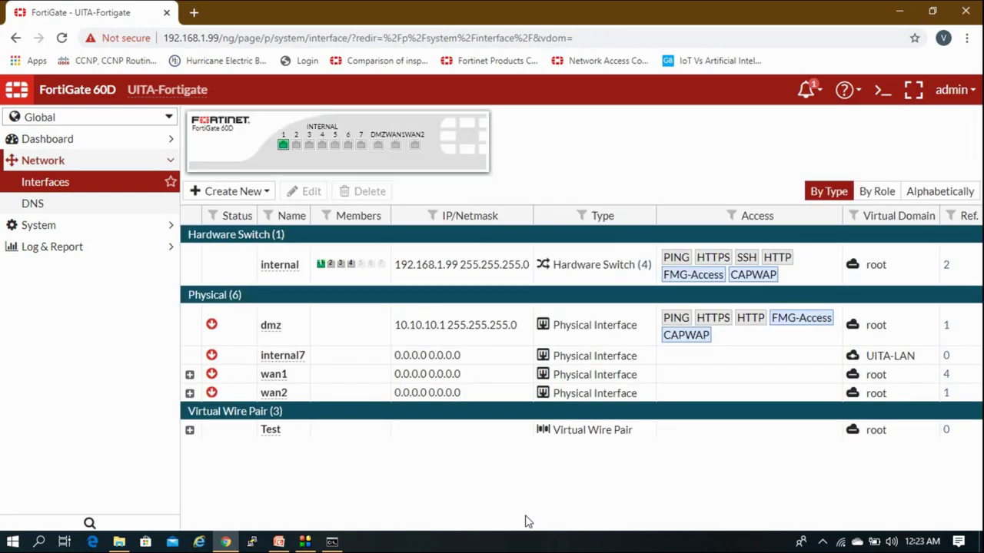
- Inspect dmz and the Test wire pair (internal5, internal6) without changing anything
double_click(388, 333)
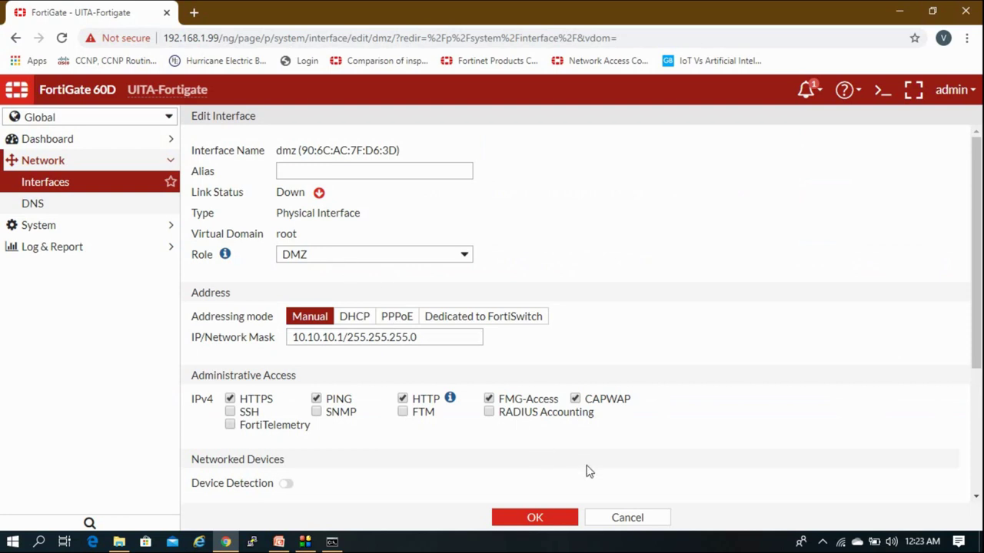
left_click(604, 518)
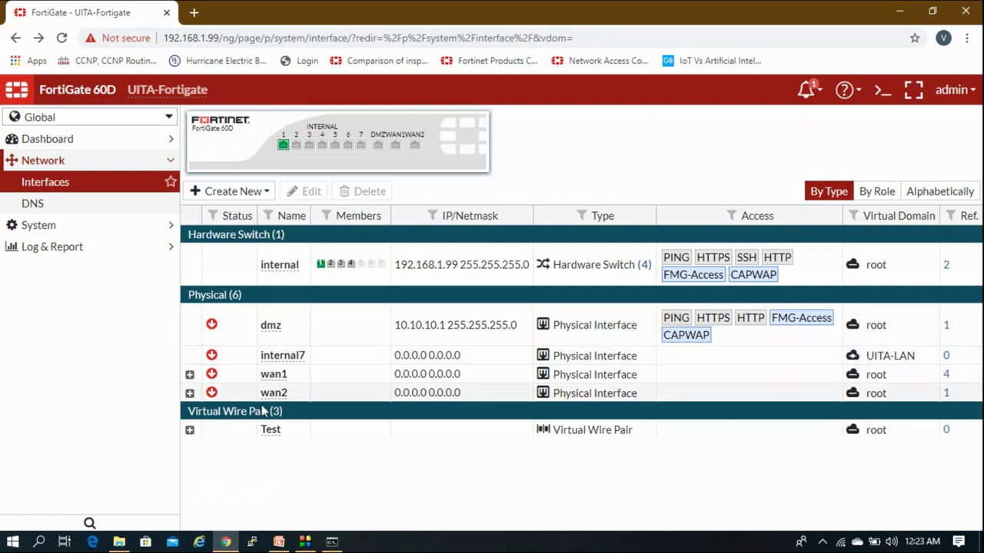
left_click(189, 430)
double_click(271, 434)
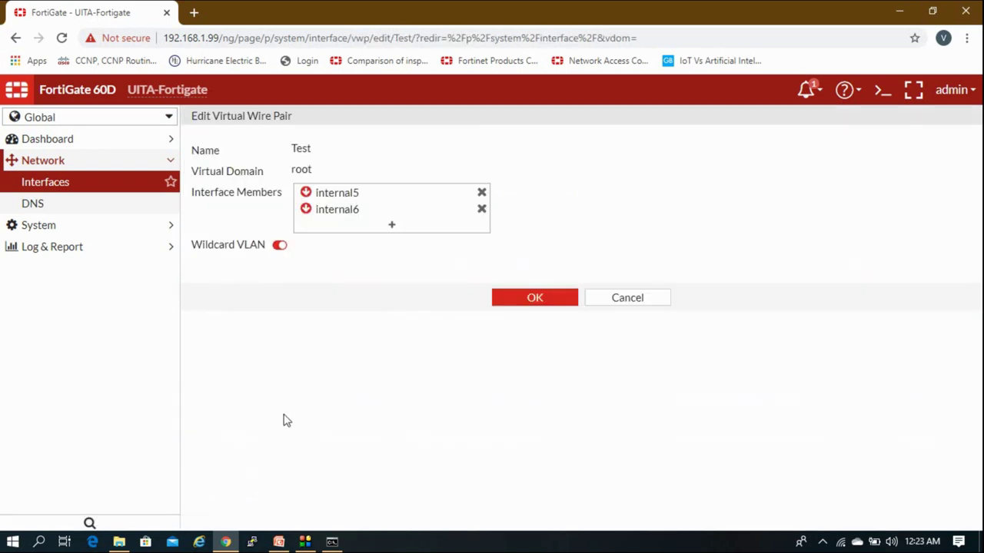
left_click(615, 297)
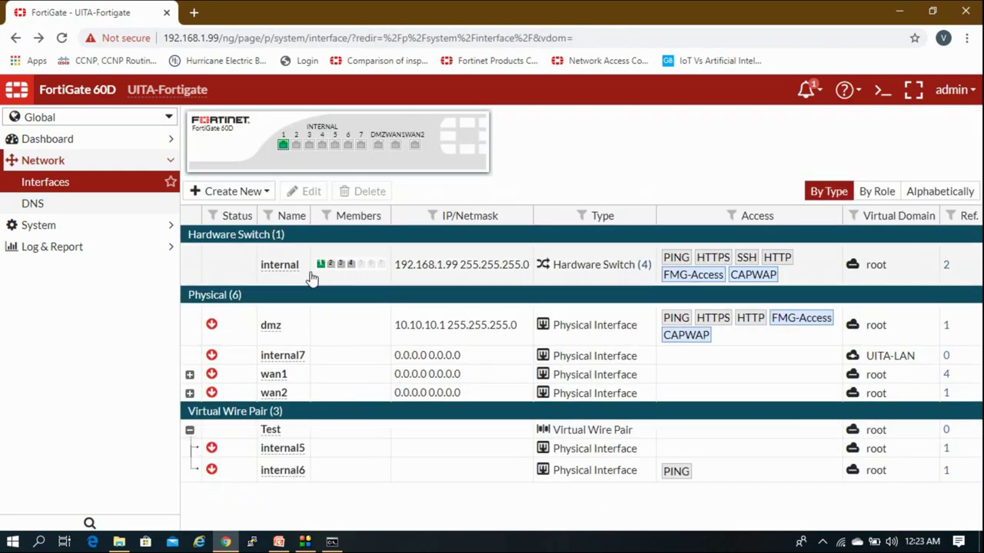
- Confirm wan1 sits in the root virtual domain, closing its settings unchanged
double_click(294, 386)
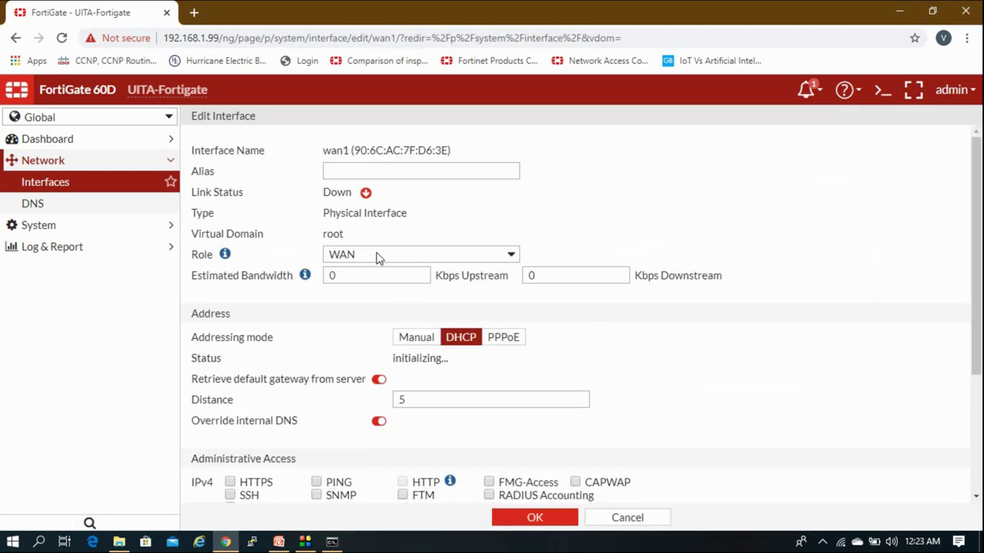
left_click_drag(367, 239, 313, 239)
left_click(632, 522)
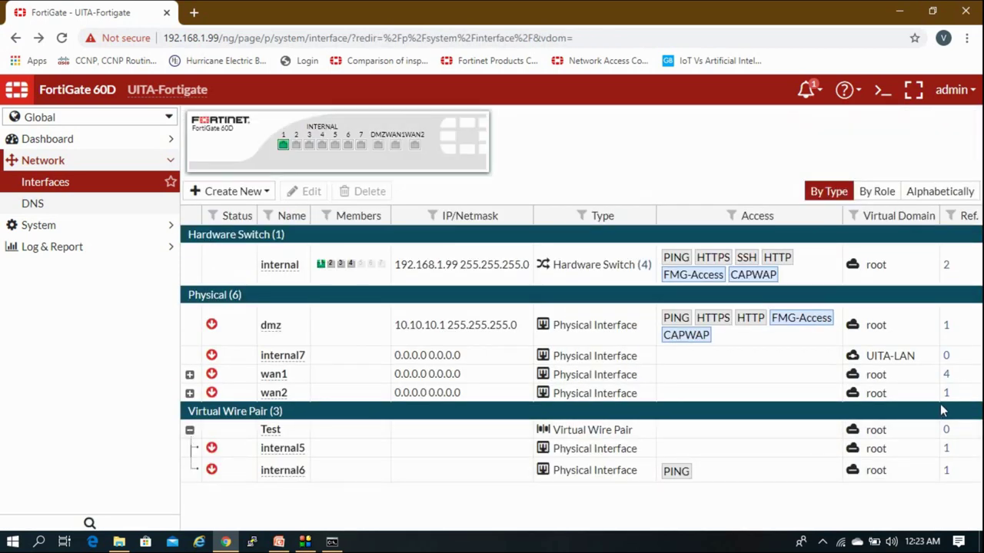
- Untick dmz and Test from the Trust zone's interface members, leaving dmz with 0 references
left_click(946, 327)
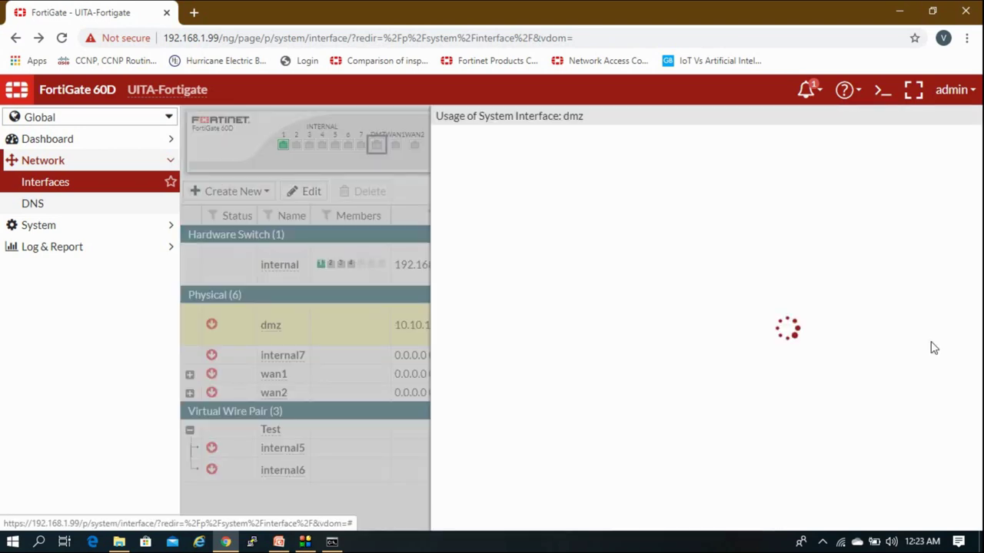
left_click(292, 200)
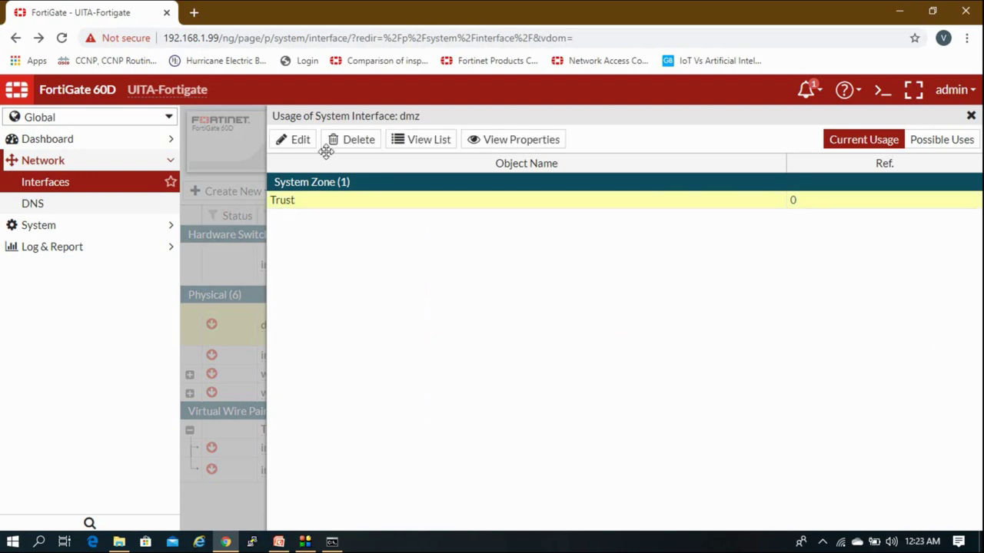
left_click(297, 140)
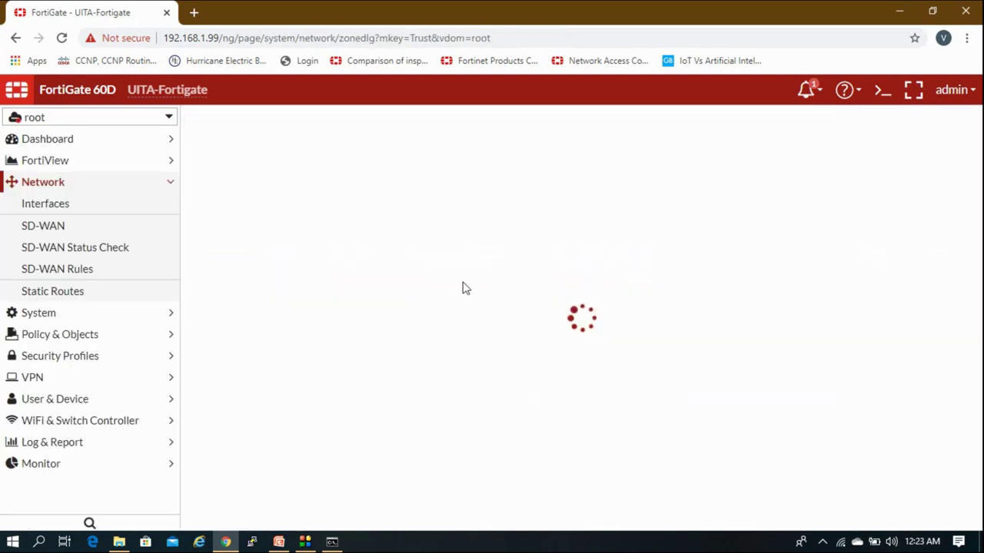
left_click(291, 189)
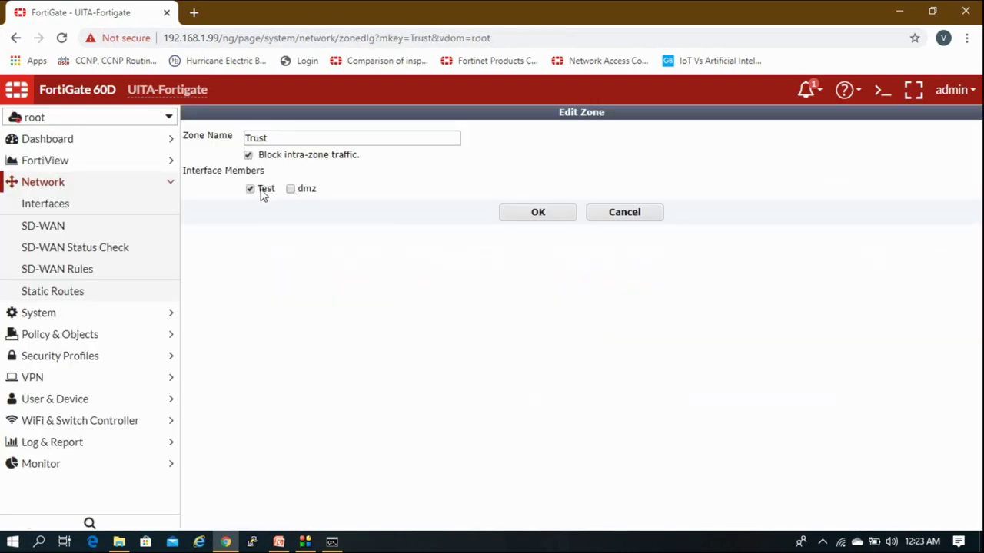
left_click(260, 189)
left_click(552, 213)
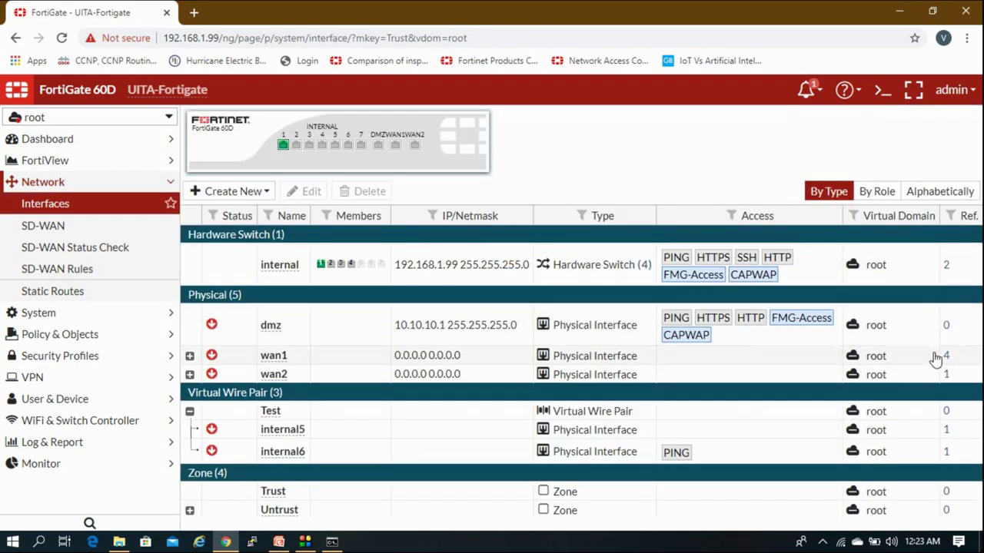
- Look over the dmz interface settings and close them unchanged
left_click(347, 329)
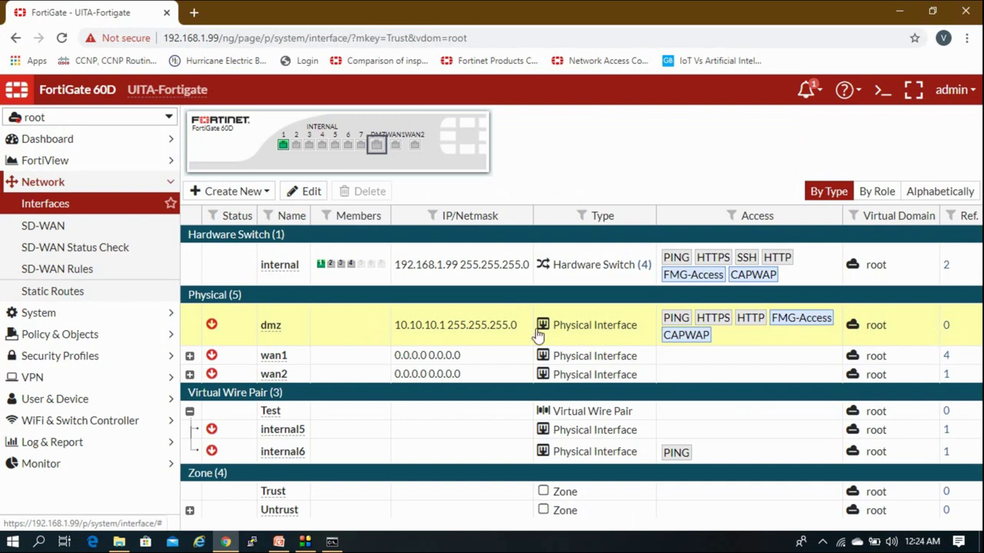
double_click(485, 336)
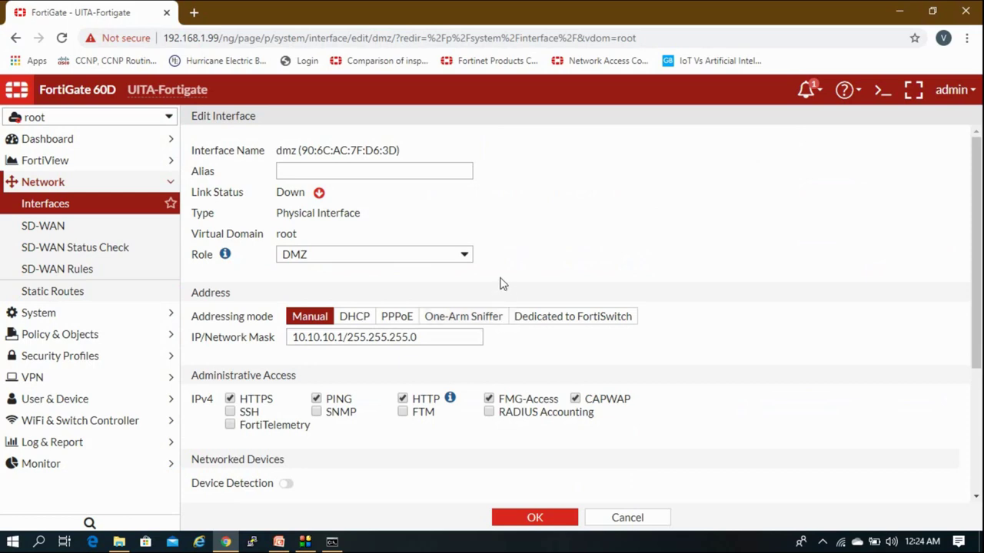
left_click(630, 519)
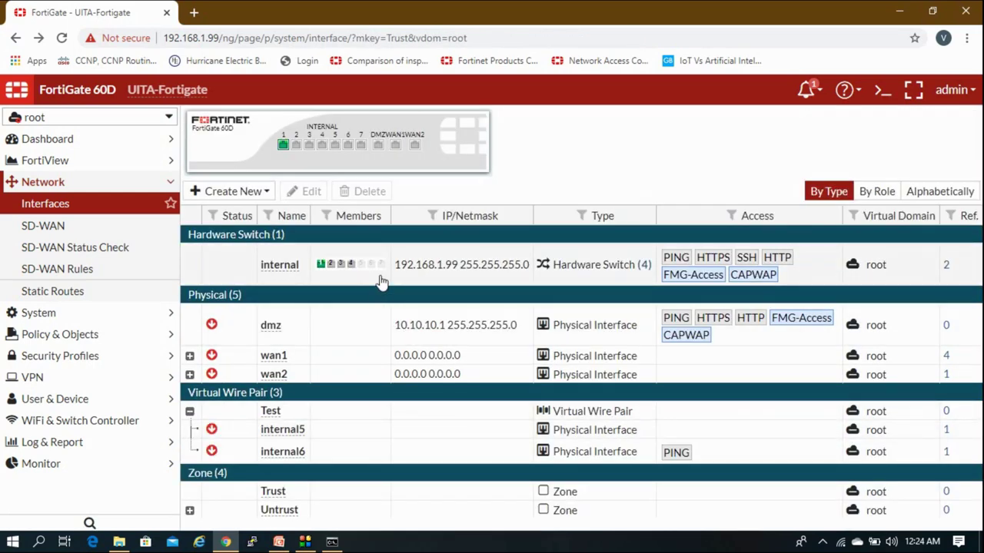
- Remove internal4 from the internal hardware switch, leaving internal1–internal3 as members
double_click(380, 281)
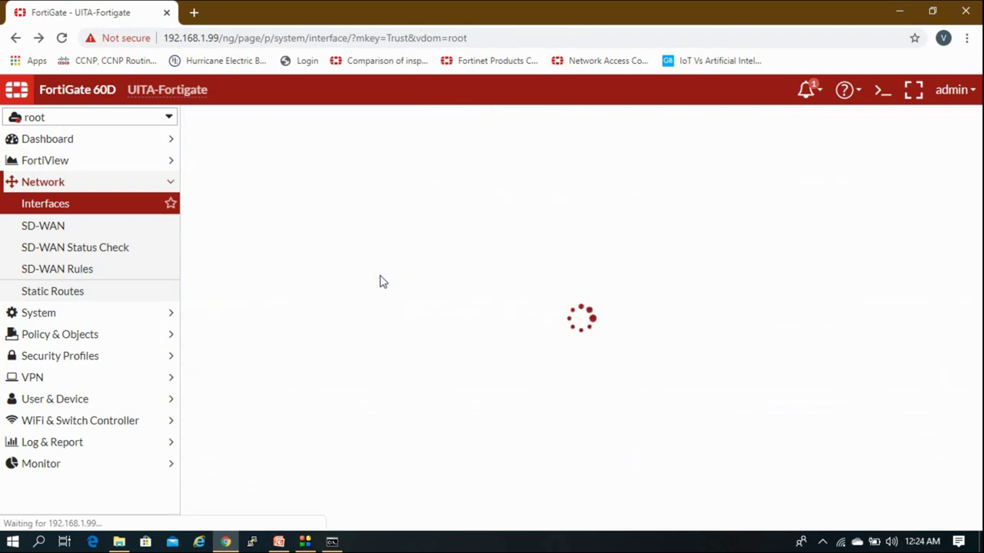
left_click(439, 258)
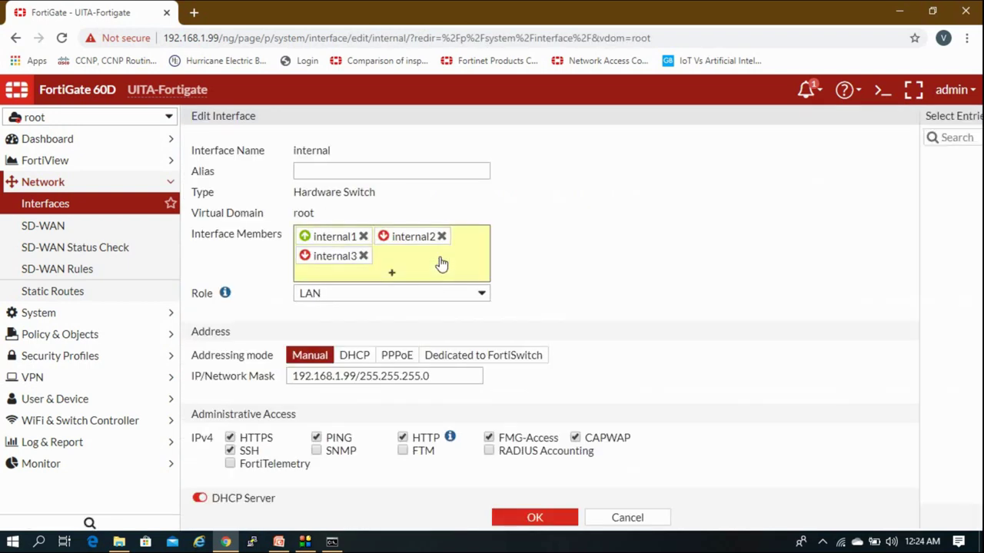
left_click(533, 515)
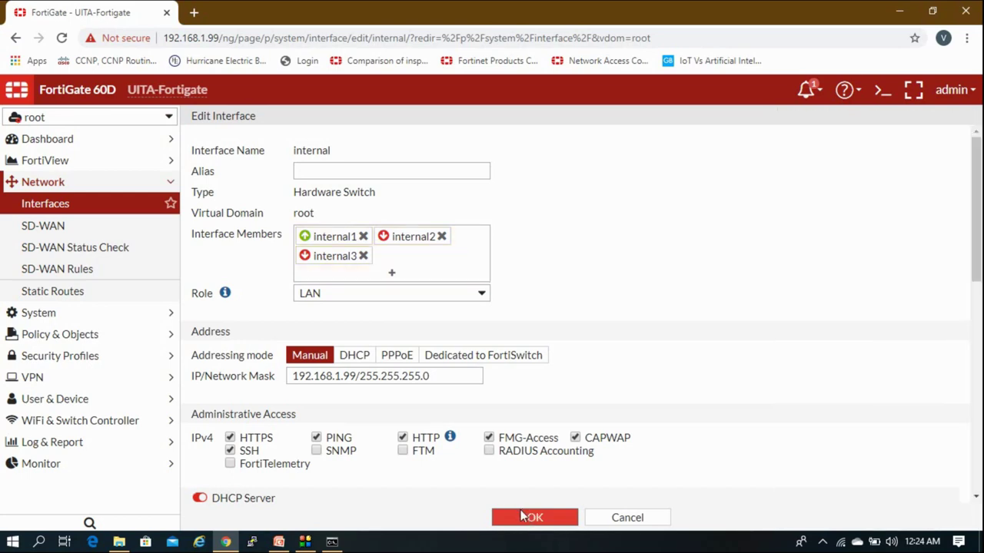
left_click(522, 516)
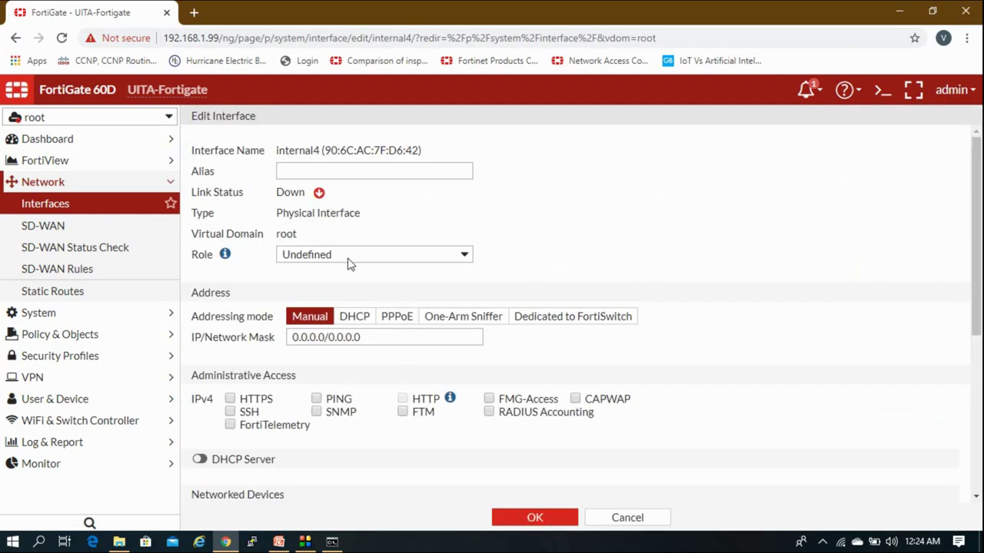
left_click(600, 520)
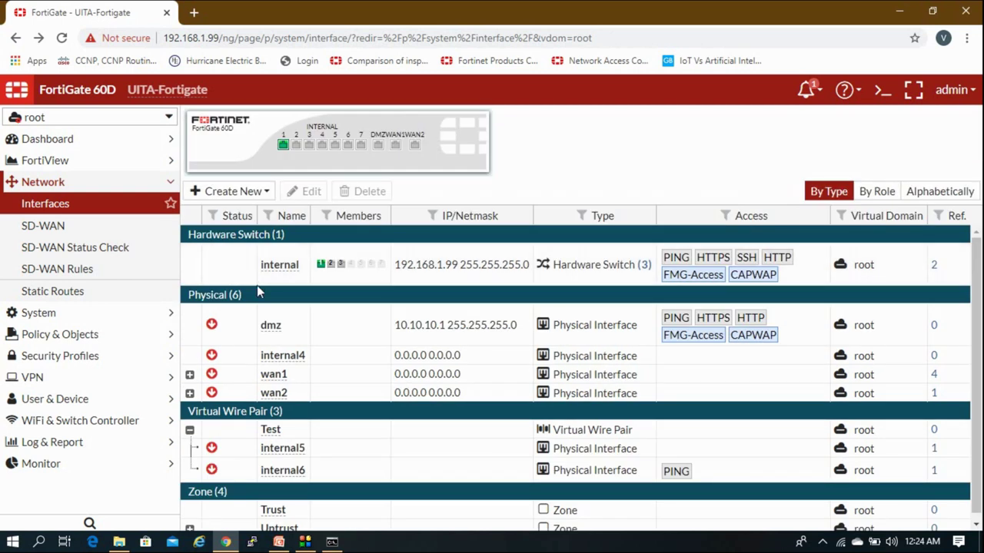
- Switch the VDOM selector to the Global view
left_click(80, 120)
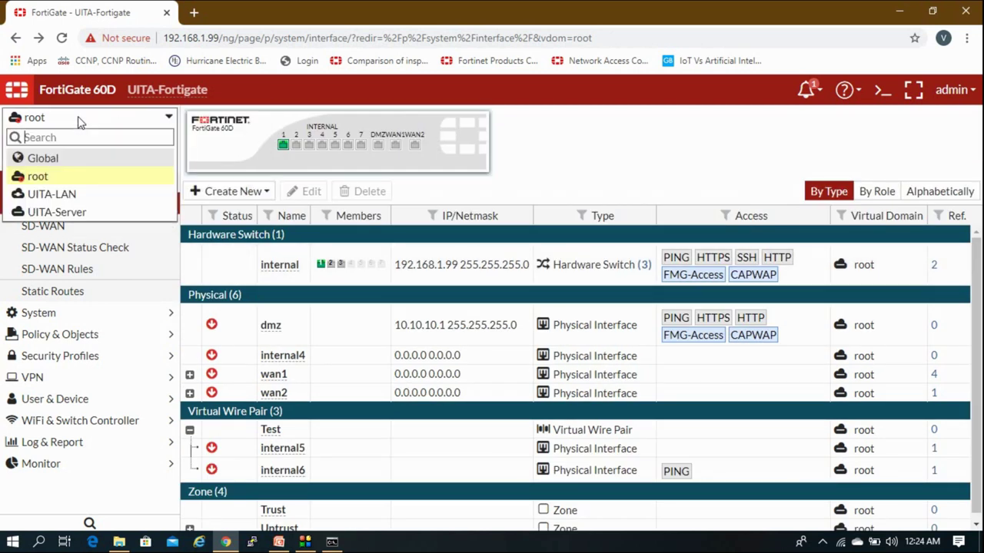
left_click(491, 142)
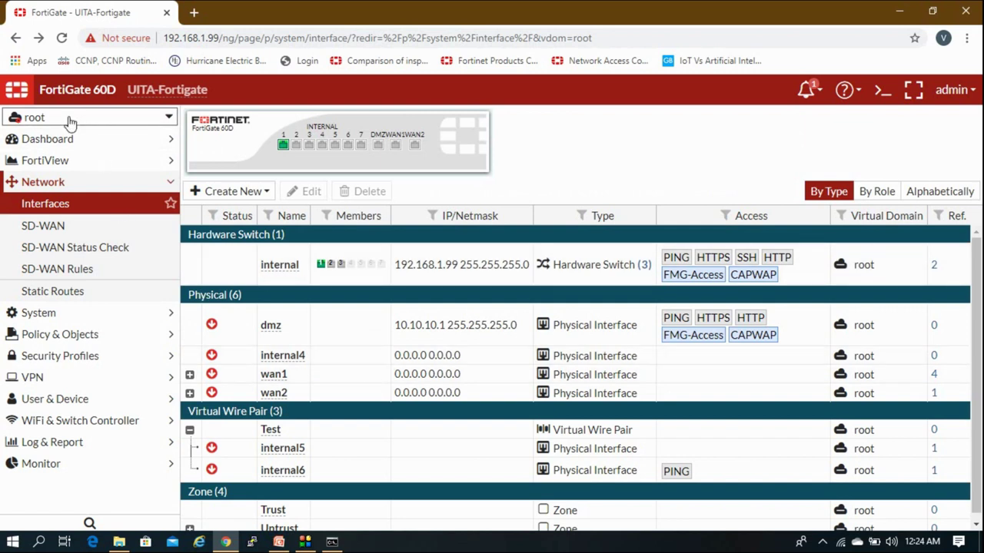
mouse_move(49, 122)
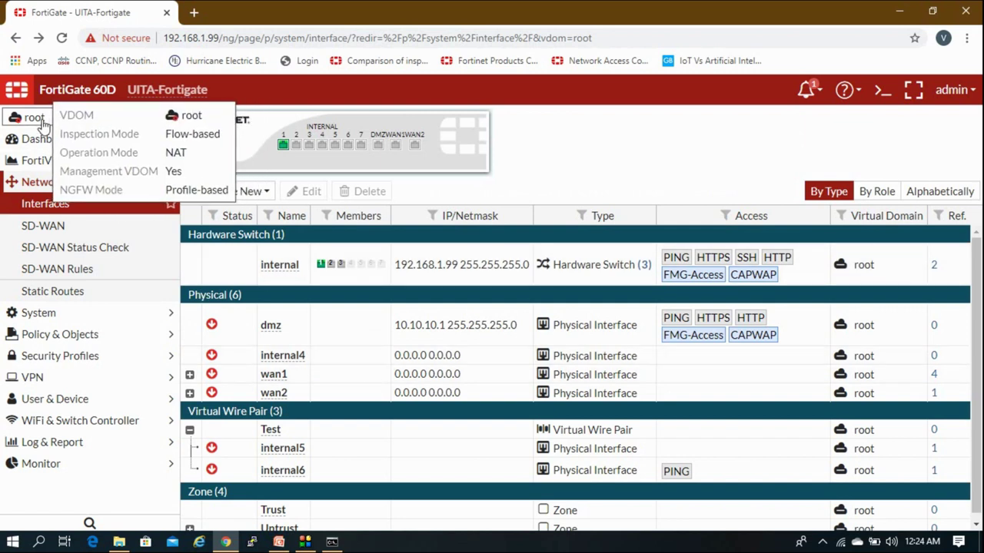
left_click(43, 123)
left_click(43, 158)
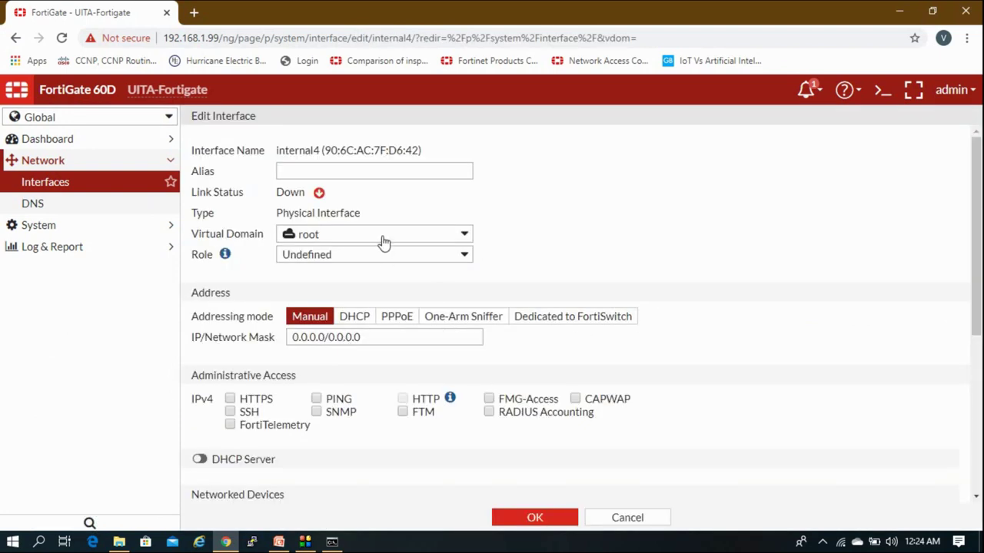
- Assign internal4 to the UITA-LAN virtual domain
left_click(384, 240)
left_click(359, 282)
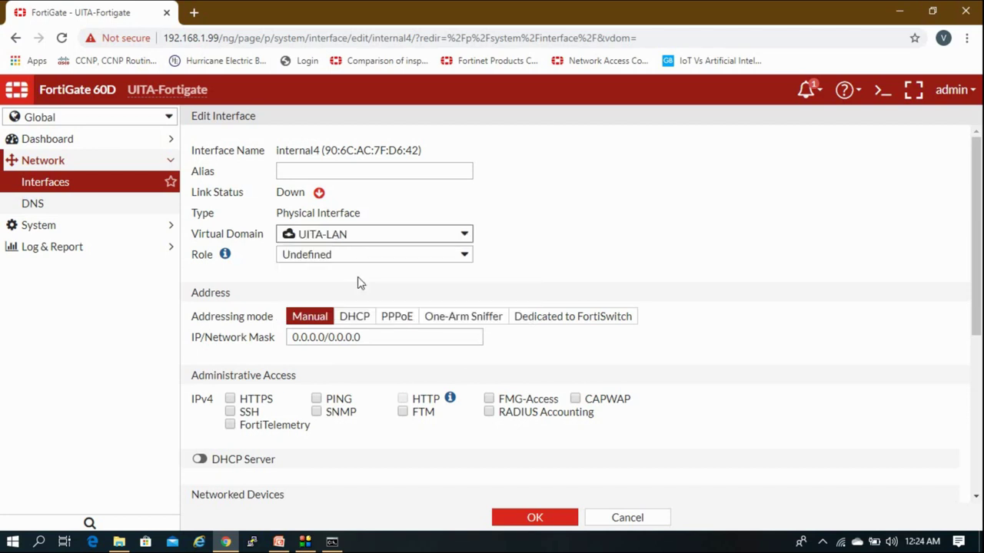
left_click(533, 520)
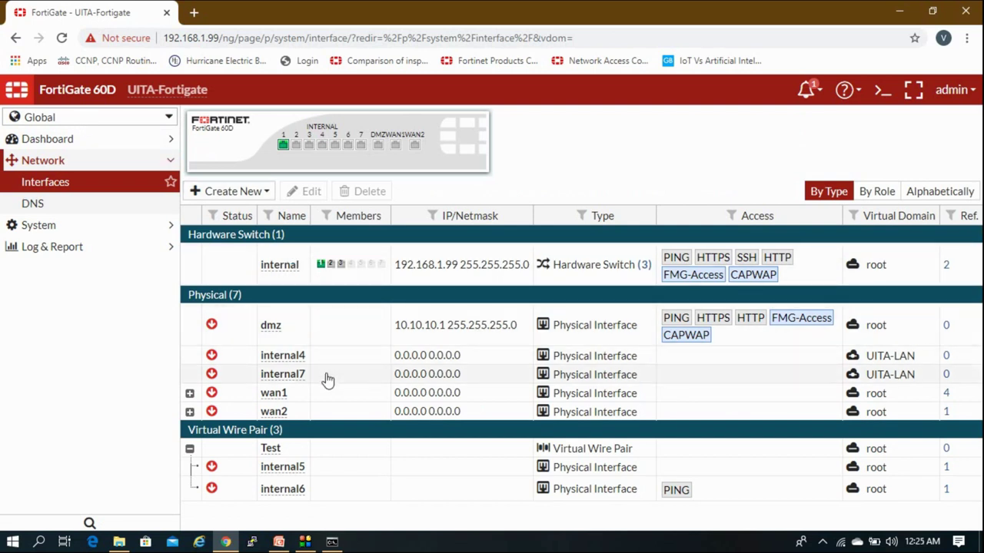
- Move the dmz interface into the UITA-Server virtual domain and save the change
double_click(342, 329)
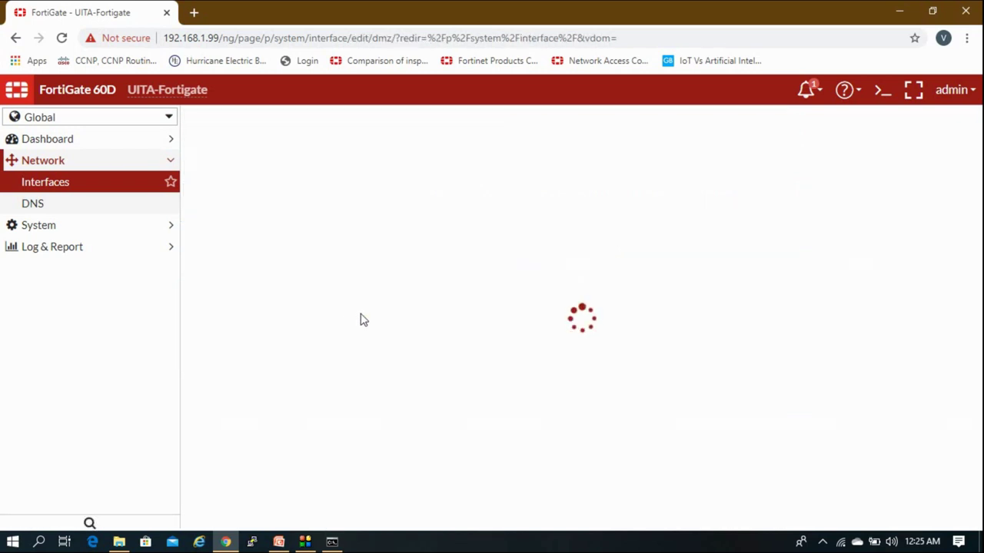
left_click(352, 236)
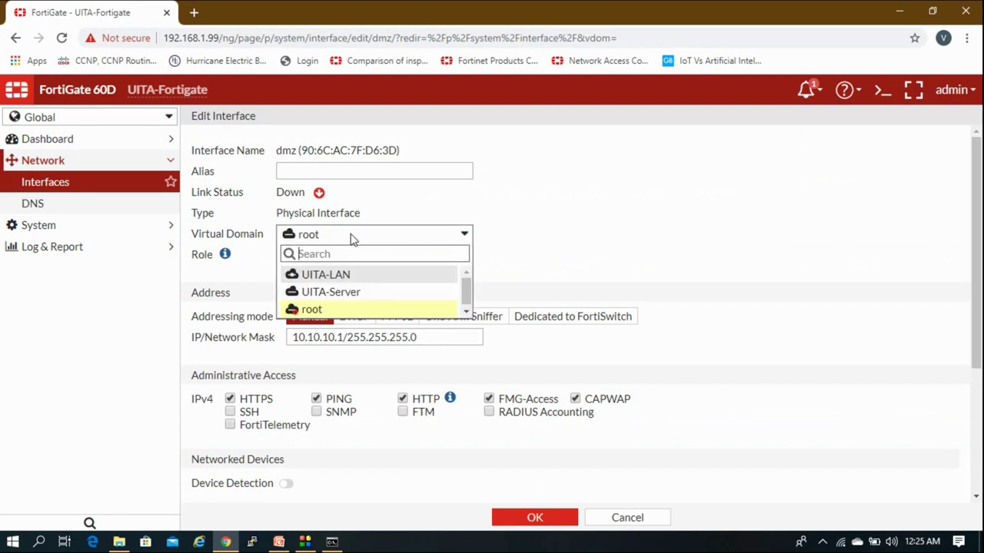
left_click(340, 293)
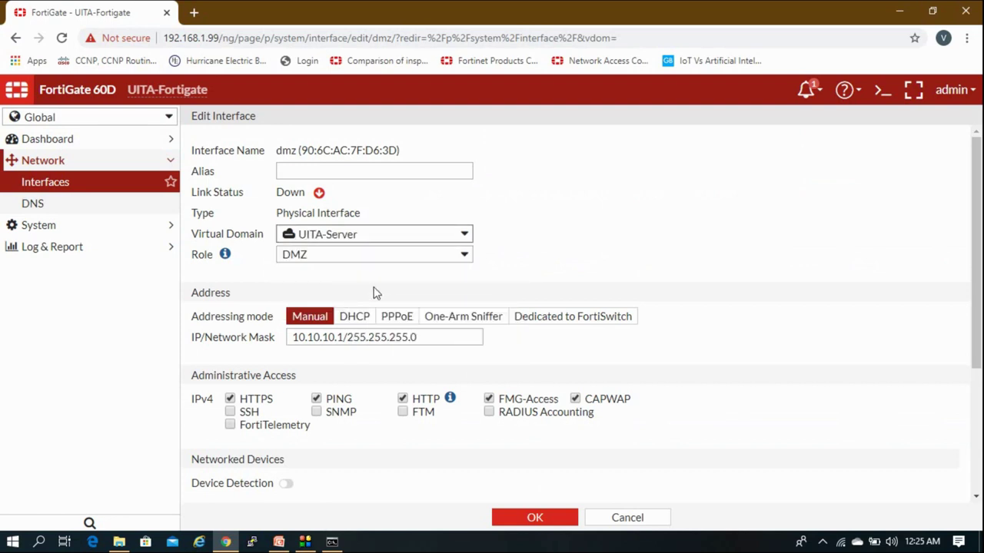
left_click(541, 517)
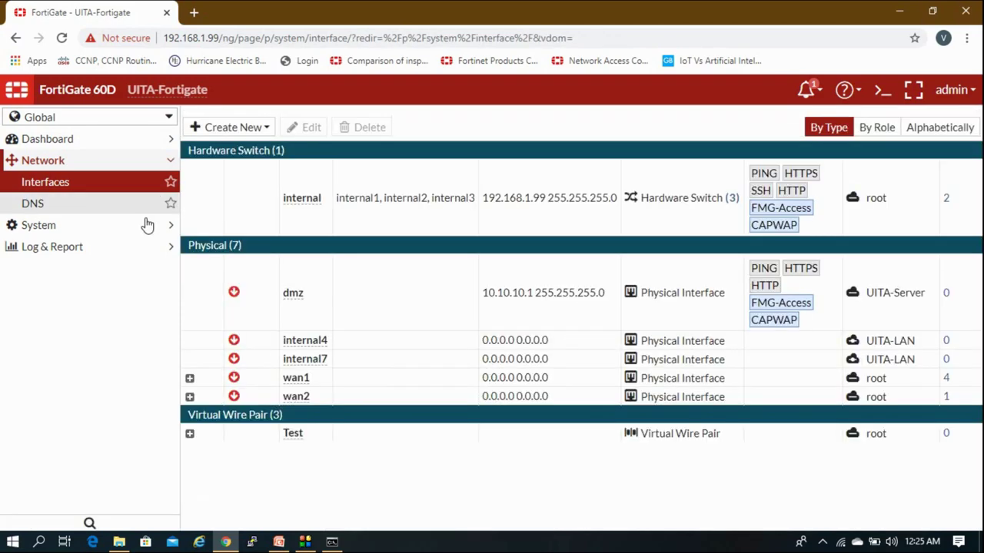
left_click(147, 225)
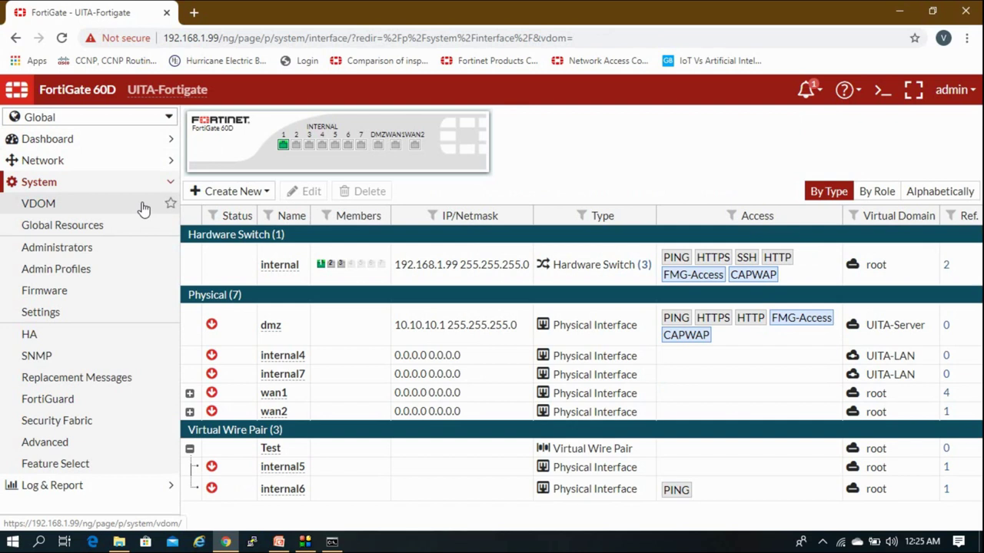
- In the VDOM list, move the Interfaces column next to Security Preset
left_click(143, 208)
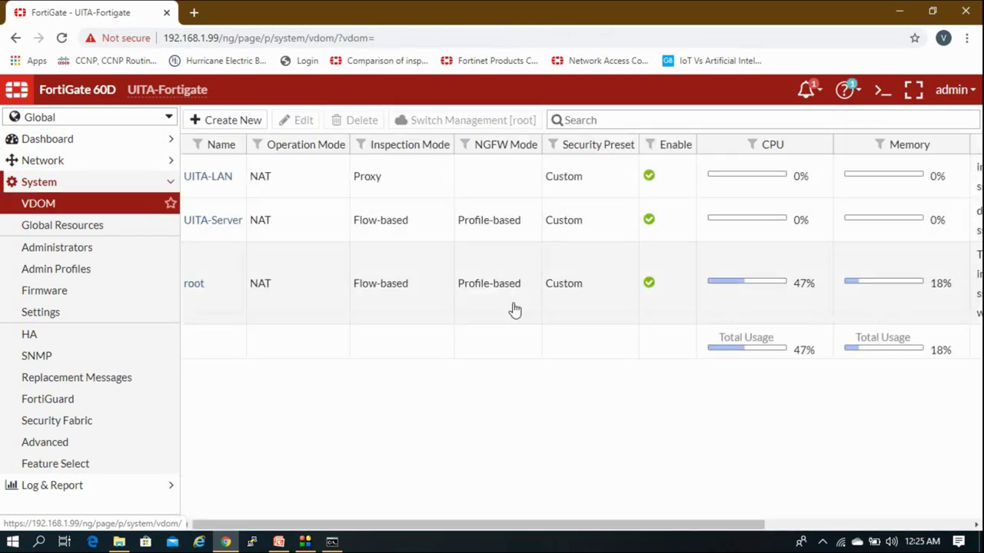
left_click_drag(549, 526, 766, 528)
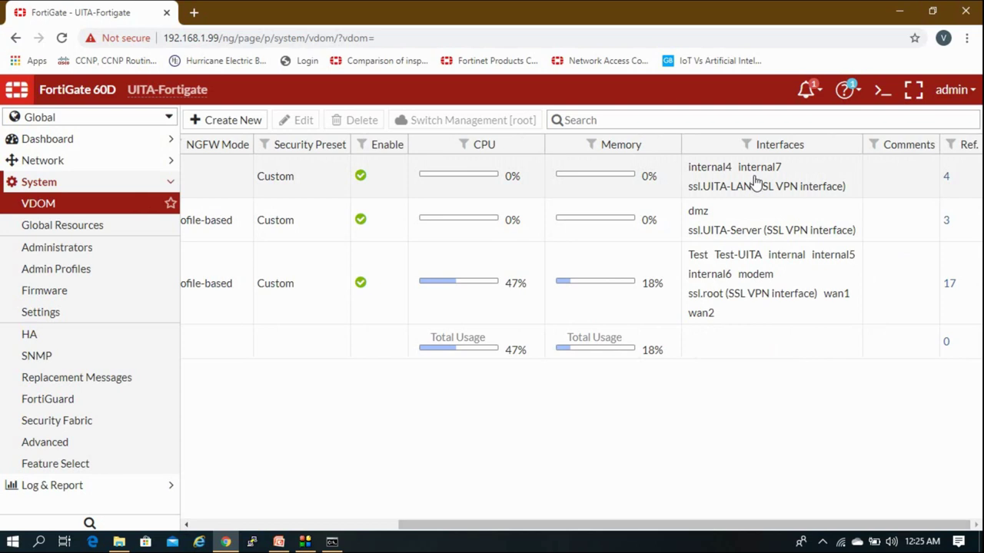
left_click_drag(735, 141, 277, 146)
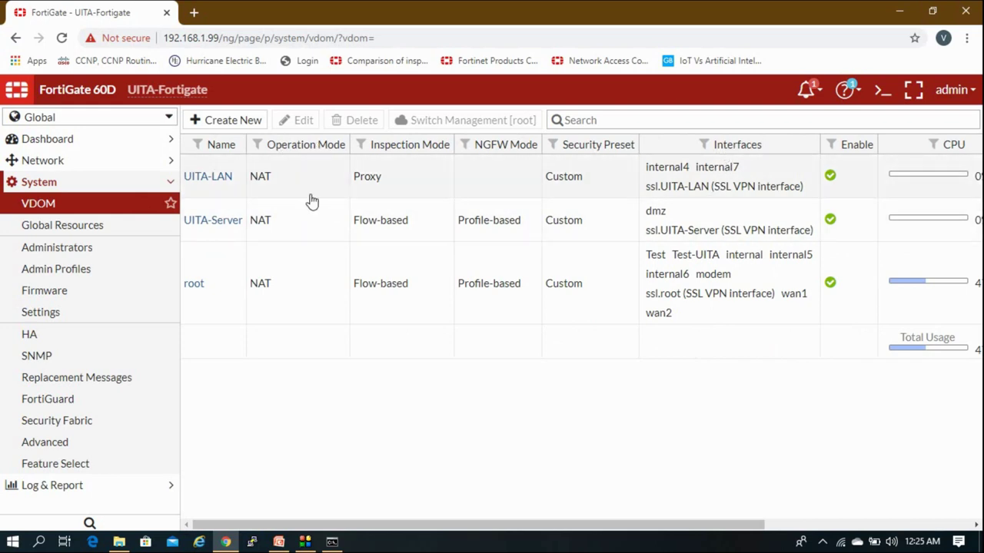
- Check the interfaces of UITA-LAN, UITA-Server and root in the VDOM list
left_click(260, 184)
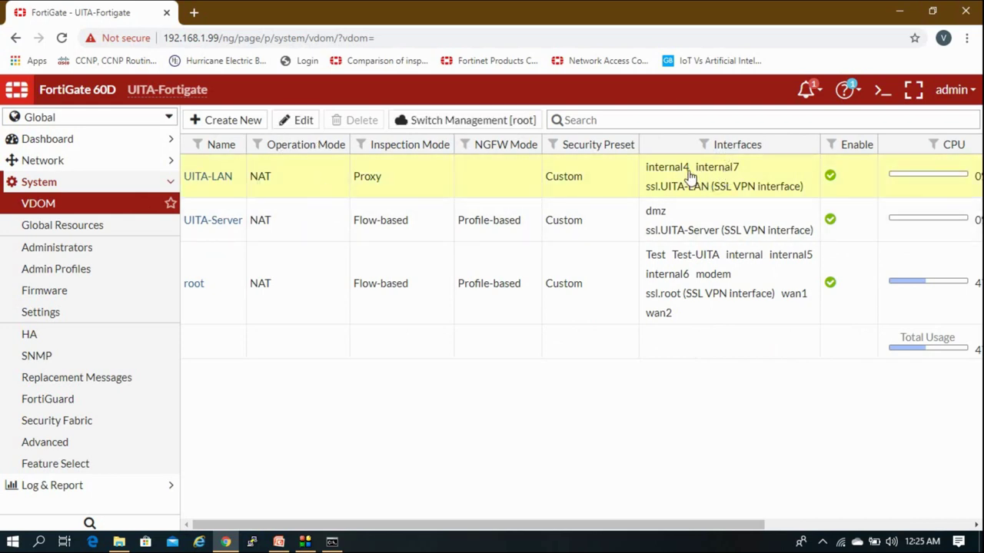
left_click(220, 237)
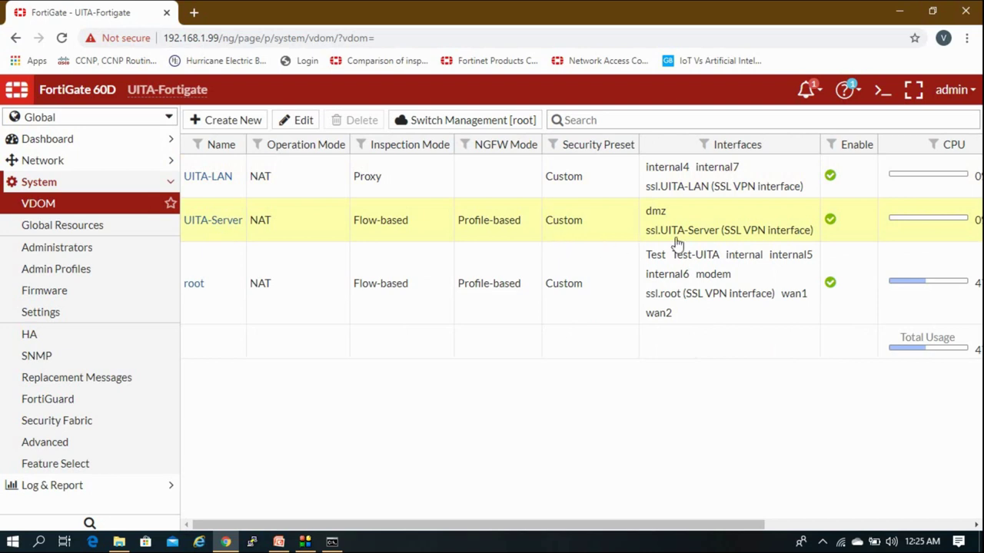
left_click(242, 297)
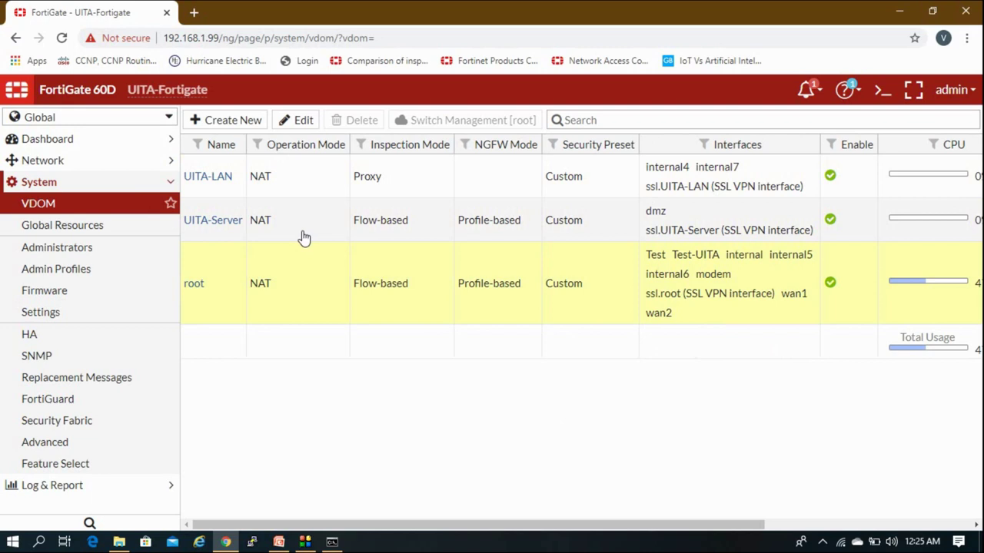
left_click(100, 123)
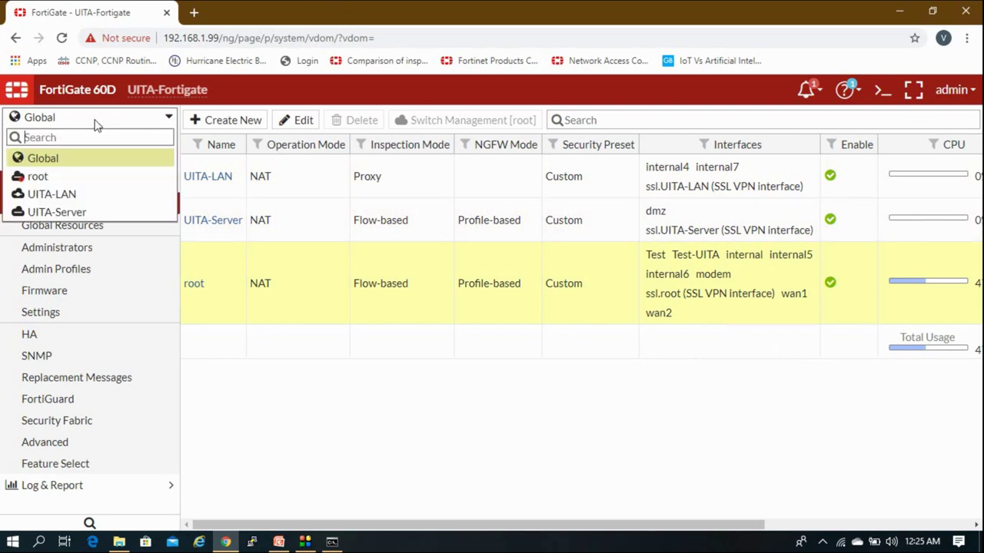
- Switch management to the root VDOM and show its IPv4 policy list
left_click(103, 178)
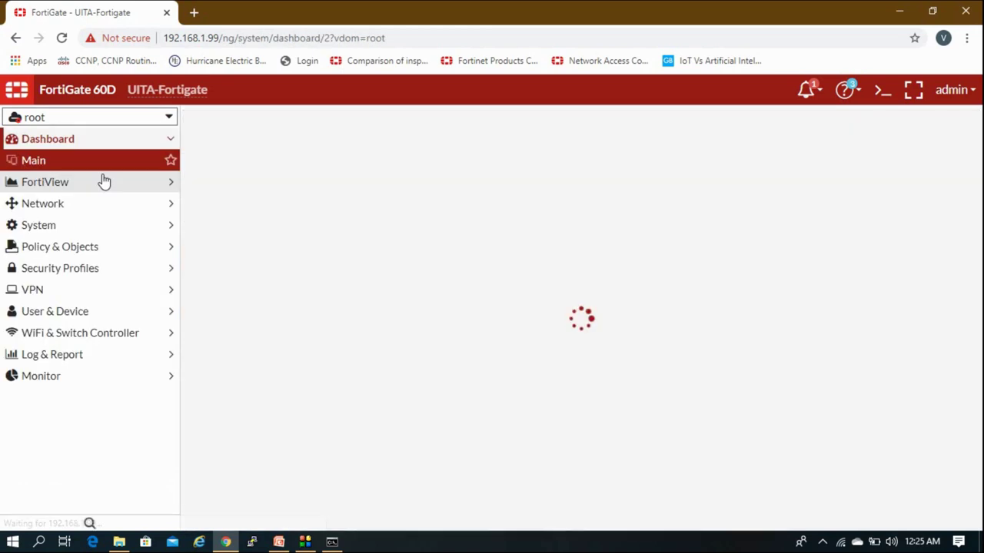
left_click(77, 249)
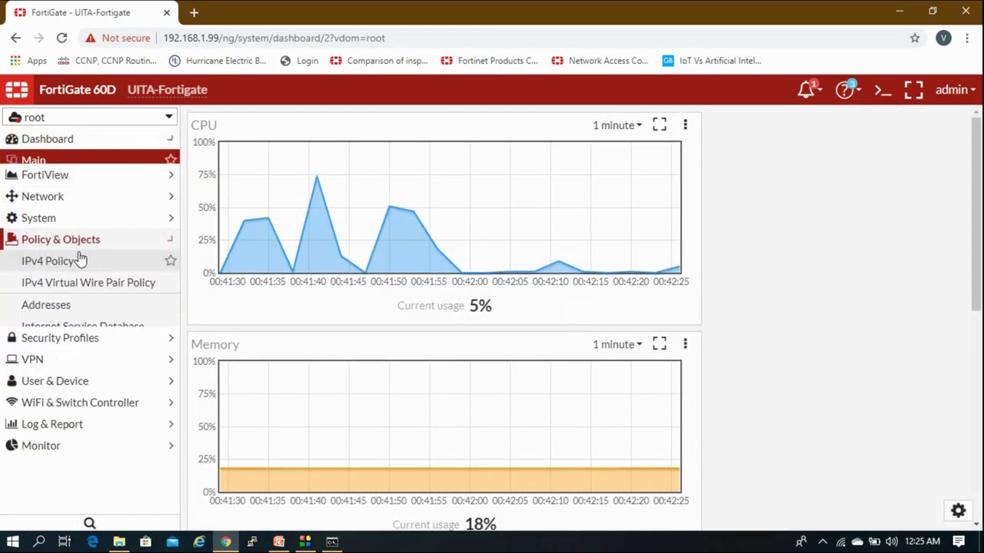
left_click(68, 247)
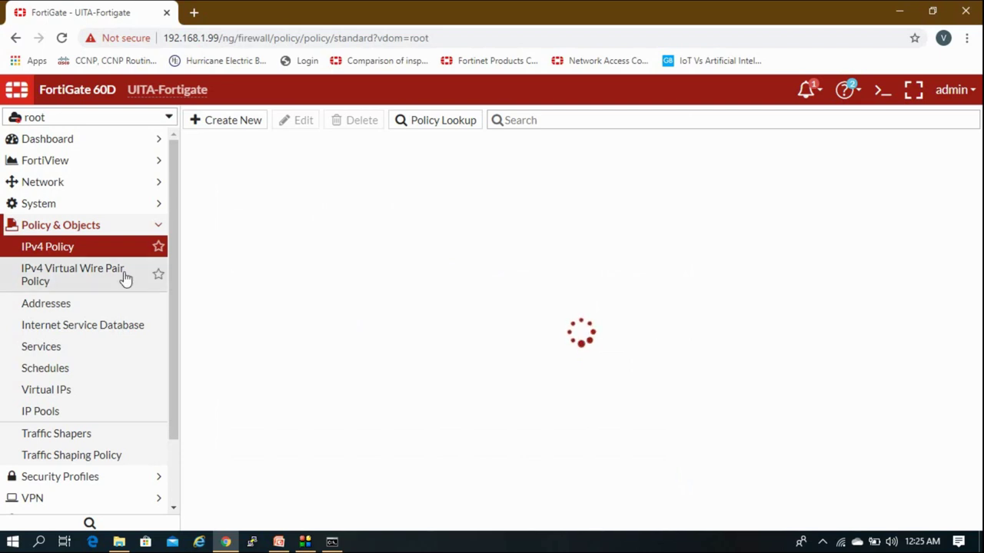
- Delete policy 1 from root's internal-to-wan1 policy group
left_click(195, 165)
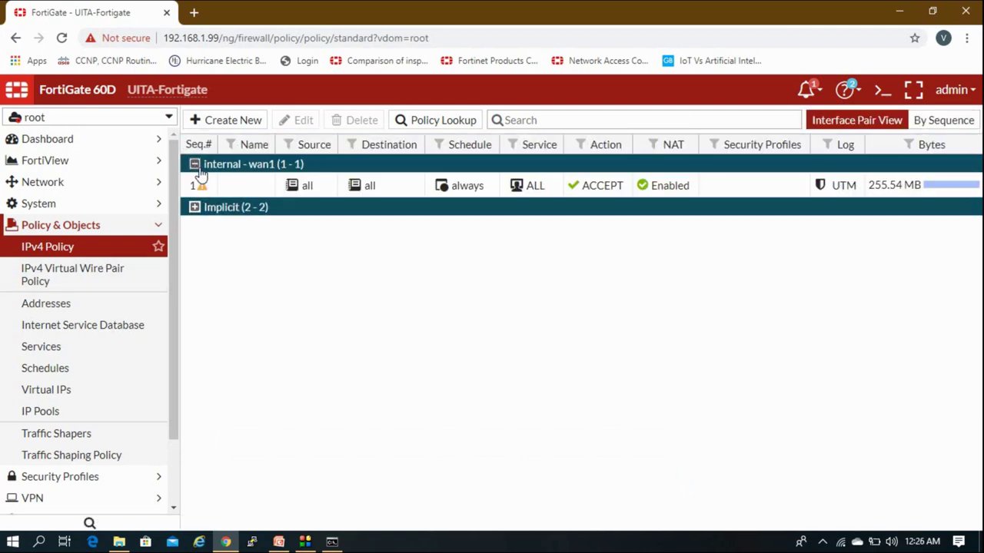
right_click(213, 186)
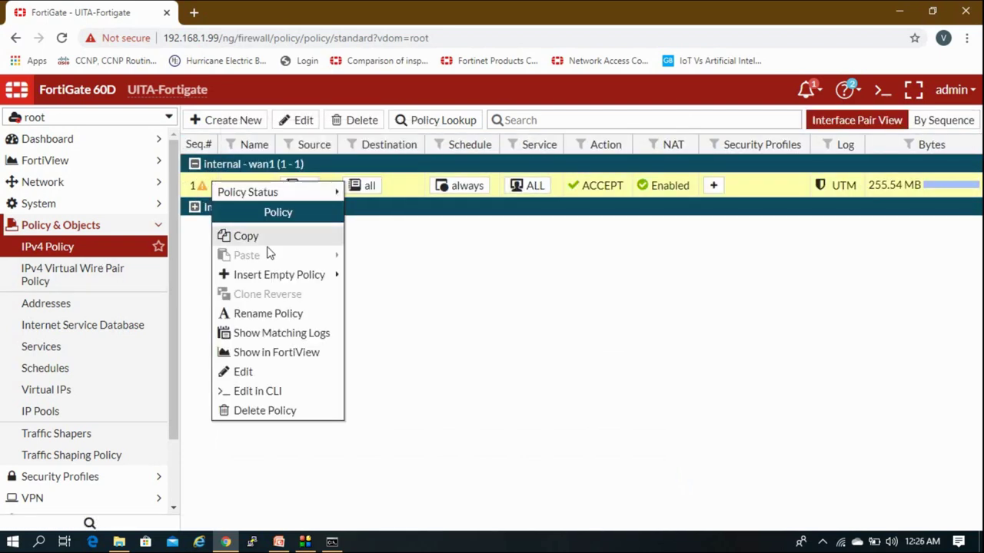
left_click(271, 411)
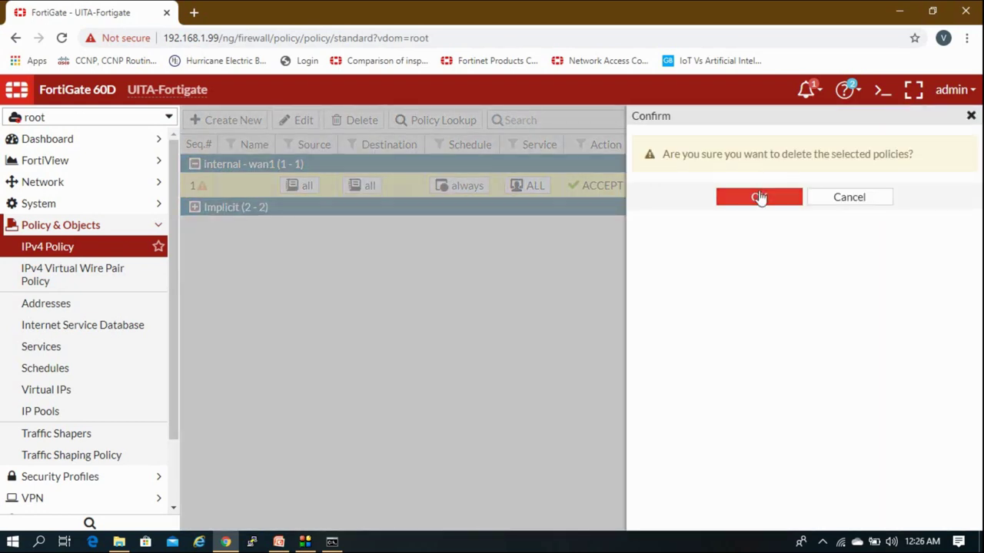
left_click(758, 197)
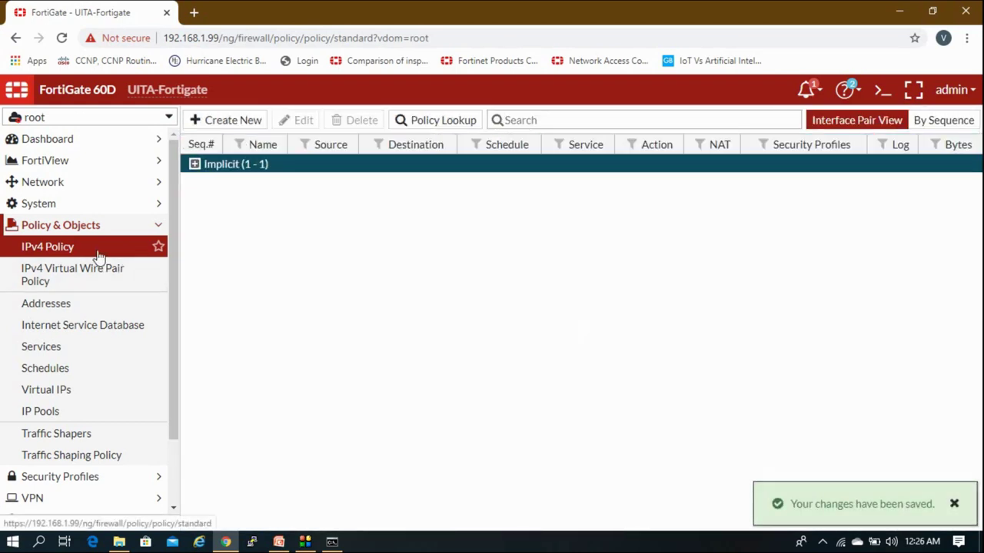
left_click(99, 225)
left_click(87, 210)
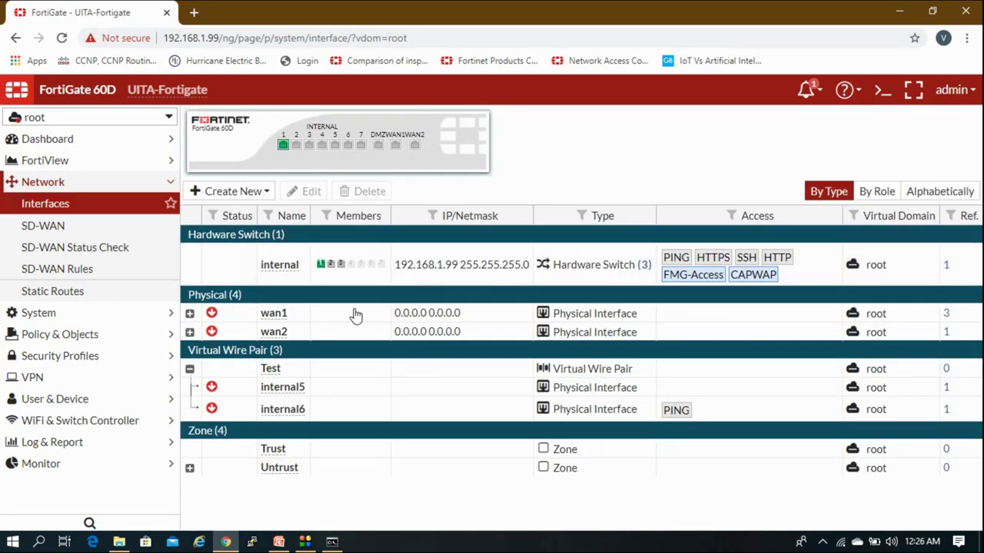
- Reveal the VLANs under wan1 and wan2, then view root's empty static routes
left_click(189, 314)
left_click(189, 357)
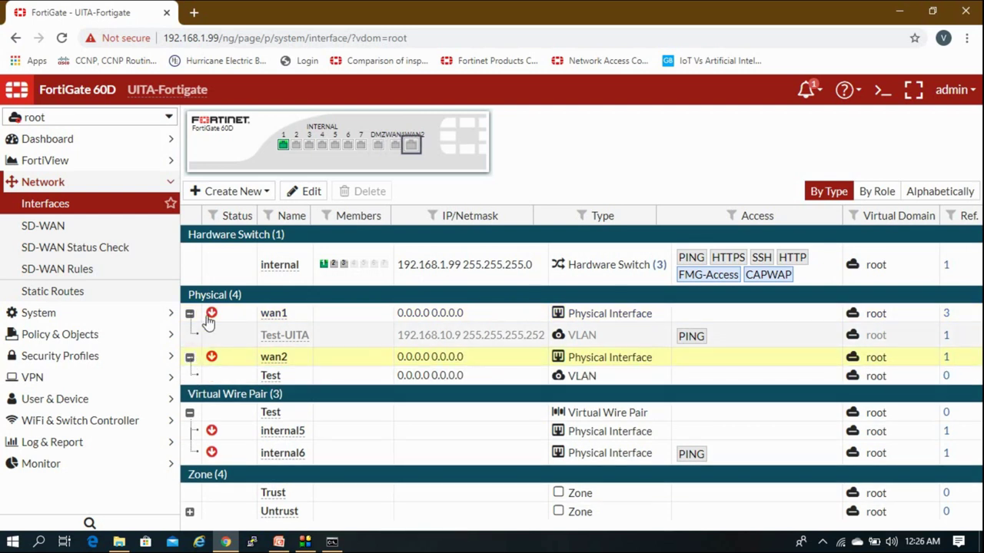
left_click(223, 271)
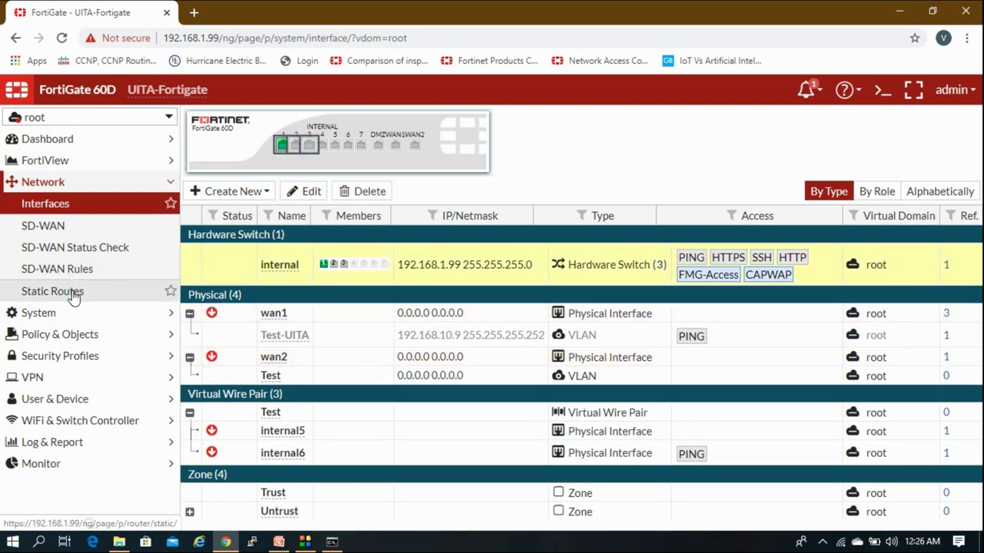
left_click(74, 292)
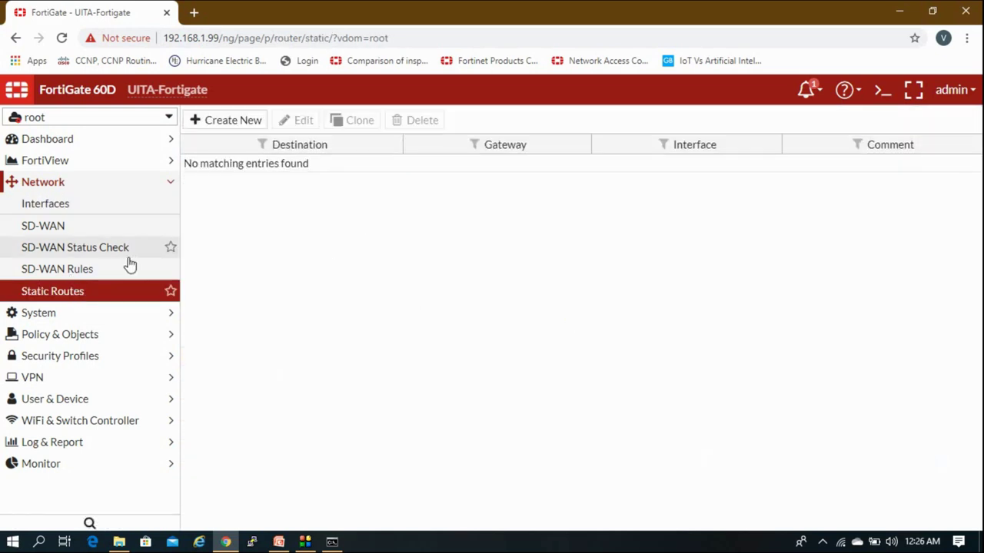
- Switch management from root to the UITA-LAN VDOM
left_click(117, 185)
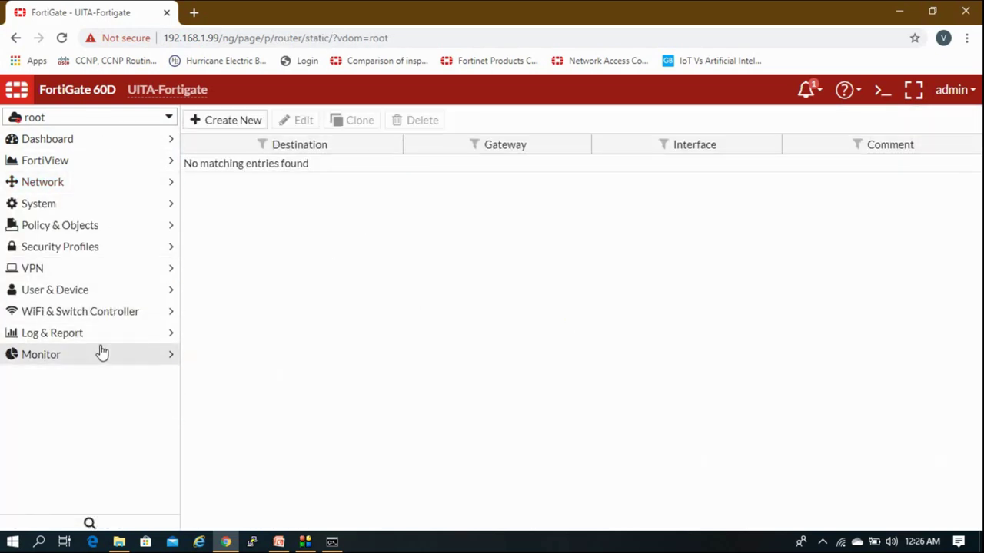
left_click(99, 353)
scroll(85, 400, "down", 2)
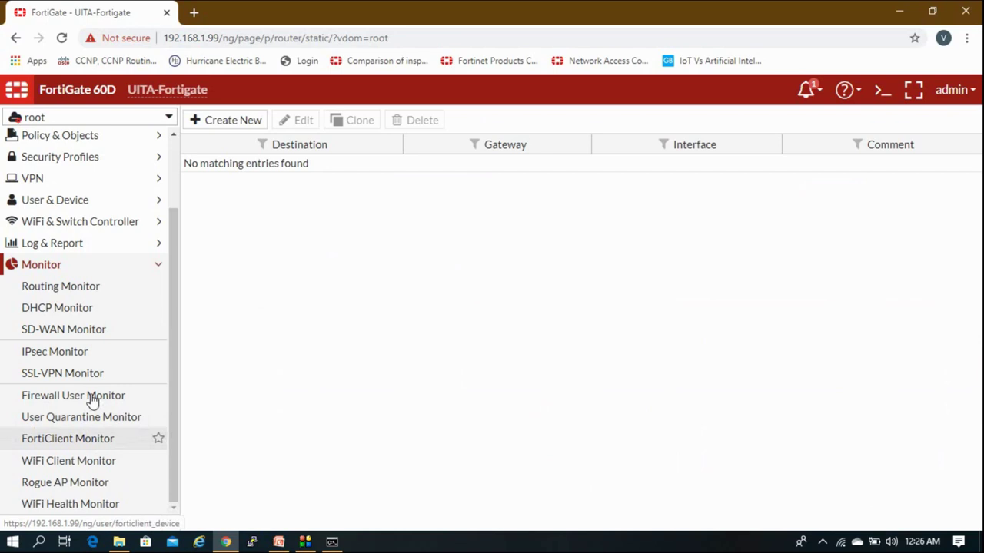
left_click(108, 118)
left_click(80, 196)
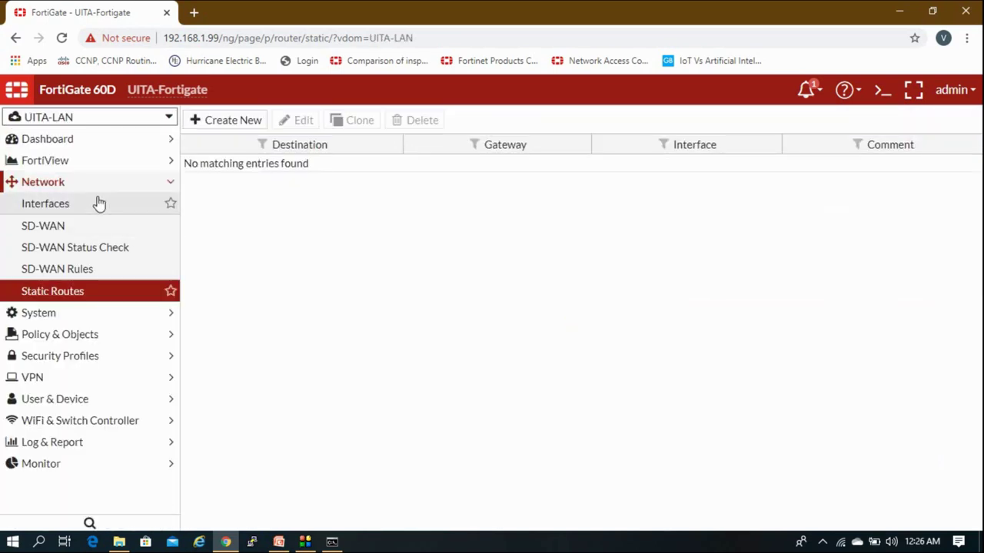
- Browse UITA-LAN's Policy & Objects and VPN menu groups
left_click(97, 190)
left_click(93, 233)
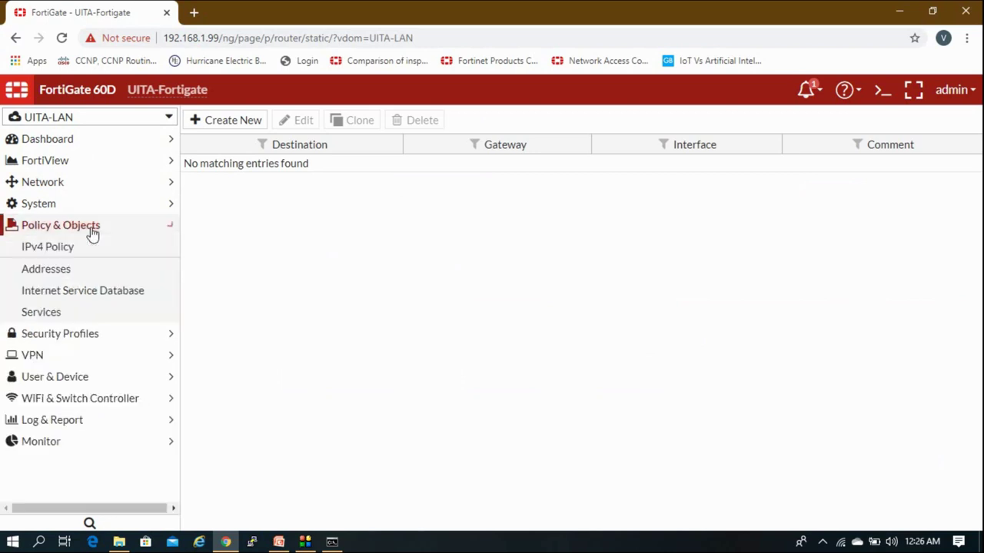
left_click(93, 233)
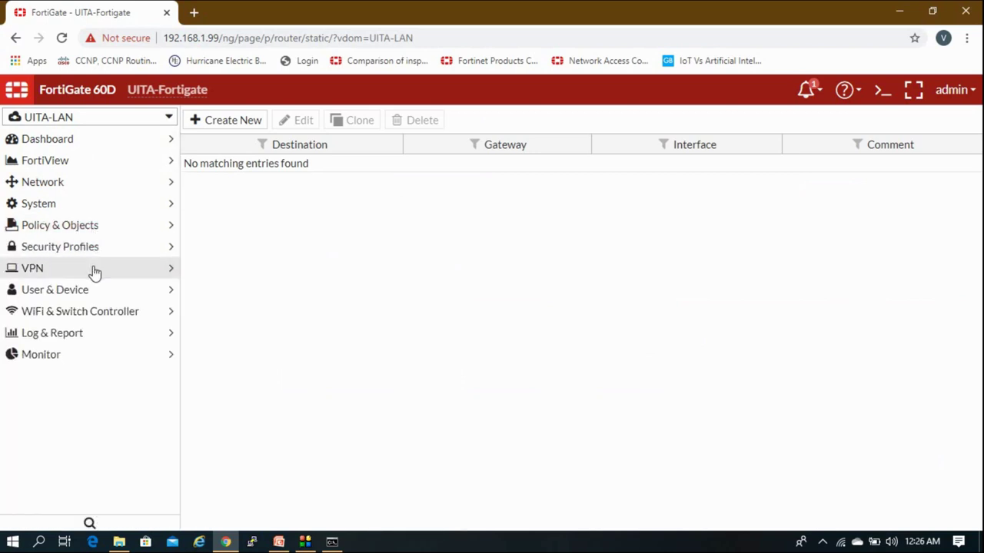
left_click(93, 270)
left_click(94, 271)
- Switch management back to the Global context
left_click(115, 121)
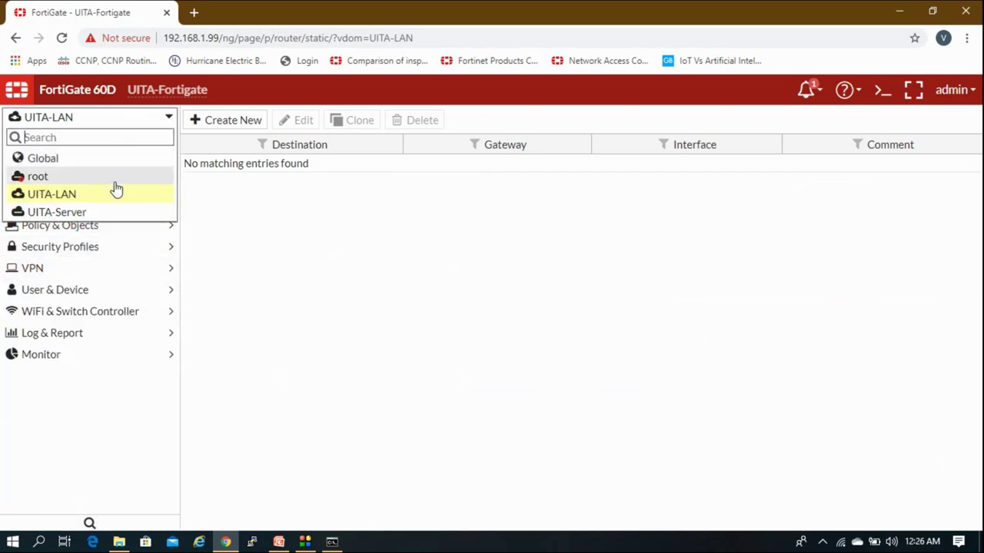
mouse_move(114, 186)
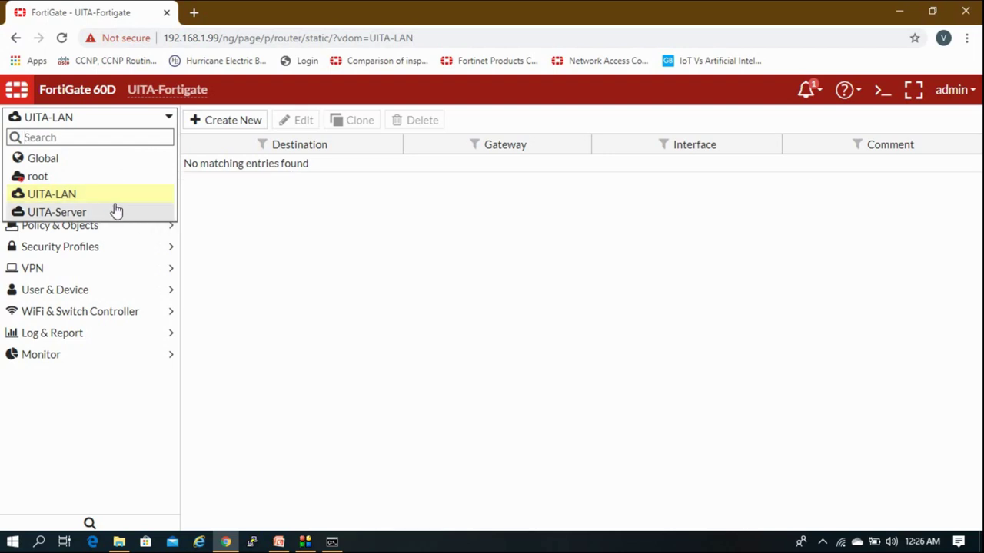
left_click(122, 161)
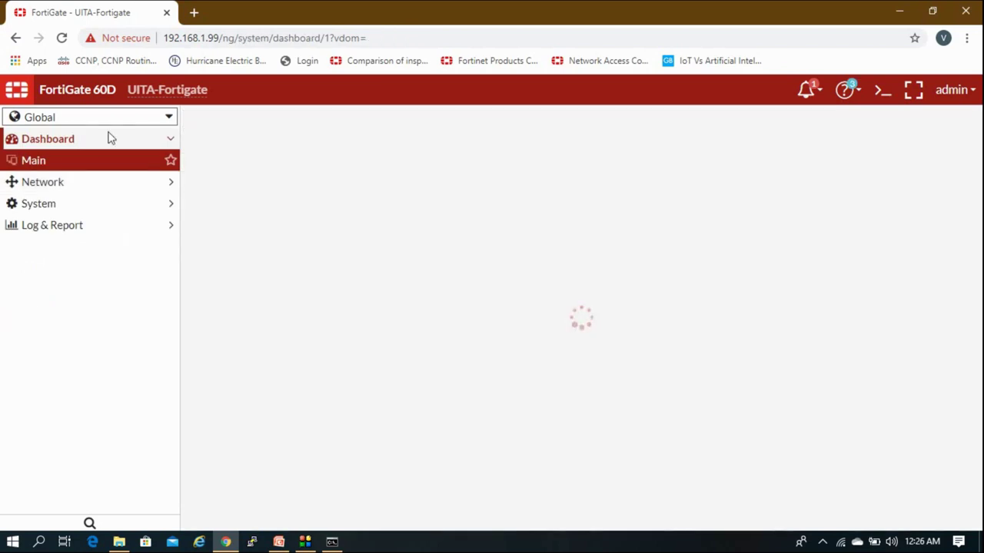
- Show the Global interface list and its Create New choices
left_click(107, 143)
left_click(101, 161)
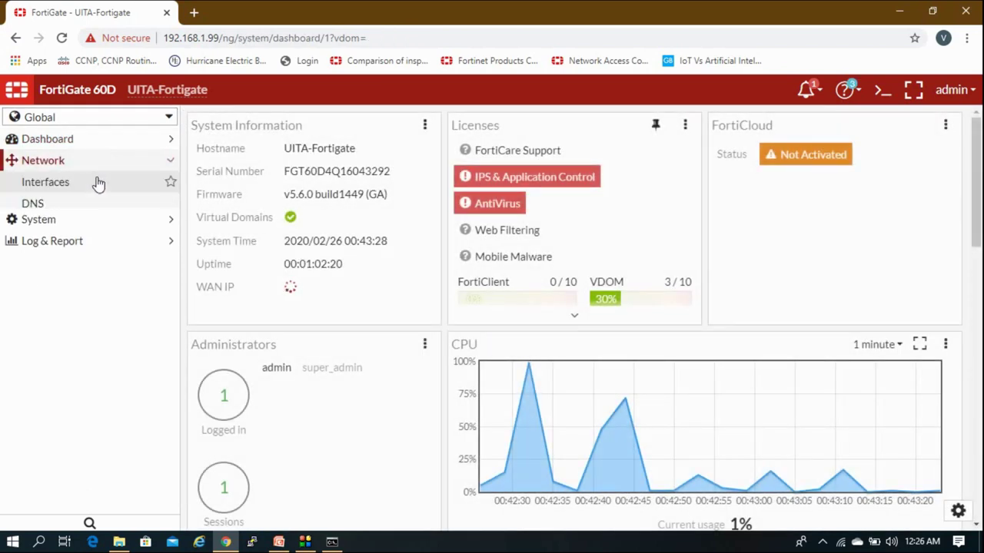
left_click(96, 183)
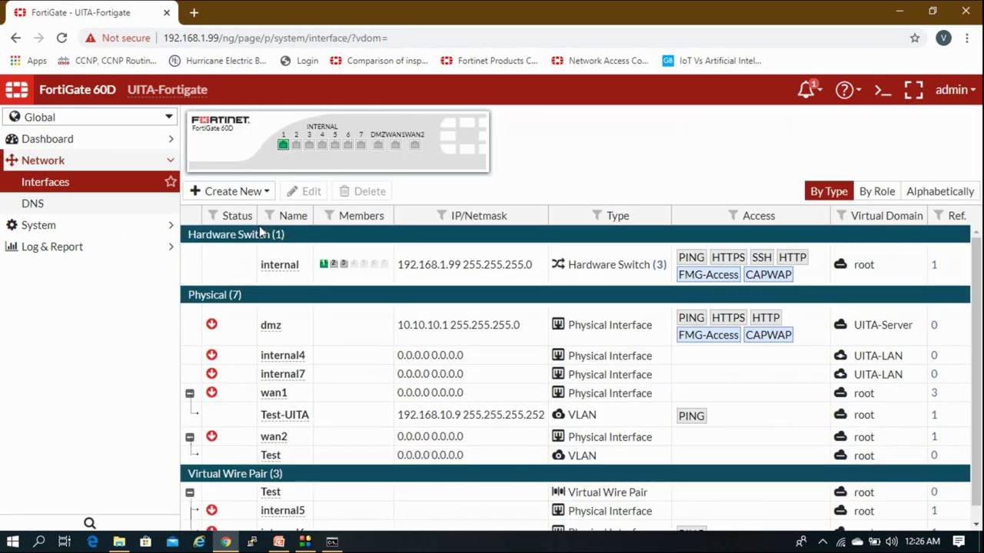
left_click(241, 194)
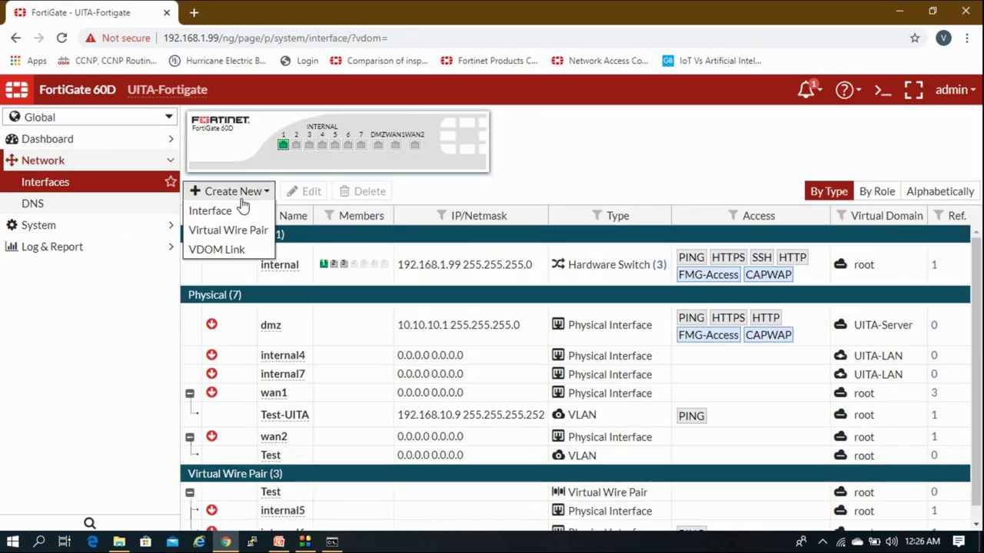
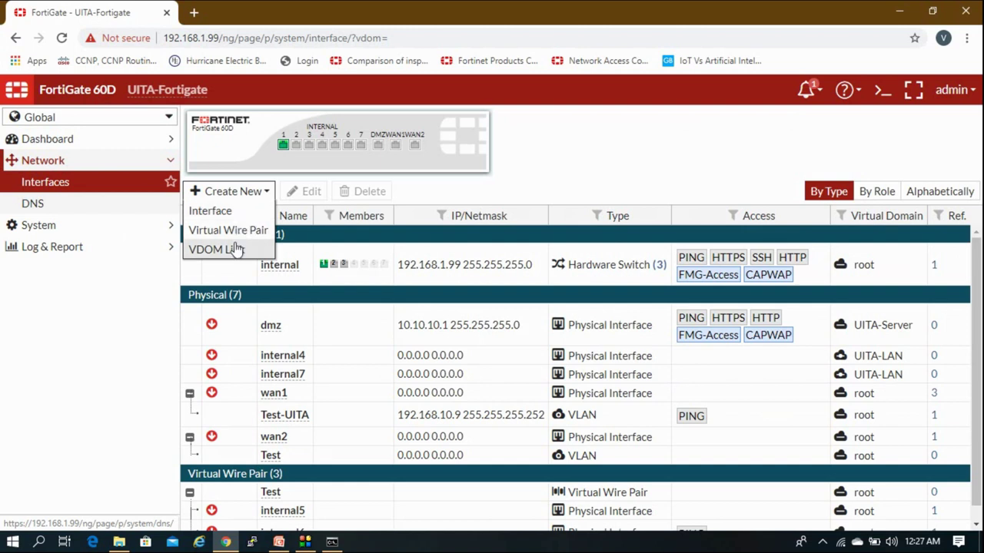
- Start a new VDOM link from Create New, then bring up the PowerPoint lecture
left_click(233, 251)
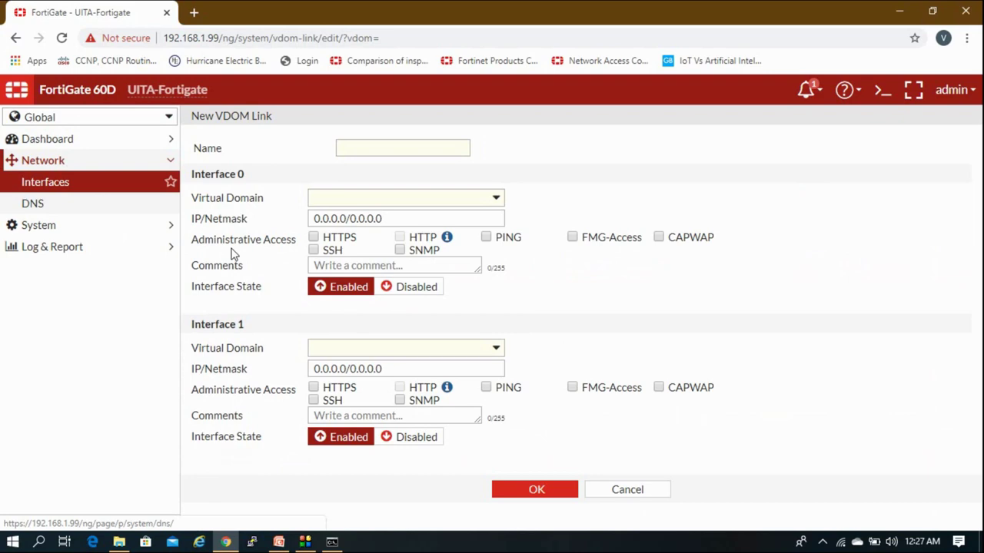
left_click(284, 543)
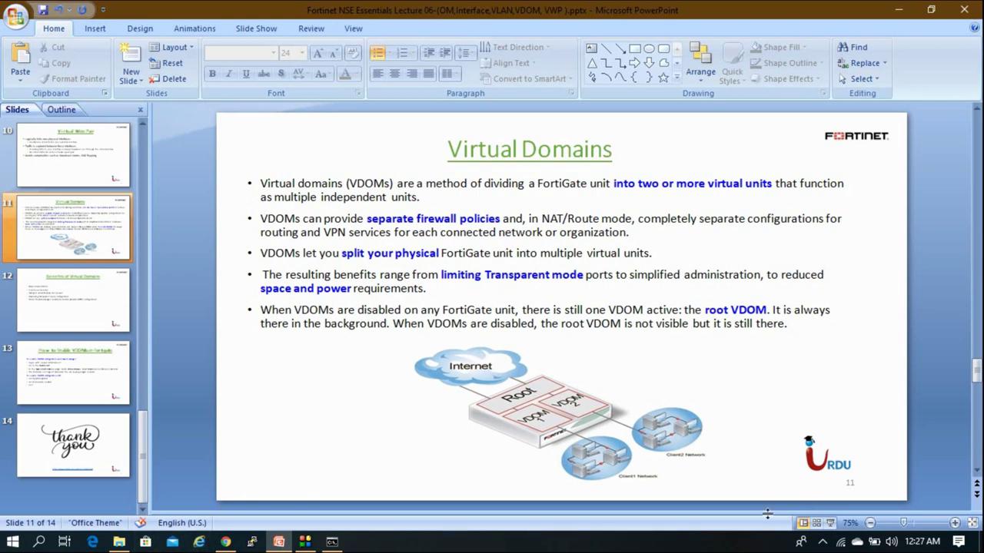
- Run slide 11, 'Virtual Domains', as a slide show and pick the felt-tip pen for ink
left_click(830, 523)
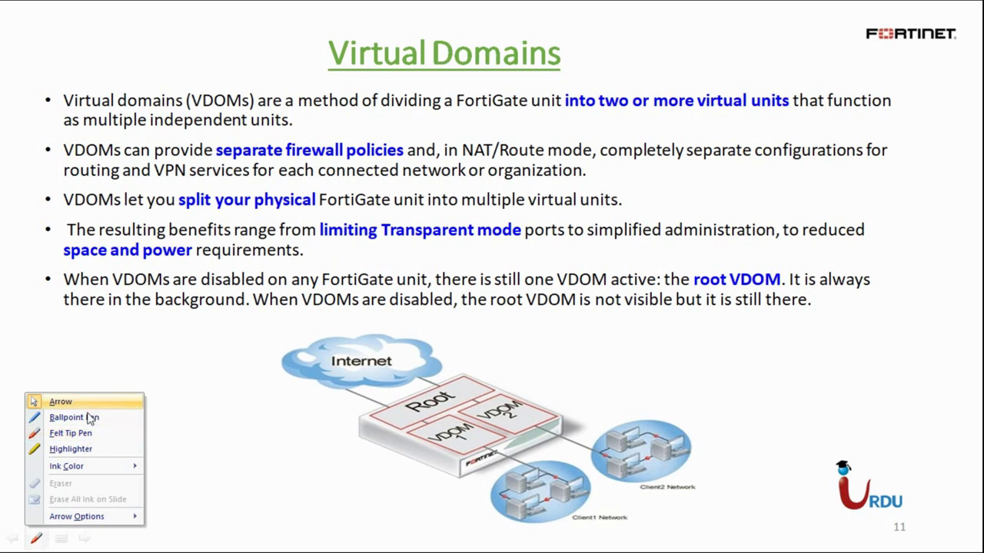
left_click(78, 434)
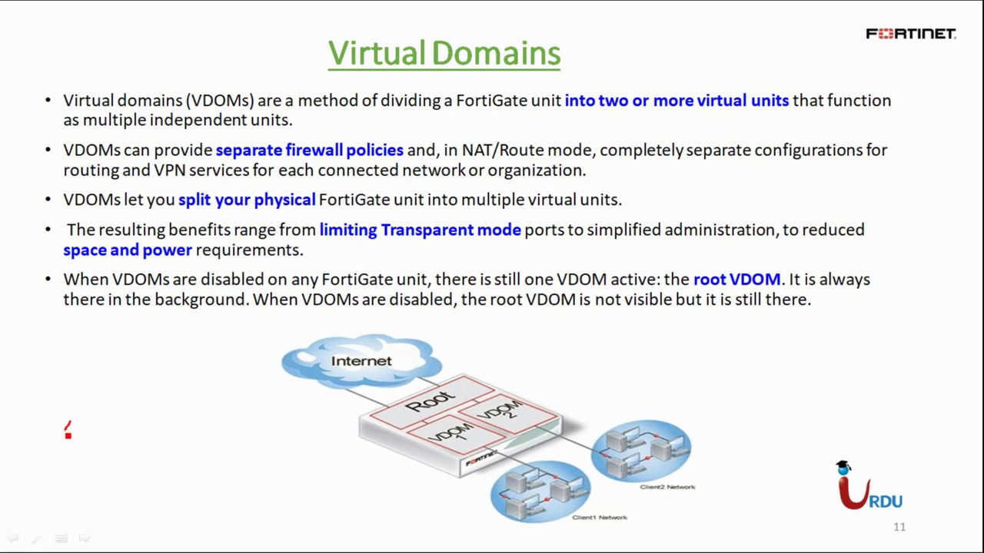
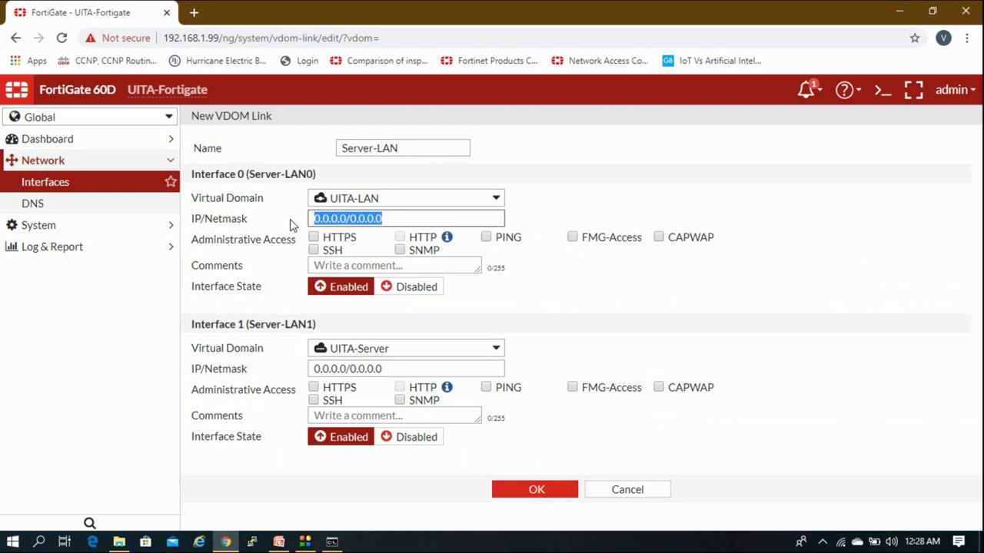
- Give the UITA-LAN end of Server-LAN 10.10.20.1/30 with PING allowed
type("10")
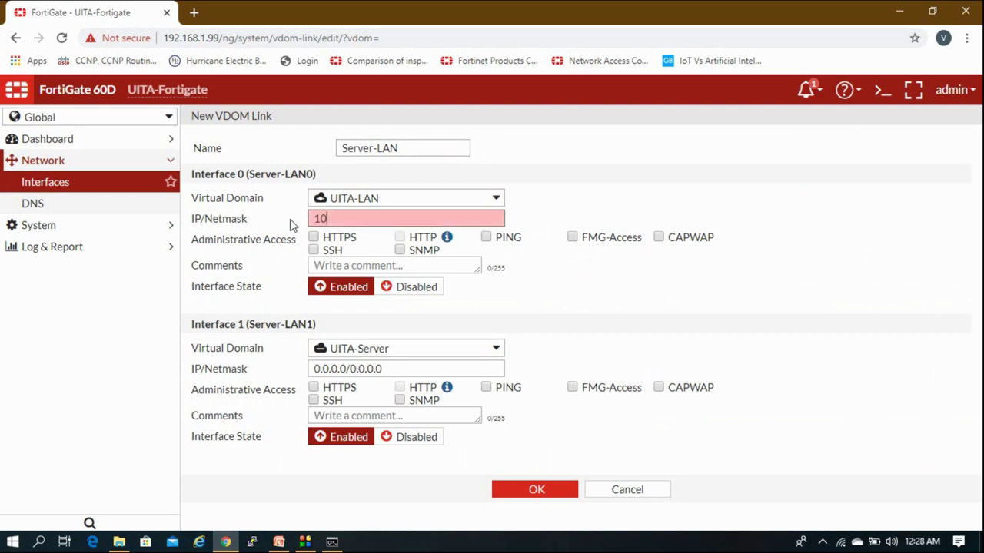
type(".10.10")
key("BackSpace")
type("20.1/30")
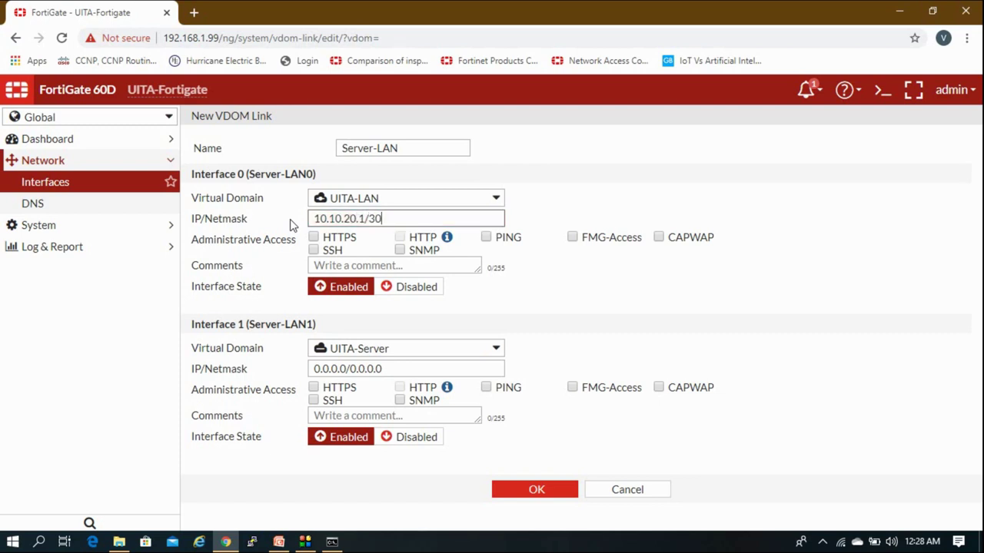
left_click(485, 238)
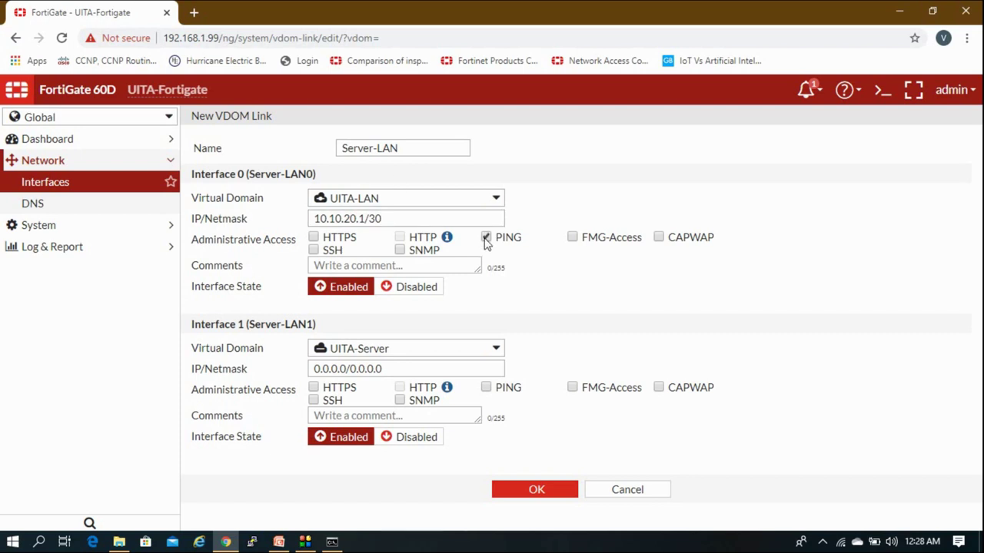
- Give the UITA-Server end 10.10.20.2/30 with PING allowed and save the link
left_click(396, 372)
type("10.1")
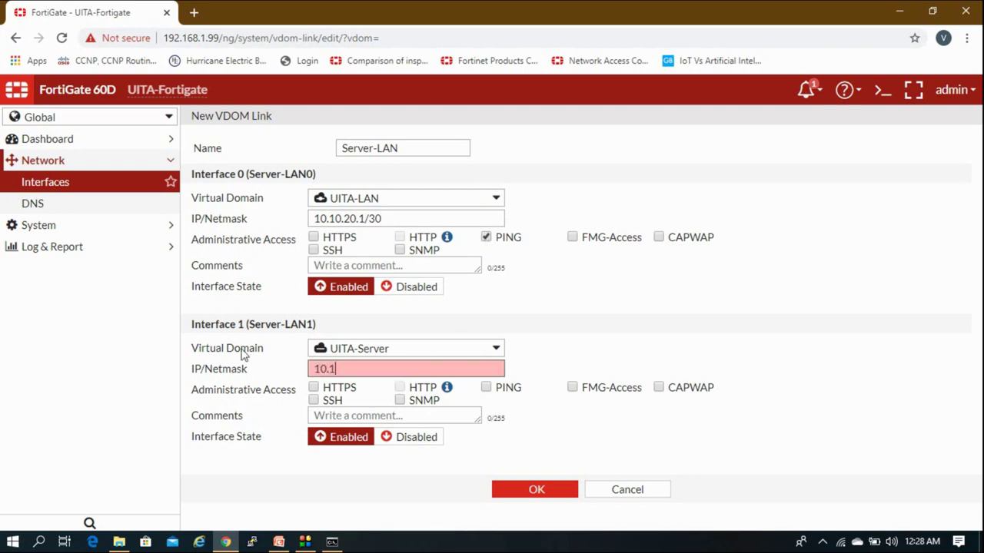
type("0.1")
type("0..2")
type("2/30")
left_click(492, 391)
left_click(487, 388)
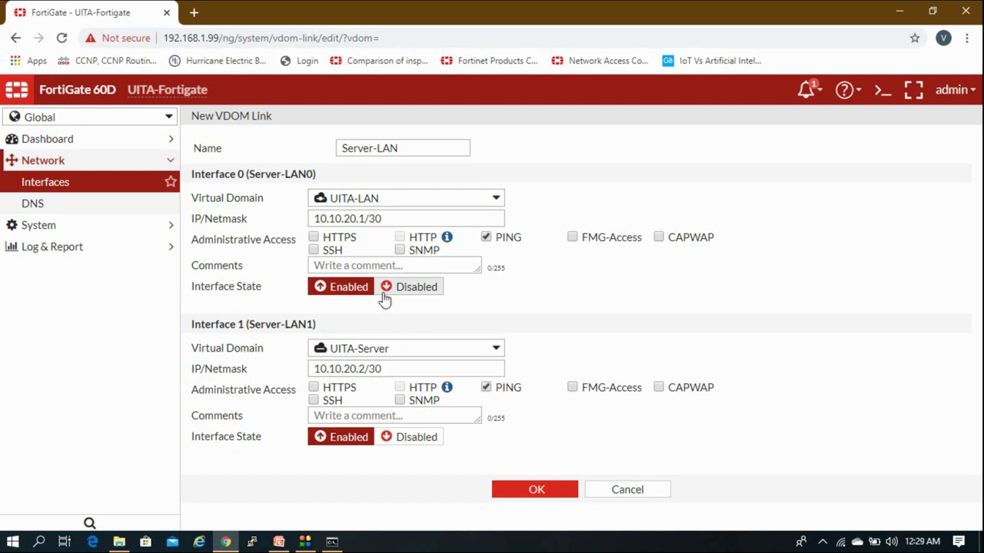
left_click(542, 491)
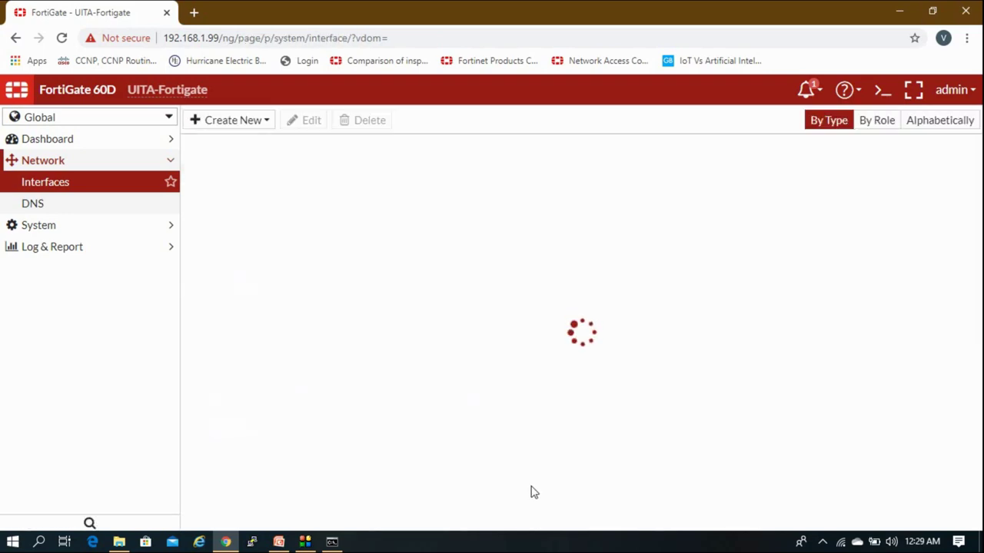
- Review Server-LAN0 and Server-LAN1 under the Server-LAN link, then switch to the UITA-LAN VDOM
scroll(523, 463, "down", 3)
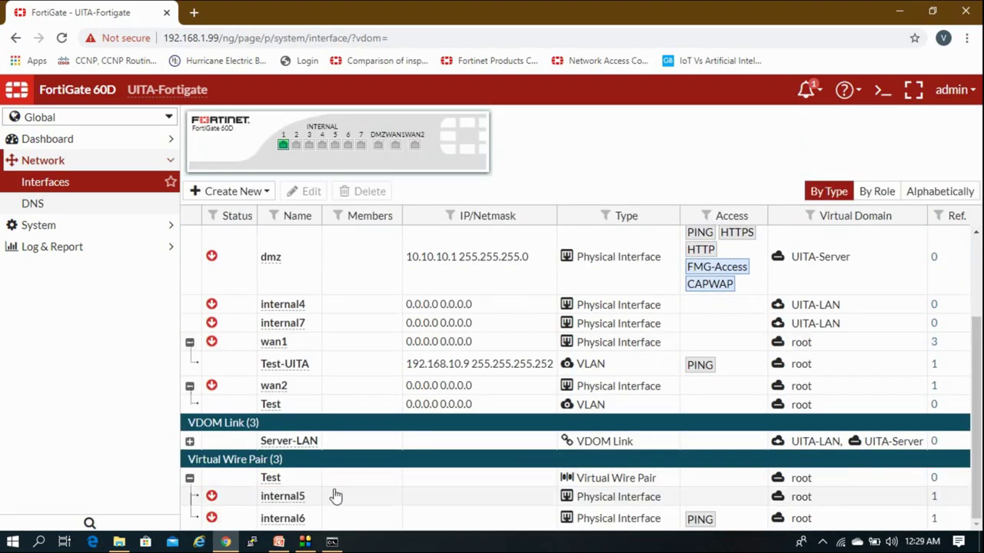
left_click(190, 480)
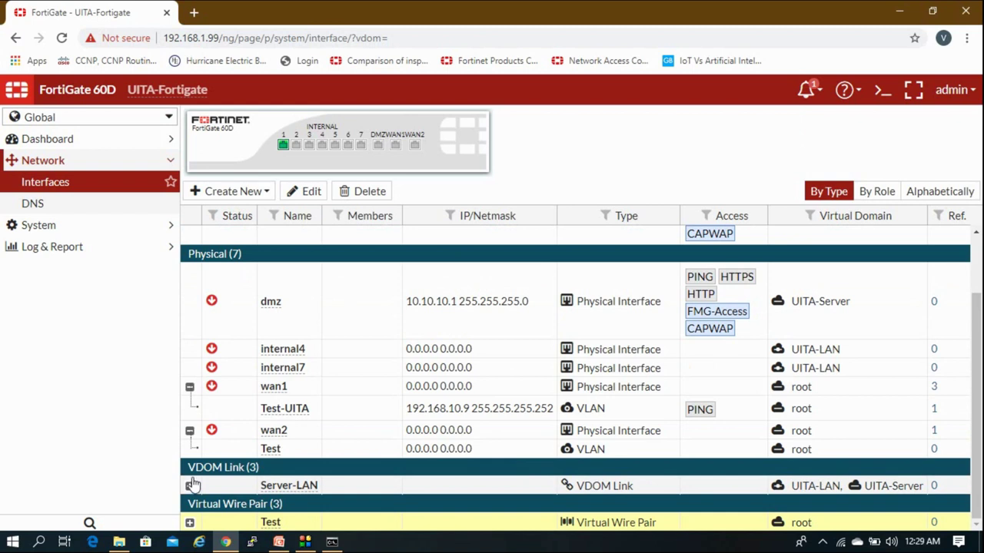
left_click(190, 483)
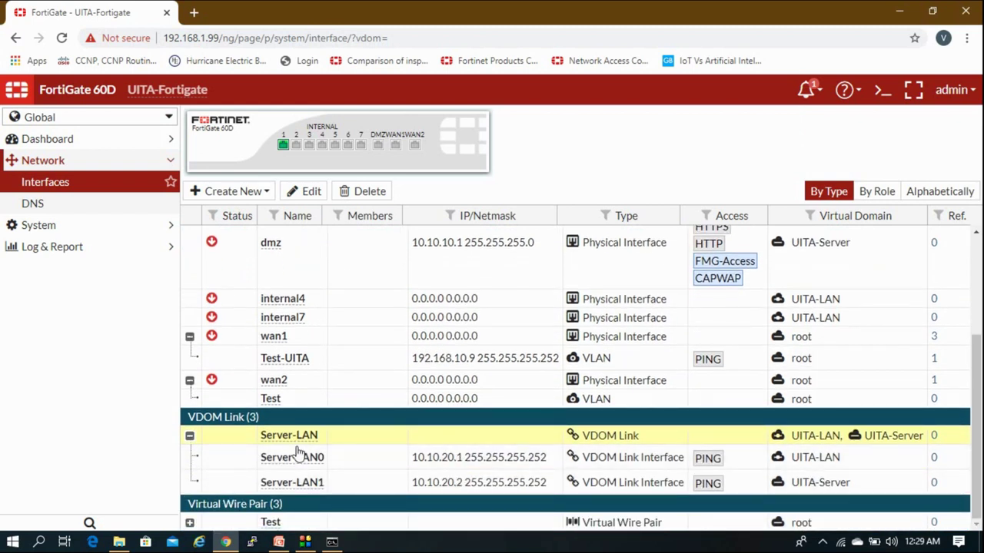
left_click(433, 465)
left_click(425, 482)
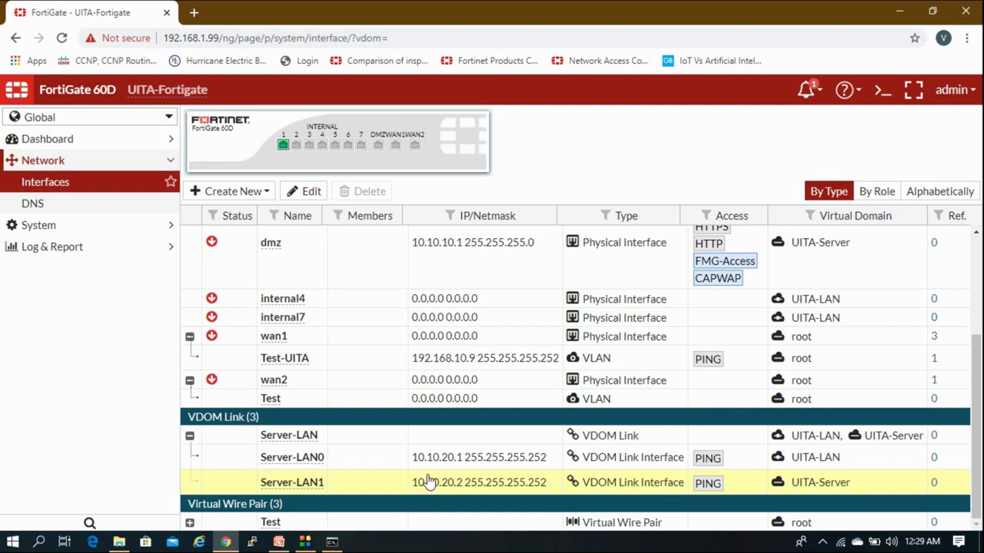
left_click(189, 436)
left_click(97, 115)
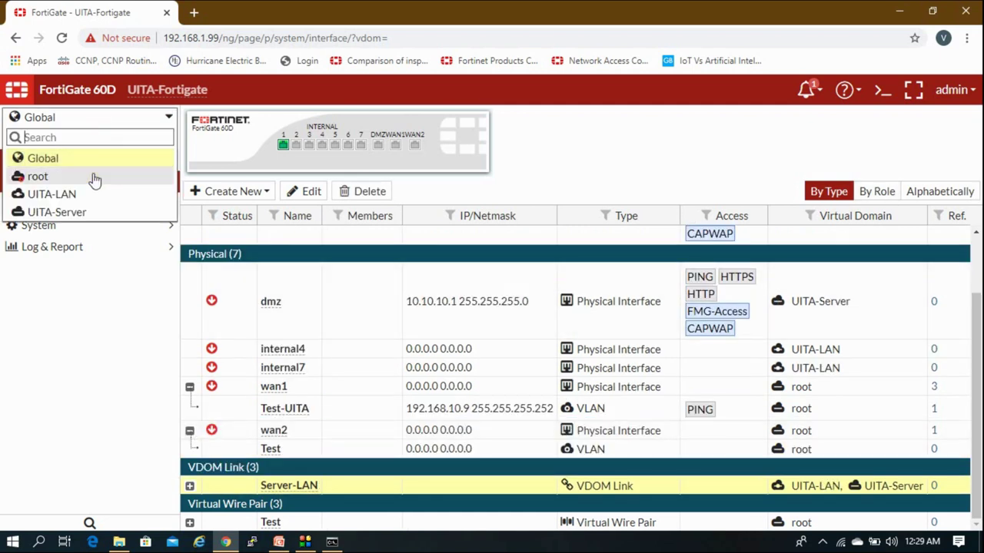
left_click(92, 195)
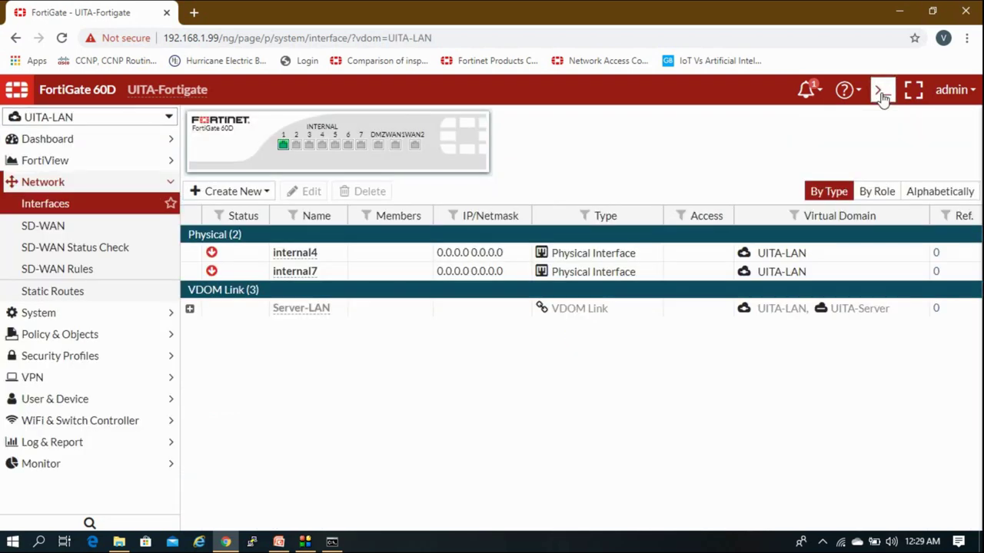
- Expand Server-LAN and run execute ping 10.10.20.1 from the UITA-LAN CLI console
left_click(881, 94)
left_click(971, 116)
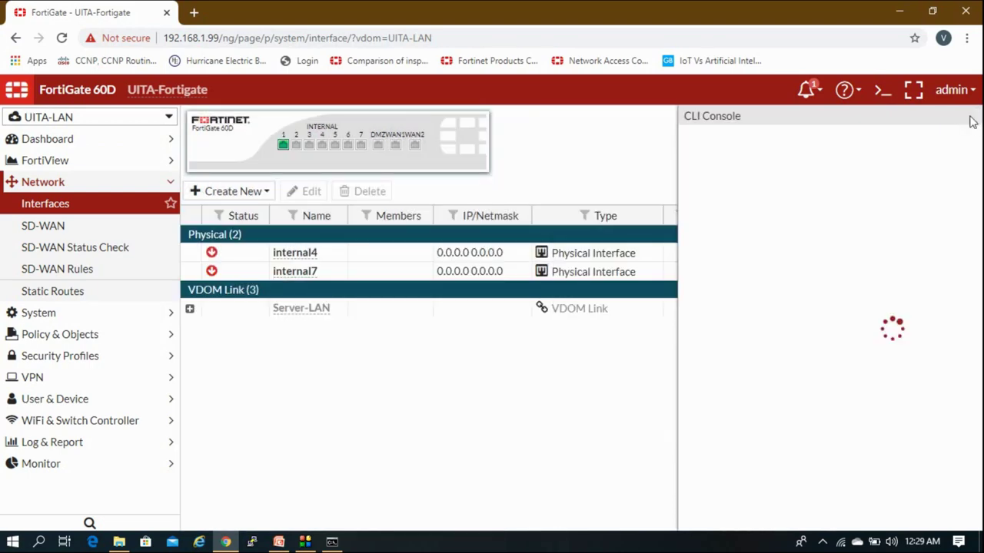
left_click(193, 310)
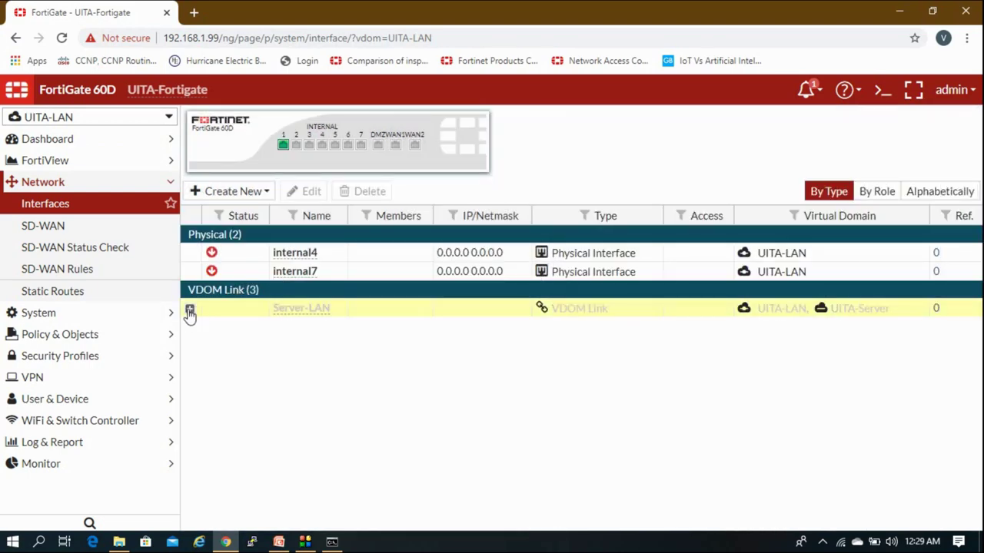
left_click(189, 309)
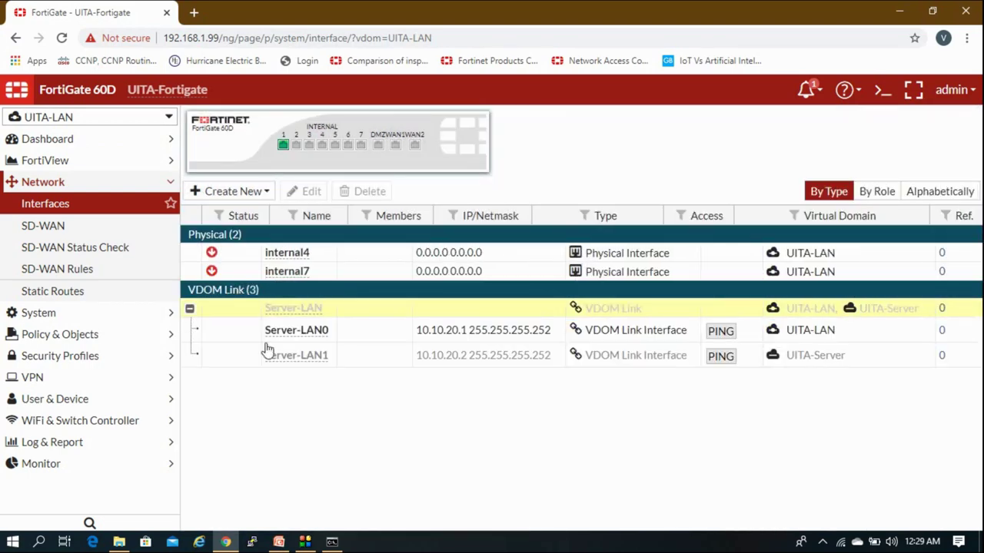
left_click(881, 90)
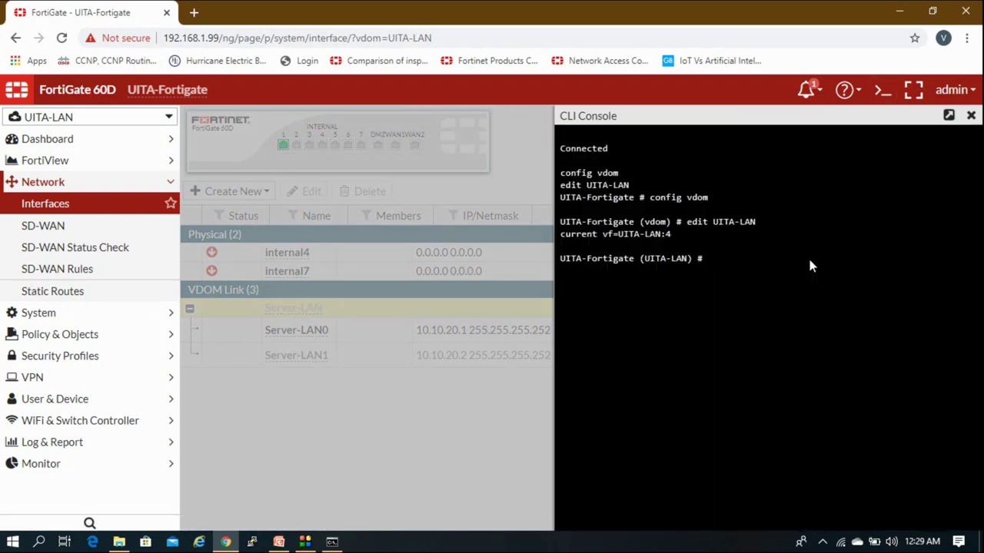
type("execute ping 10.10.2")
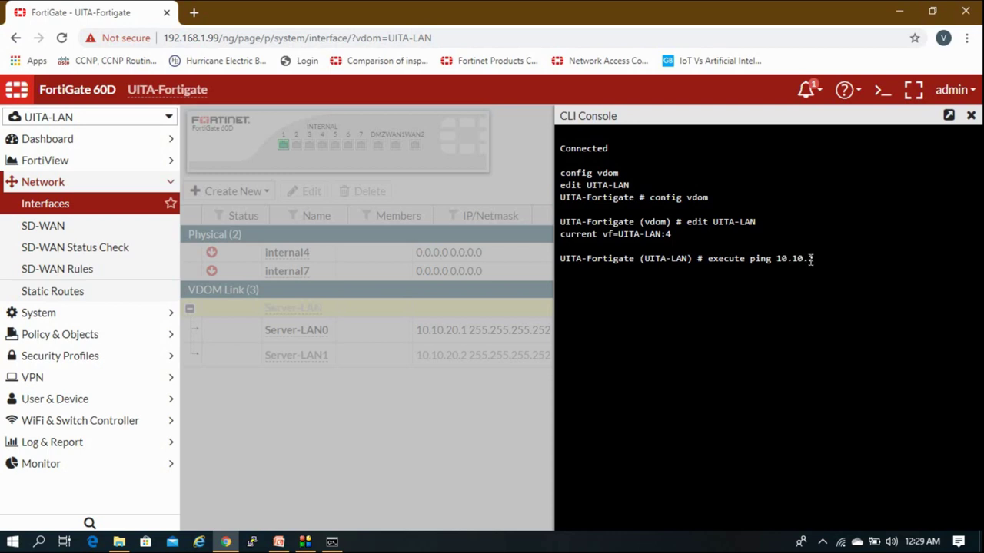
type("0.1")
key("Return")
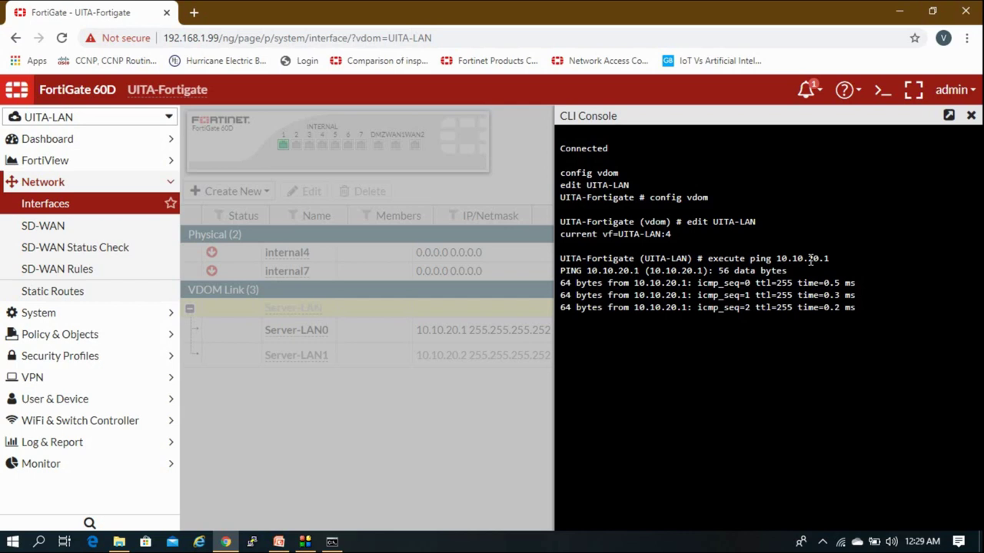
- Ping 10.10.20.2 as well, point out the UITA-LAN prompt, and close the console
key("Up")
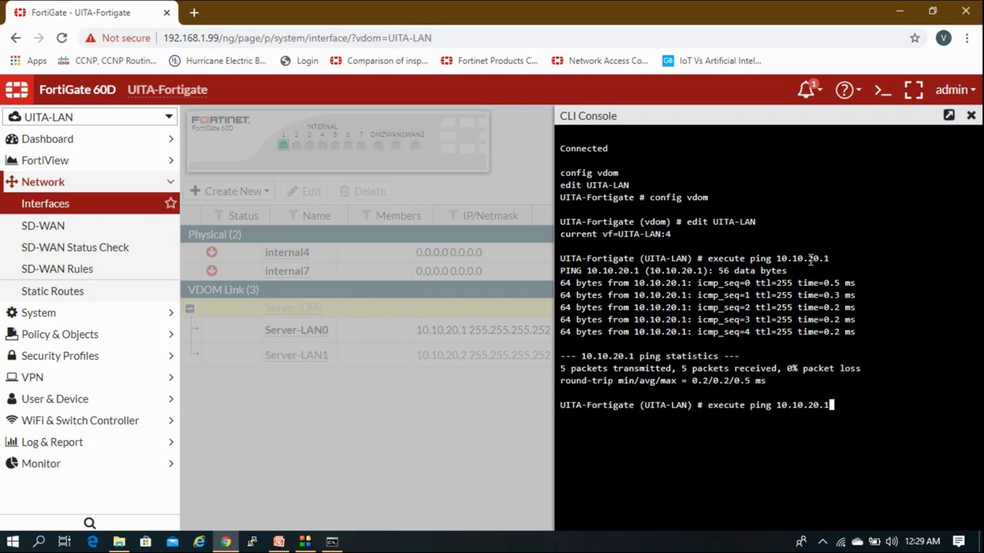
key("BackSpace")
type("2")
key("Return")
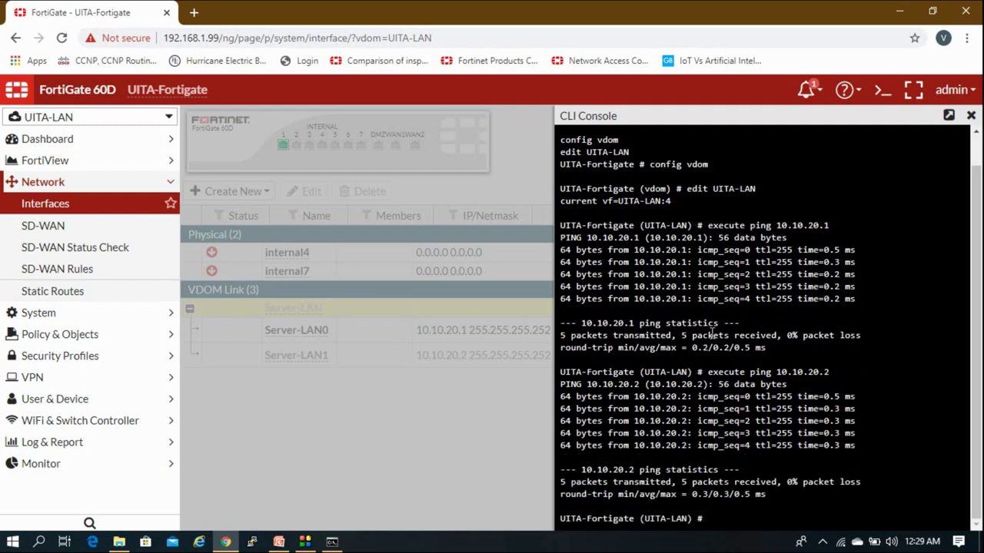
left_click_drag(644, 375, 685, 374)
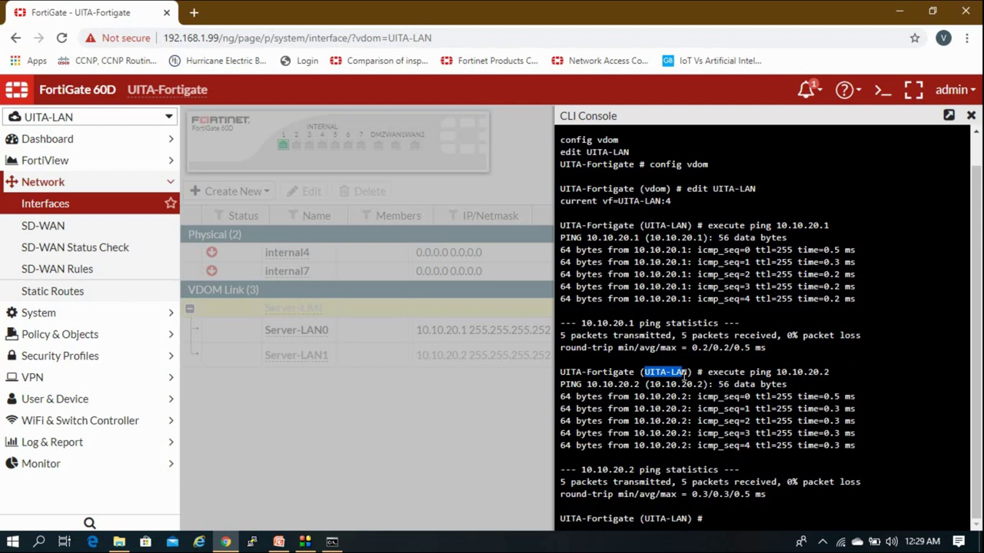
left_click(713, 415)
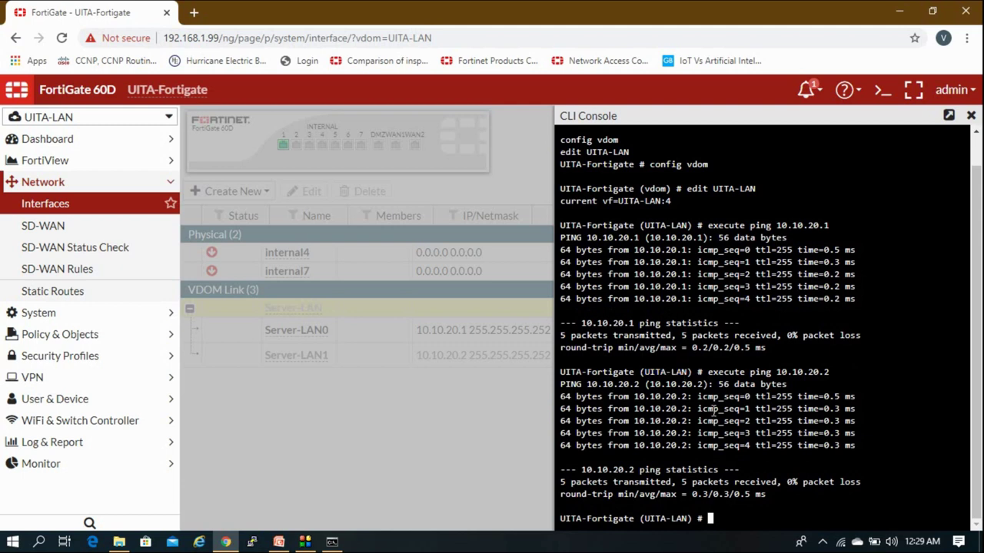
left_click(971, 117)
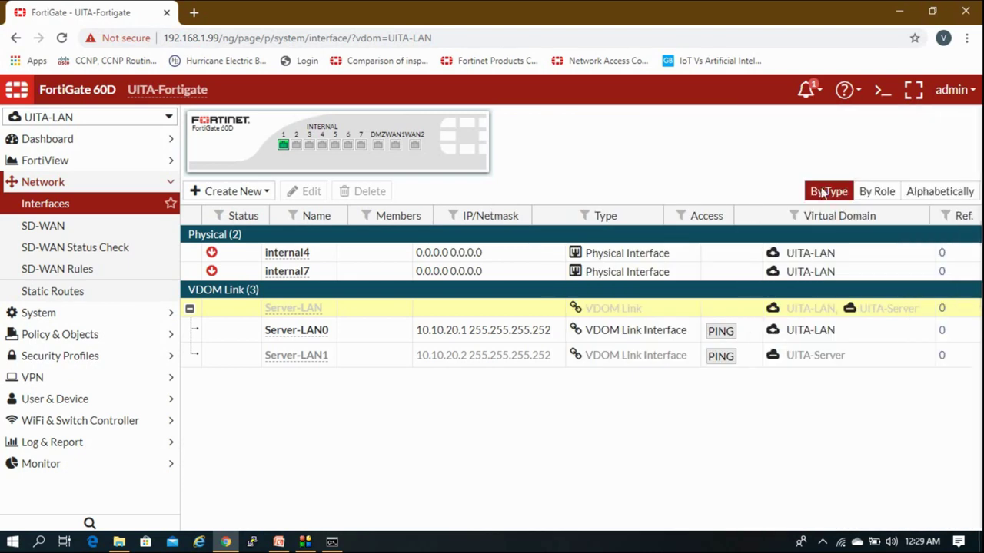
- Return to the Global view and show the Create New options on the Interfaces page
left_click(149, 123)
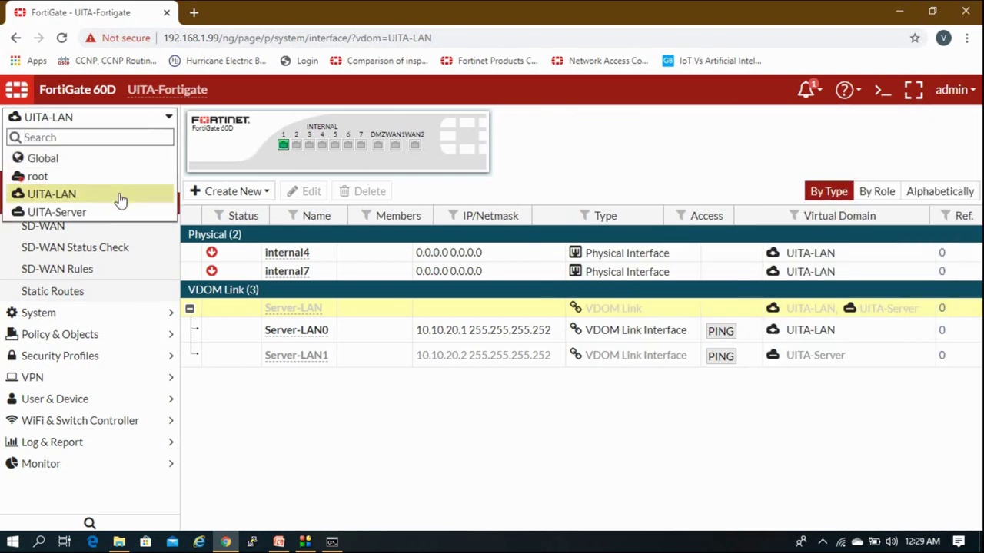
mouse_move(129, 188)
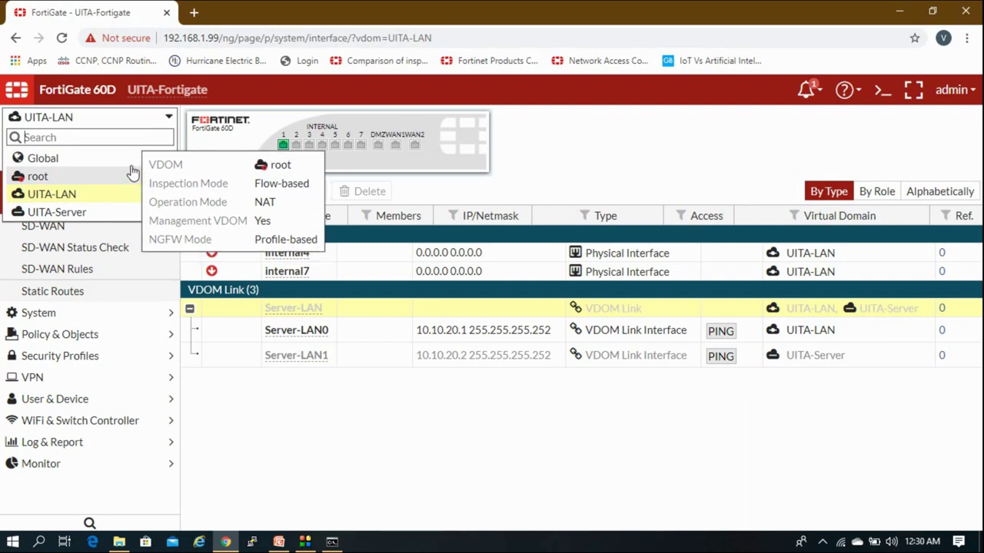
left_click(129, 161)
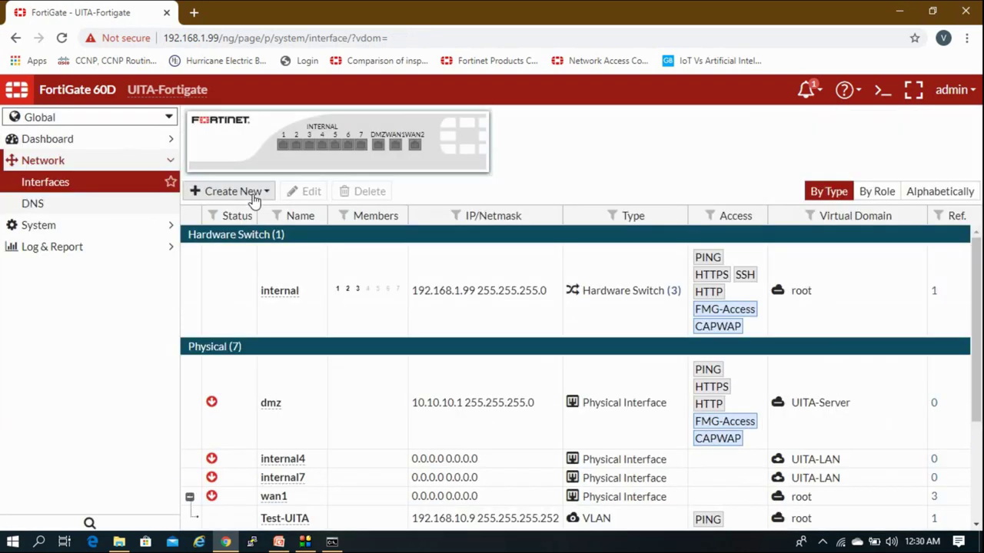
left_click(248, 192)
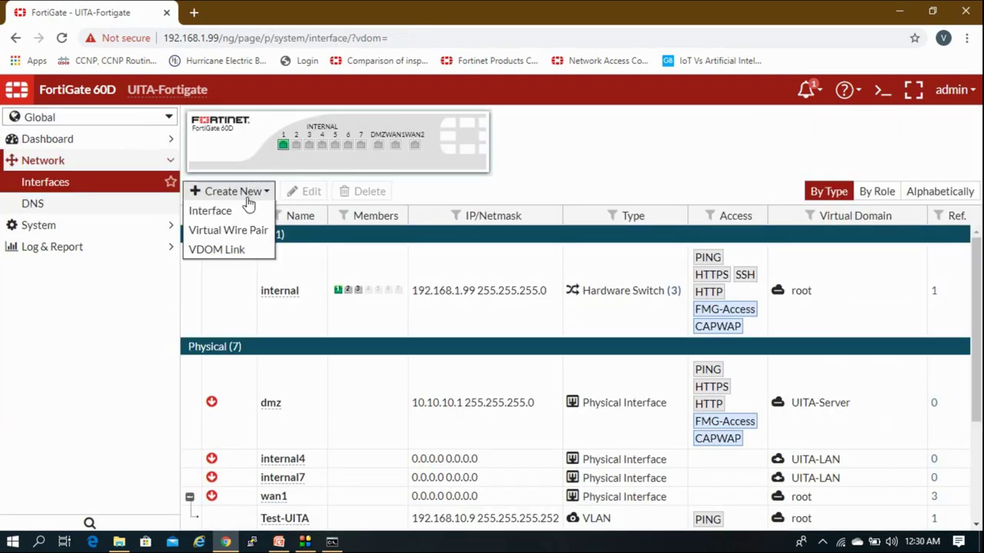
- Start a new VDOM link named Root-Server joining UITA-Server and root
left_click(240, 251)
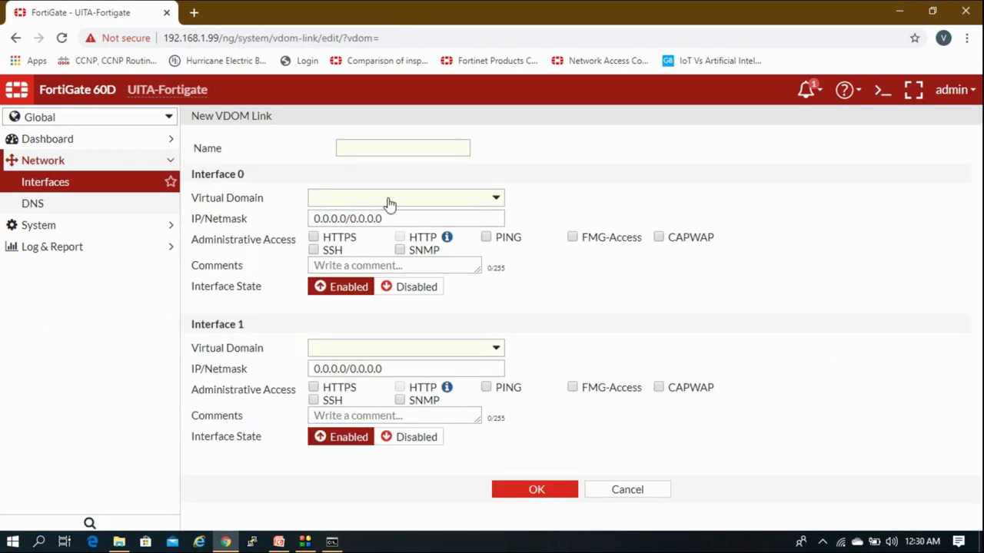
left_click(389, 200)
left_click(390, 258)
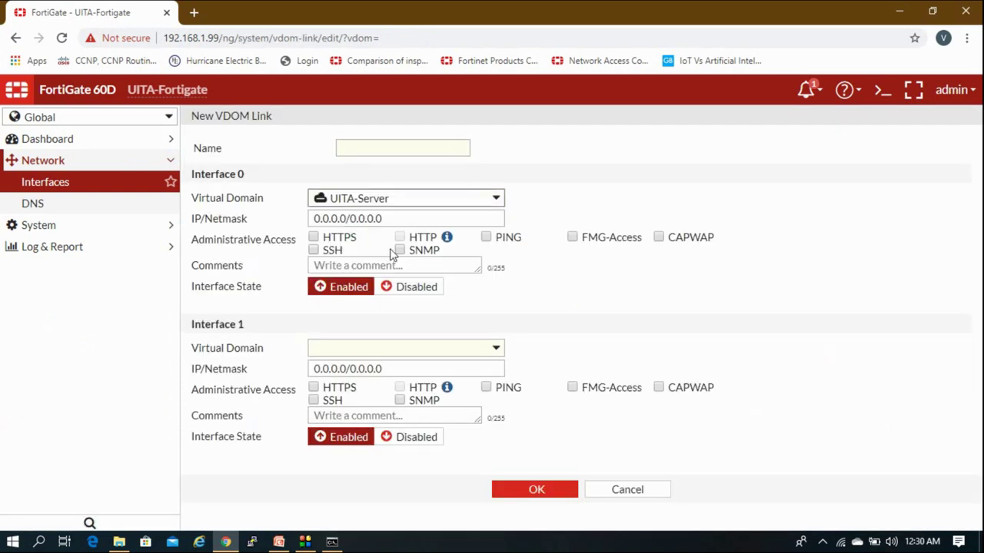
left_click(377, 356)
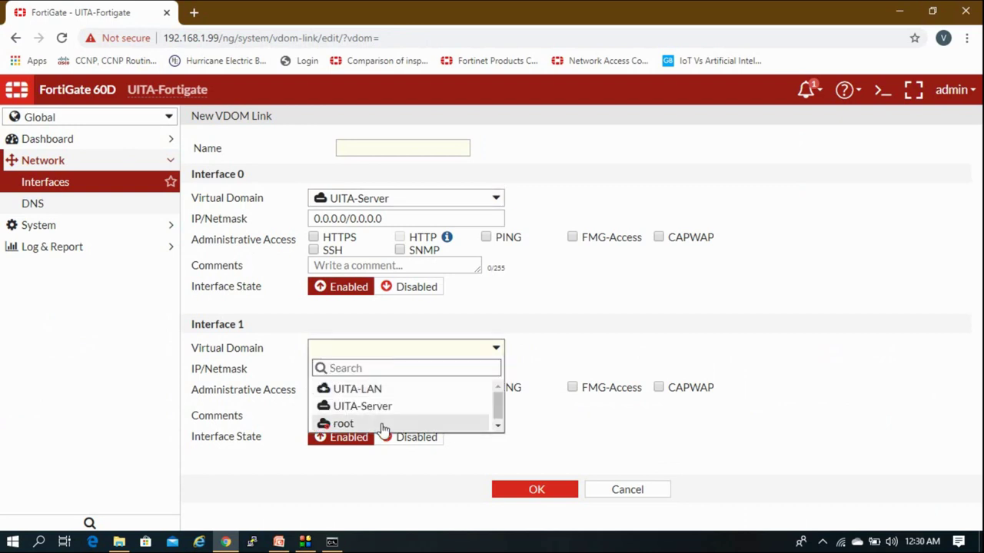
left_click(378, 425)
left_click(397, 151)
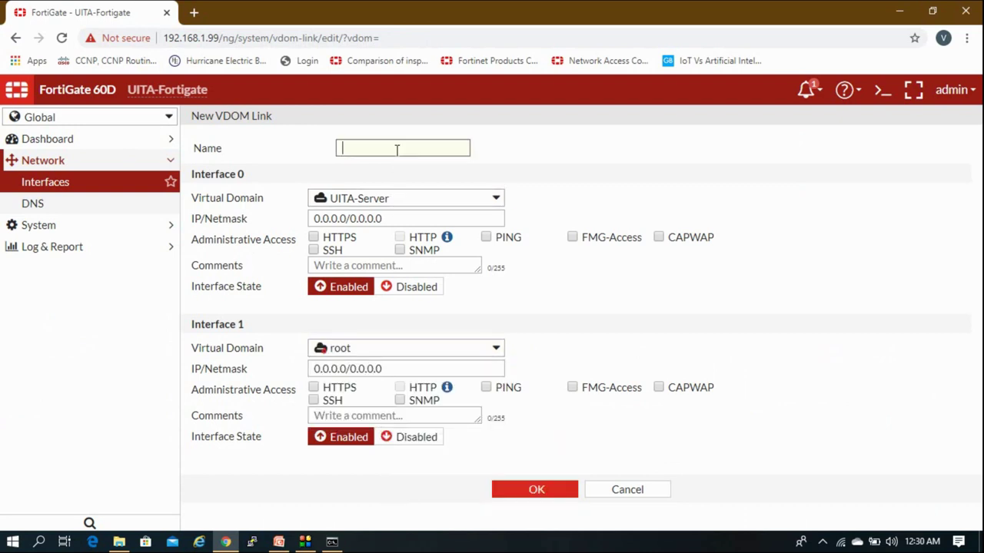
type("Root")
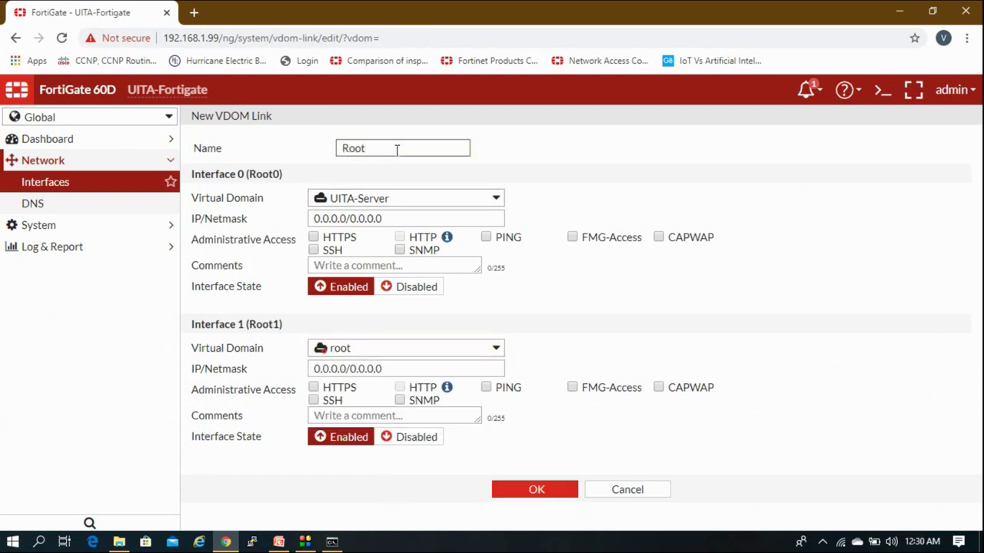
type("-Server")
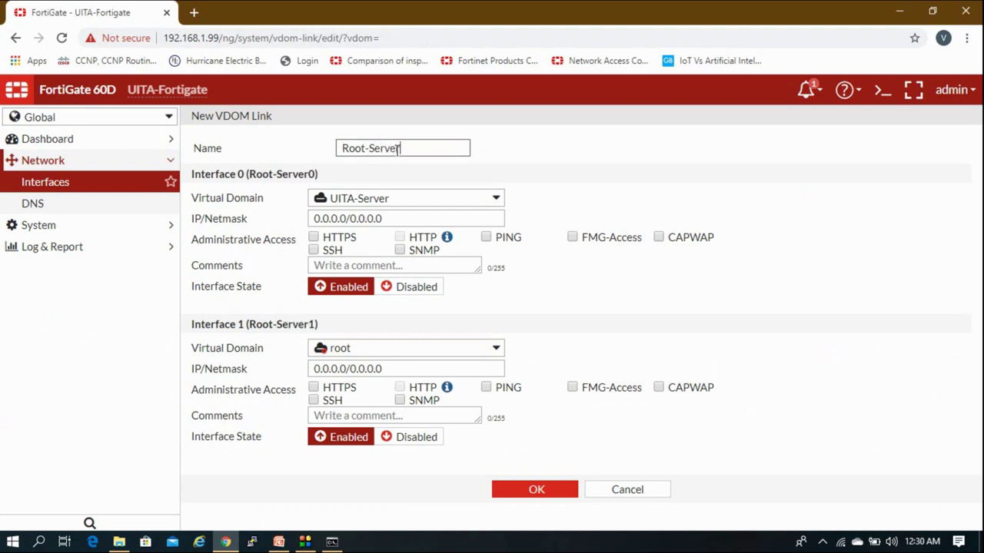
- Set UITA-Server to 10.10.20.5/30 and root to 10.10.20.6/30, allow PING on both, and save
key("Tab")
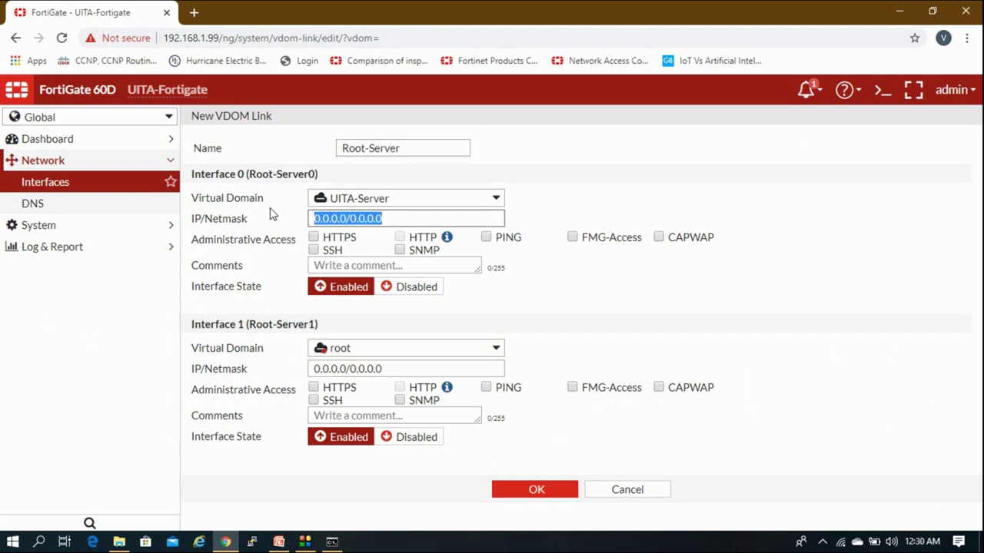
type("10.10.")
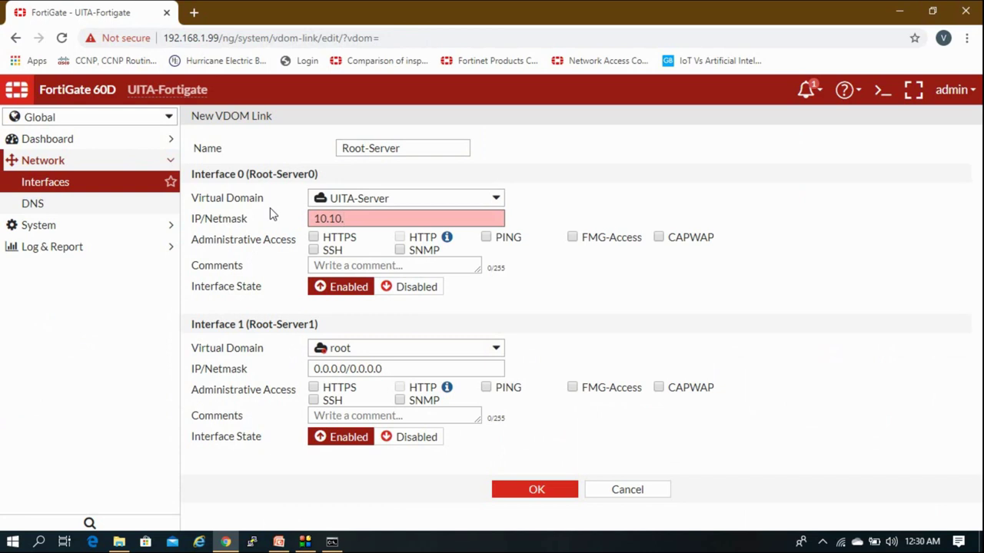
type("20.4/30")
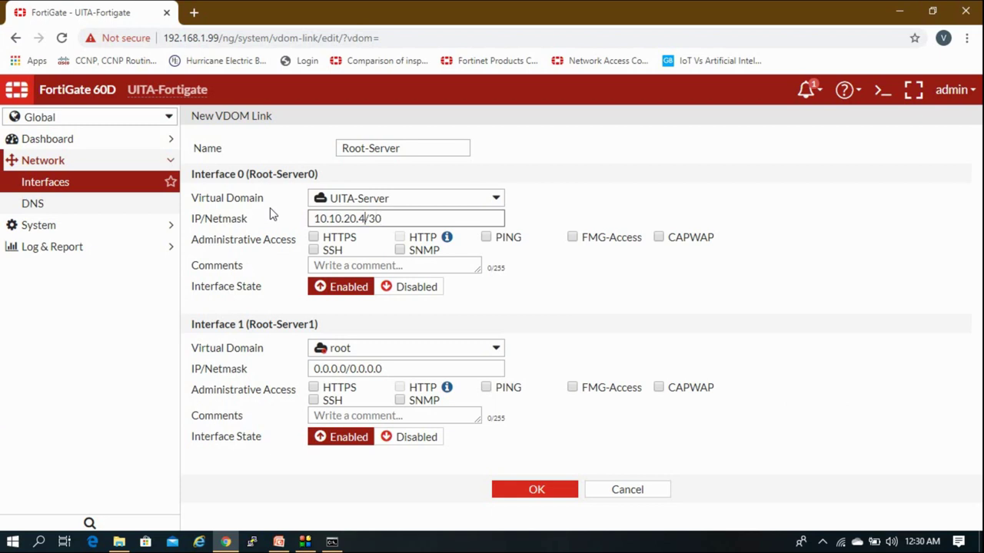
key("BackSpace")
type("5")
left_click_drag(413, 368, 313, 368)
type("1")
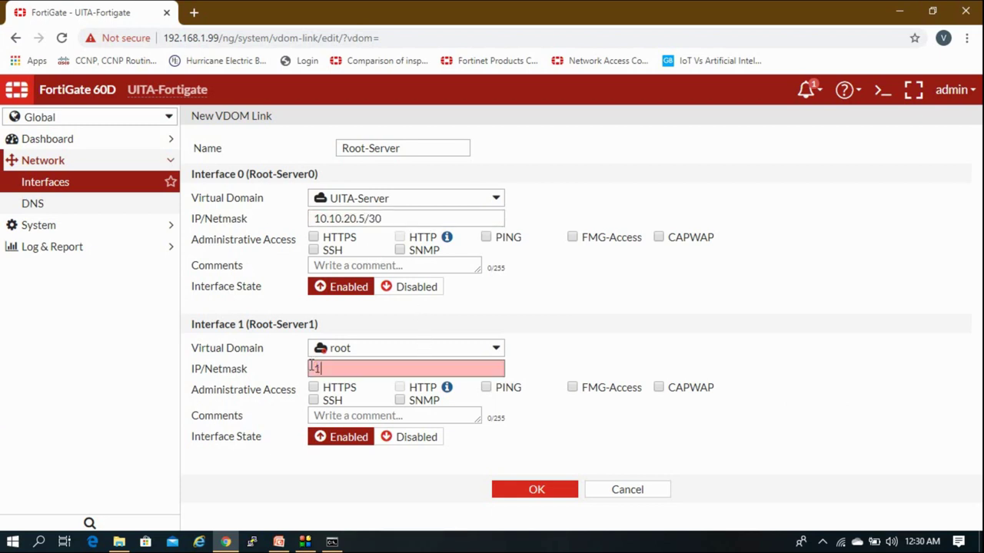
type("0.10.20.6/30")
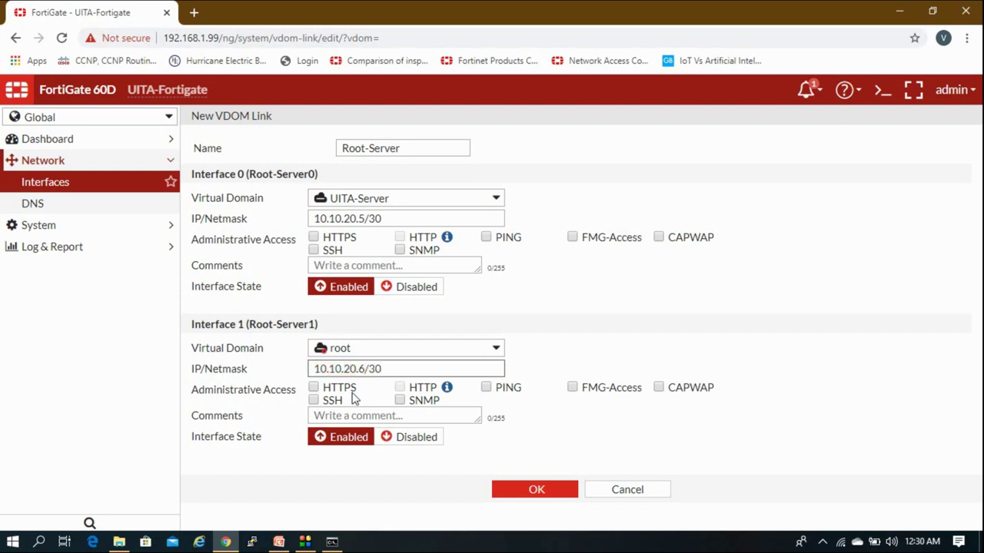
left_click(488, 388)
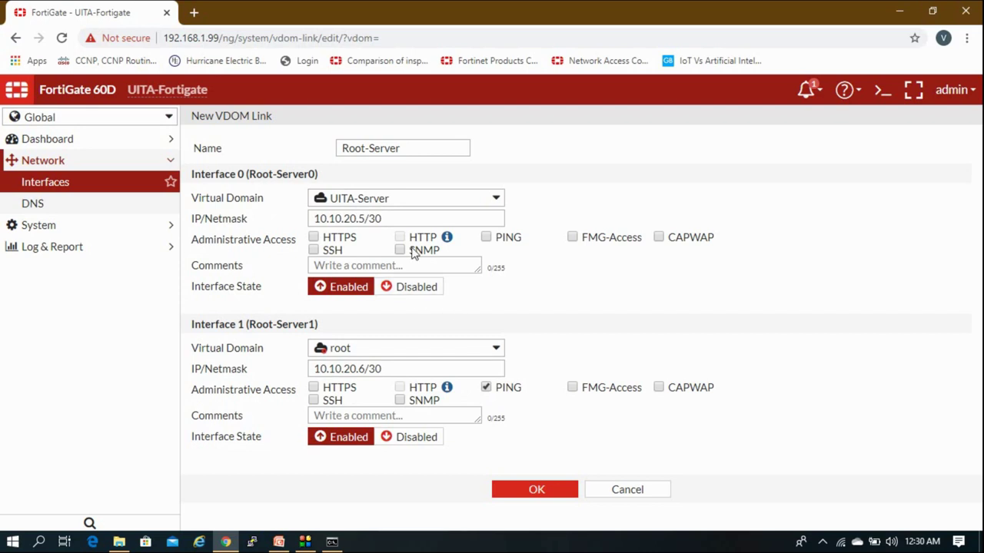
left_click(487, 238)
left_click(550, 498)
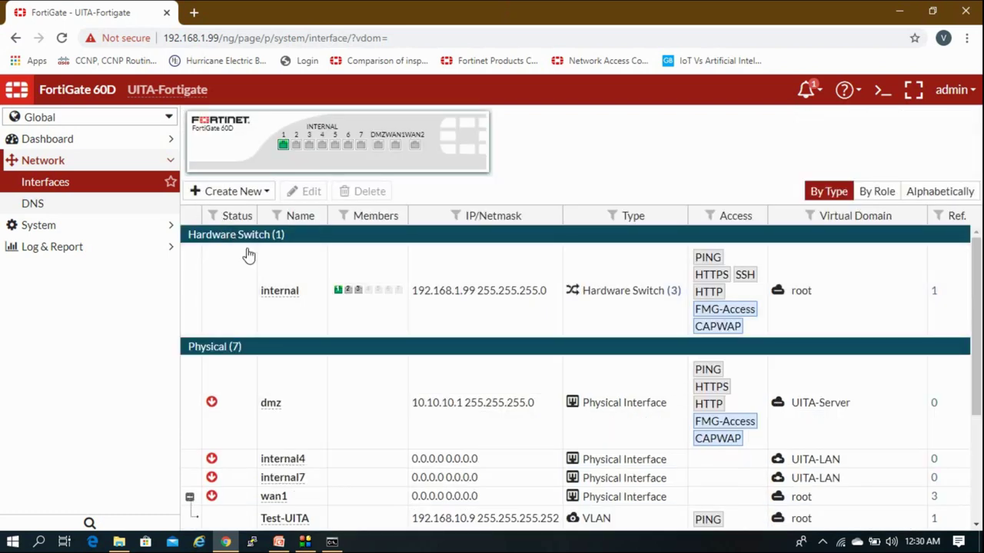
- Confirm Root-Server appears under VDOM Link, then switch to the UITA-Server VDOM
scroll(248, 254, "down", 2)
left_click(190, 438)
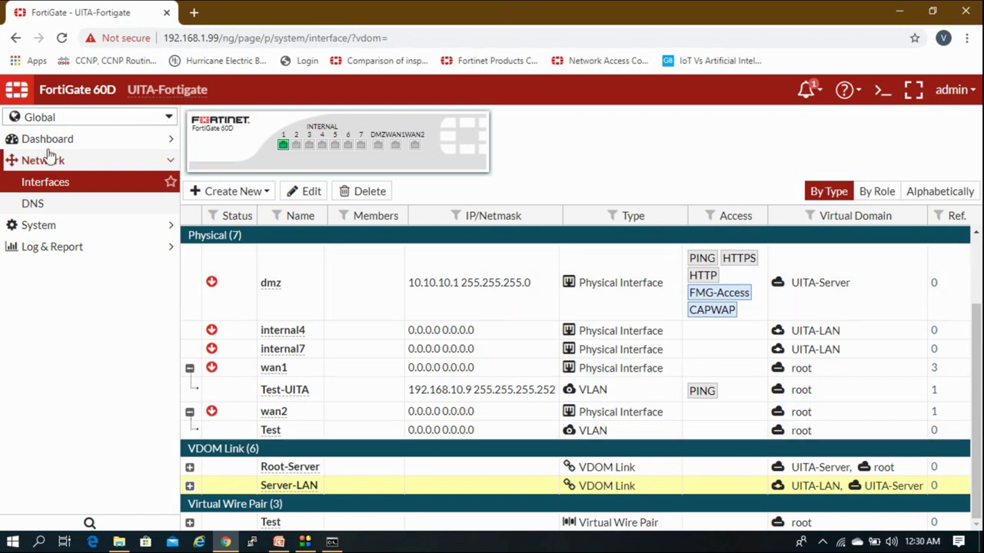
left_click(107, 160)
left_click(108, 121)
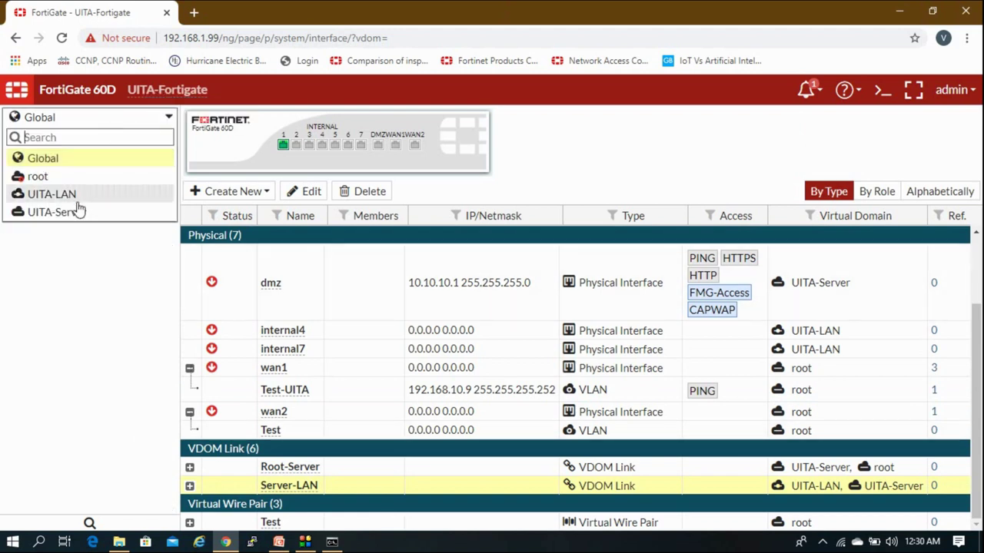
left_click(80, 210)
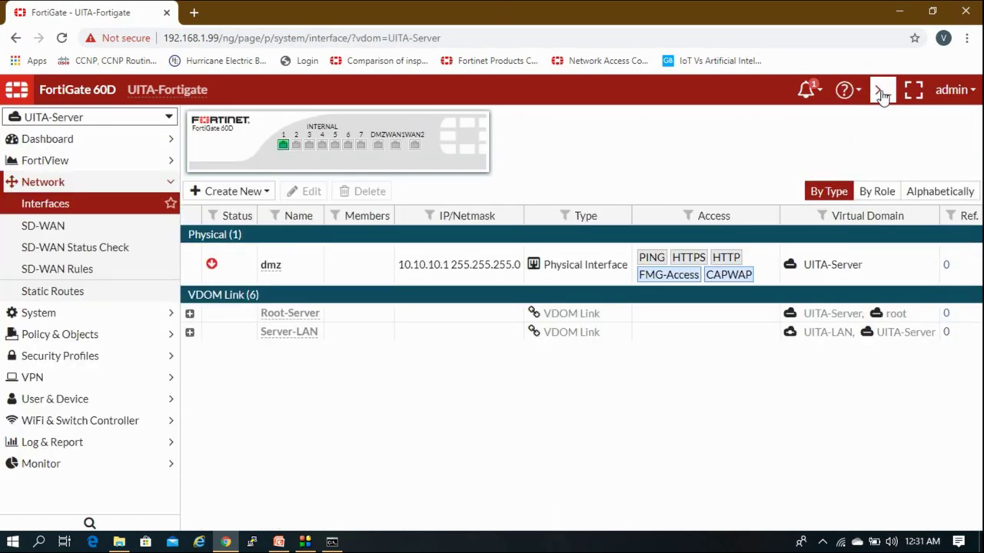
- In the CLI console, leave UITA-LAN with end and enter UITA-Server via config vdom
left_click(883, 92)
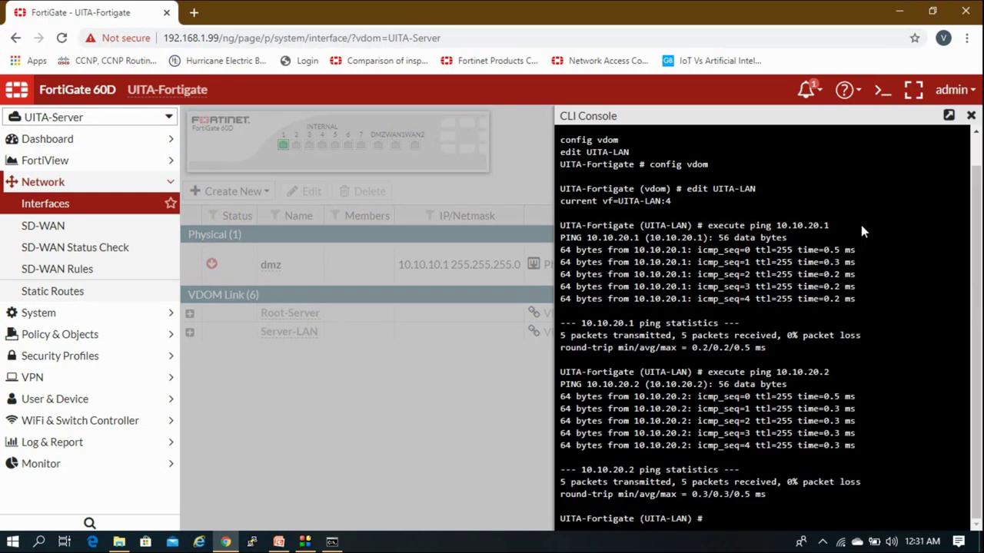
type("end")
key("Return")
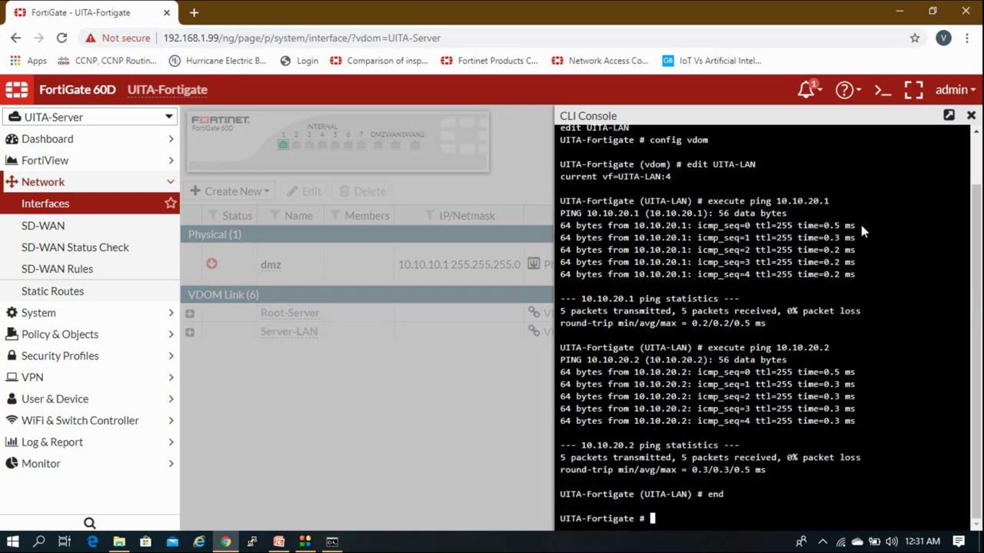
type("config ")
type("vf")
key("BackSpace")
type("dom")
key("Return")
key("Return")
type("edit ")
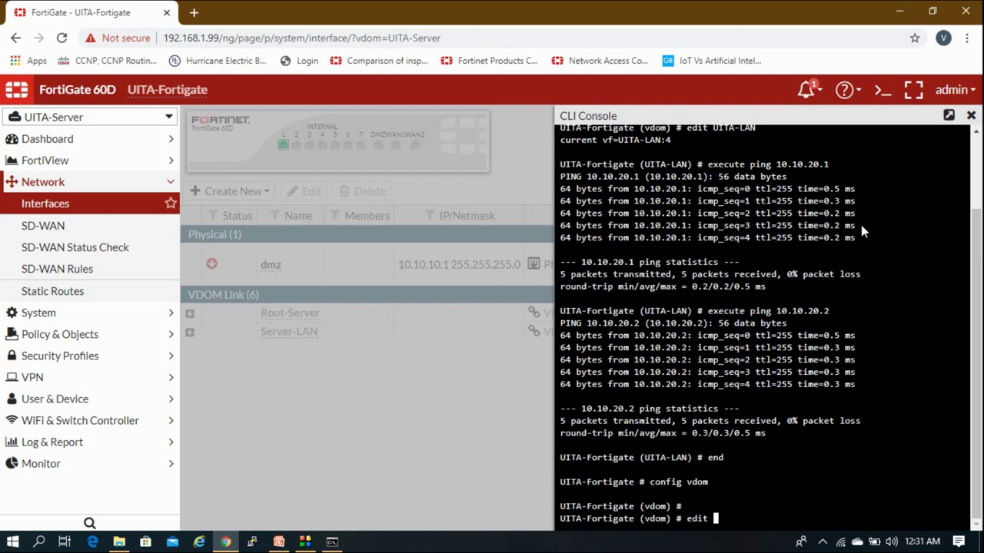
type("S")
key("BackSpace")
key("BackSpace")
type("UITA-LAN")
key("Tab")
key("Return")
- Run execute ping 10.10.20.5 from the UITA-Server VDOM
type("ex")
key("Tab")
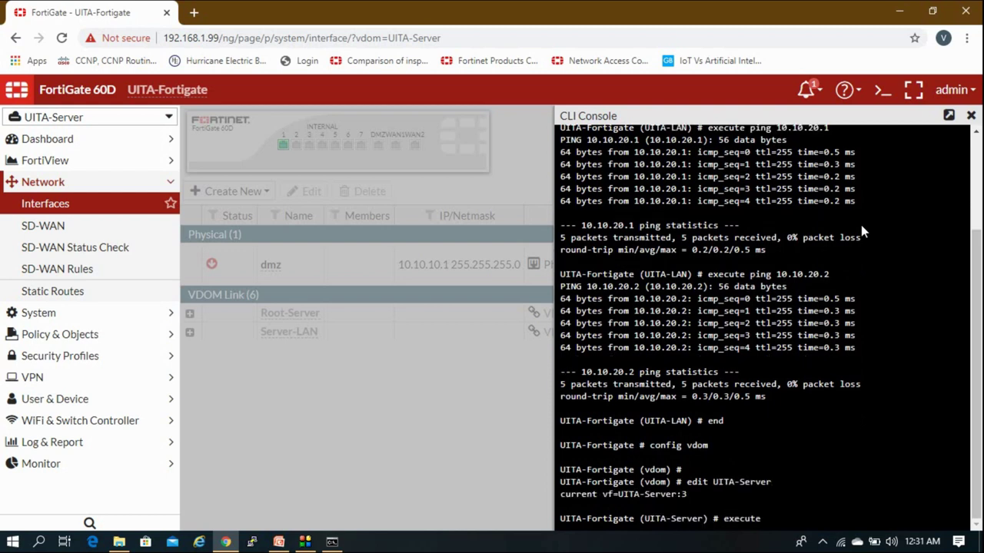
type("ping 10.10.20.5")
key("Return")
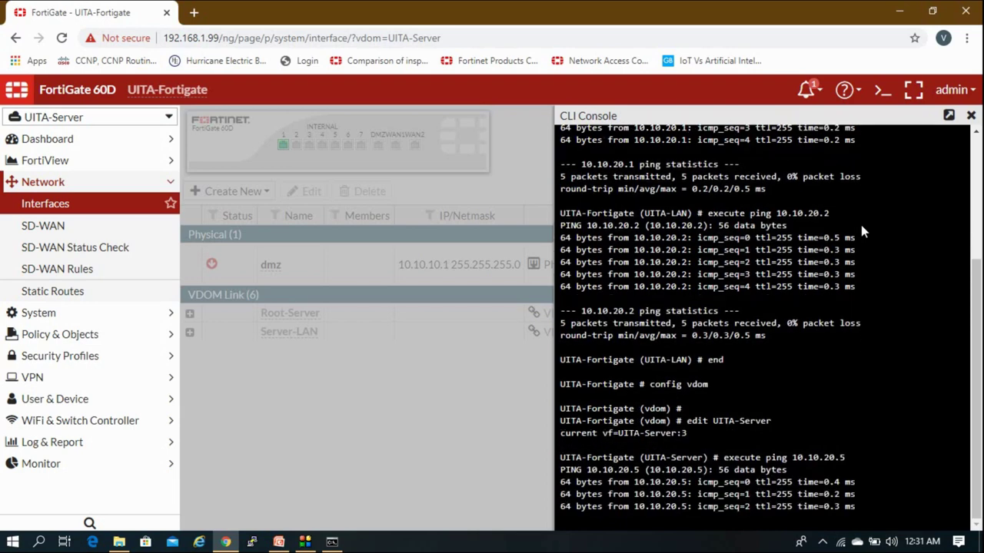
- Ping 10.10.20.6 too, point out the UITA-Server prompt, and close the console
key("Up")
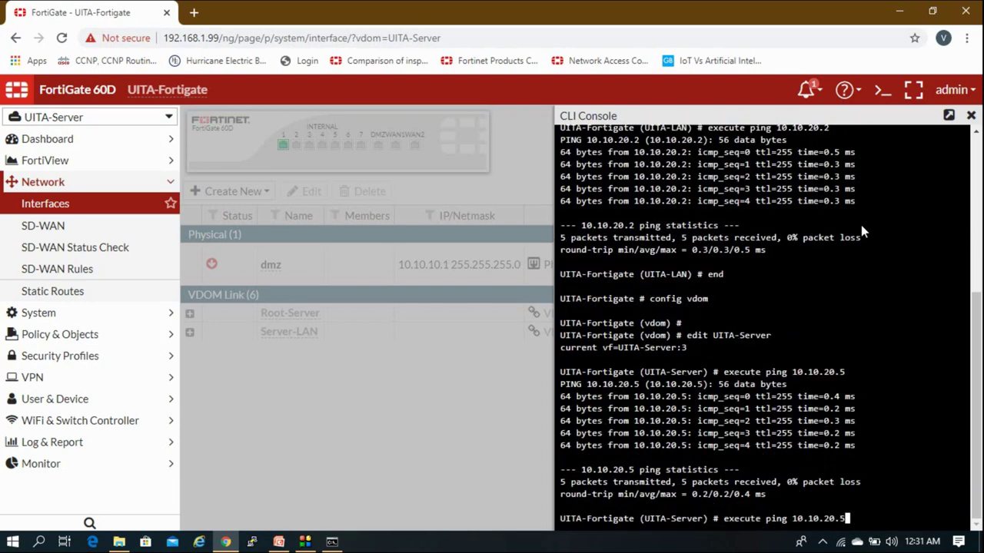
type("6")
key("Return")
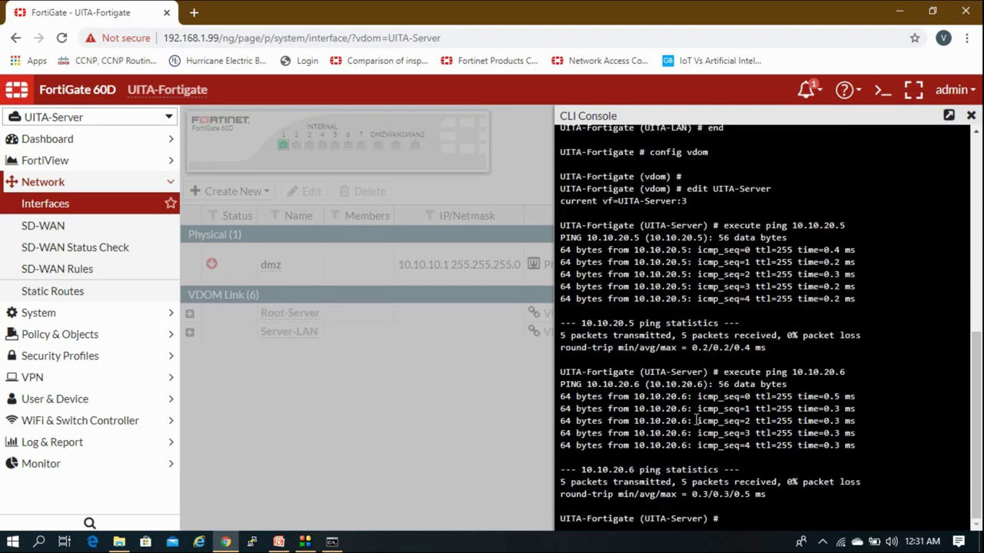
left_click_drag(643, 372, 705, 372)
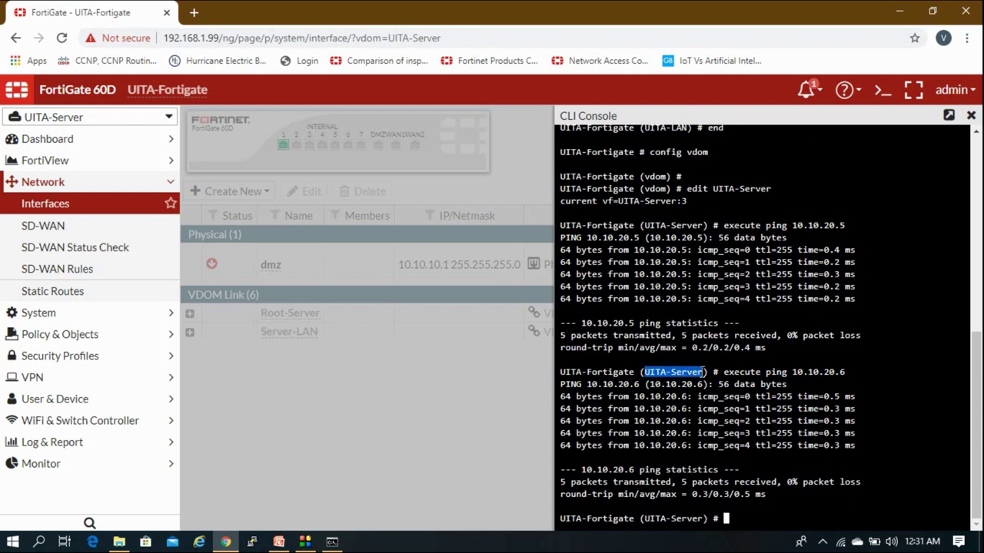
left_click(704, 372)
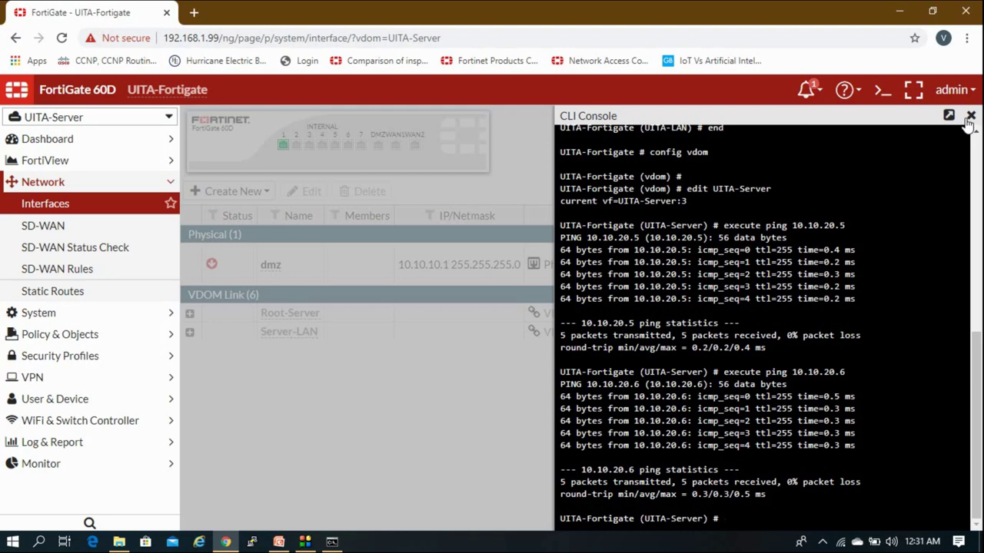
left_click(969, 116)
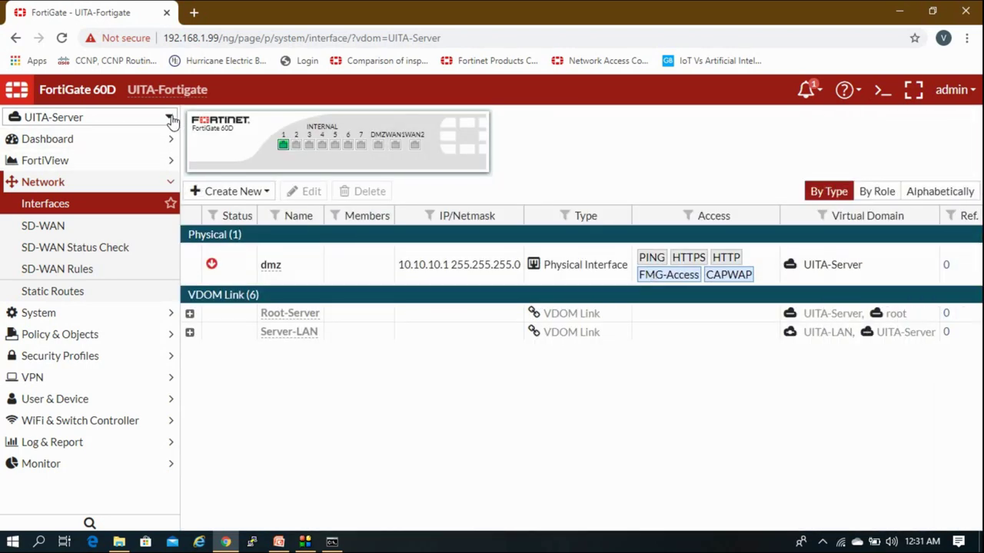
- Switch to UITA-LAN, expand Server-LAN's interfaces, collapse Network, and bring up the CLI console
left_click(154, 186)
left_click(141, 122)
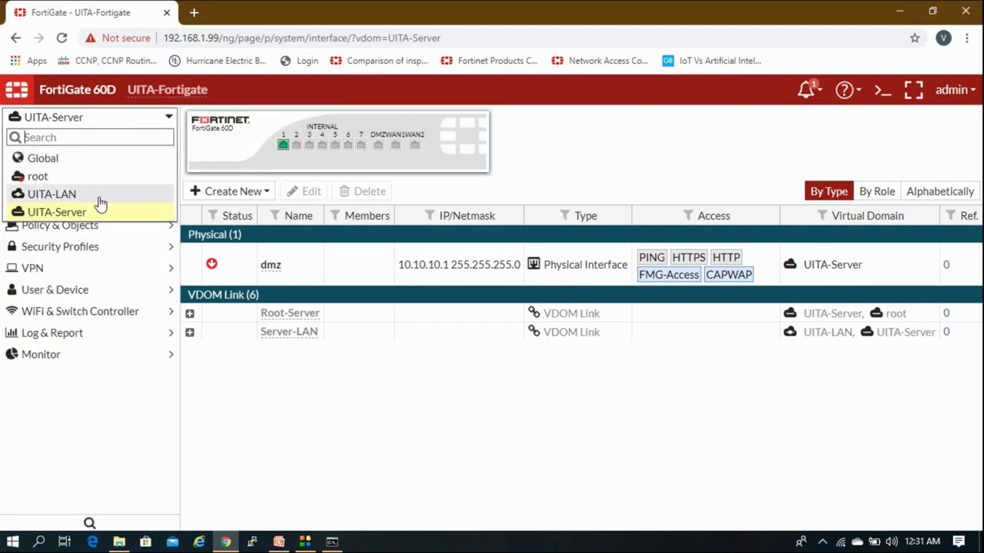
left_click(98, 199)
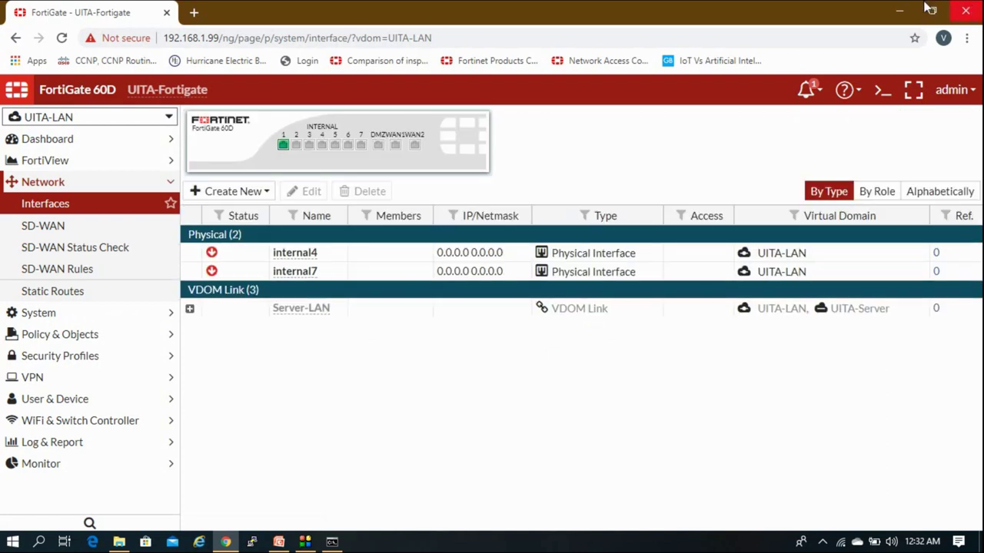
left_click(190, 310)
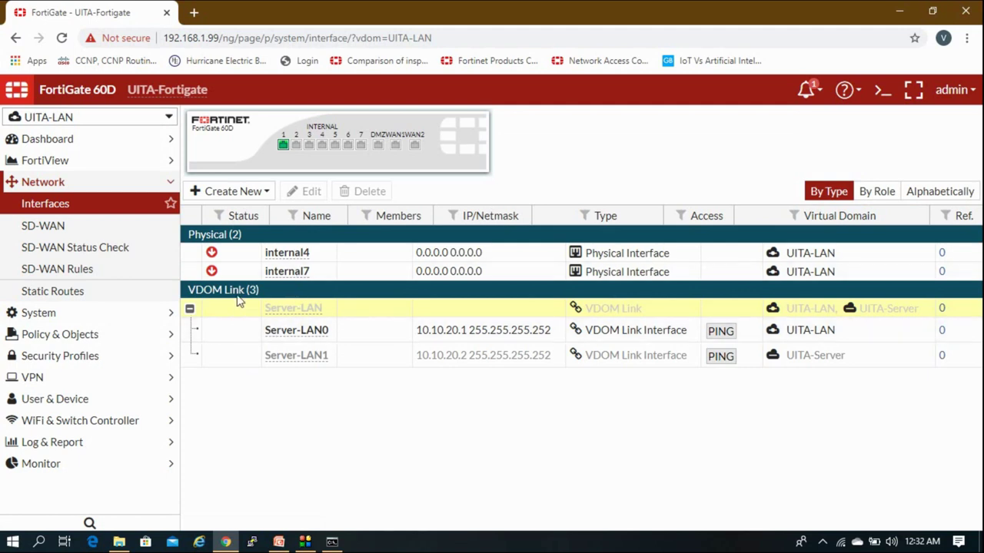
left_click(93, 190)
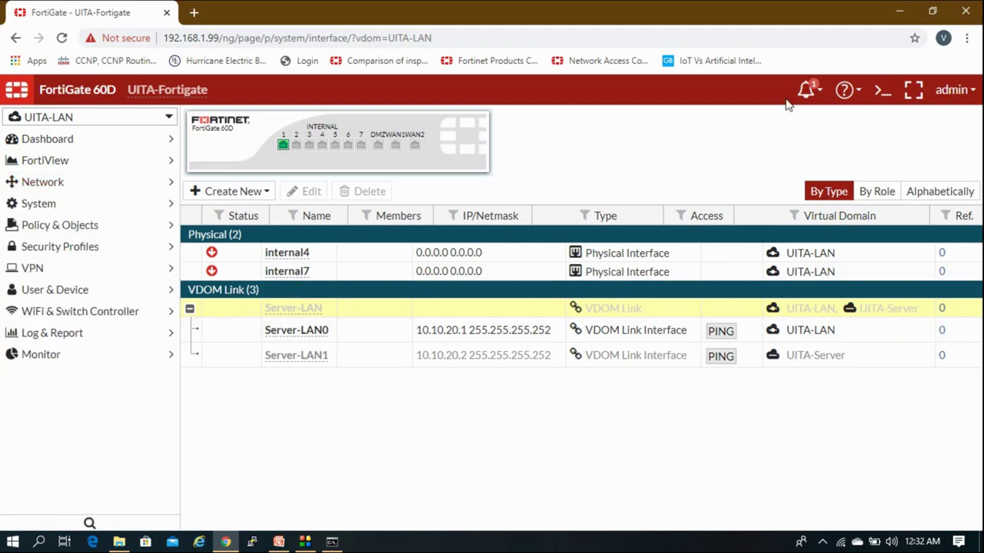
left_click(880, 92)
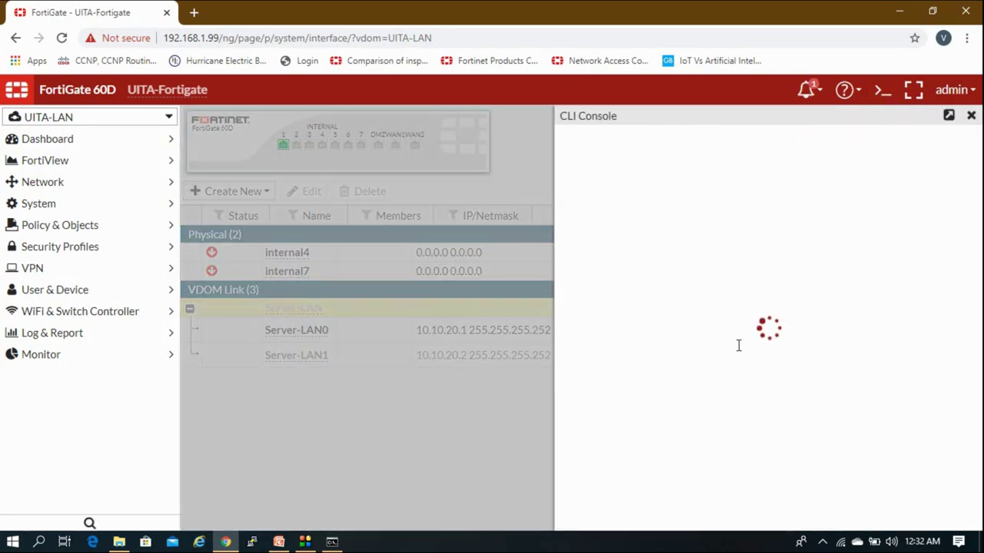
- Exit the UITA-Server context with end and enter config vdom mode
type("w")
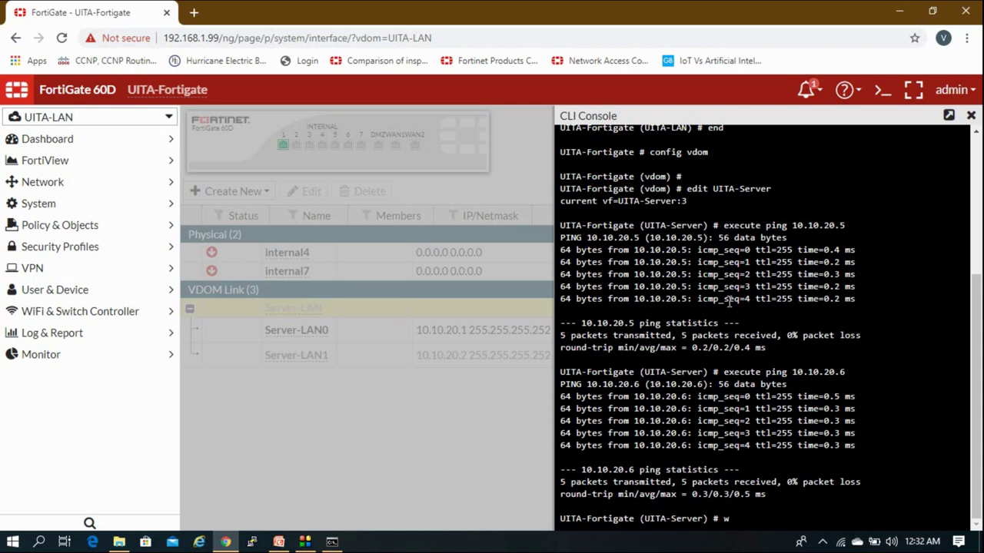
type("nd")
key("Return")
key("Return")
key("Return")
key("Return")
key("Return")
key("Return")
key("Return")
key("Return")
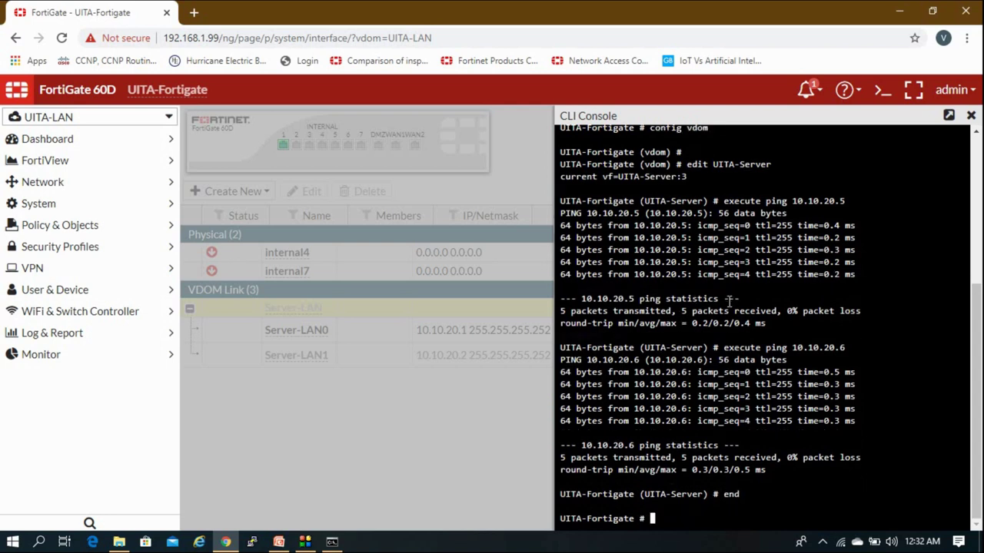
key("Return")
key("Return")
key("Return")
key("Return")
key("Return")
key("Return")
key("Return")
key("Return")
key("Return")
key("Return")
key("Return")
key("Return")
key("Return")
key("Return")
key("Return")
key("Return")
key("Return")
key("Return")
key("Return")
key("Return")
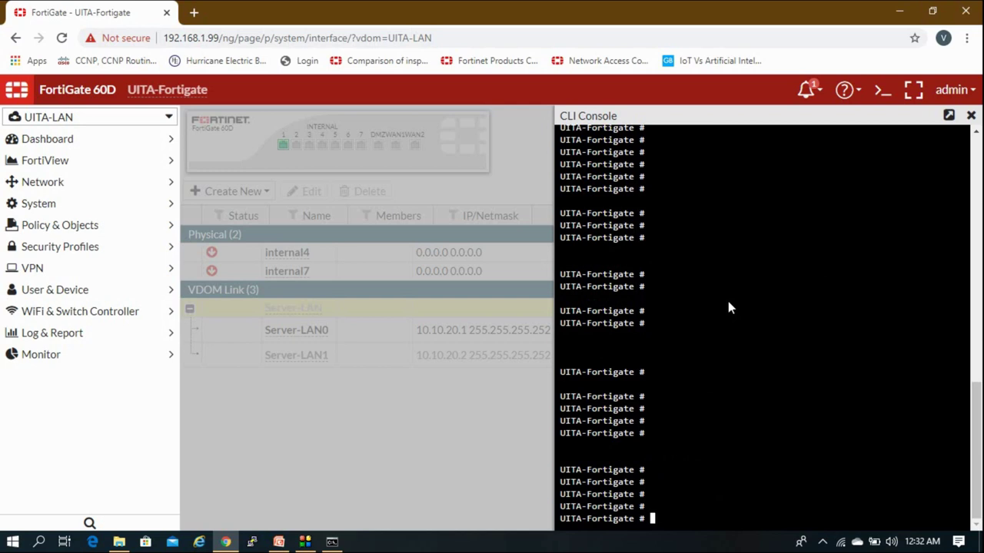
type("config vdom")
key("Return")
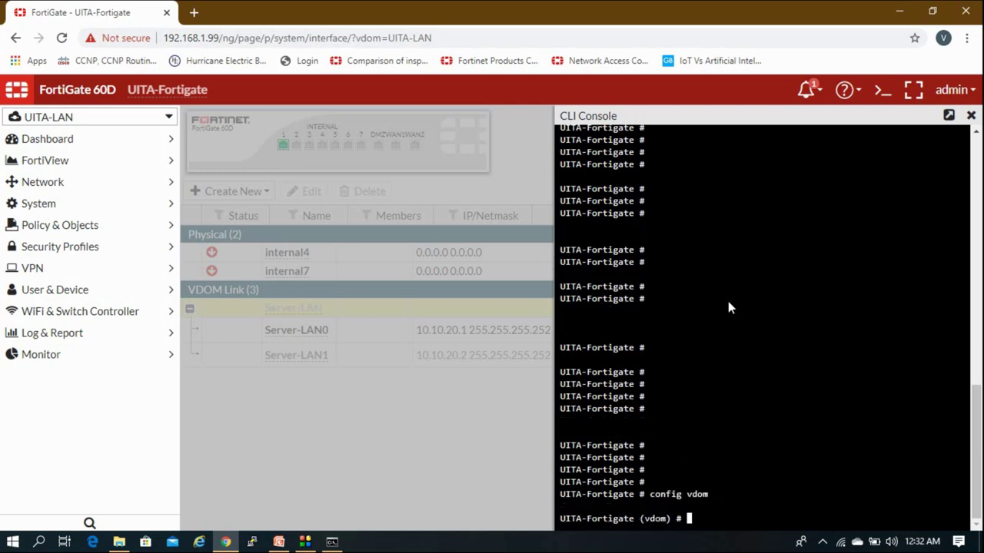
- List the VDOM names with edit ?, then enter and exit UITA-LAN
type("edit")
key("question")
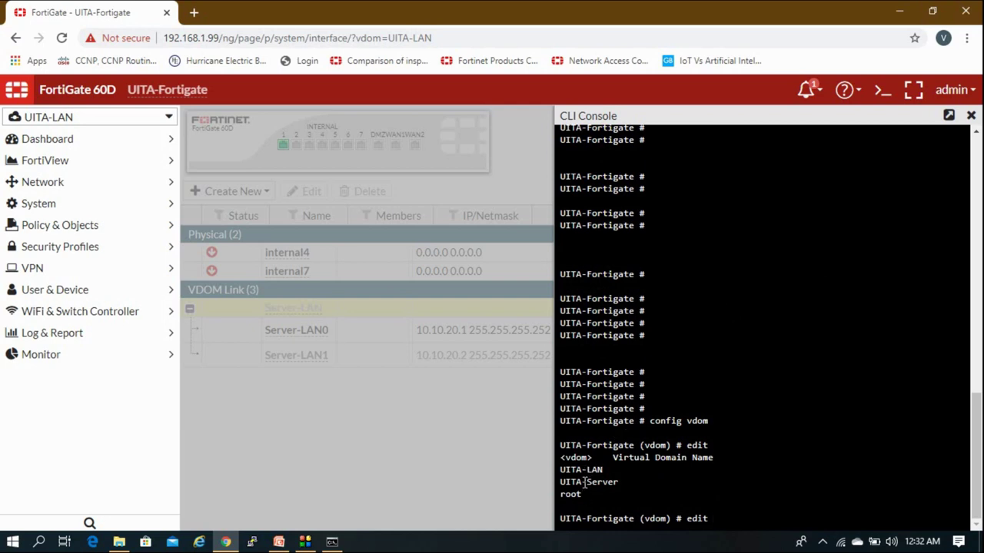
type("UITA-LAN")
key("Return")
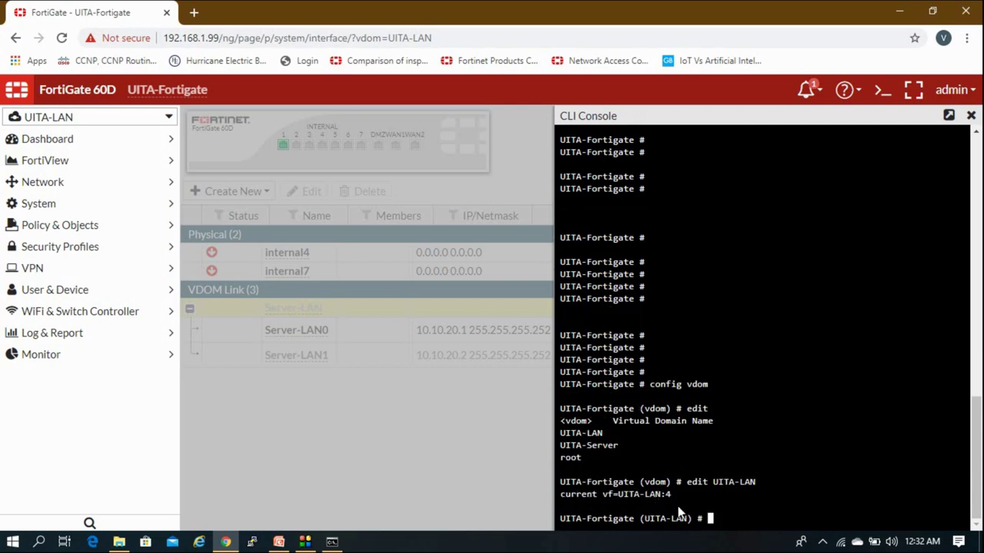
left_click_drag(696, 519, 563, 522)
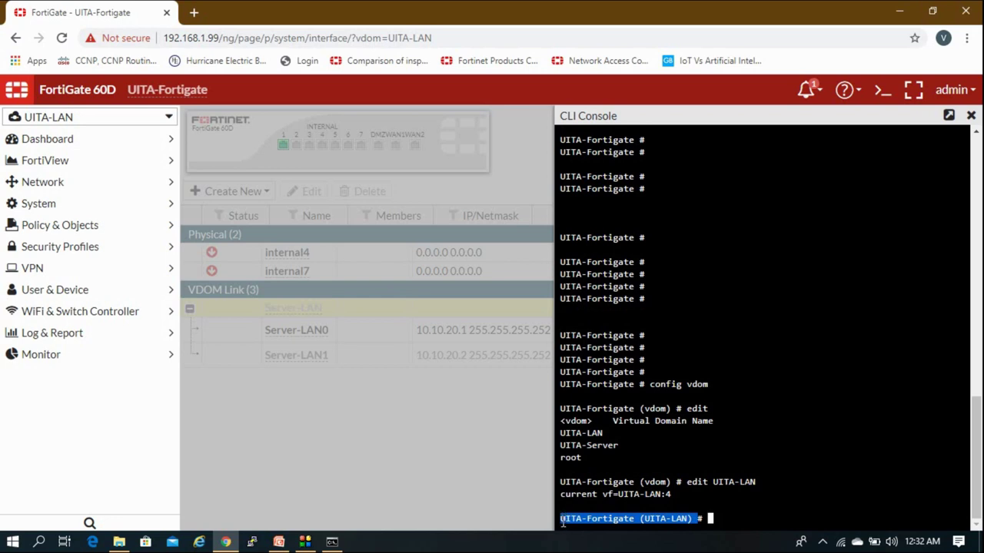
type("end")
key("Return")
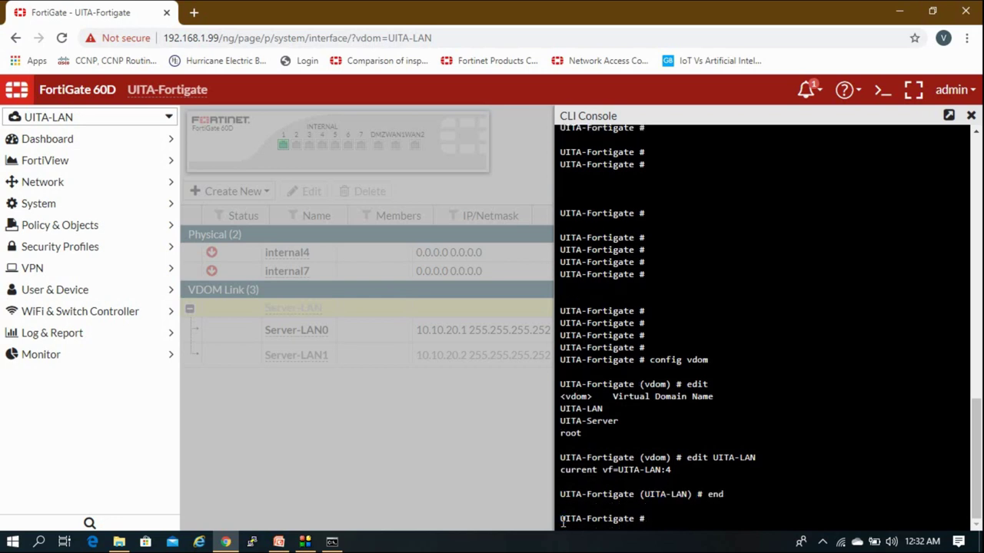
- Run config vdom again, then enter and exit UITA-Server
type("config vdom")
key("Return")
key("Return")
type("edit")
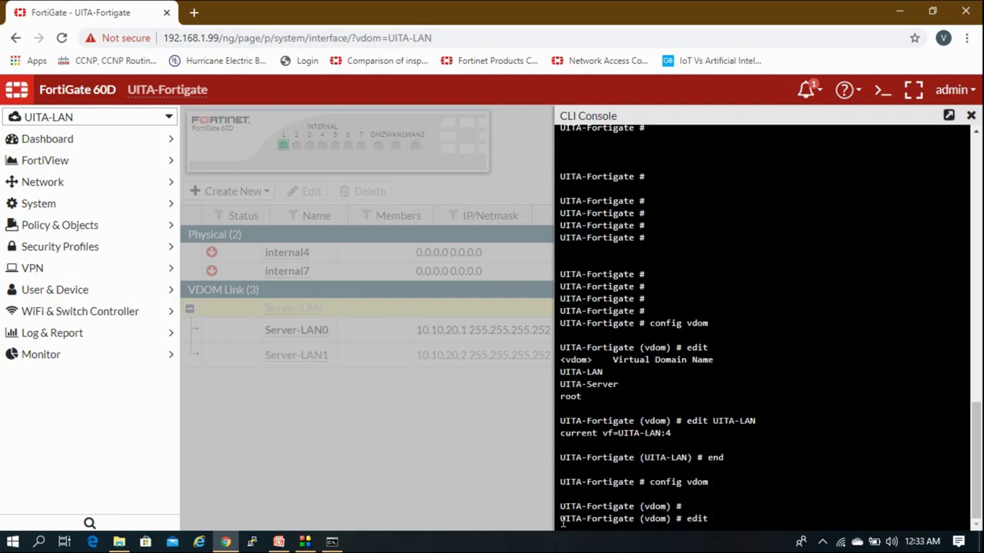
key("Tab")
key("Tab")
key("Return")
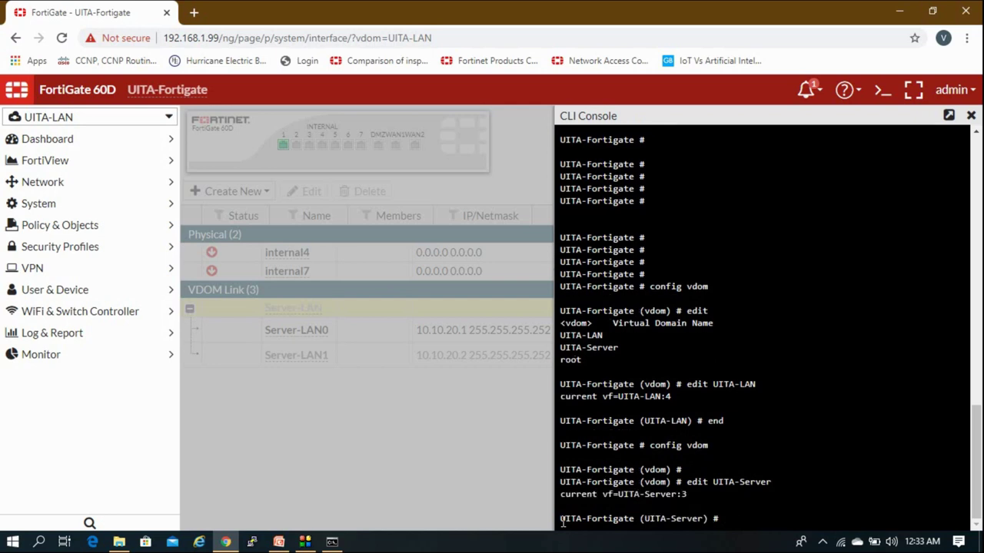
type("end")
key("Return")
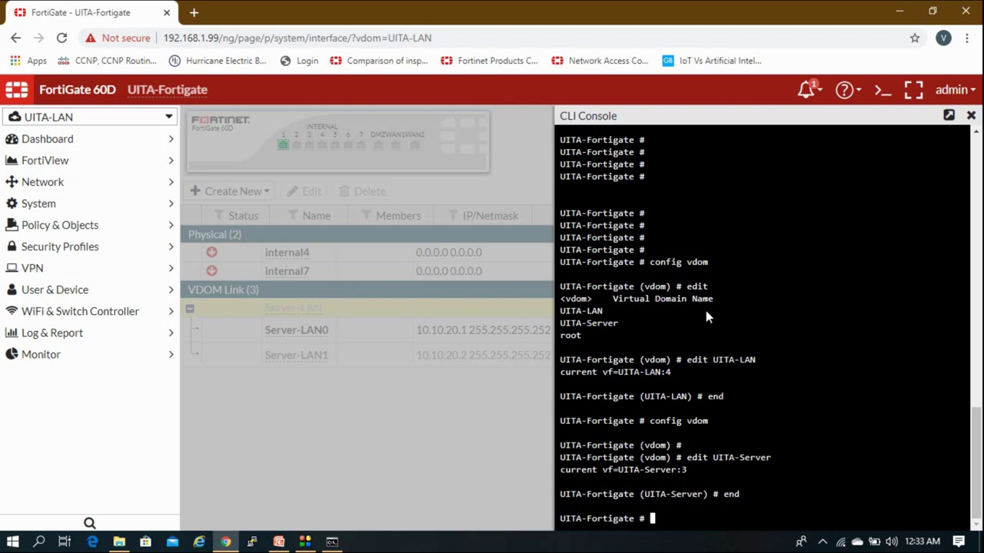
- Run config vdom once more, create the test VDOM with edit, and exit it with end
type("nfig v\\dom")
key("BackSpace")
key("BackSpace")
key("BackSpace")
type("om")
key("Return")
key("Return")
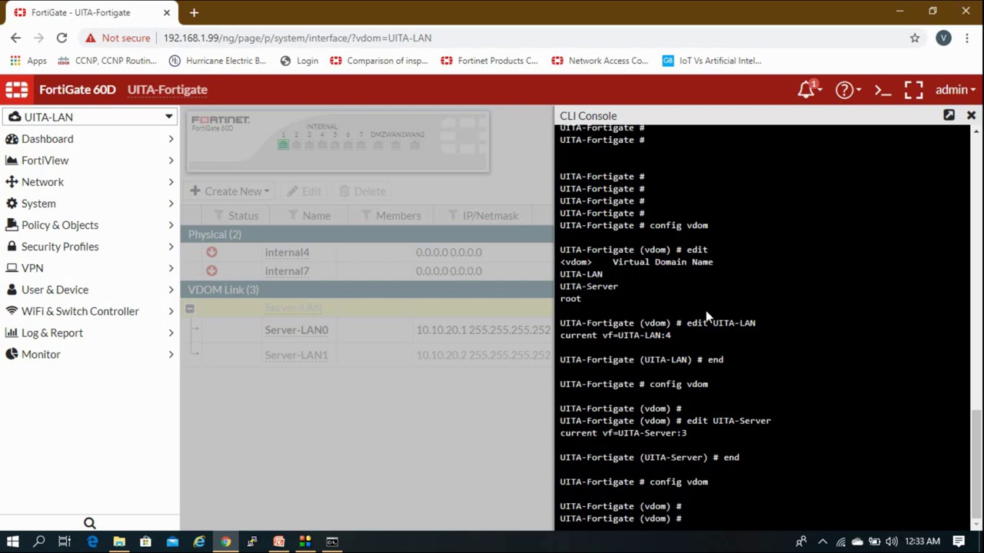
type("edit vishal")
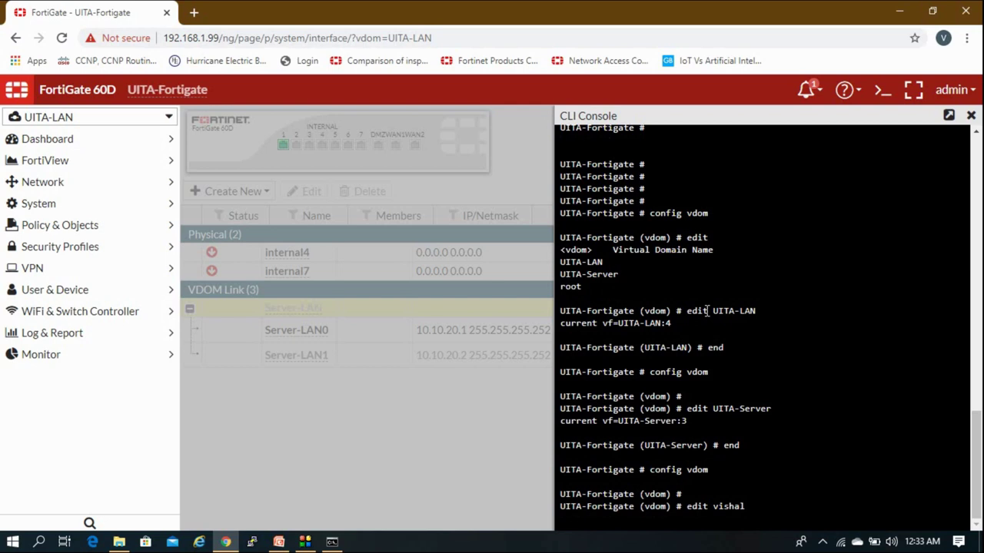
key("Return")
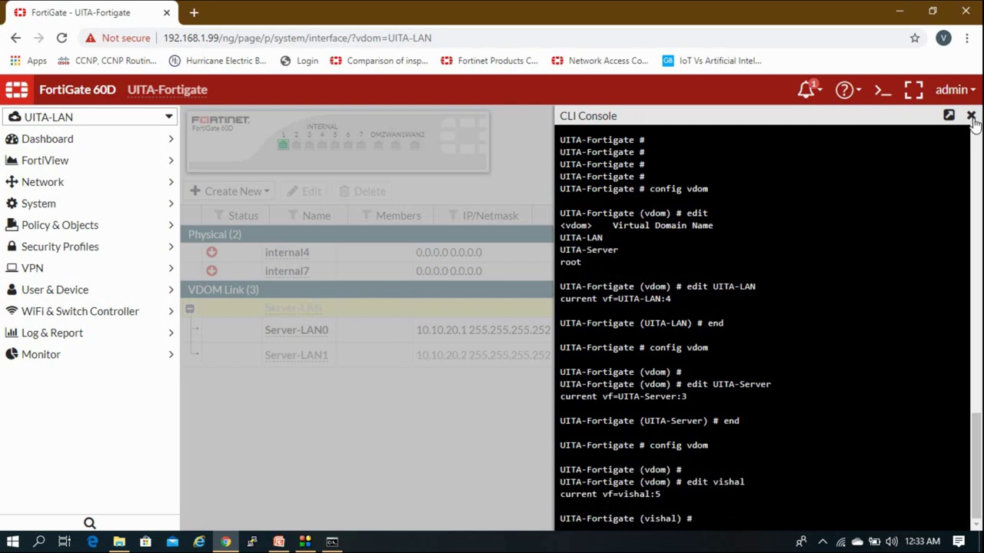
type("end")
key("Return")
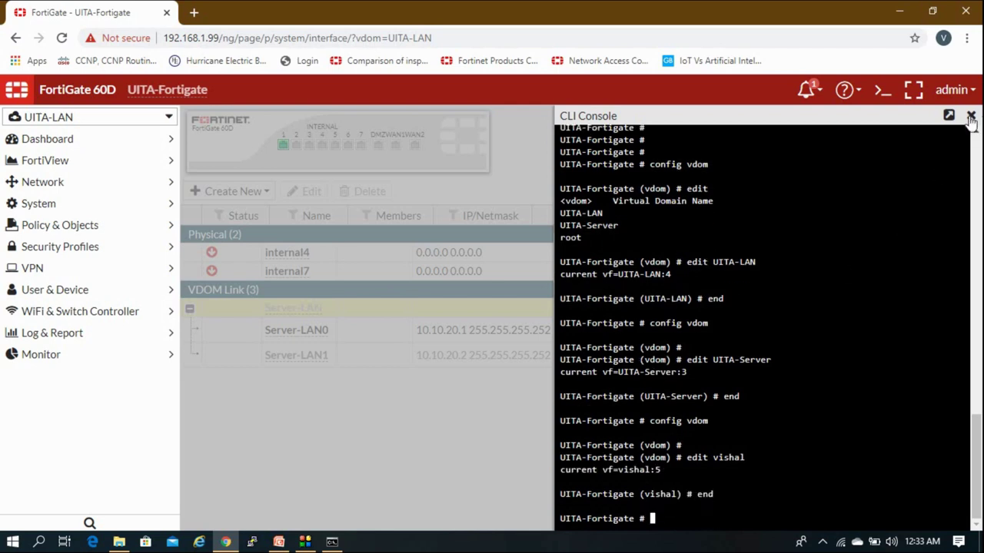
- Close the CLI Console and switch the VDOM selector to Global
left_click(971, 116)
left_click(69, 116)
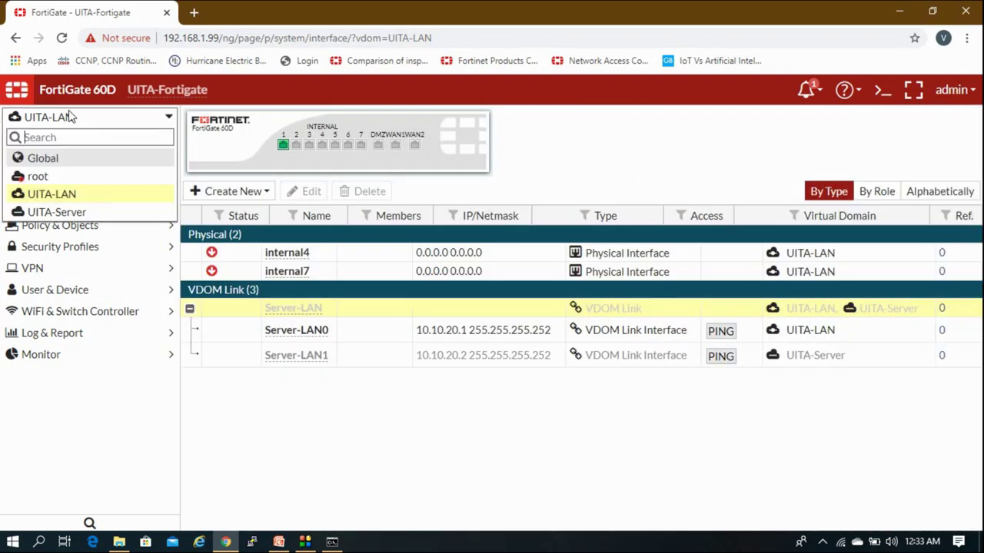
left_click(70, 154)
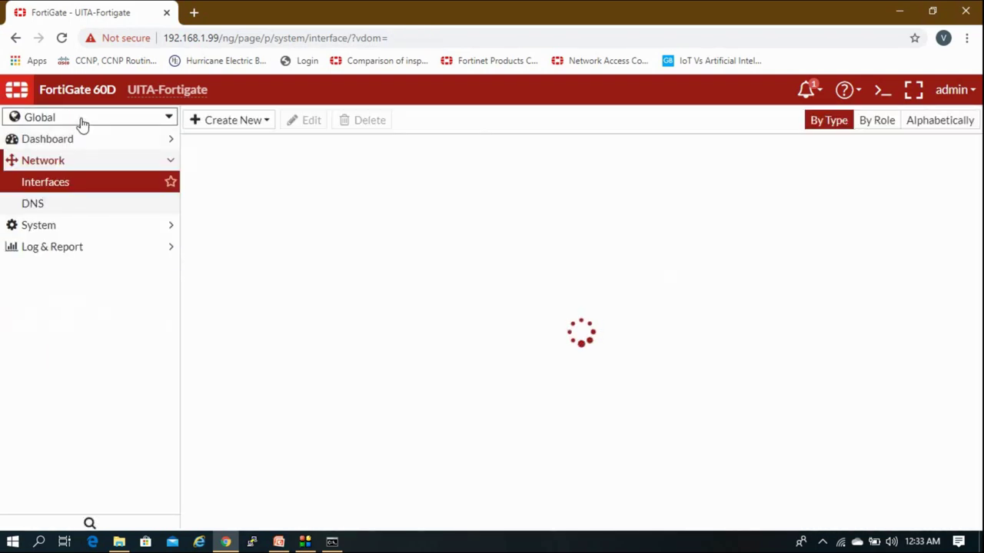
left_click(82, 120)
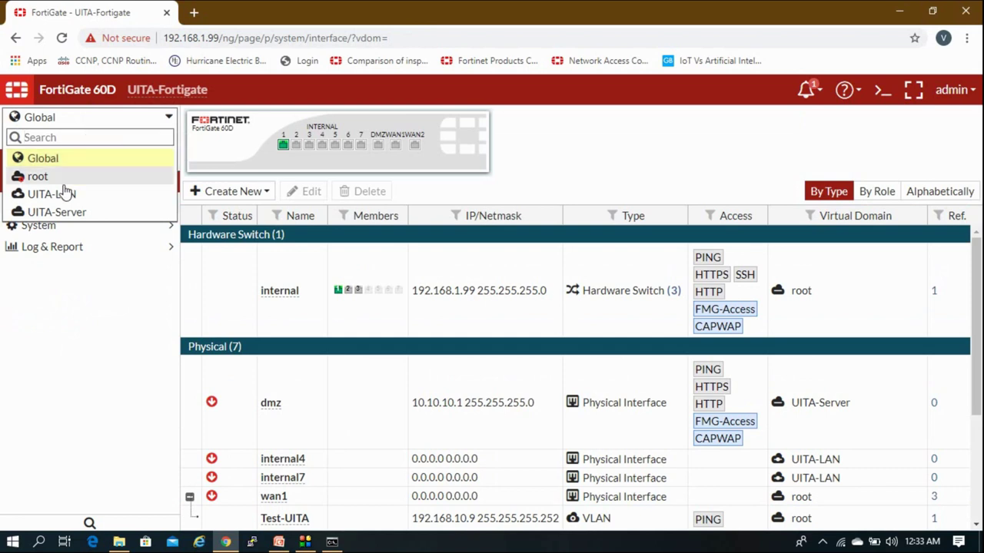
left_click(71, 159)
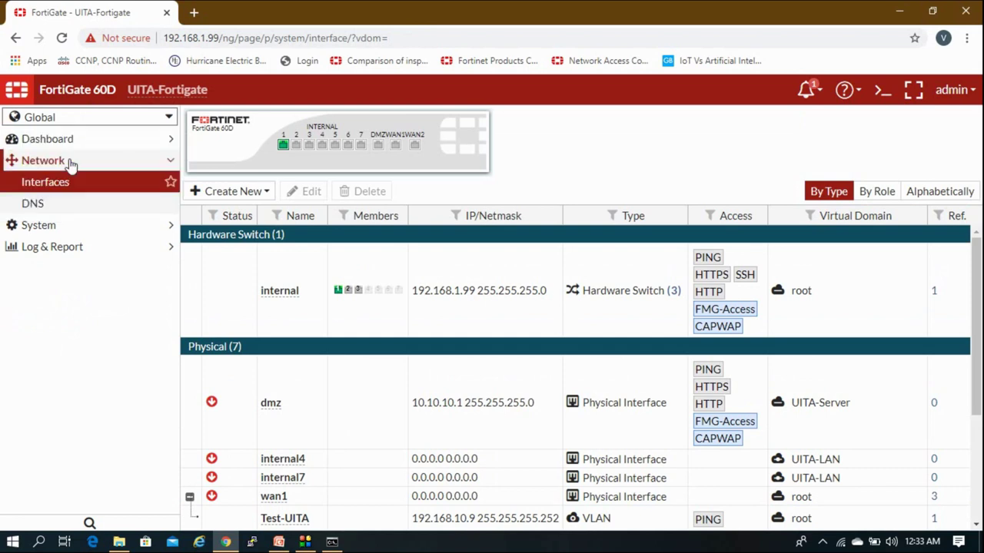
- Open System > VDOM and highlight the test VDOM's name in the list
left_click(59, 226)
left_click(66, 205)
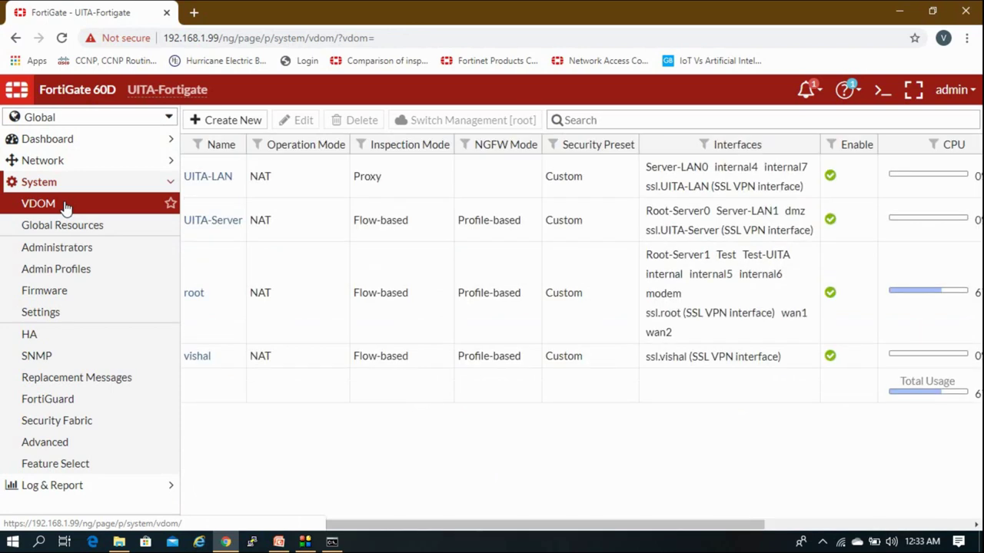
left_click_drag(210, 356, 185, 356)
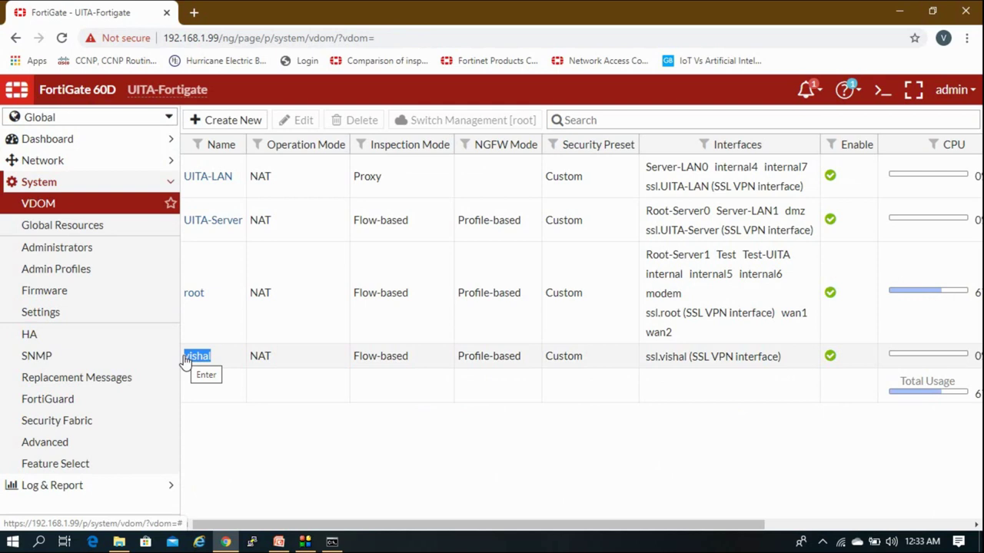
left_click(879, 92)
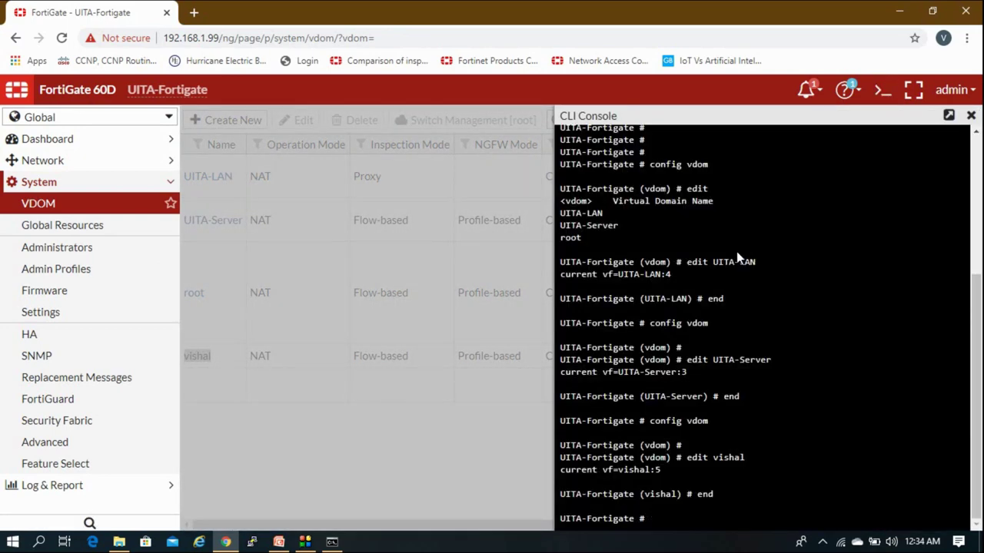
type("config")
left_click_drag(650, 421, 709, 421)
left_click_drag(685, 459, 747, 459)
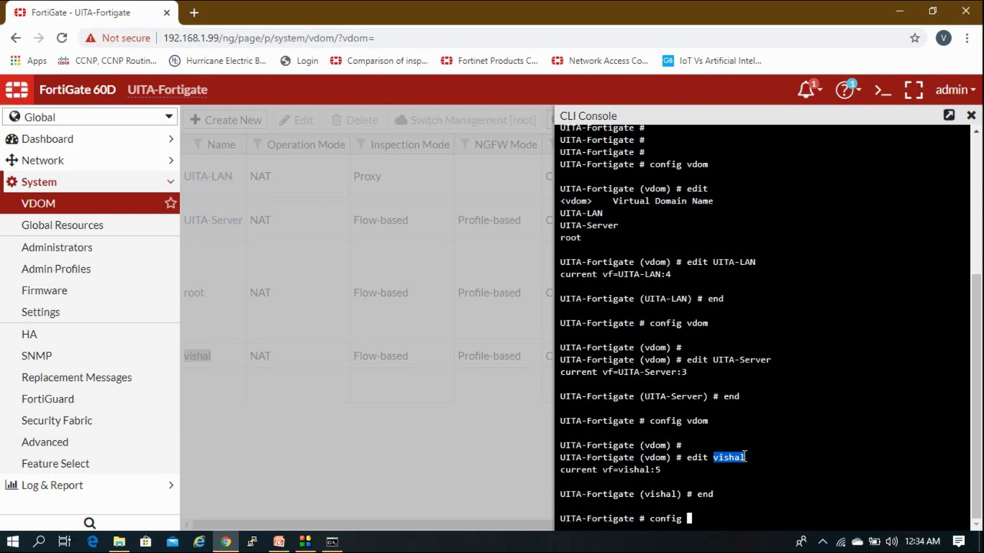
left_click_drag(714, 459, 738, 455)
left_click(714, 459)
left_click(738, 453)
left_click(971, 115)
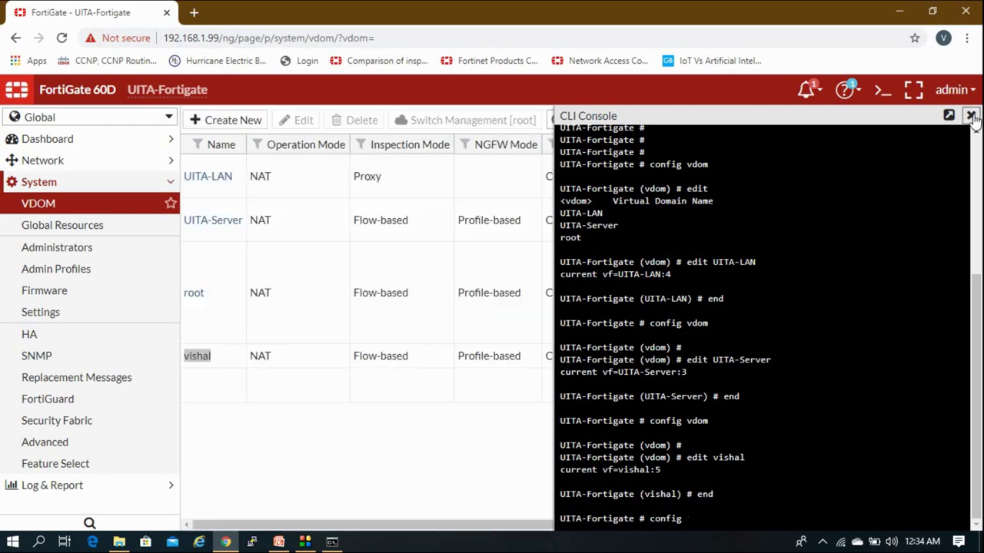
left_click(330, 366)
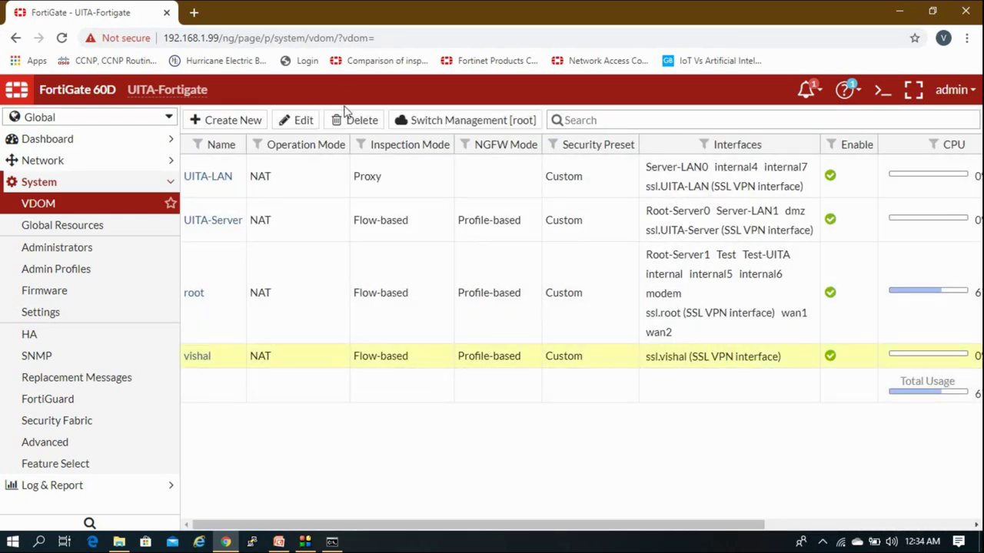
- Scroll right and review the Ref. counts for UITA-LAN and the total row
left_click_drag(548, 528, 767, 515)
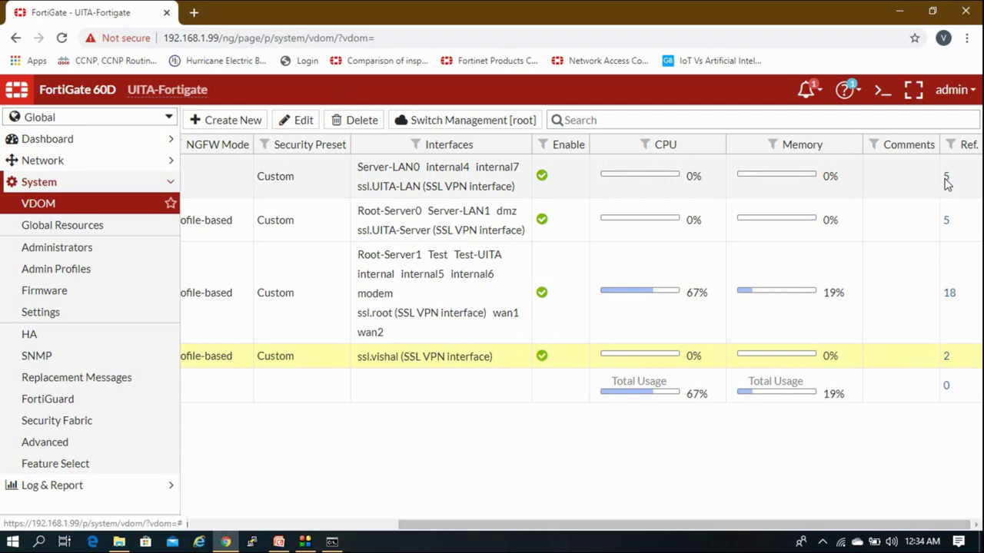
left_click(946, 178)
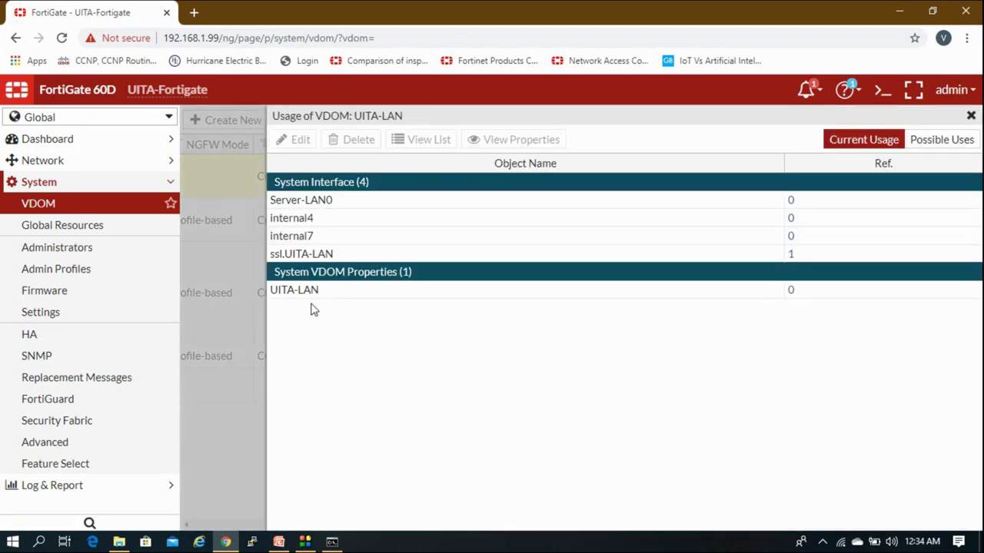
left_click(971, 115)
left_click(946, 388)
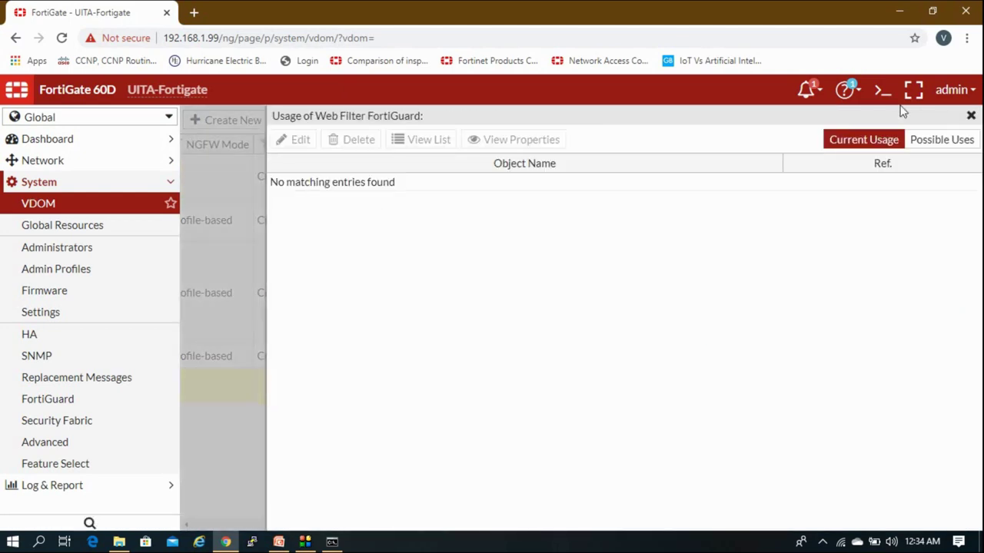
left_click(971, 115)
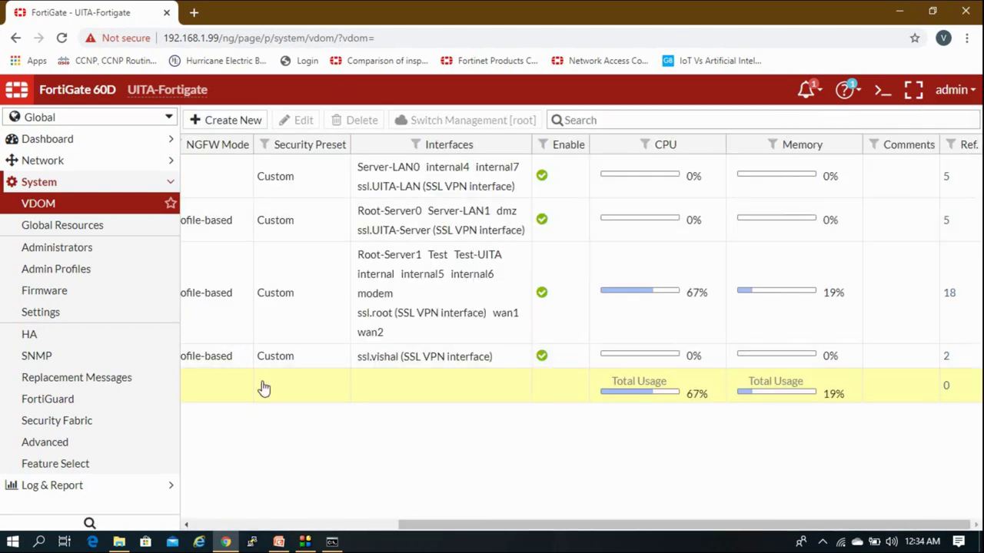
- Try deleting the vishal VDOM, dismiss the Access denied error, and return to the VDOM list
left_click(375, 533)
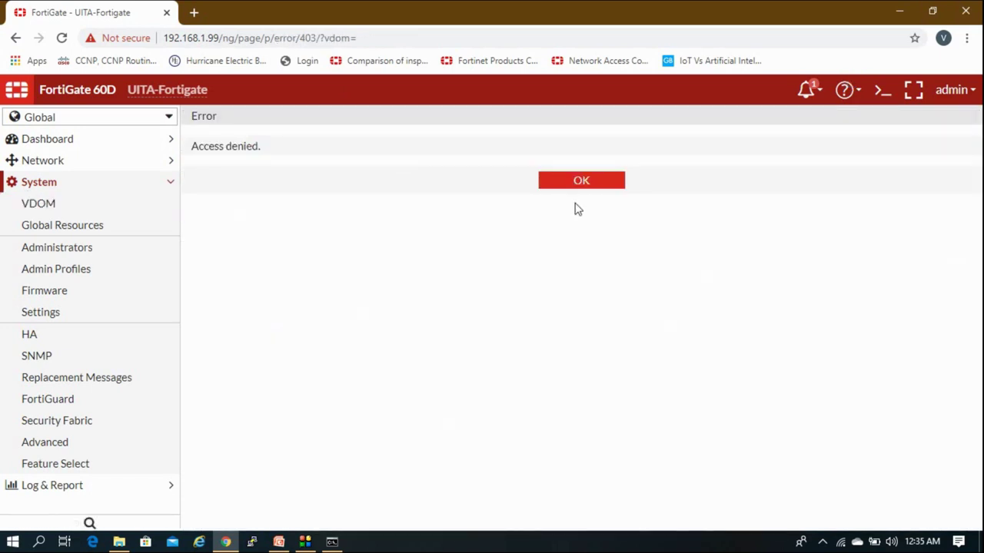
left_click(576, 183)
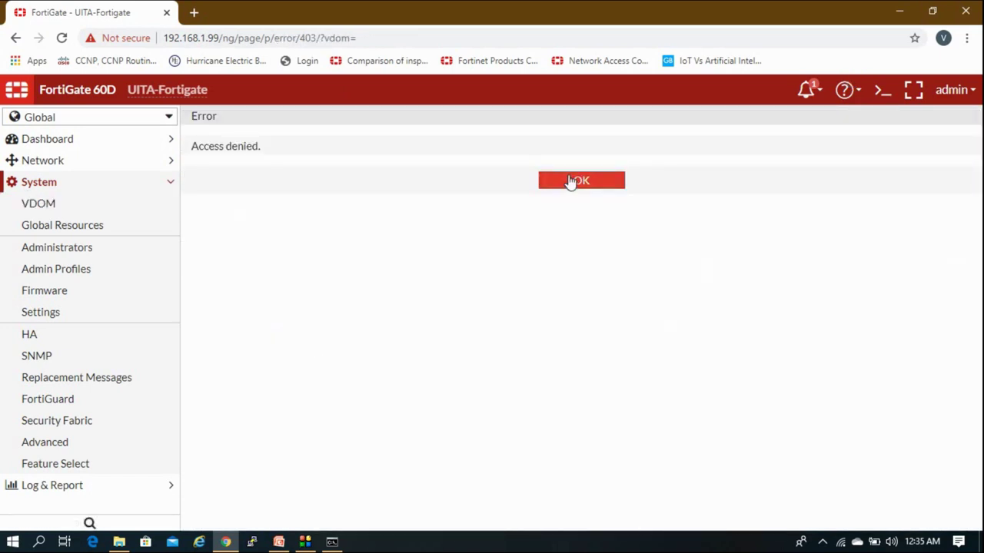
left_click(577, 183)
left_click(65, 206)
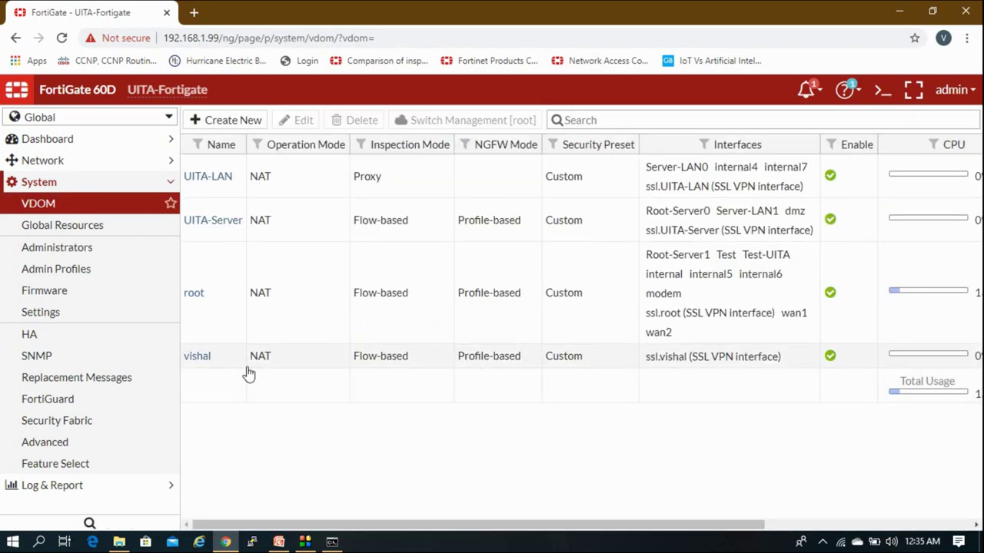
- Delete the vishal VDOM with confirmation, then select the UITA-Server row
left_click(374, 125)
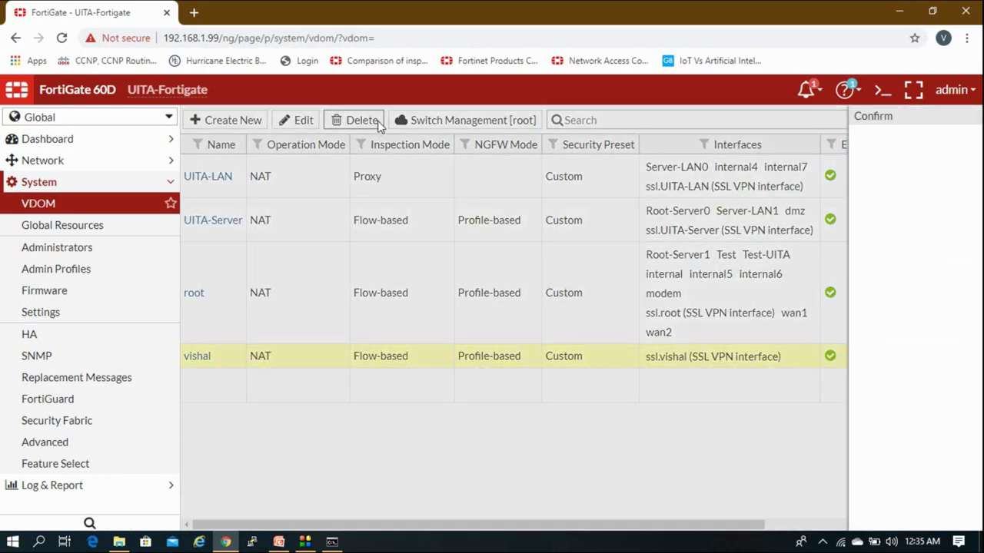
left_click(723, 201)
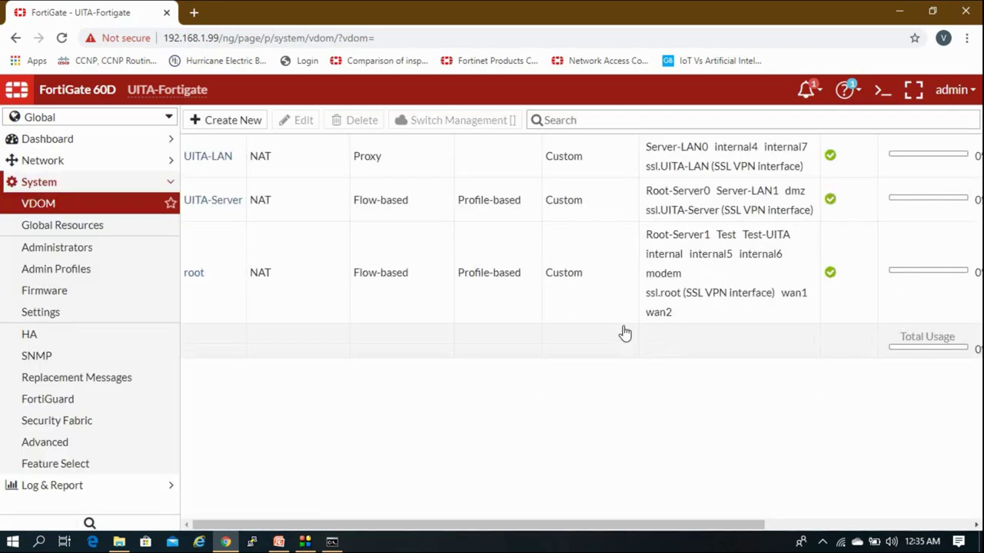
left_click(401, 221)
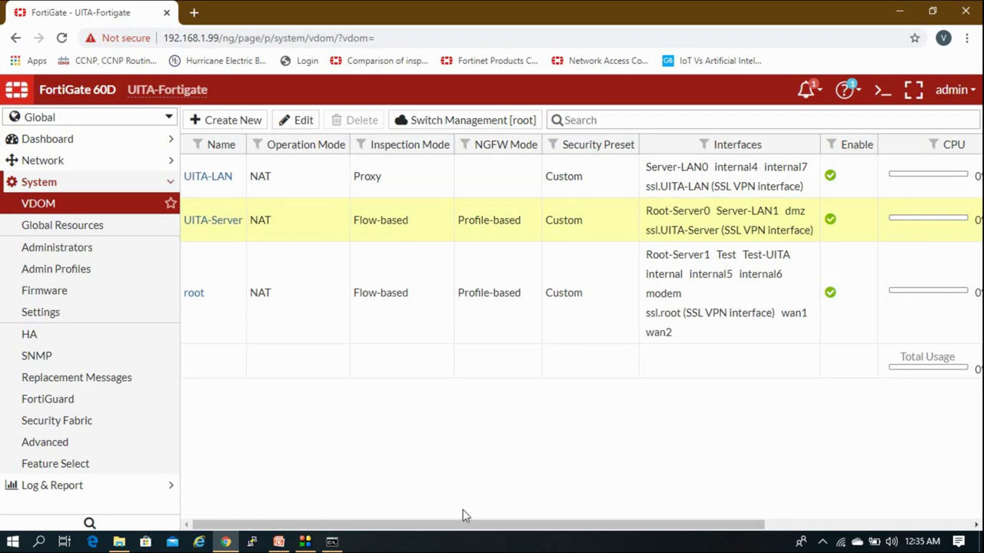
- Try twice to remove Root-Server0 from UITA-Server's references, then close the usage panel
left_click_drag(464, 525, 782, 531)
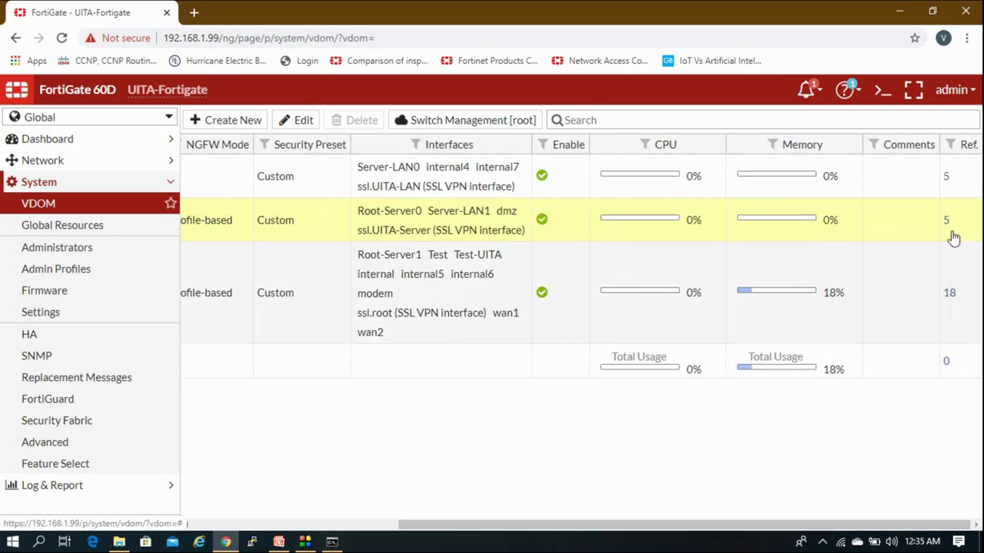
left_click(948, 222)
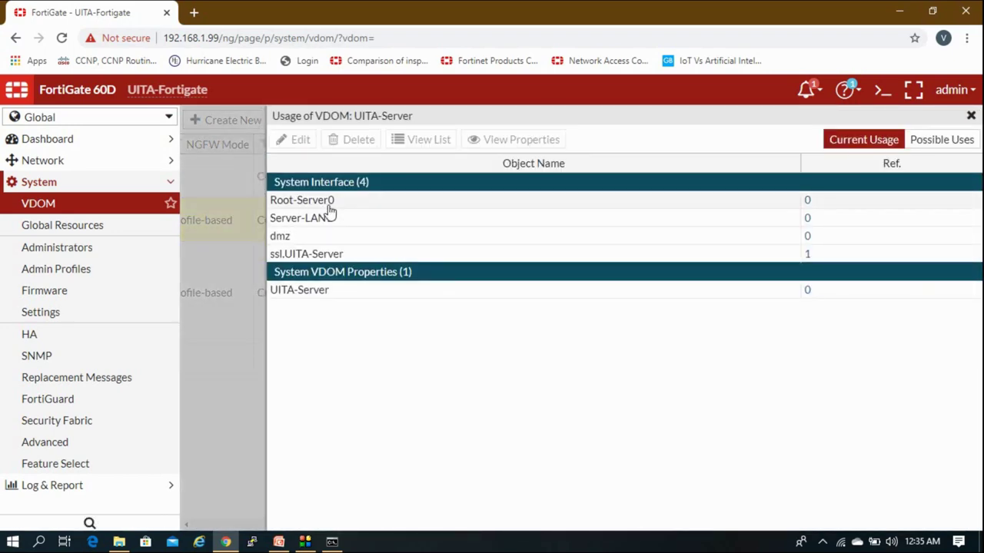
left_click(329, 206)
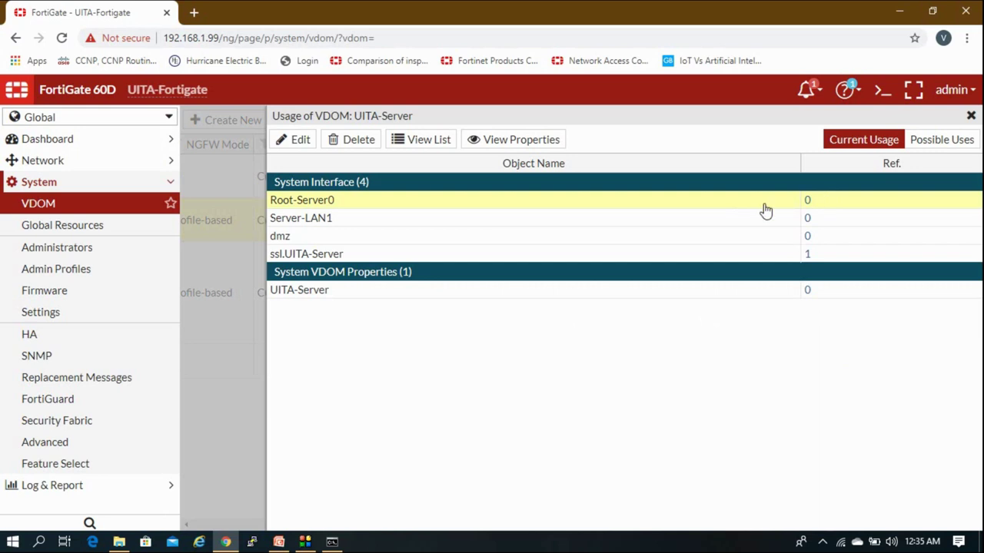
left_click(351, 139)
left_click(727, 200)
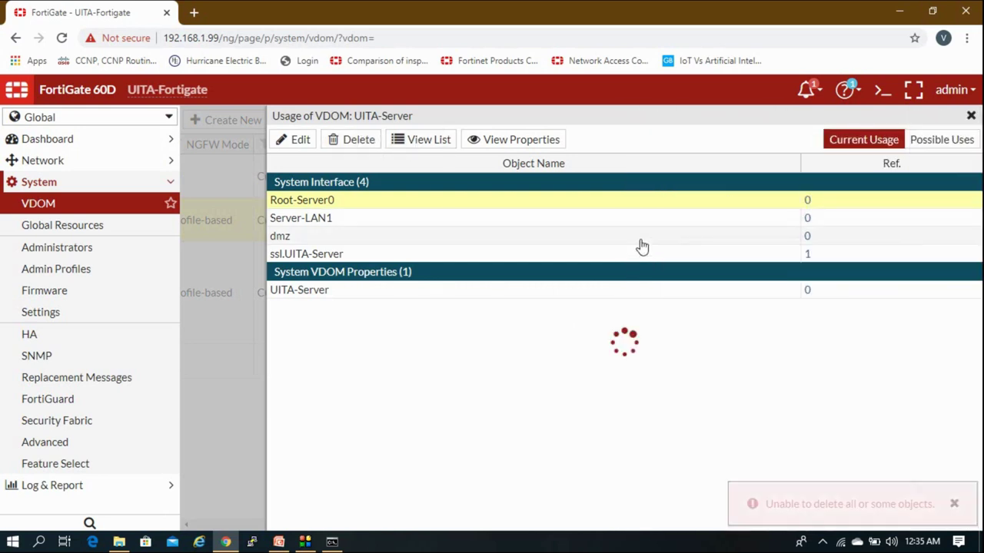
left_click(435, 203)
left_click(368, 139)
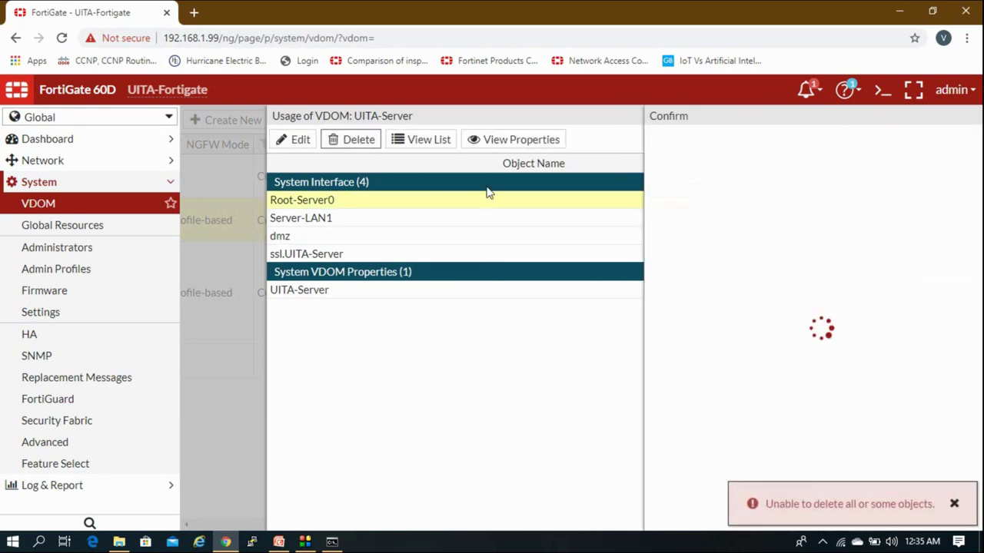
left_click(739, 197)
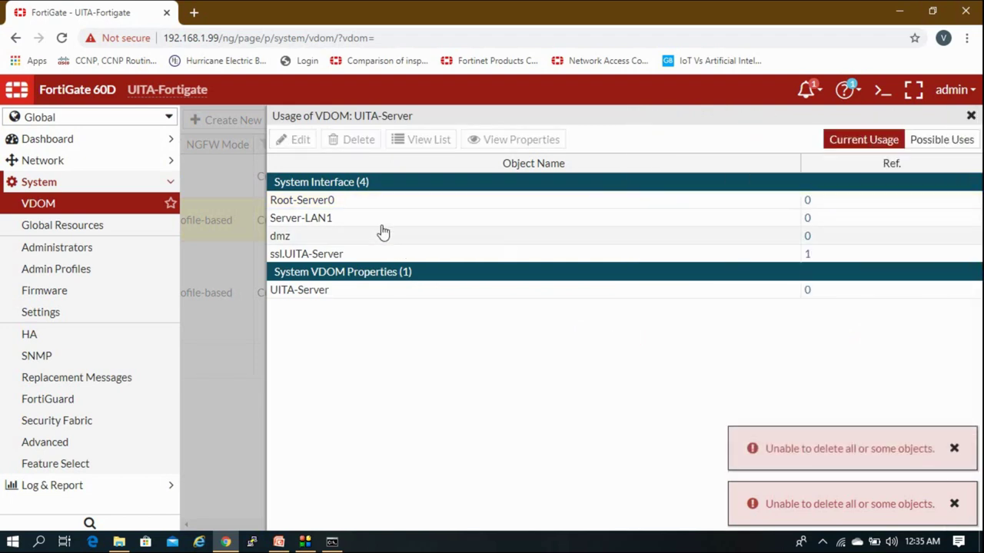
left_click(971, 115)
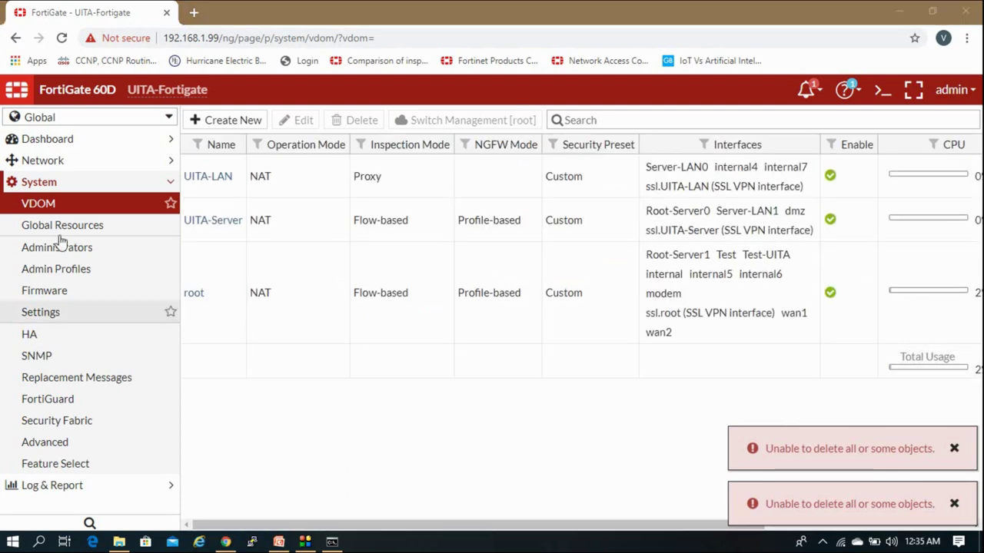
- Collapse the System menu and briefly toggle the Dashboard section and VDOM dropdown
left_click(99, 188)
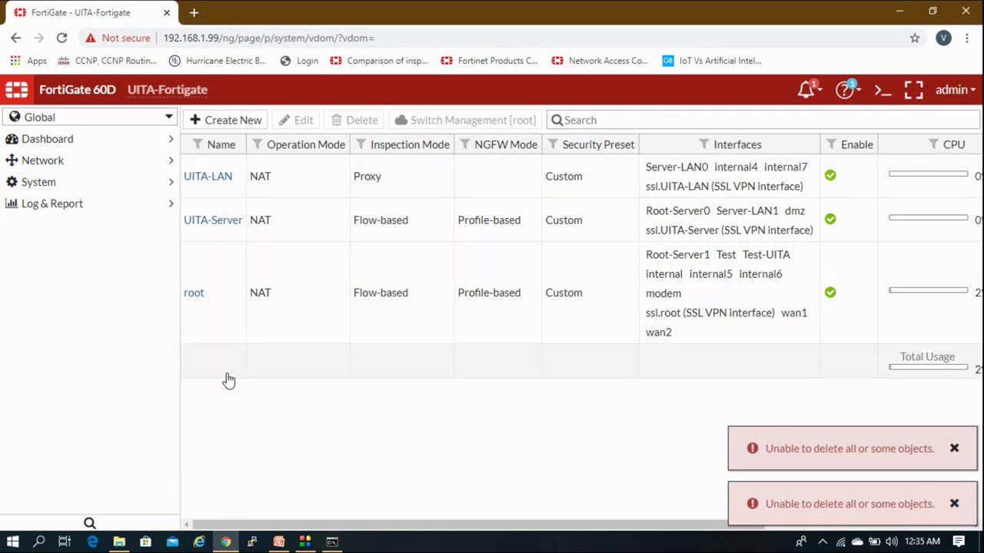
left_click(144, 146)
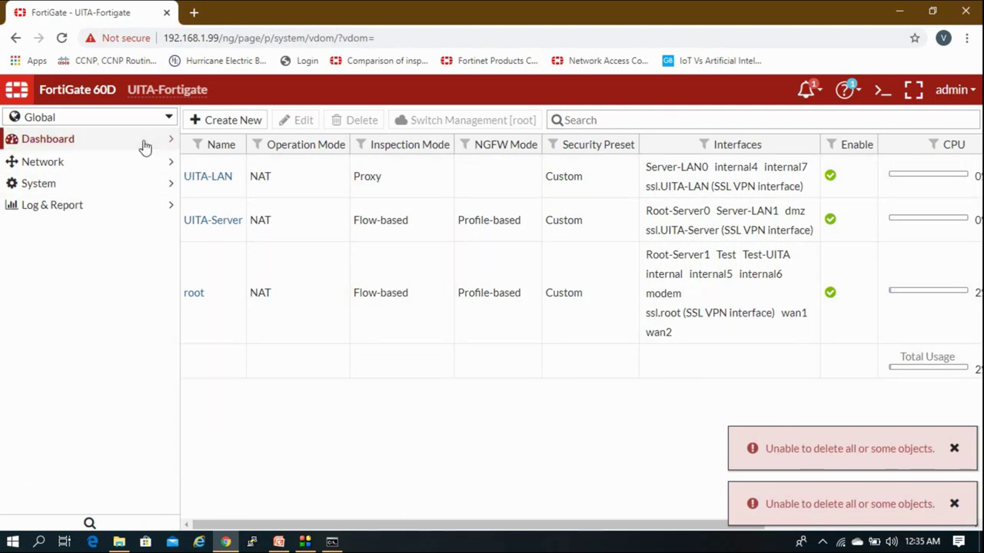
left_click(144, 145)
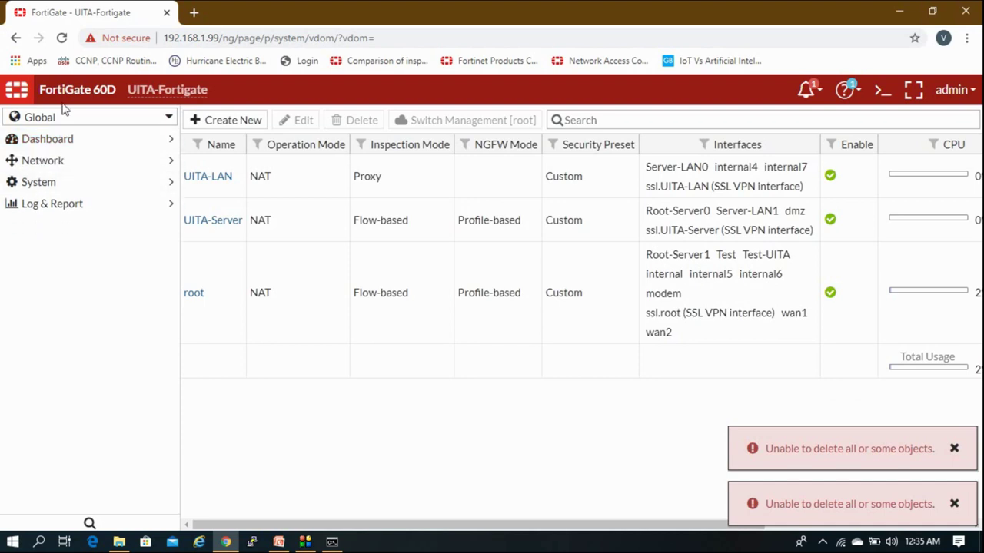
left_click(97, 124)
left_click(97, 123)
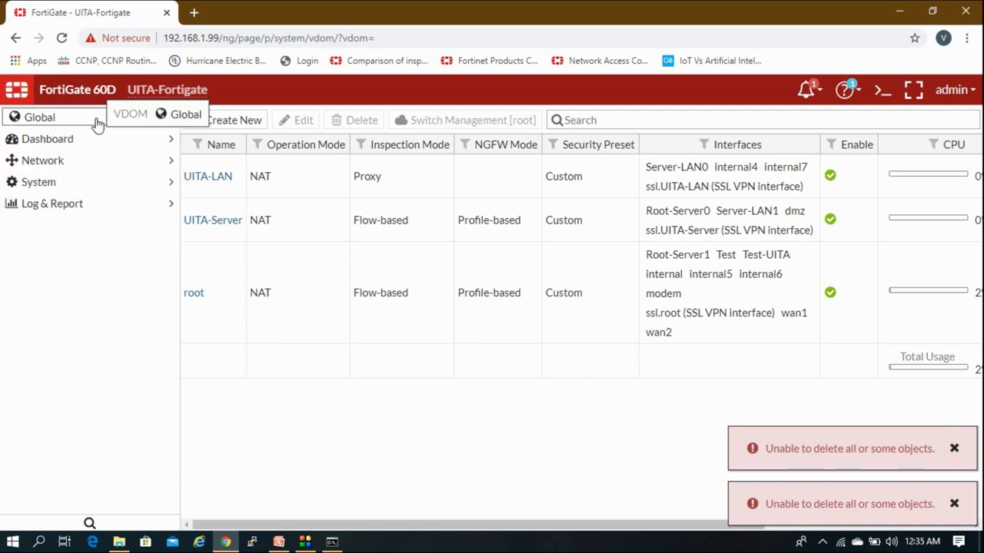
left_click(98, 125)
left_click(98, 125)
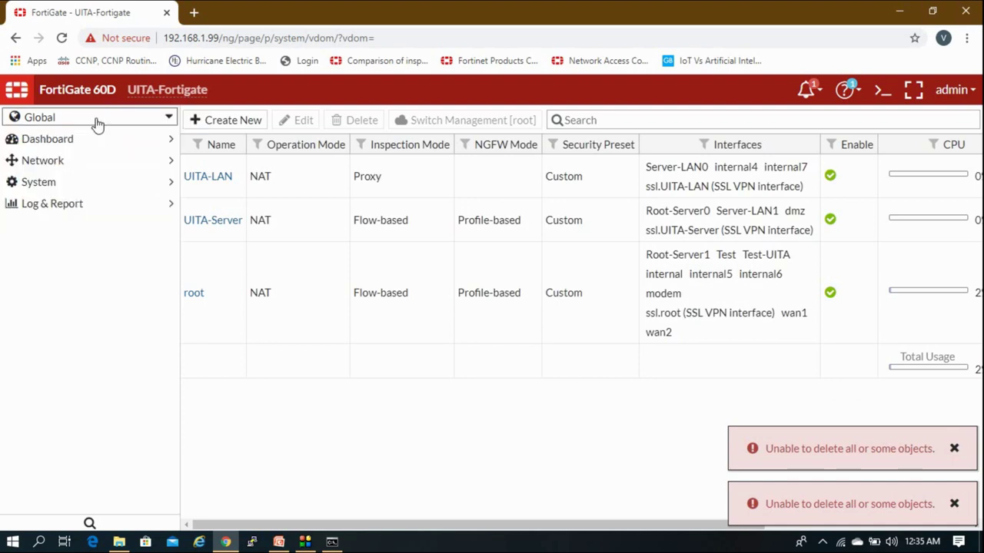
- Switch to the PowerPoint lecture and run the slide show to the thank-you slide
left_click(281, 543)
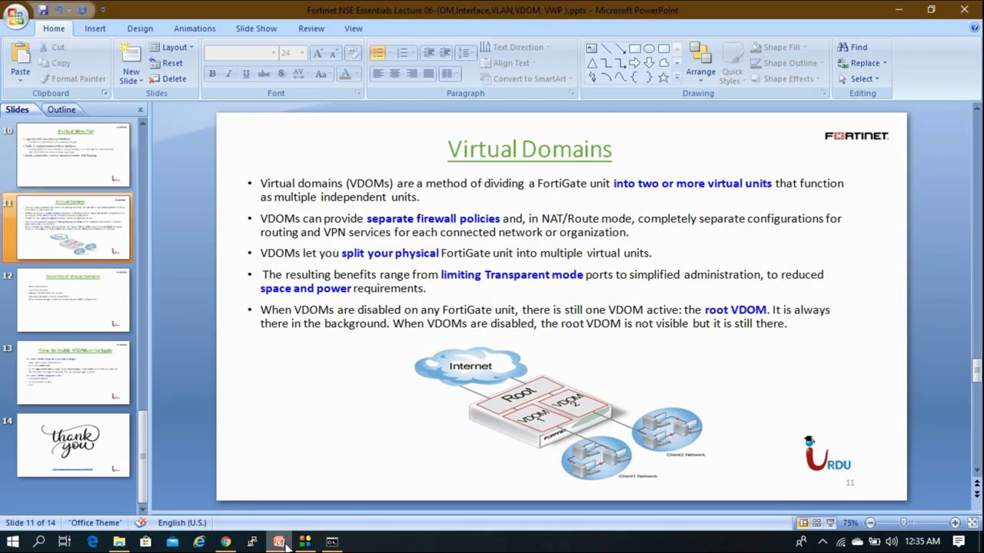
left_click(830, 523)
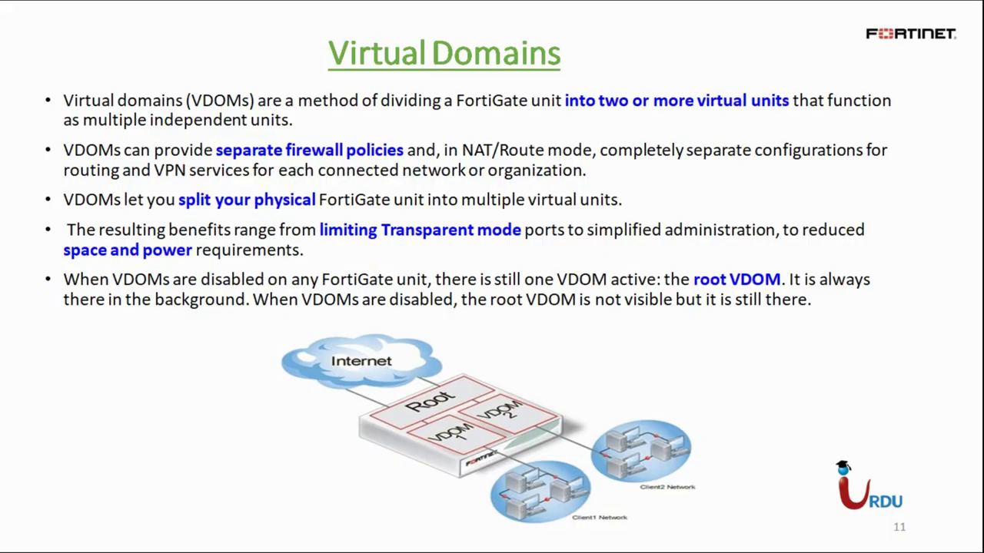
key("Right")
key("Right")
key("Right")
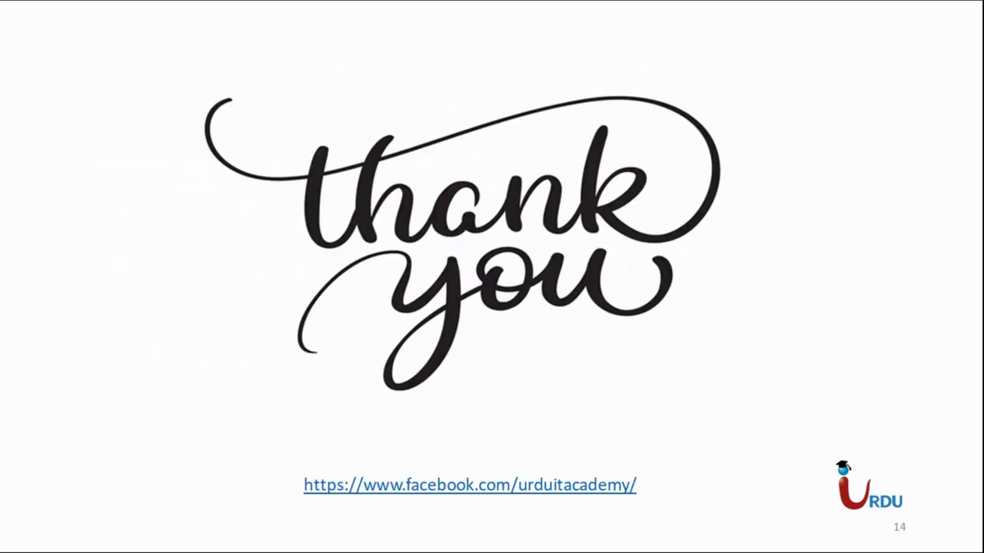